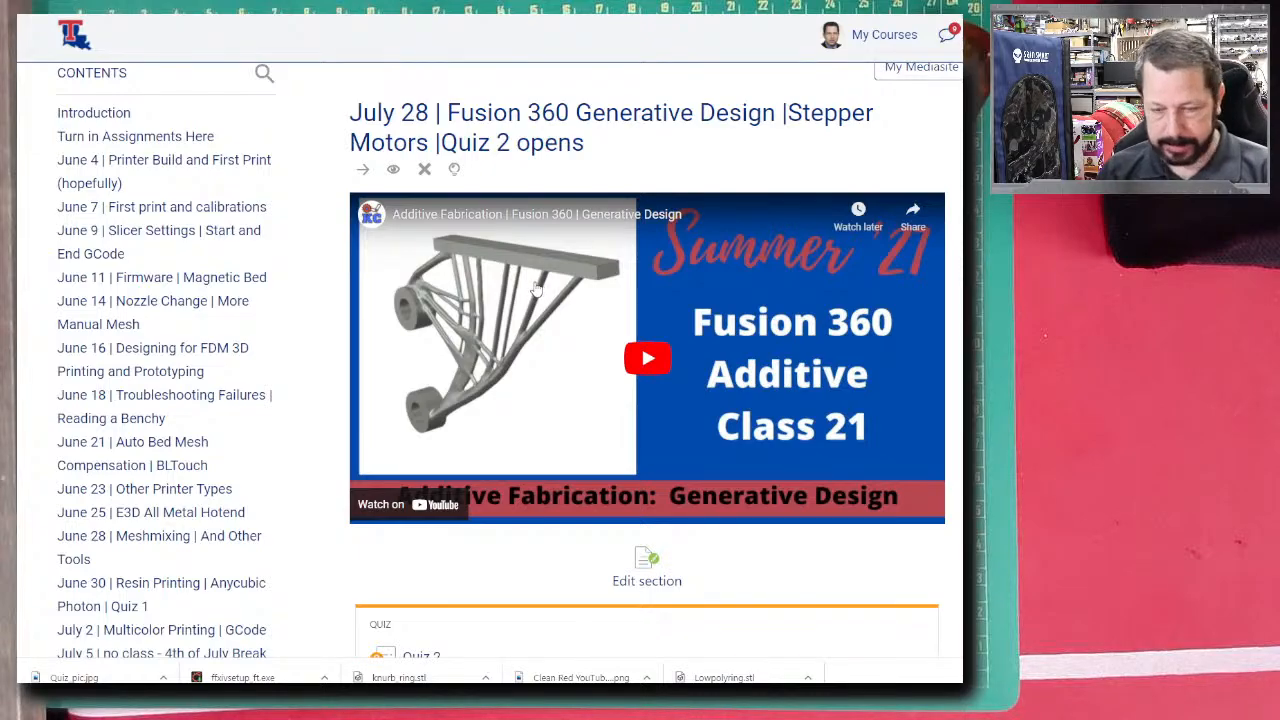
- Switch to Fusion 360 and review the recommended, converged and completed outcomes of the generative design study
key(alt+Tab)
key(alt+Tab)
key(alt+Tab)
key(alt+Tab)
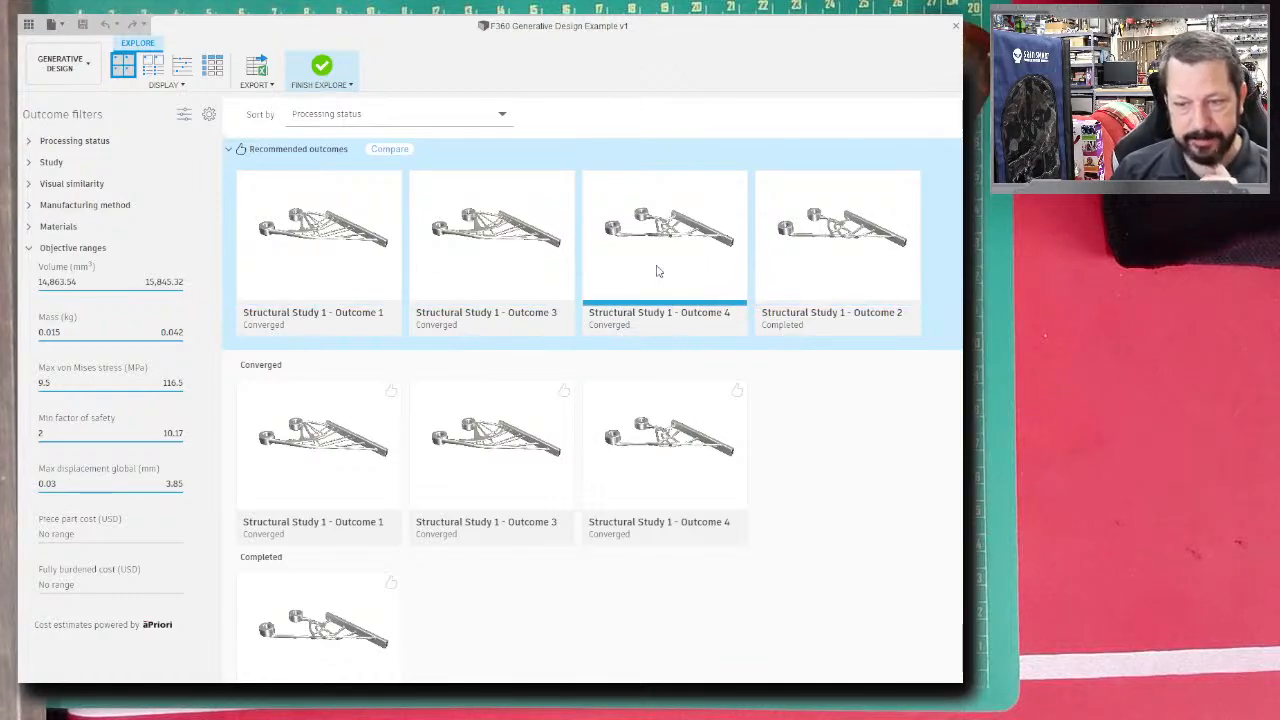
mouse_move(801, 265)
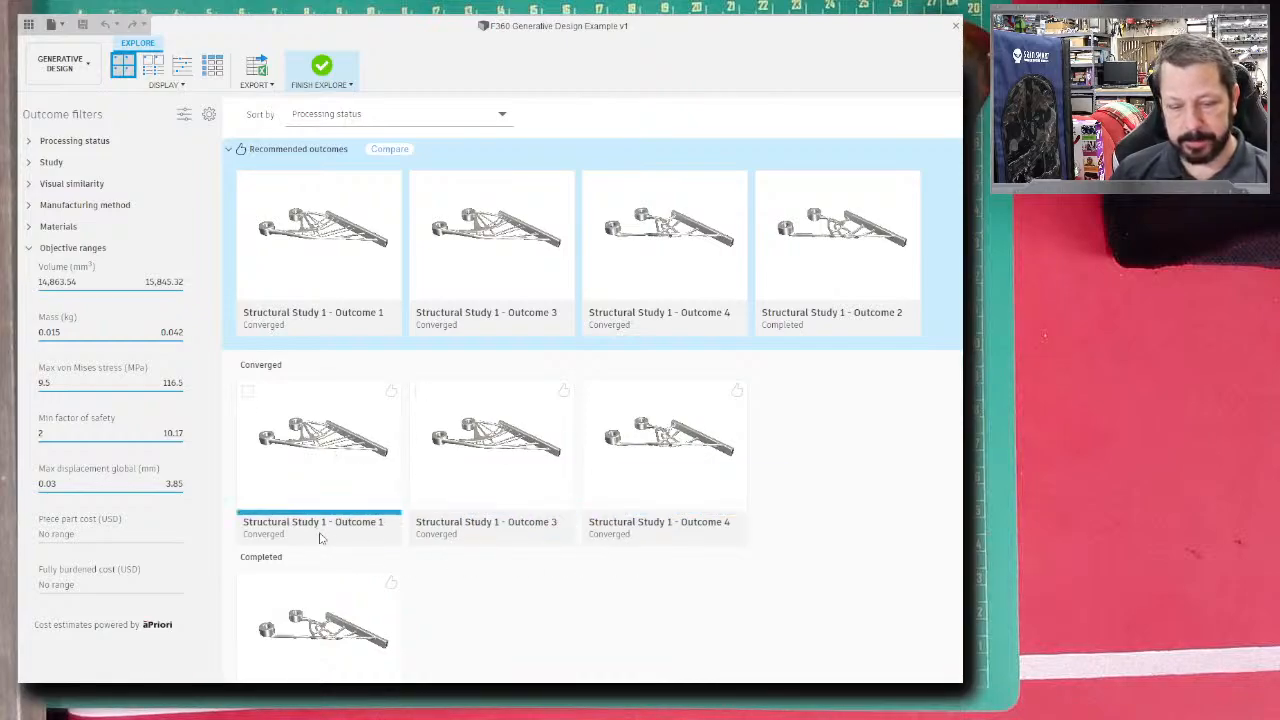
scroll(320, 538, down, 1)
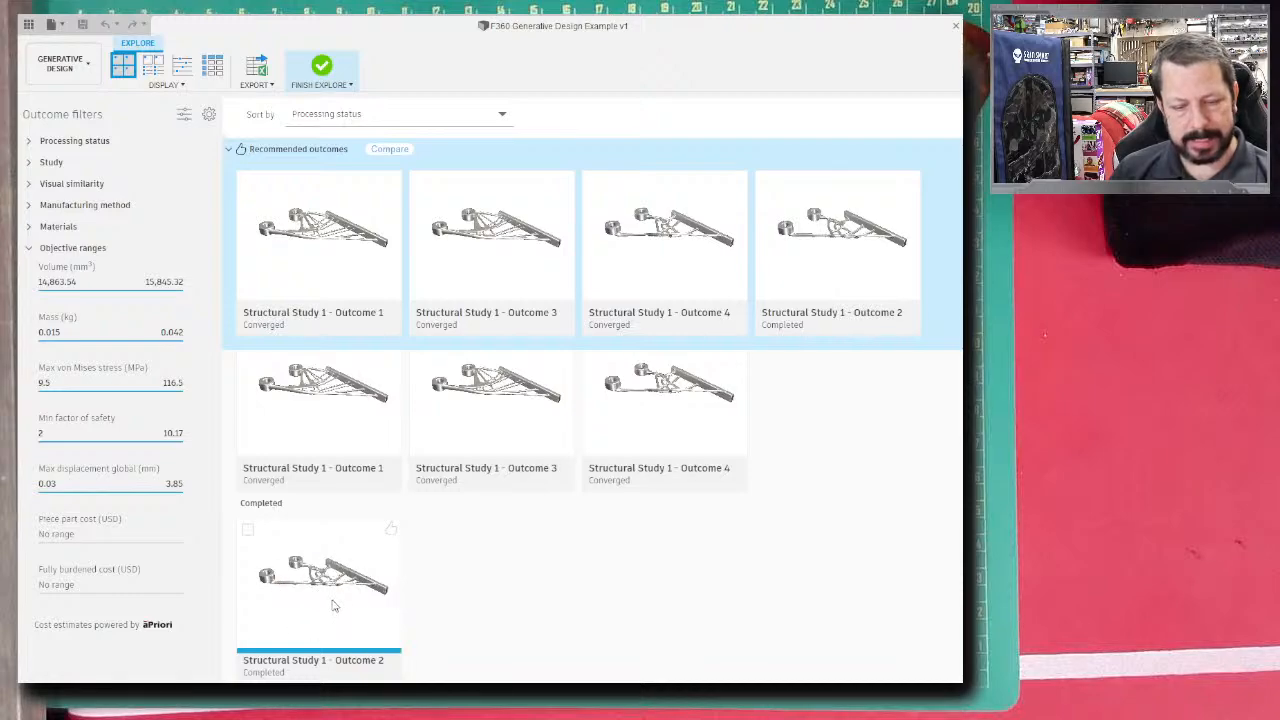
mouse_move(334, 606)
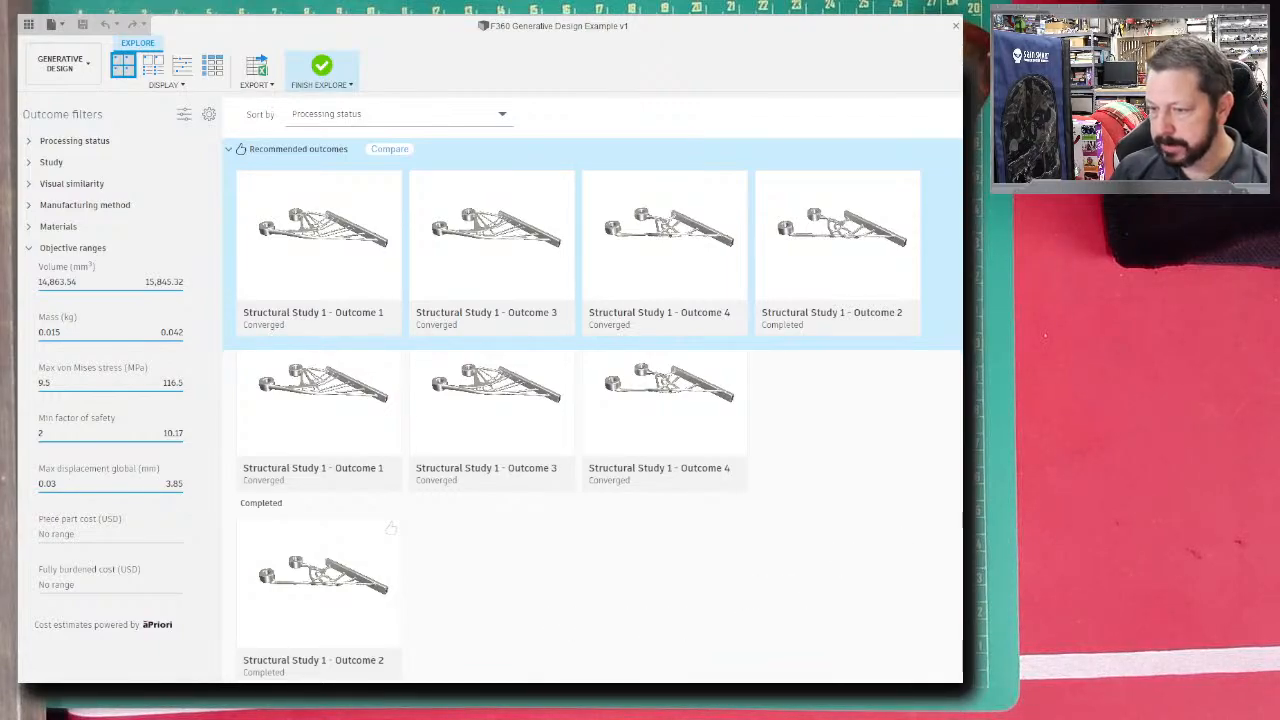
drag(1133, 390, 936, 390)
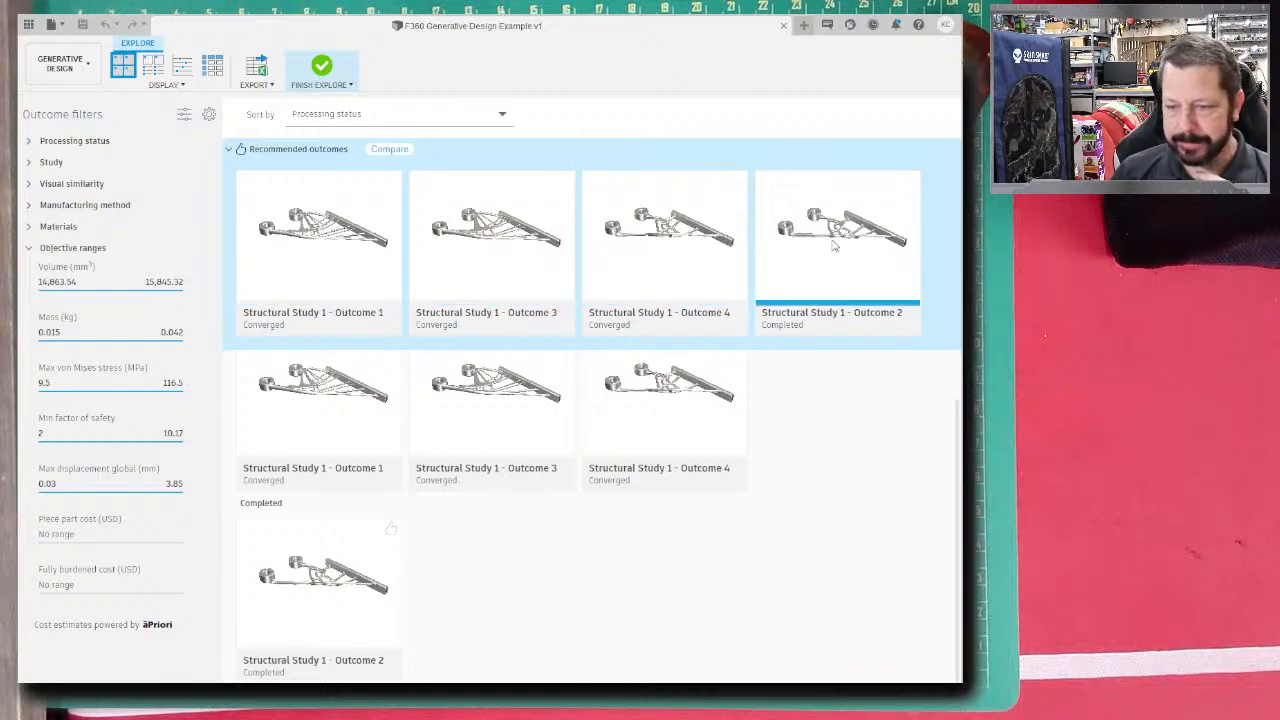
- Open the preview of Structural Study 1 - Outcome 3 and examine the bracket's overall shape from several angles
double_click(487, 240)
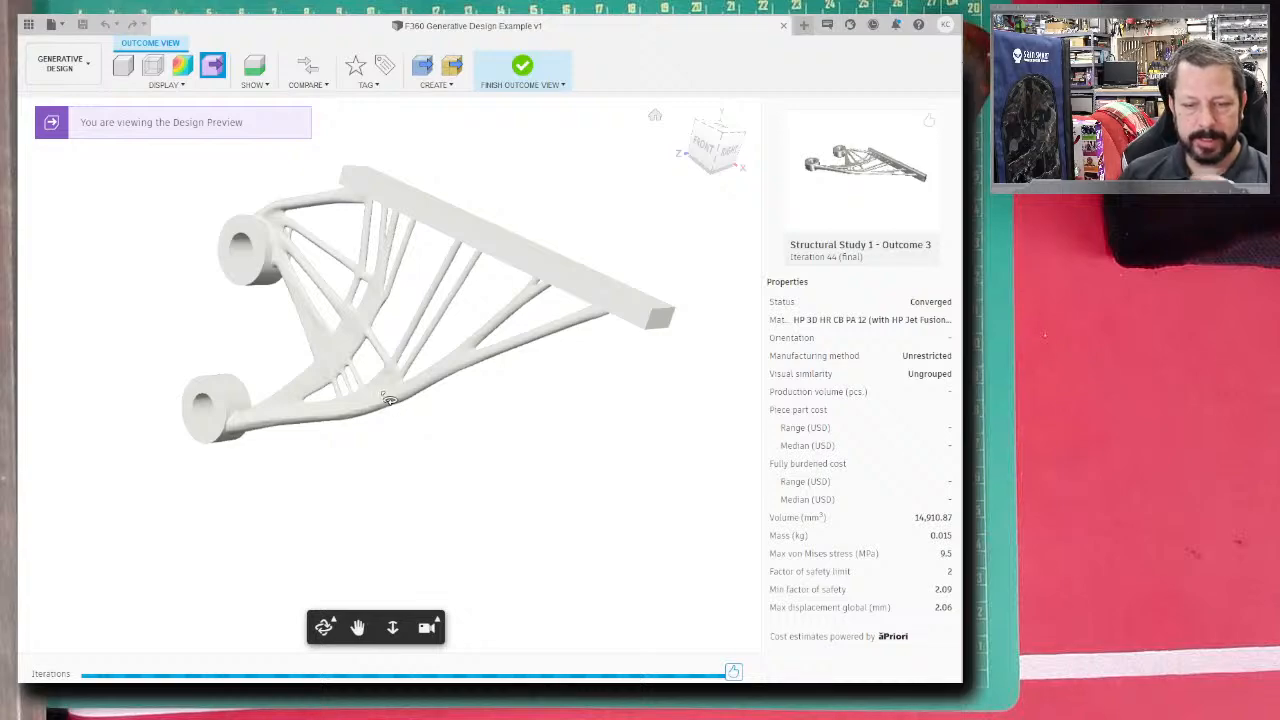
drag(389, 400, 286, 354)
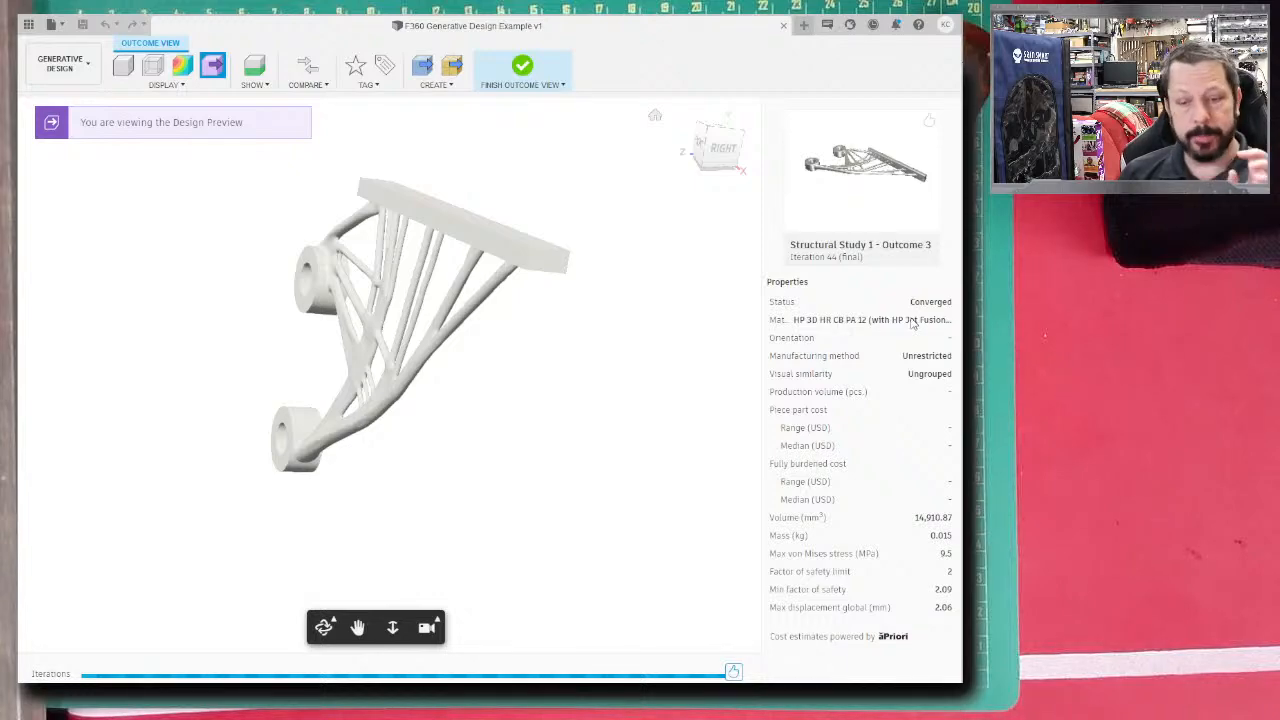
shift+middle_drag(369, 362, 334, 440)
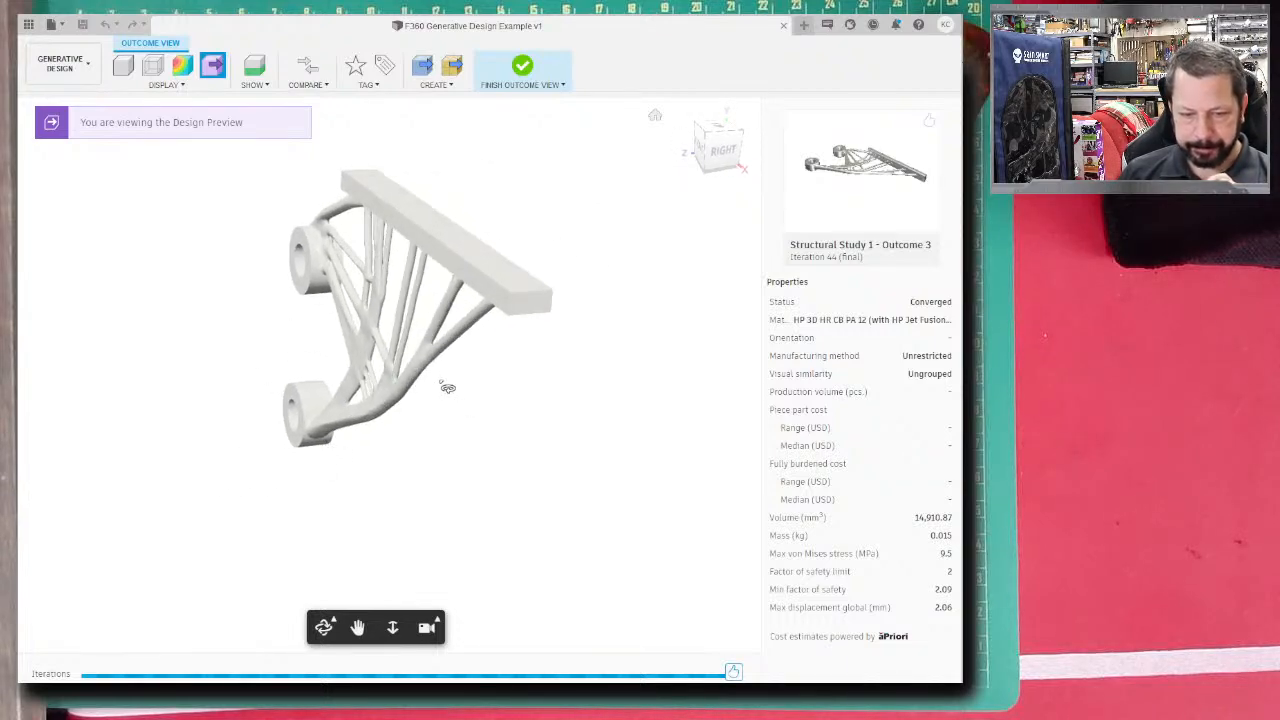
shift+middle_drag(447, 388, 517, 374)
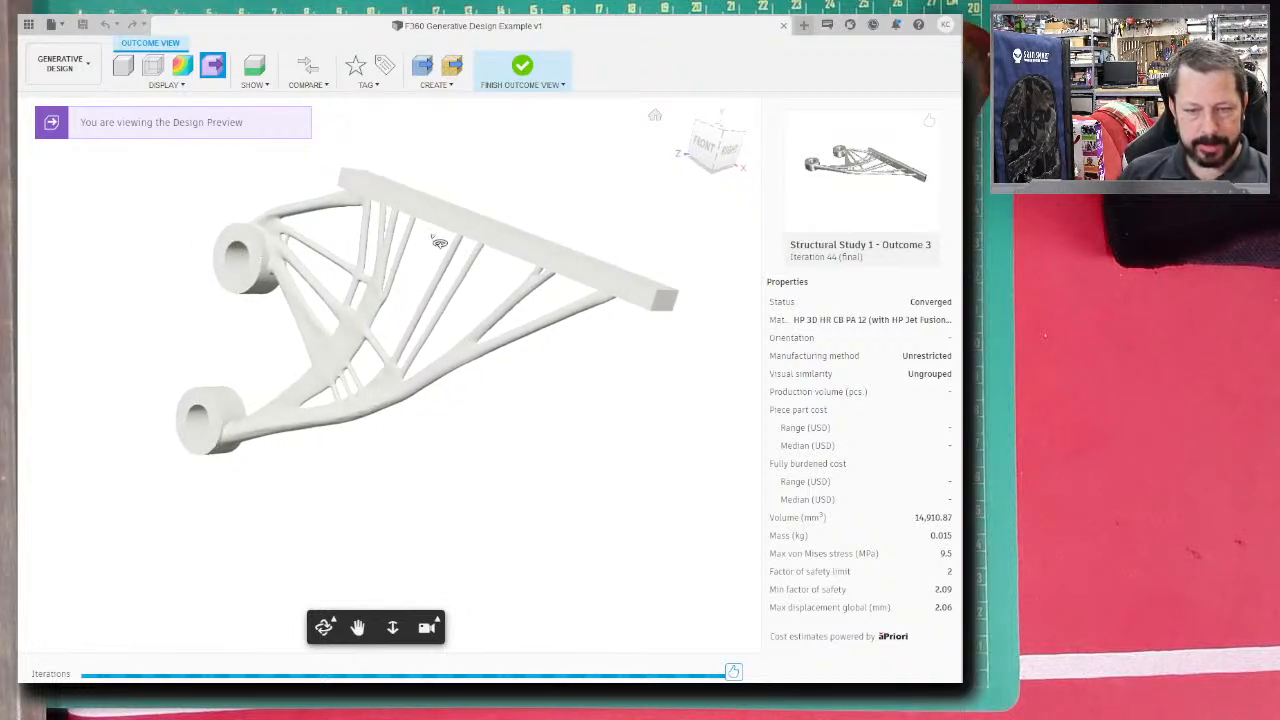
shift+middle_drag(439, 242, 396, 262)
shift+middle_drag(551, 466, 502, 385)
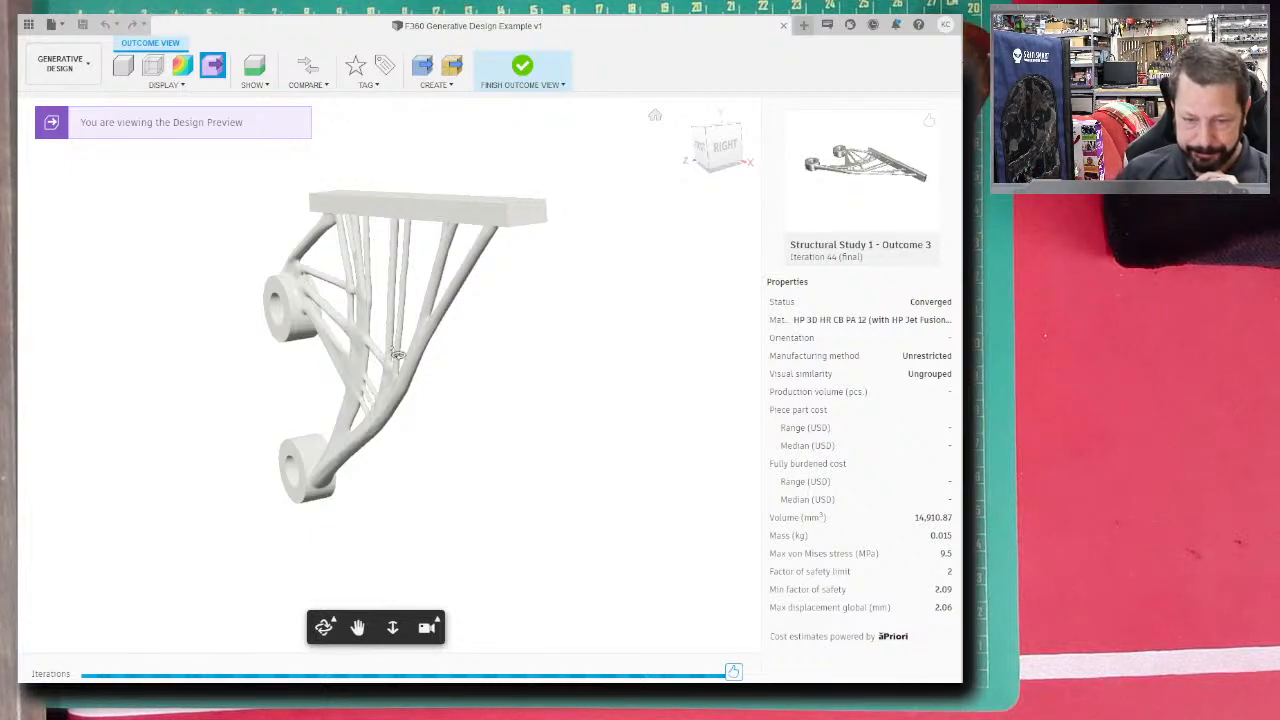
drag(413, 356, 571, 380)
drag(294, 409, 327, 350)
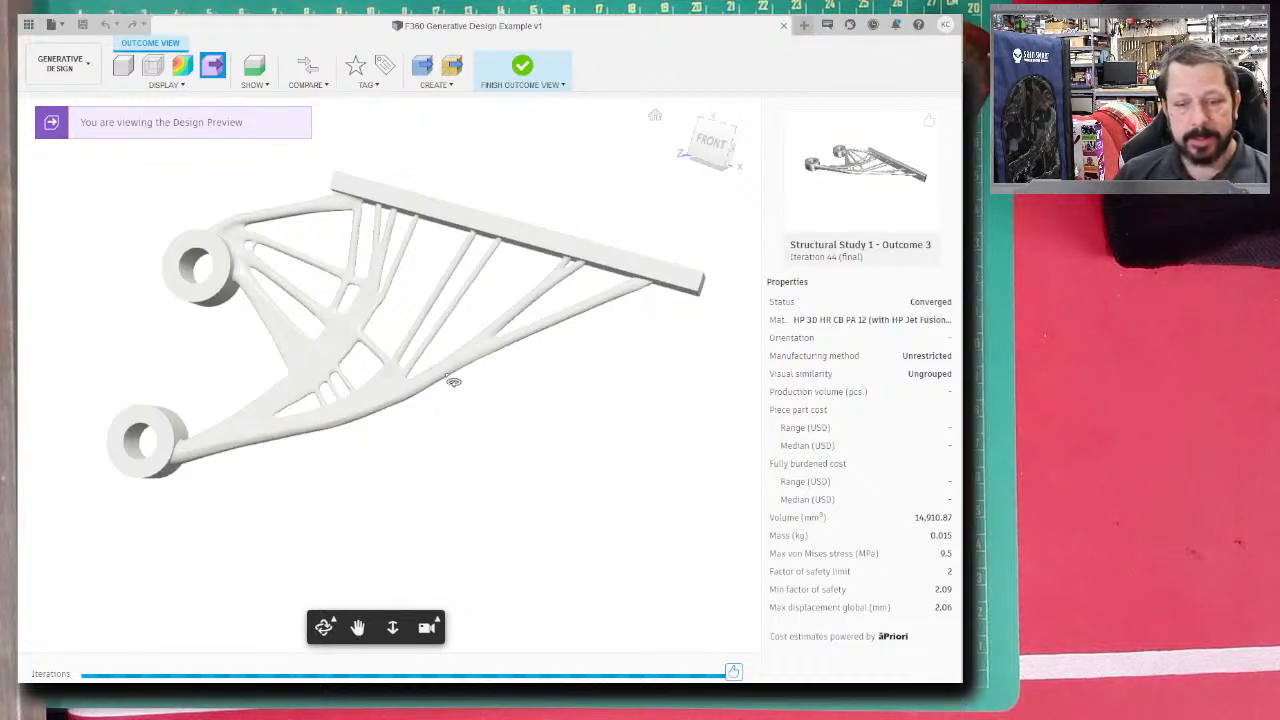
drag(449, 371, 259, 325)
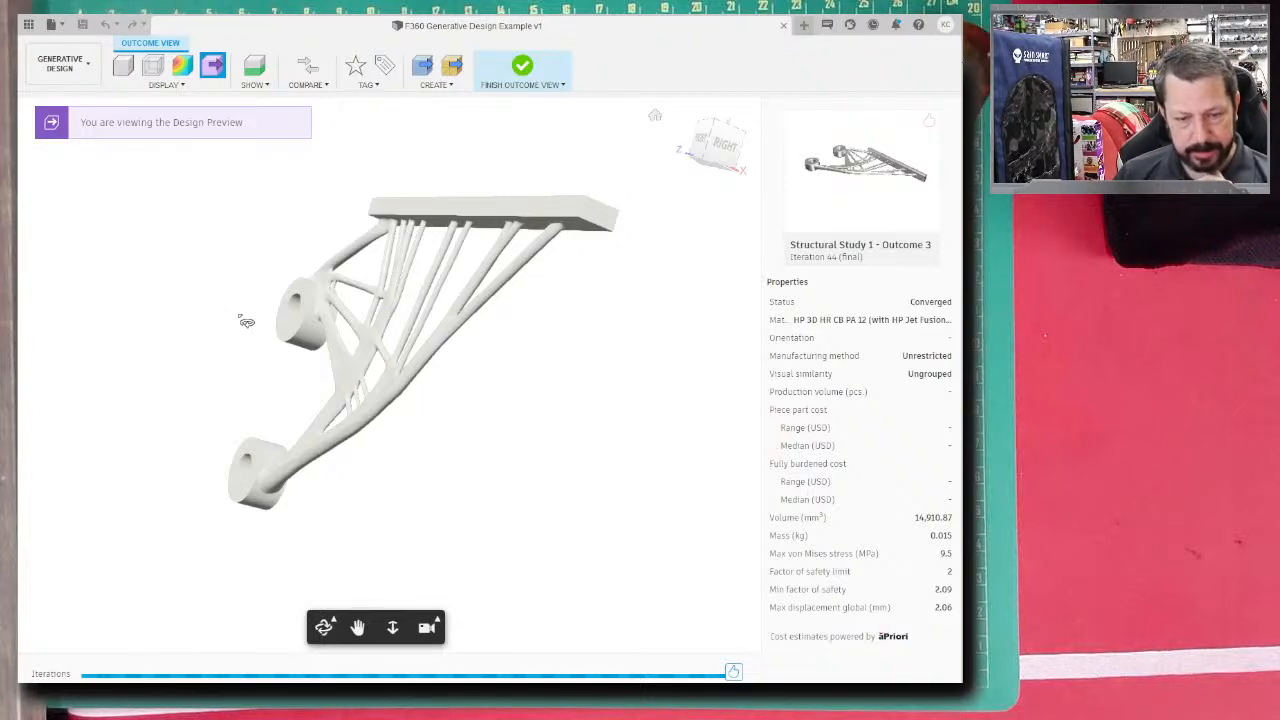
drag(246, 320, 229, 394)
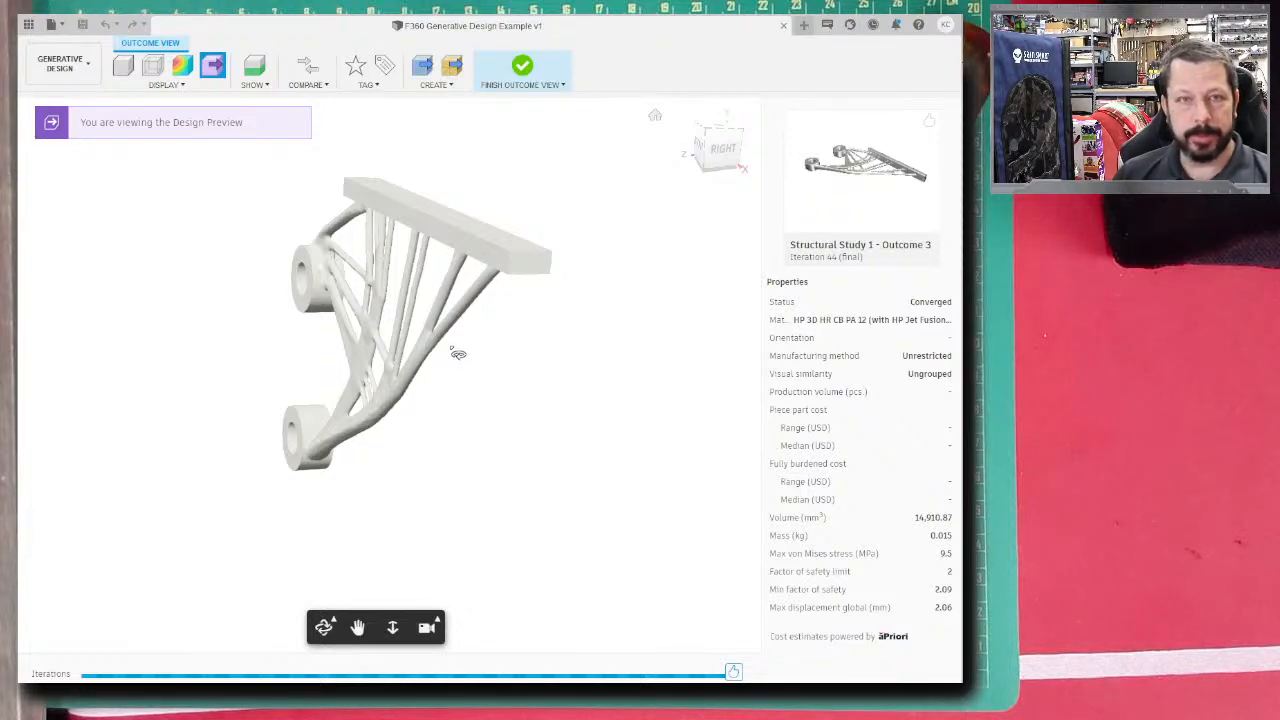
drag(449, 346, 495, 304)
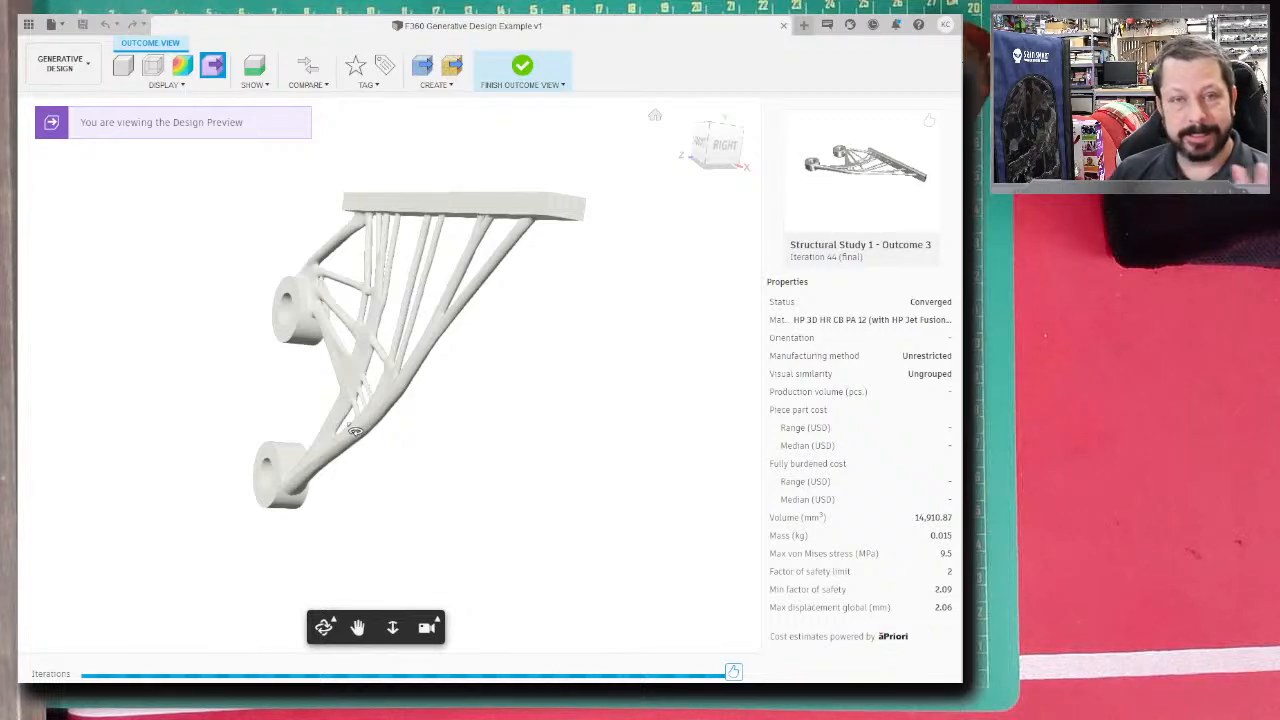
drag(357, 359, 461, 352)
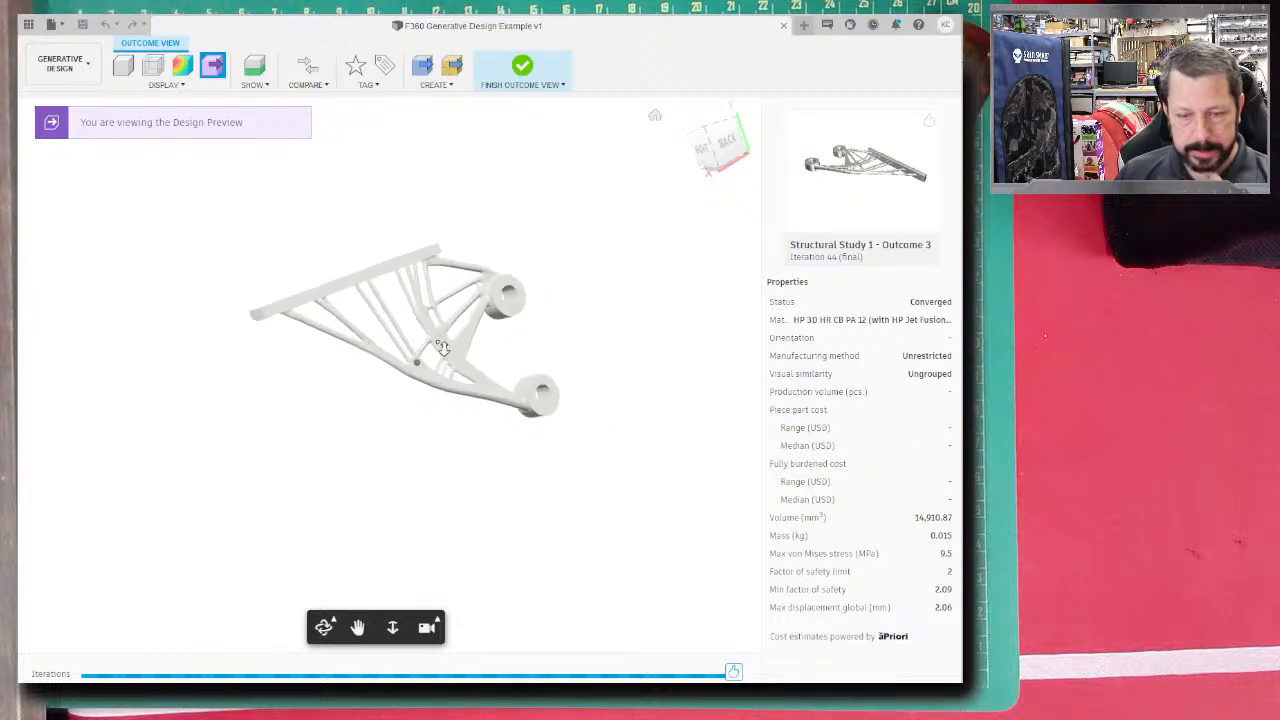
- Examine the Outcome 3 bracket's thin struts and their junctions up close, and the whole part again
scroll(443, 345, up, 5)
scroll(429, 340, down, 2)
drag(381, 348, 499, 335)
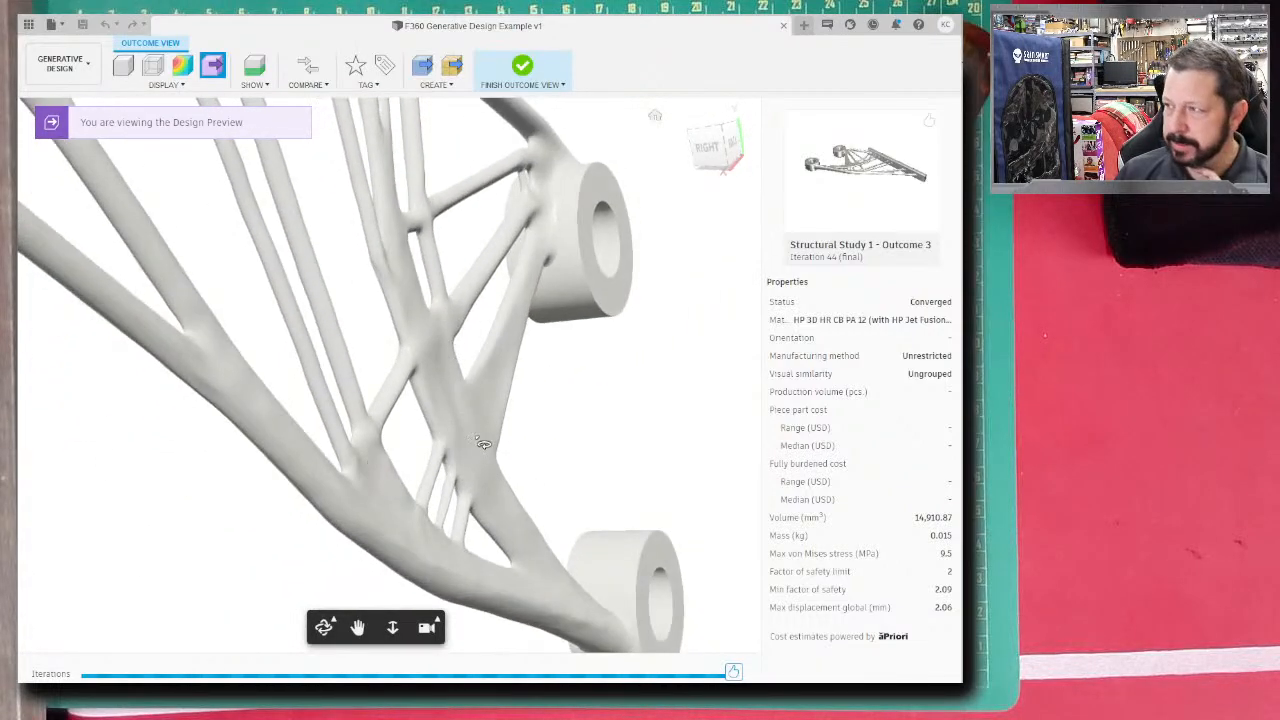
shift+middle_drag(368, 462, 508, 437)
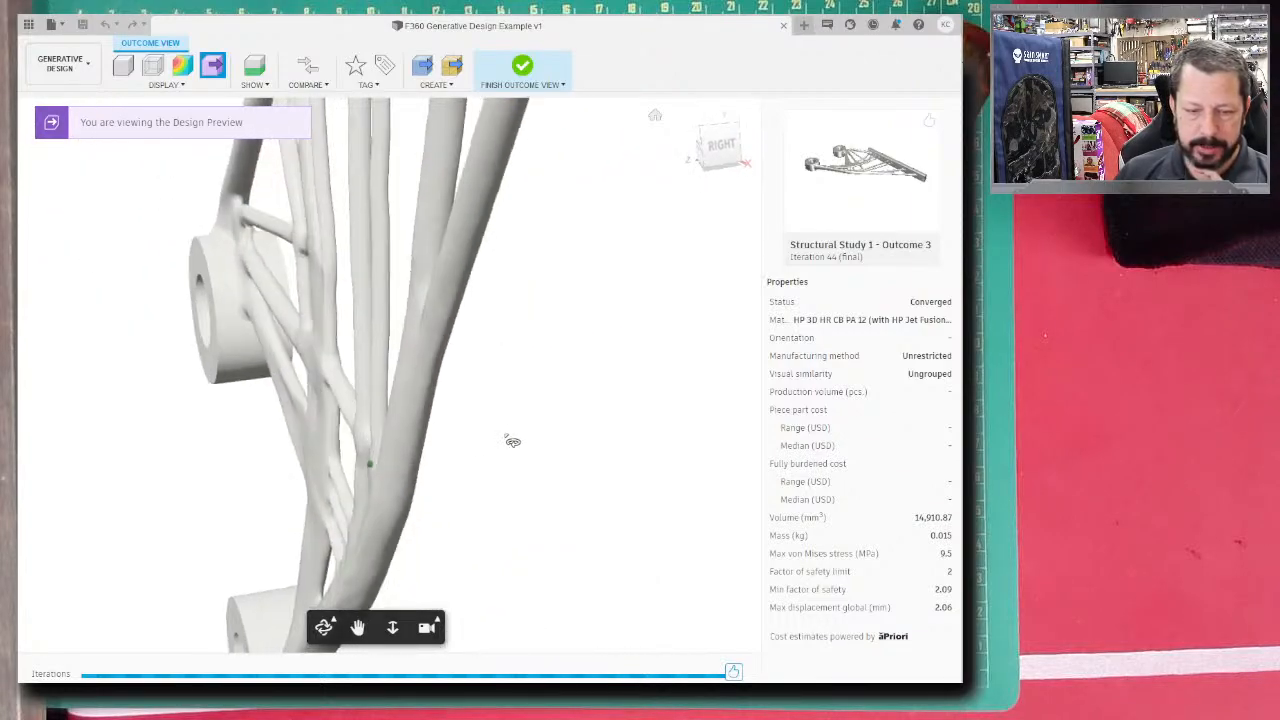
shift+middle_drag(395, 443, 473, 469)
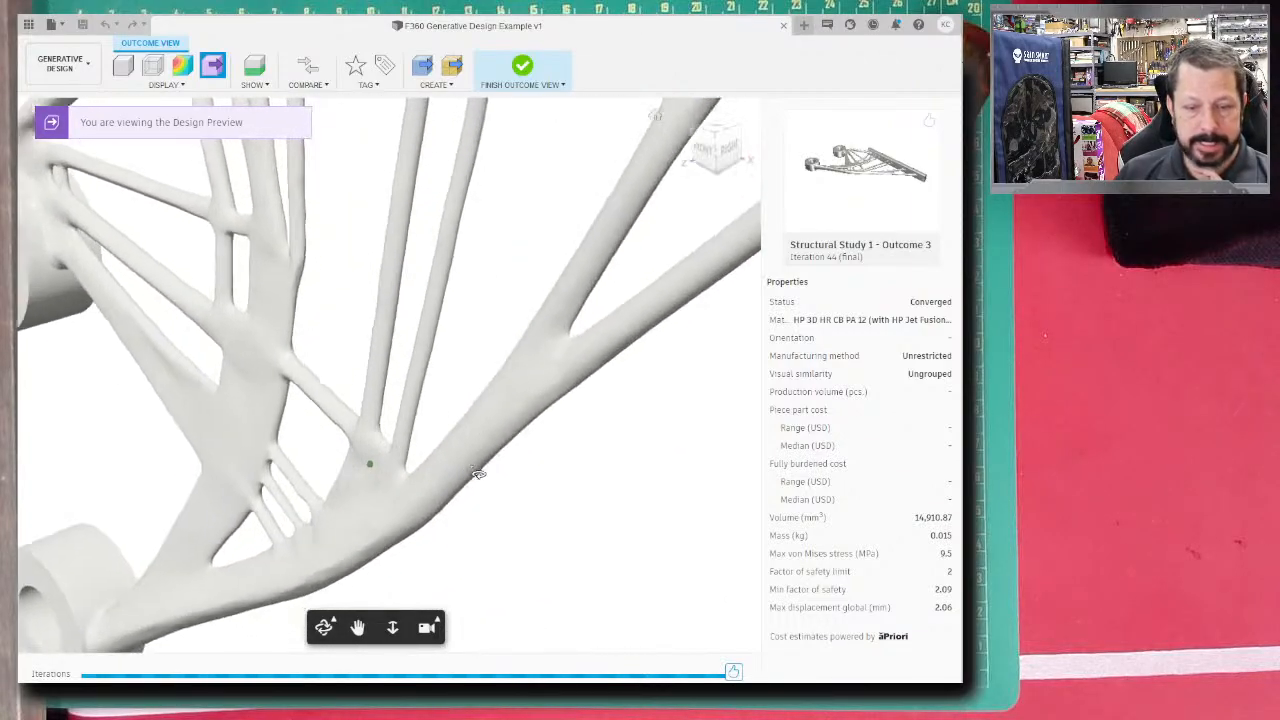
scroll(474, 468, up, 2)
scroll(471, 468, down, 5)
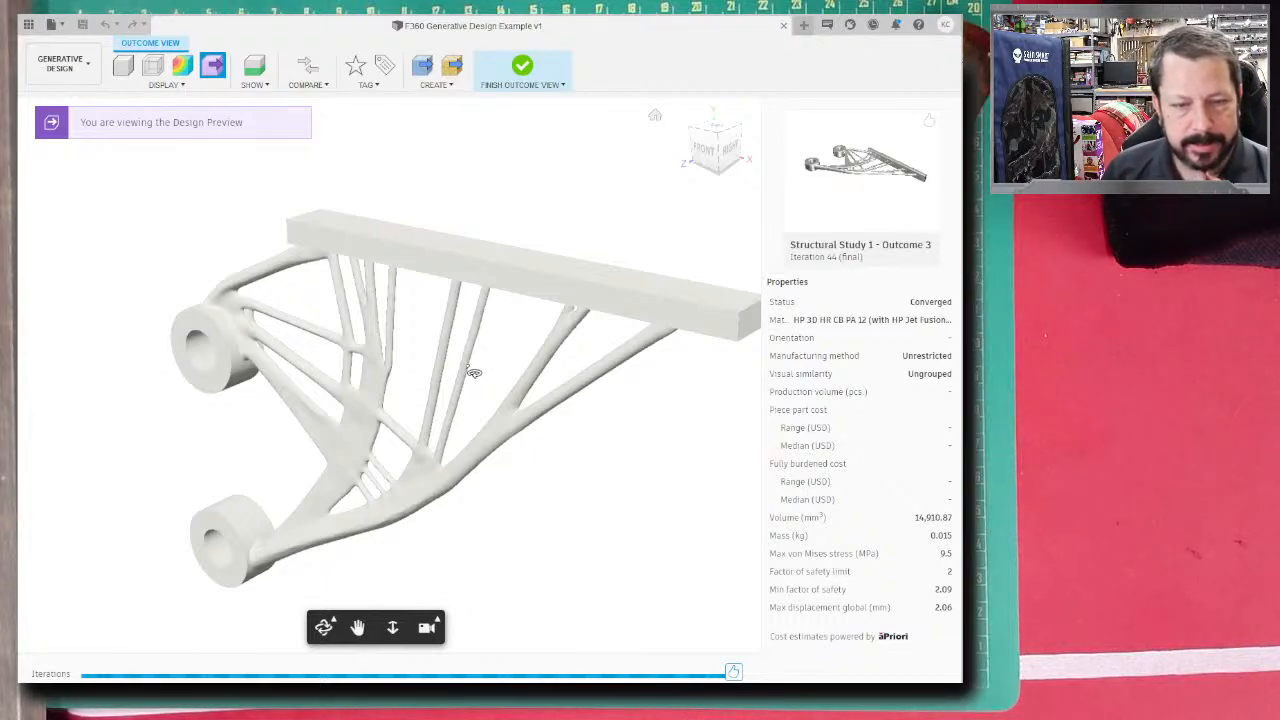
shift+middle_drag(474, 372, 457, 362)
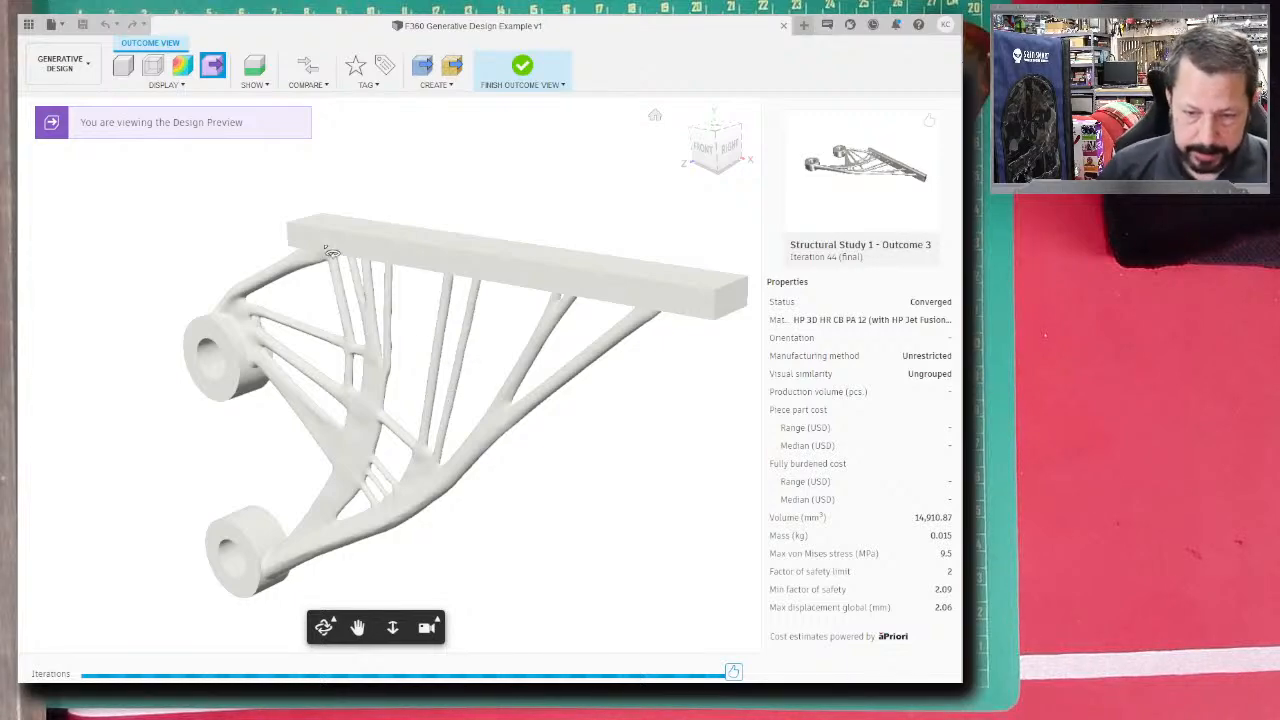
scroll(348, 394, up, 2)
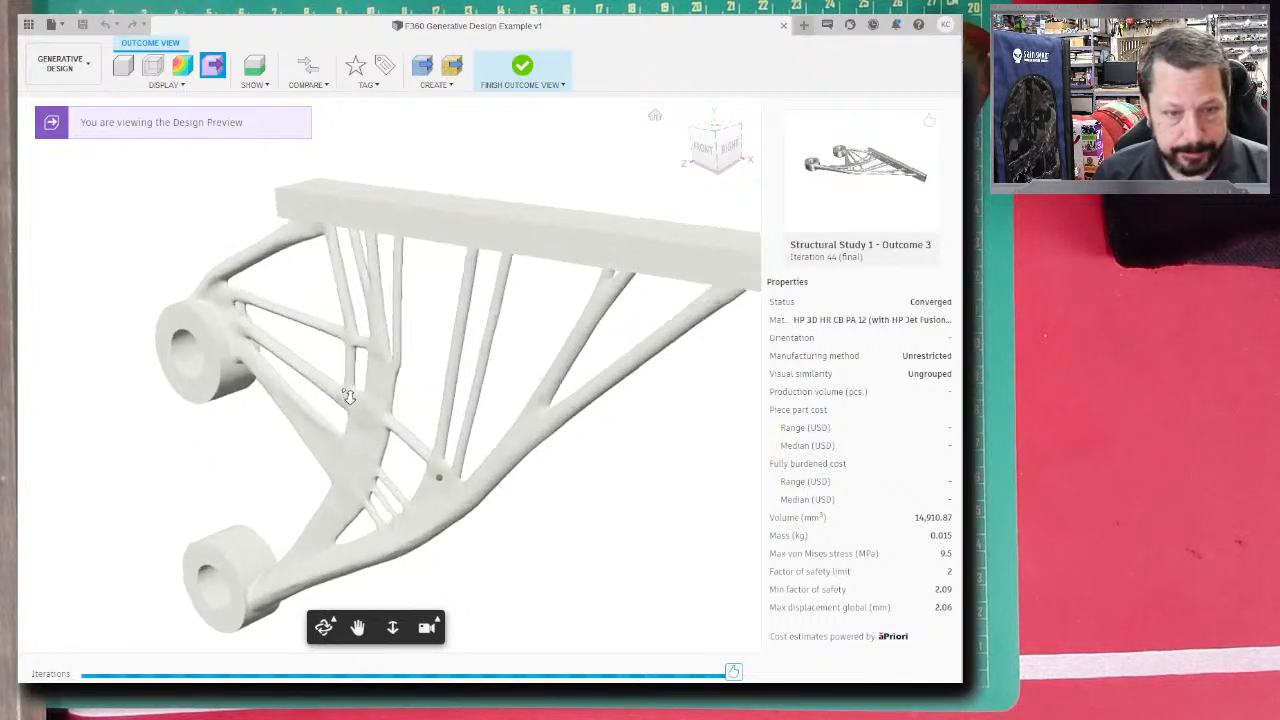
scroll(348, 394, down, 3)
scroll(348, 394, down, 3)
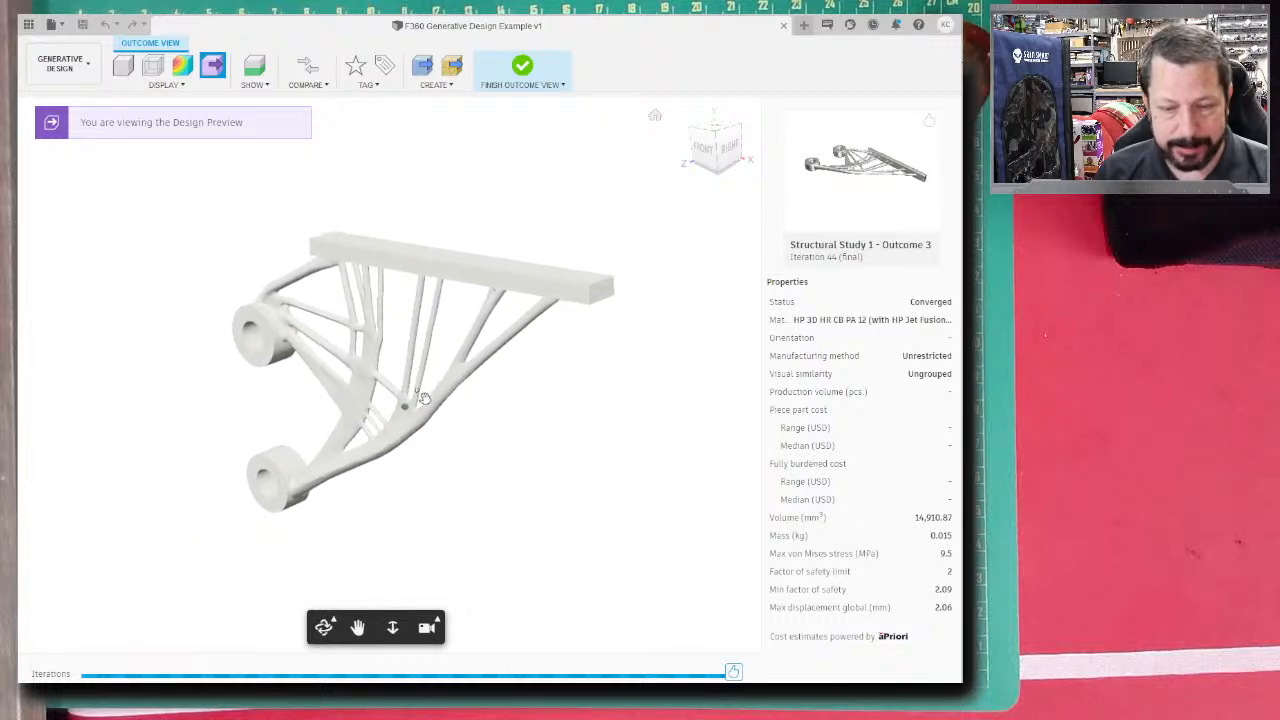
shift+middle_drag(373, 425, 342, 399)
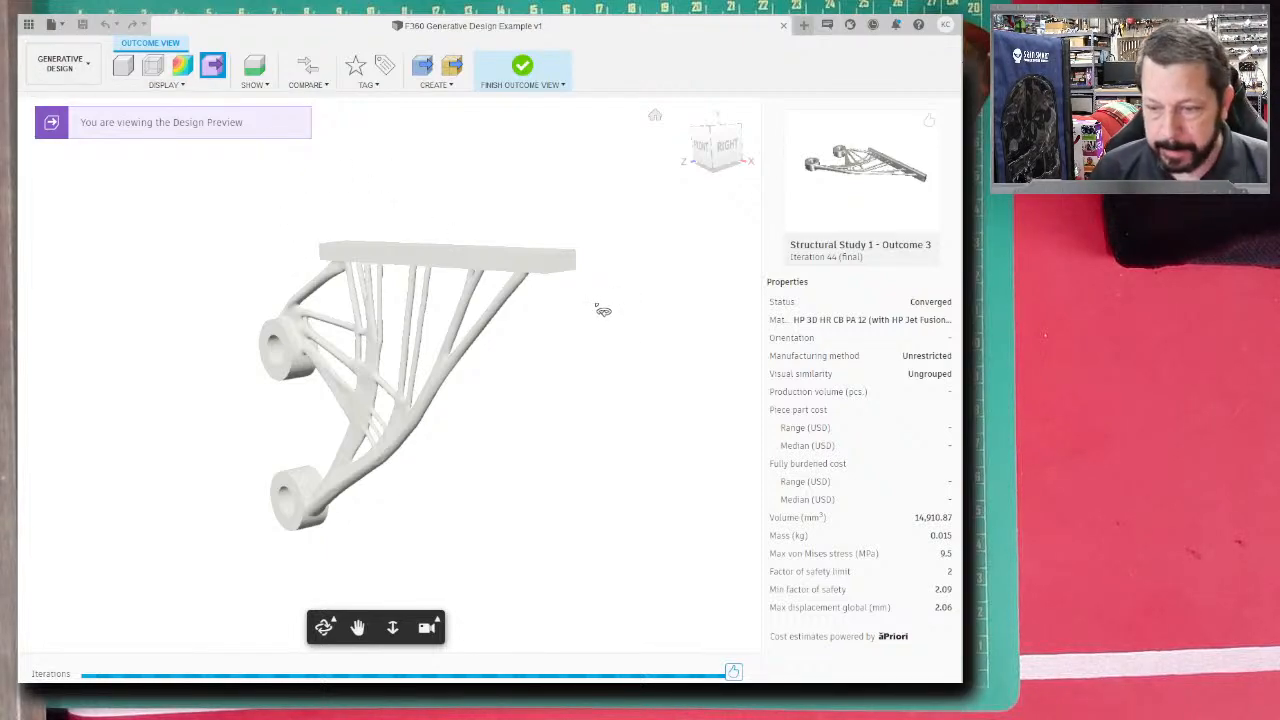
- Finish viewing the outcome and create a new blank design
click(538, 80)
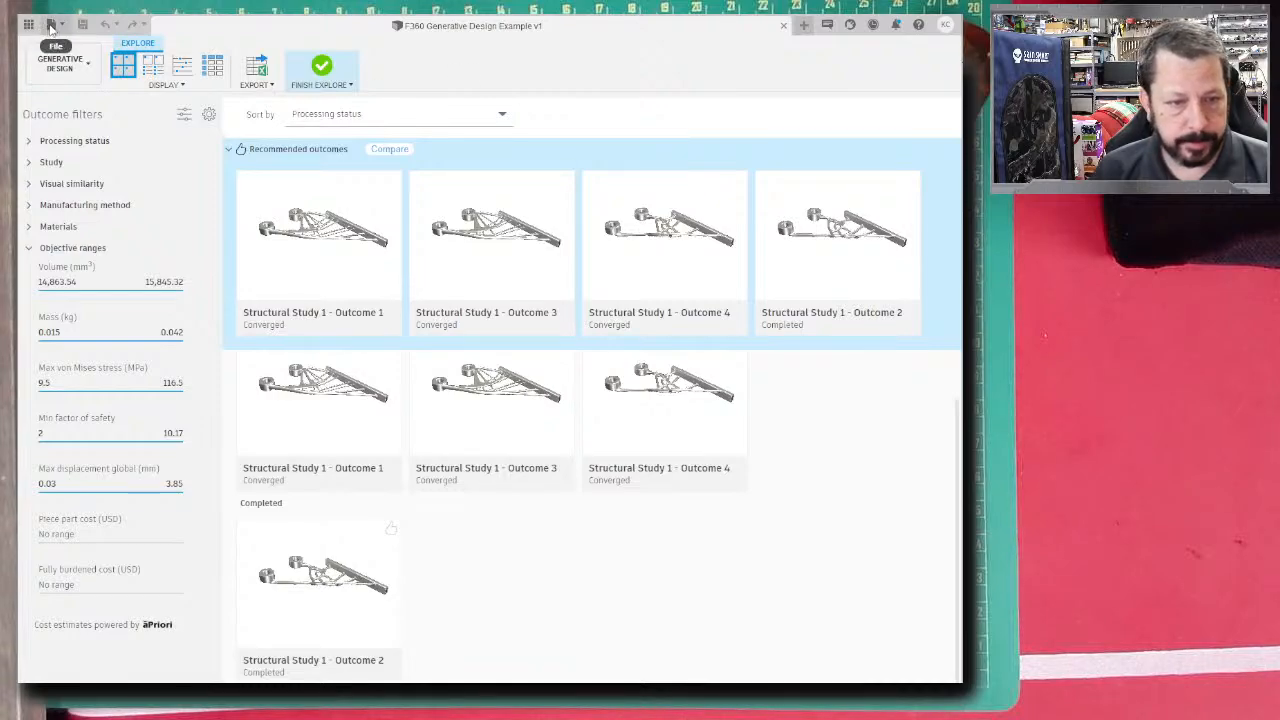
click(53, 24)
click(85, 46)
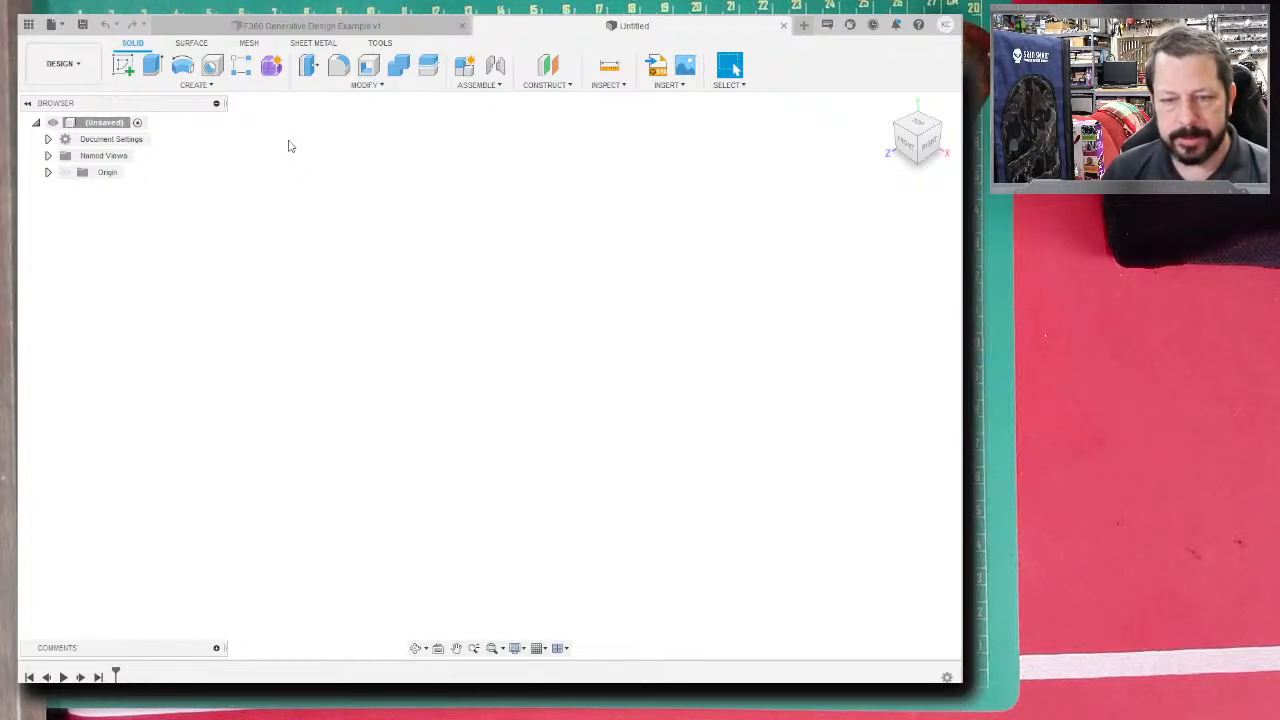
- Start a sketch on the front (XY) origin plane
click(124, 66)
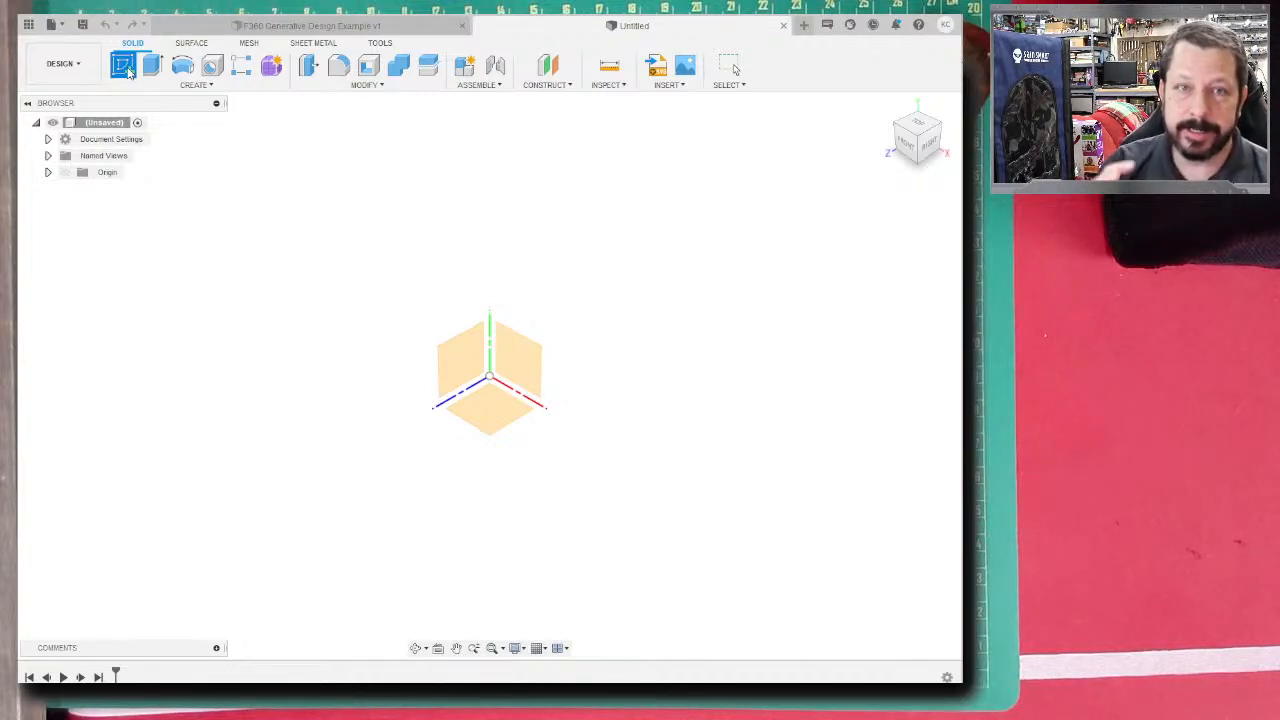
click(128, 72)
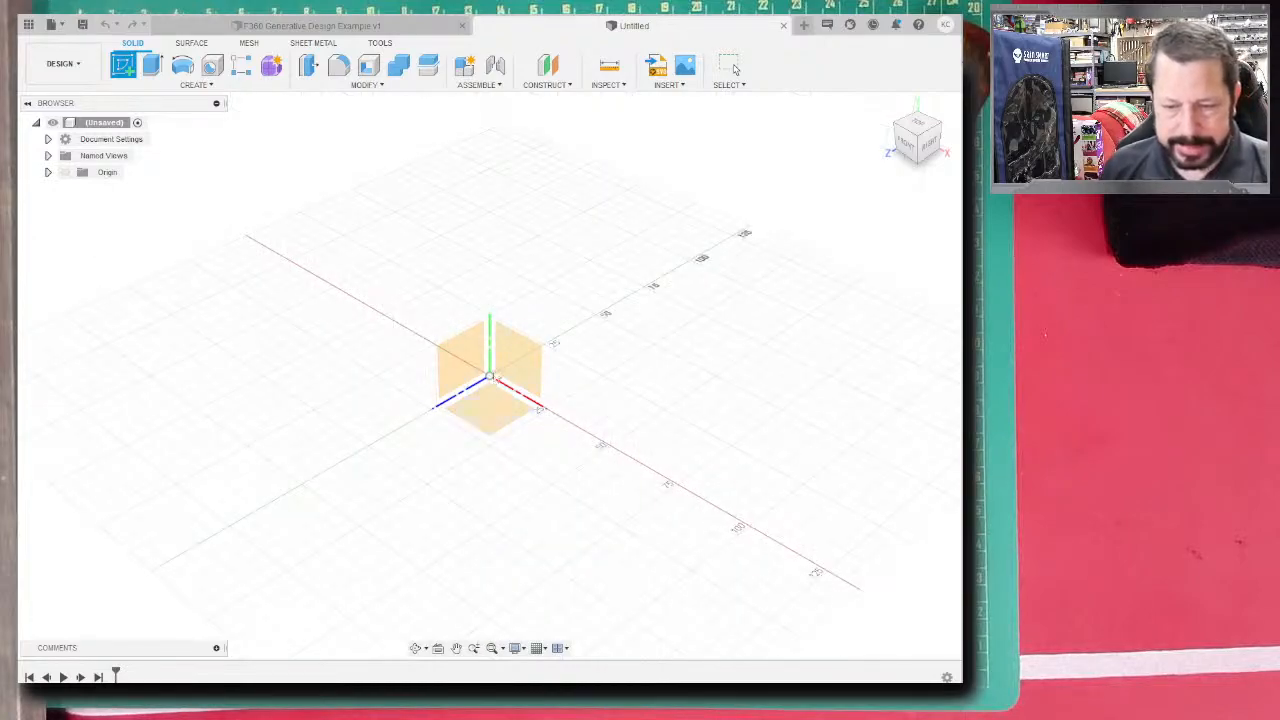
click(512, 352)
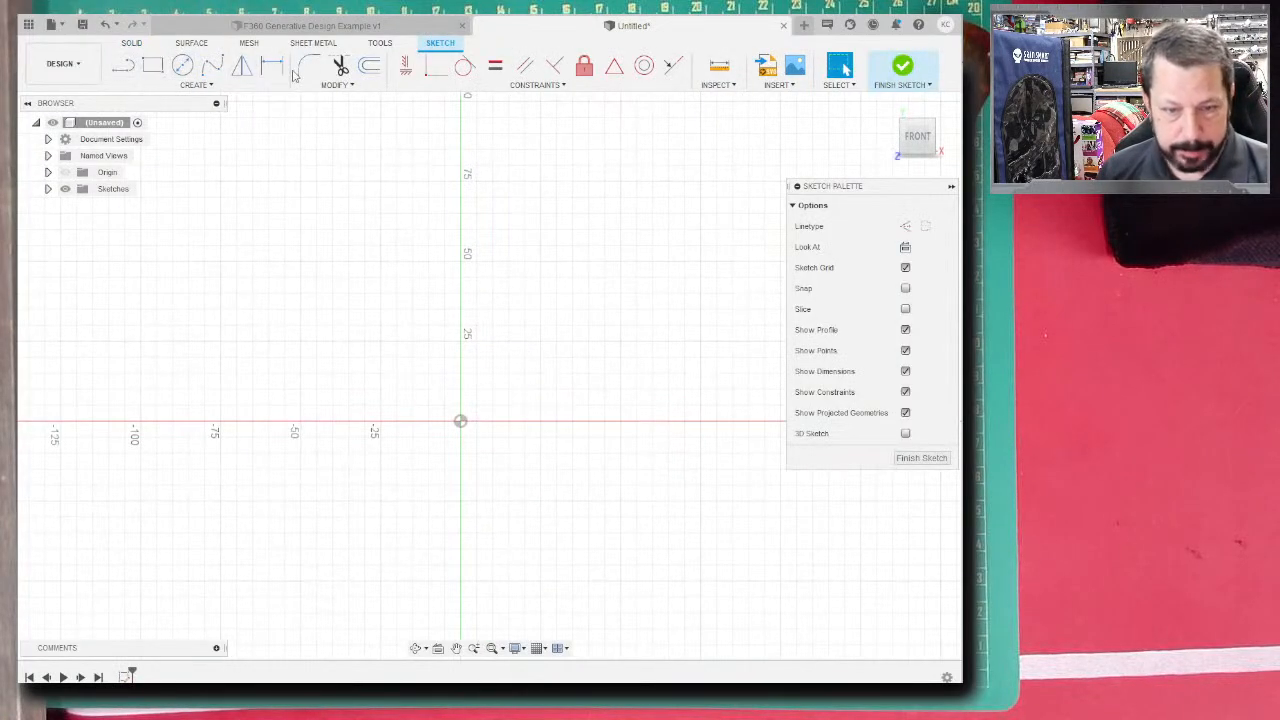
- Sketch two circles about 17 mm in diameter, one at the origin and one about 75 mm above it on the vertical axis
click(208, 86)
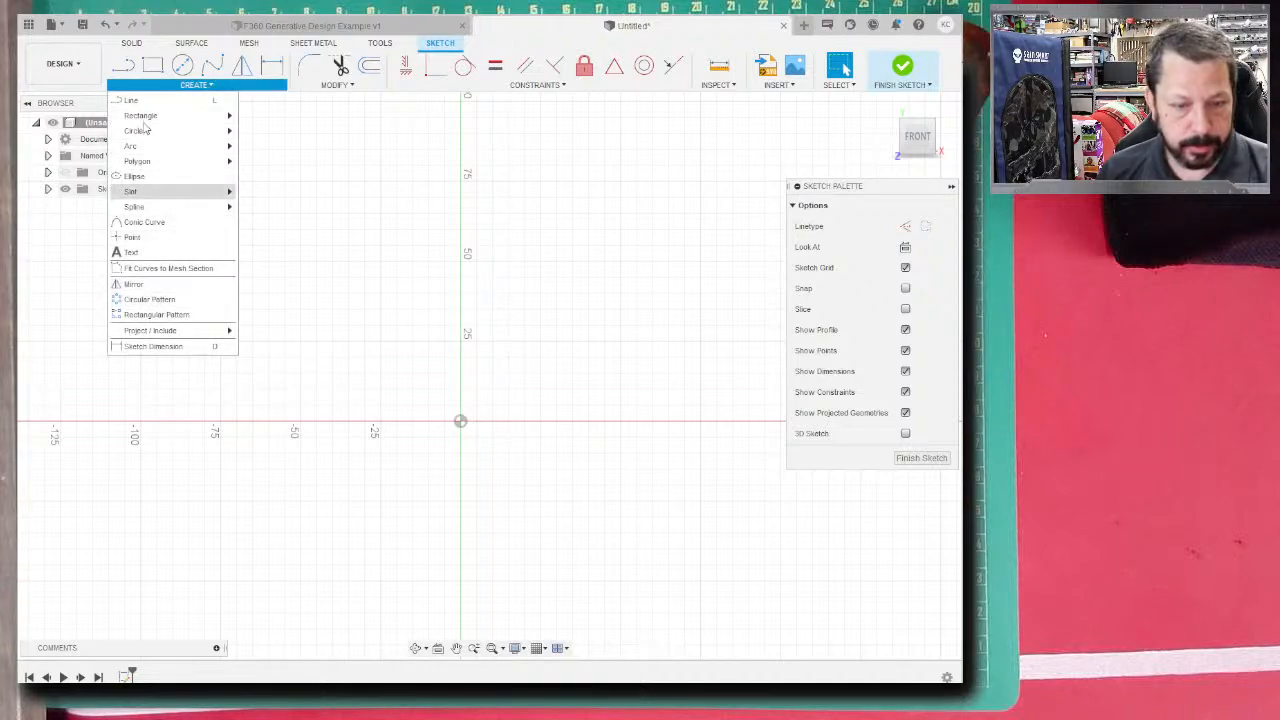
click(182, 66)
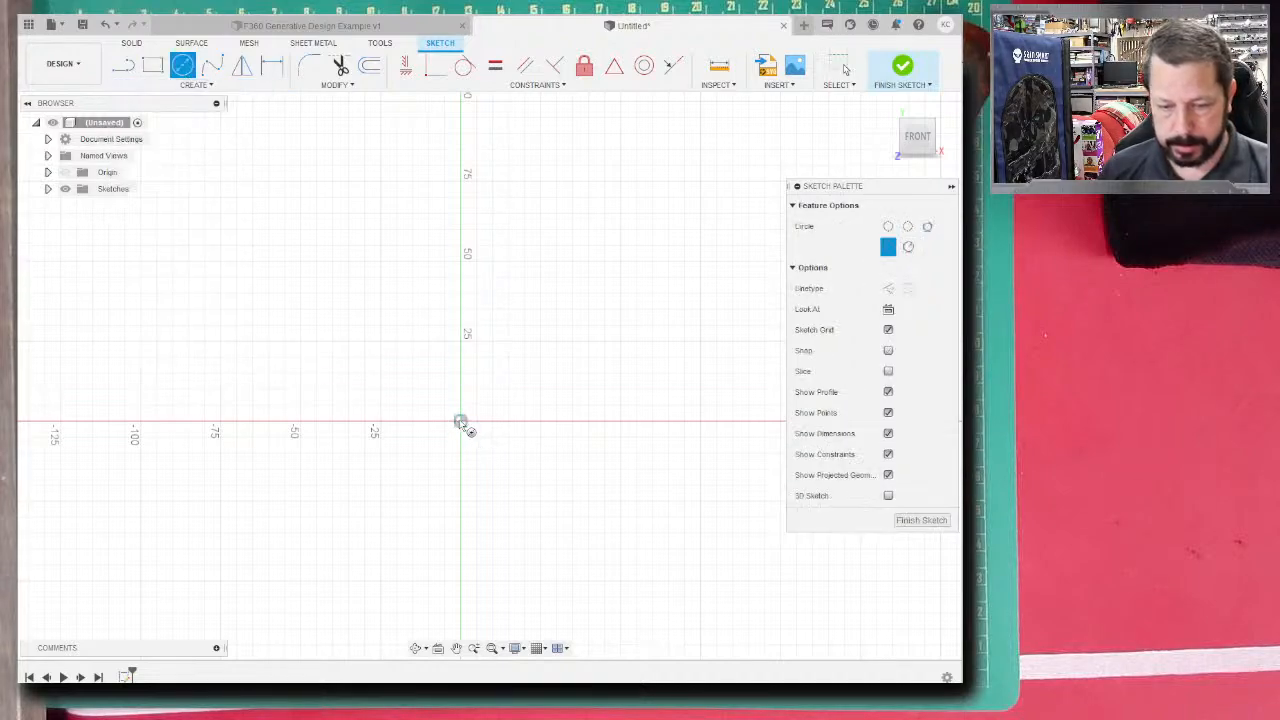
click(460, 421)
click(438, 430)
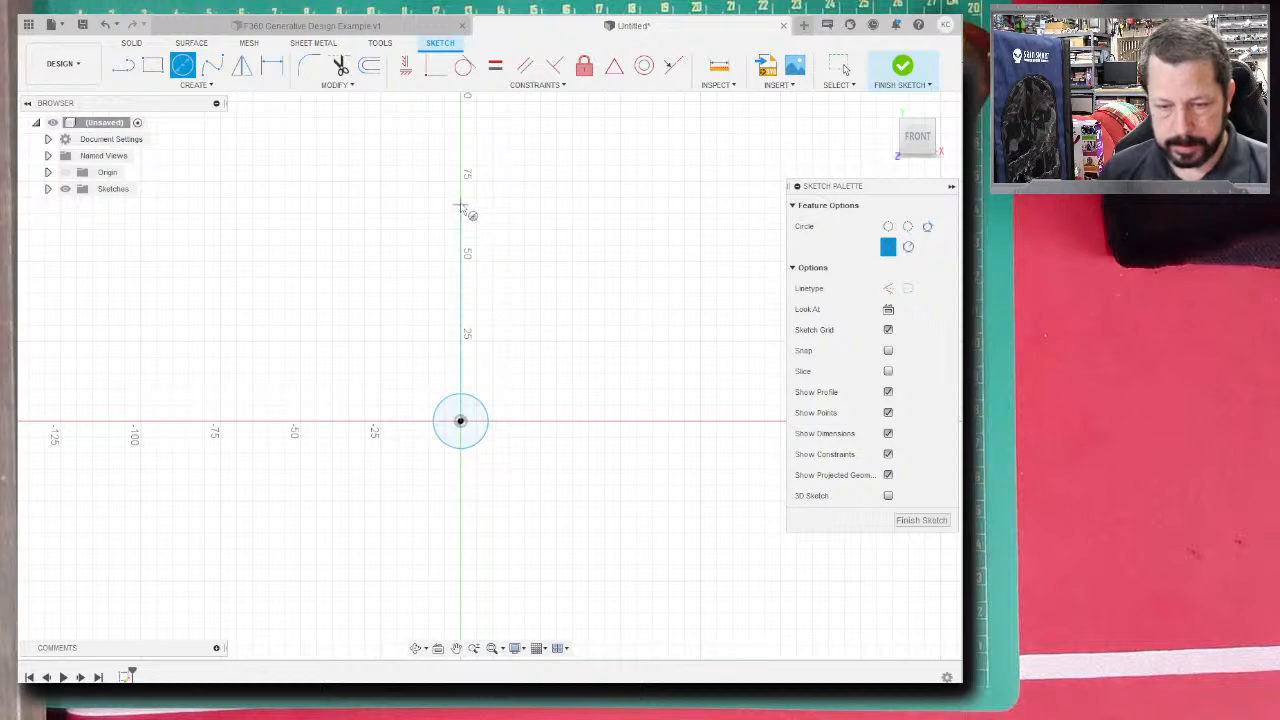
click(460, 180)
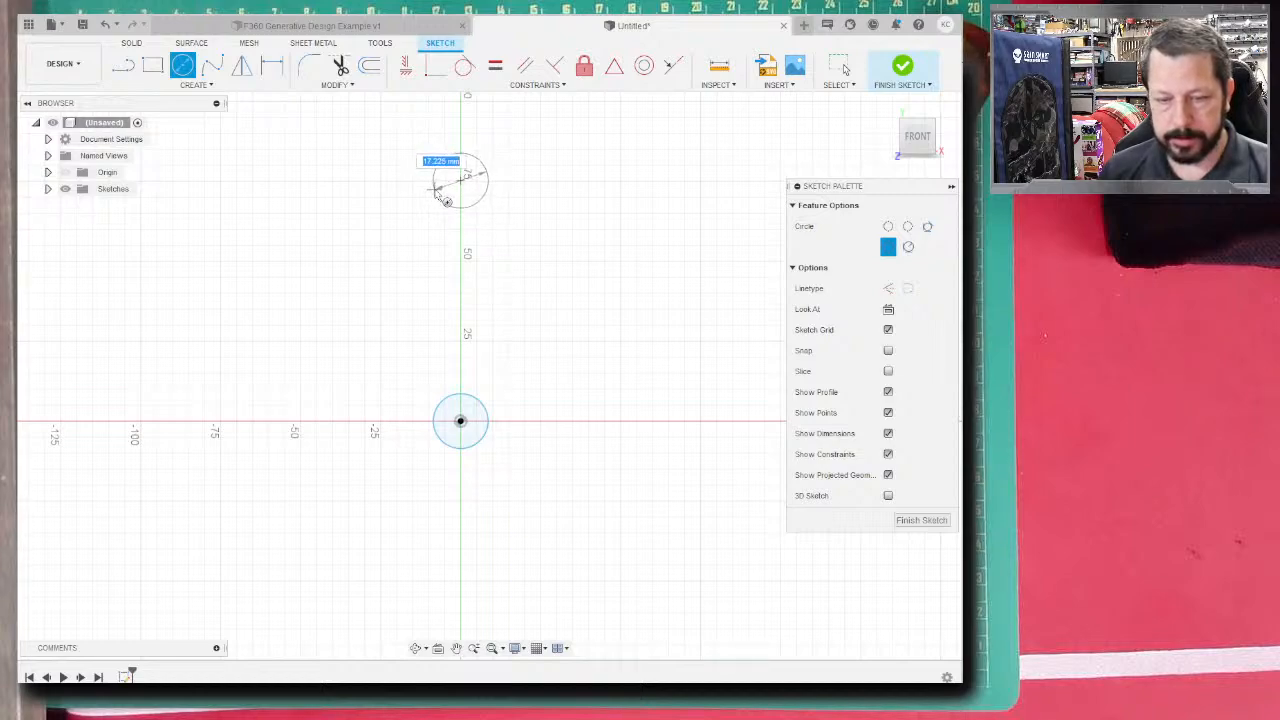
click(436, 190)
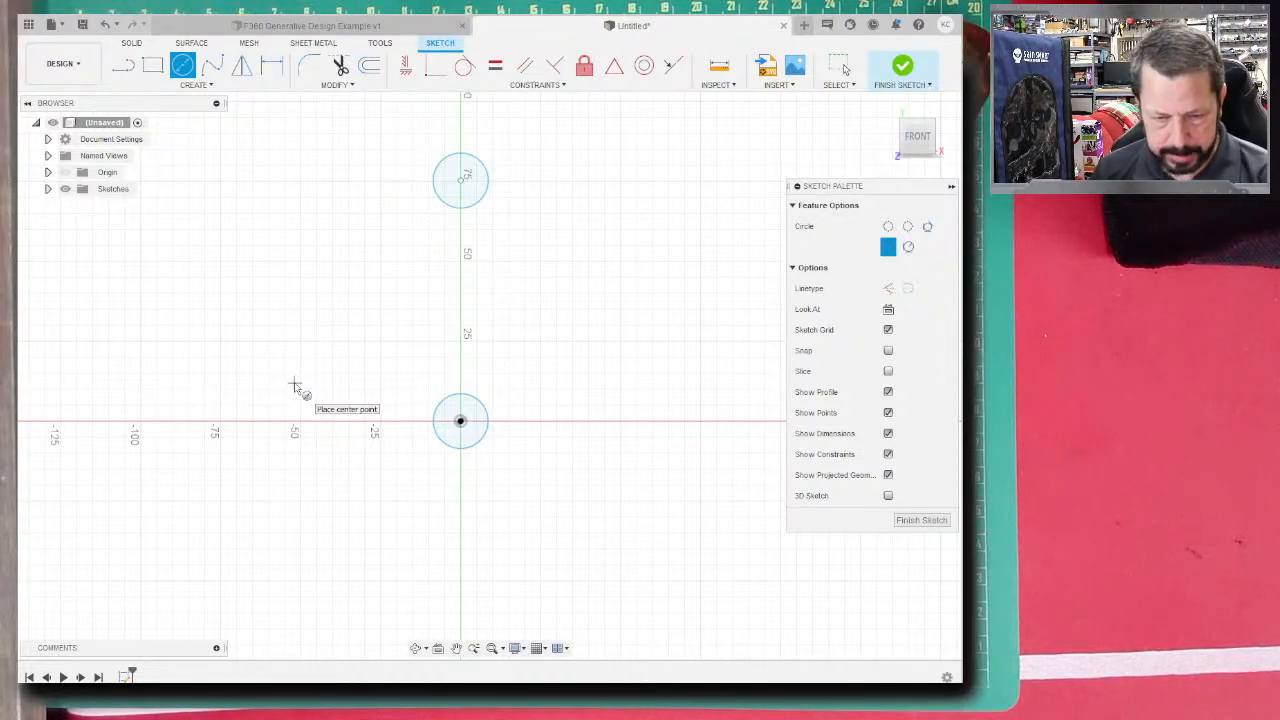
- Dimension the circle at the origin and the circle above it to a diameter of 10 mm each
scroll(470, 388, down, 1)
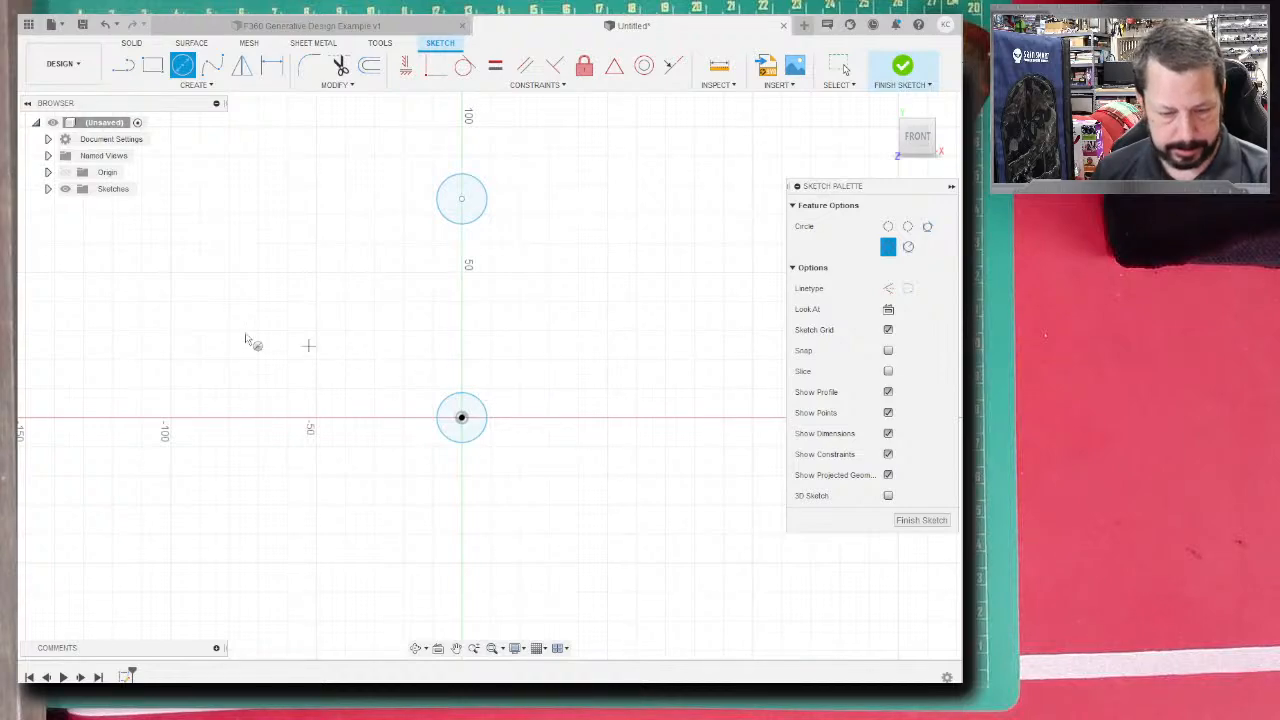
click(461, 417)
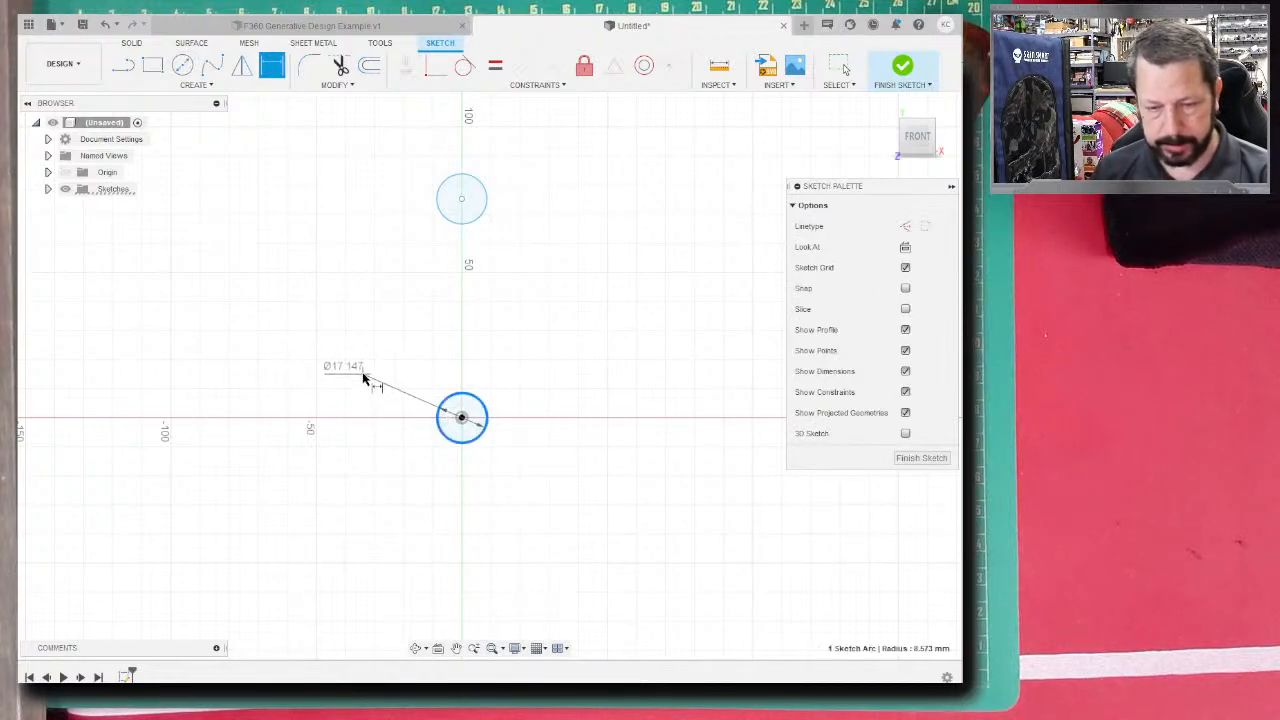
text(10)
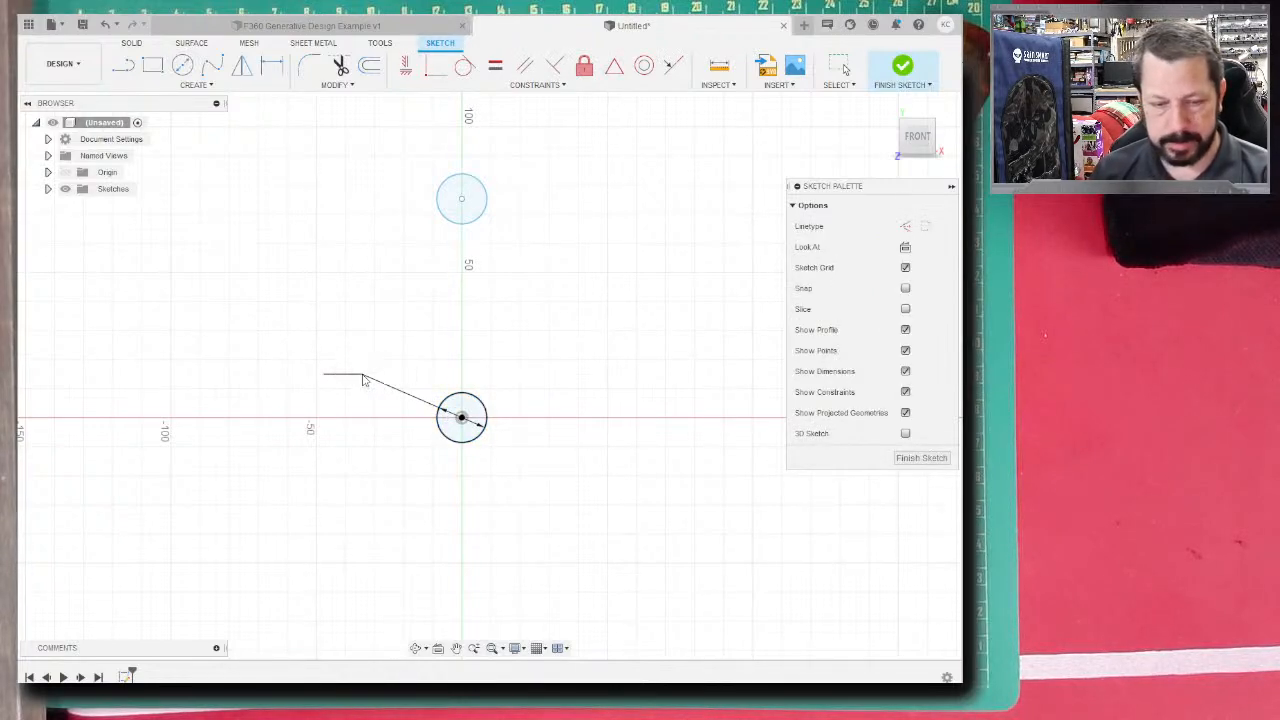
key(Return)
key(d)
click(439, 205)
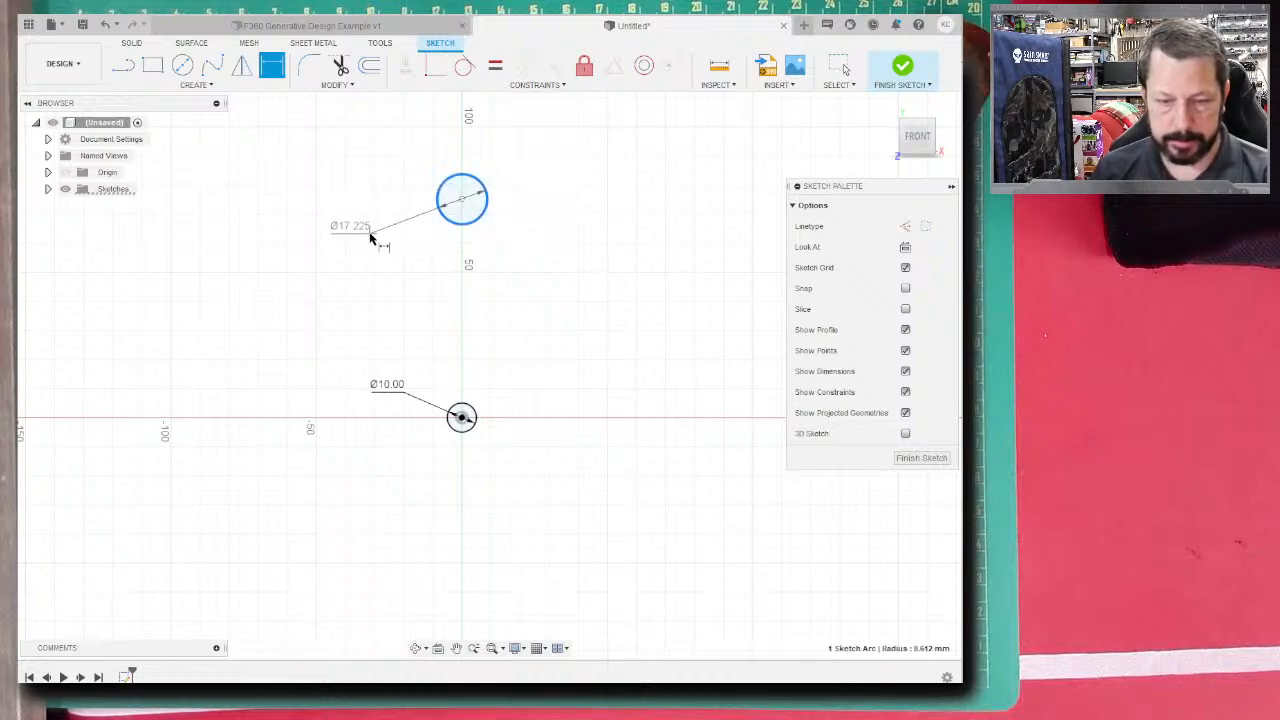
click(371, 236)
text(10)
key(Return)
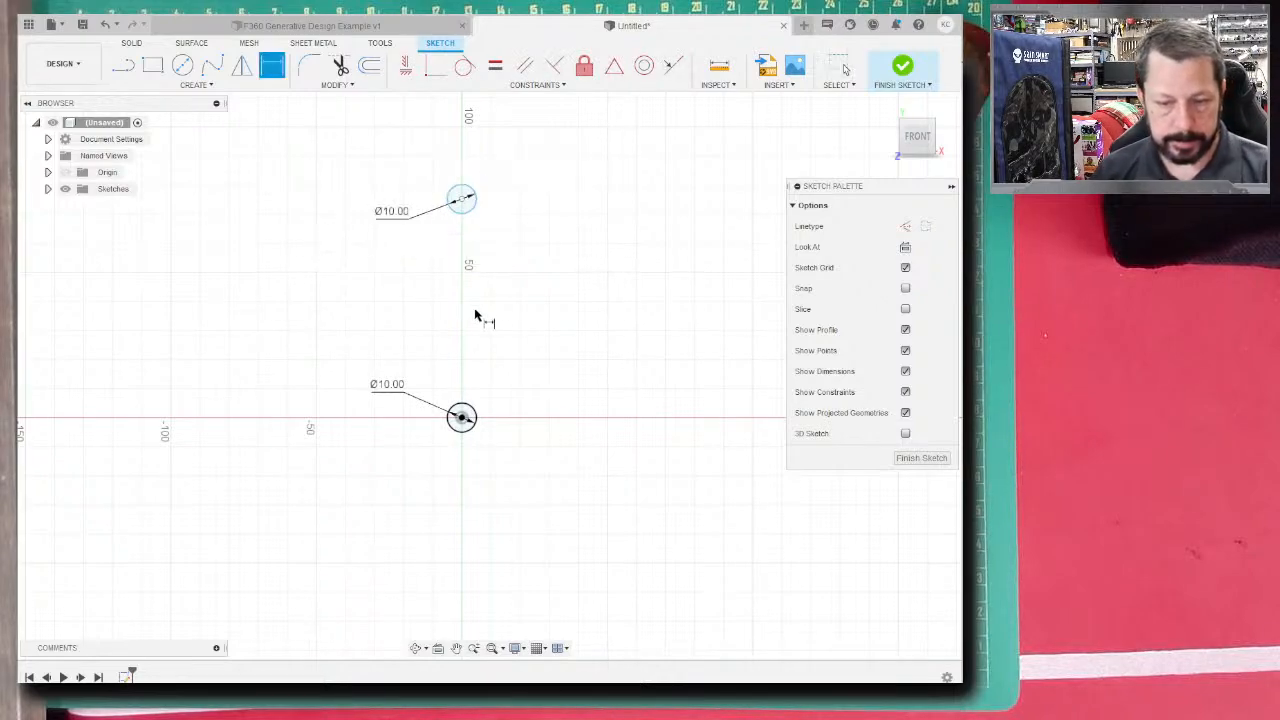
- Sketch a larger circle about 17 mm in diameter concentric with each of the two 10 mm circles
scroll(593, 296, down, 2)
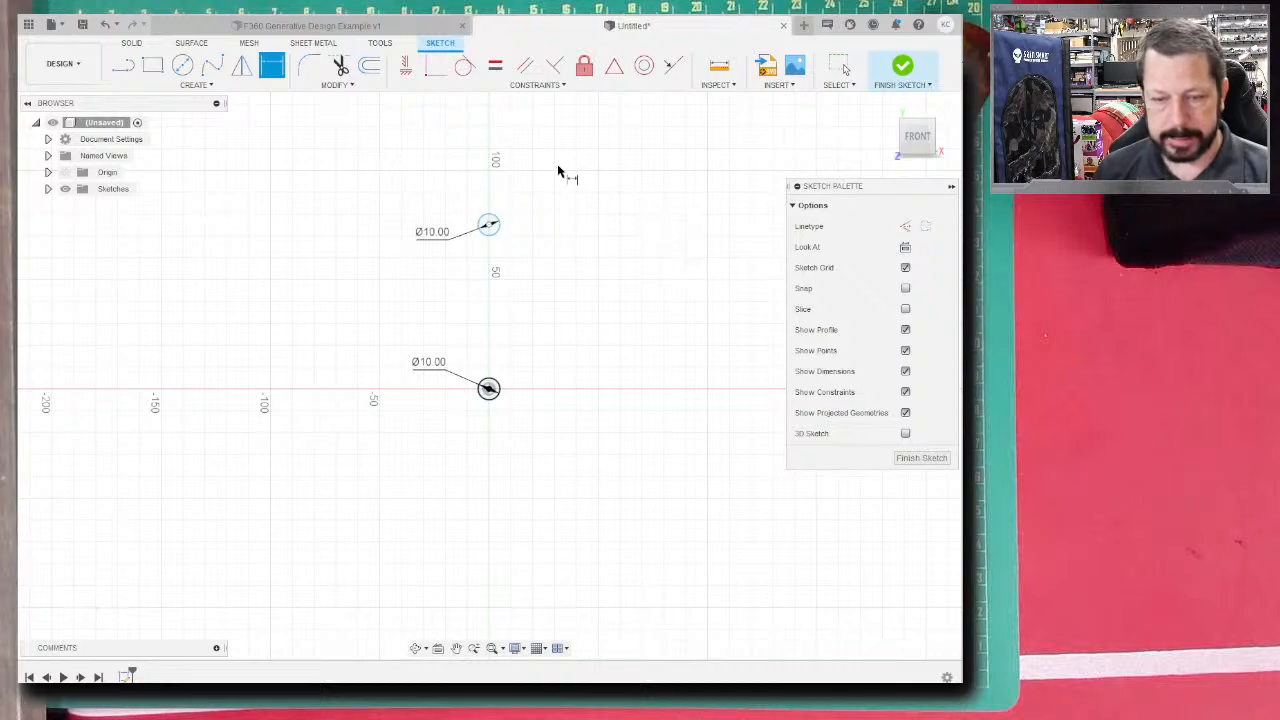
click(181, 66)
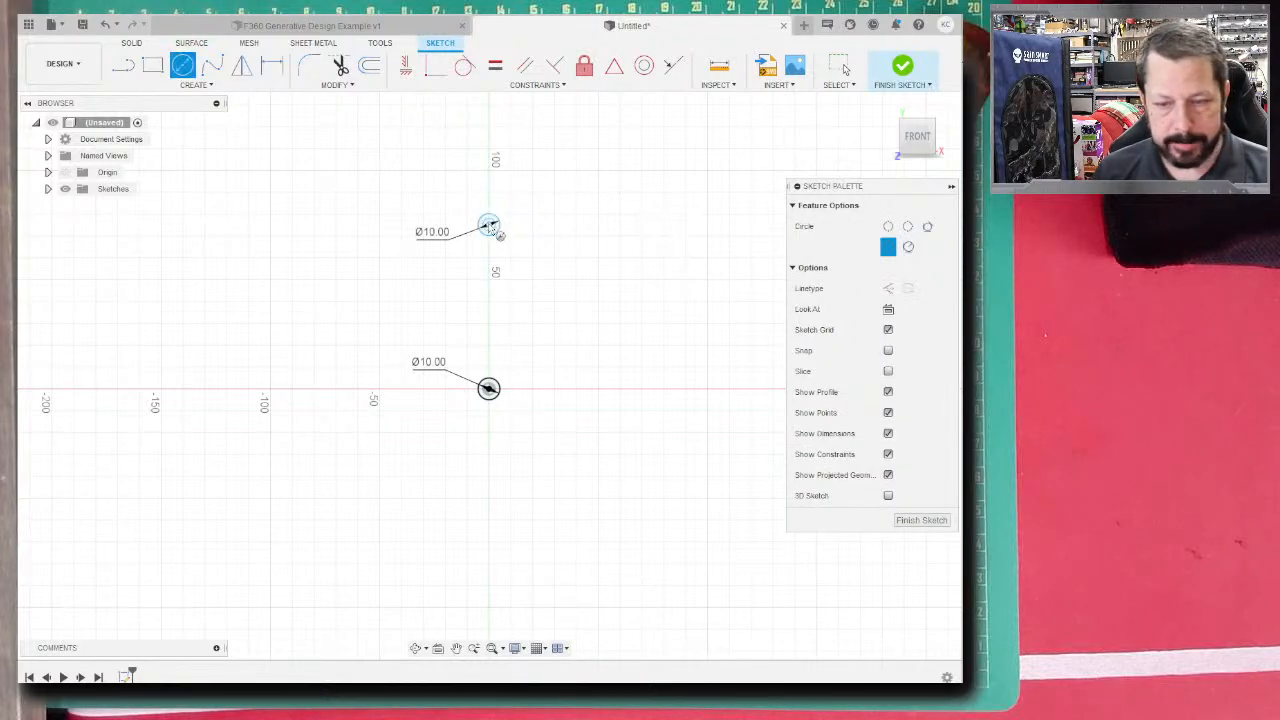
click(488, 225)
key(Return)
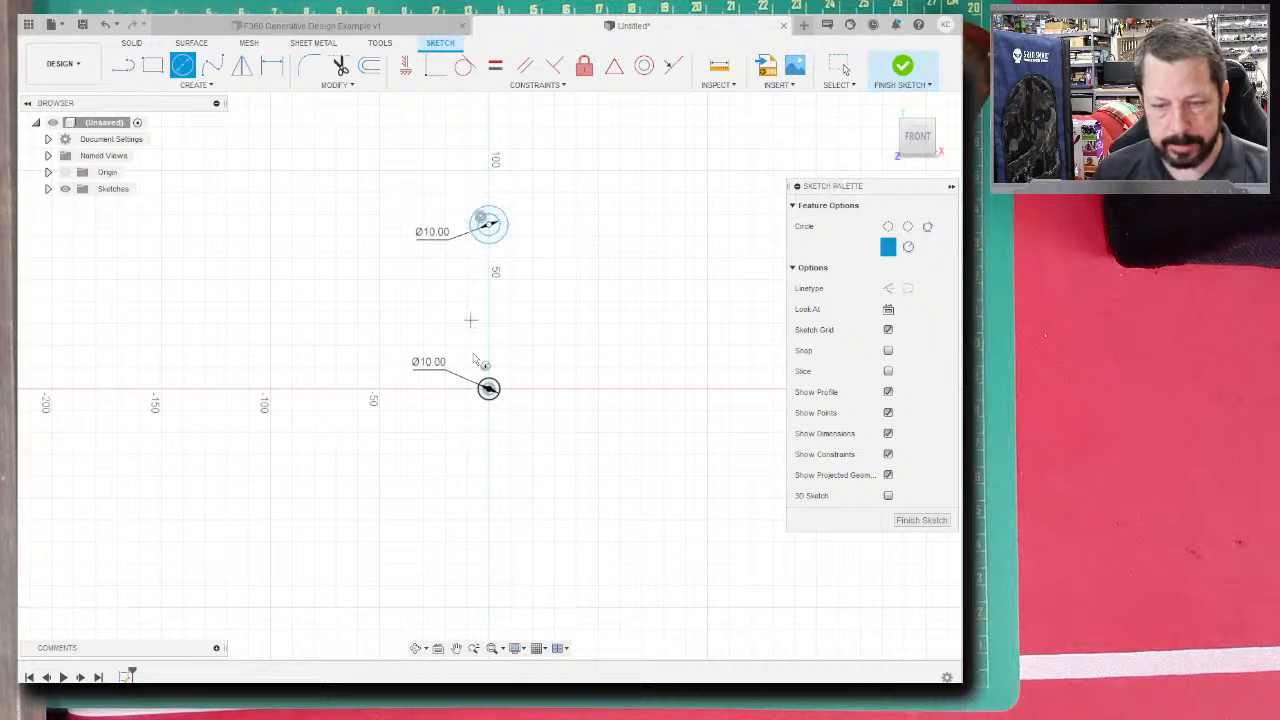
click(488, 389)
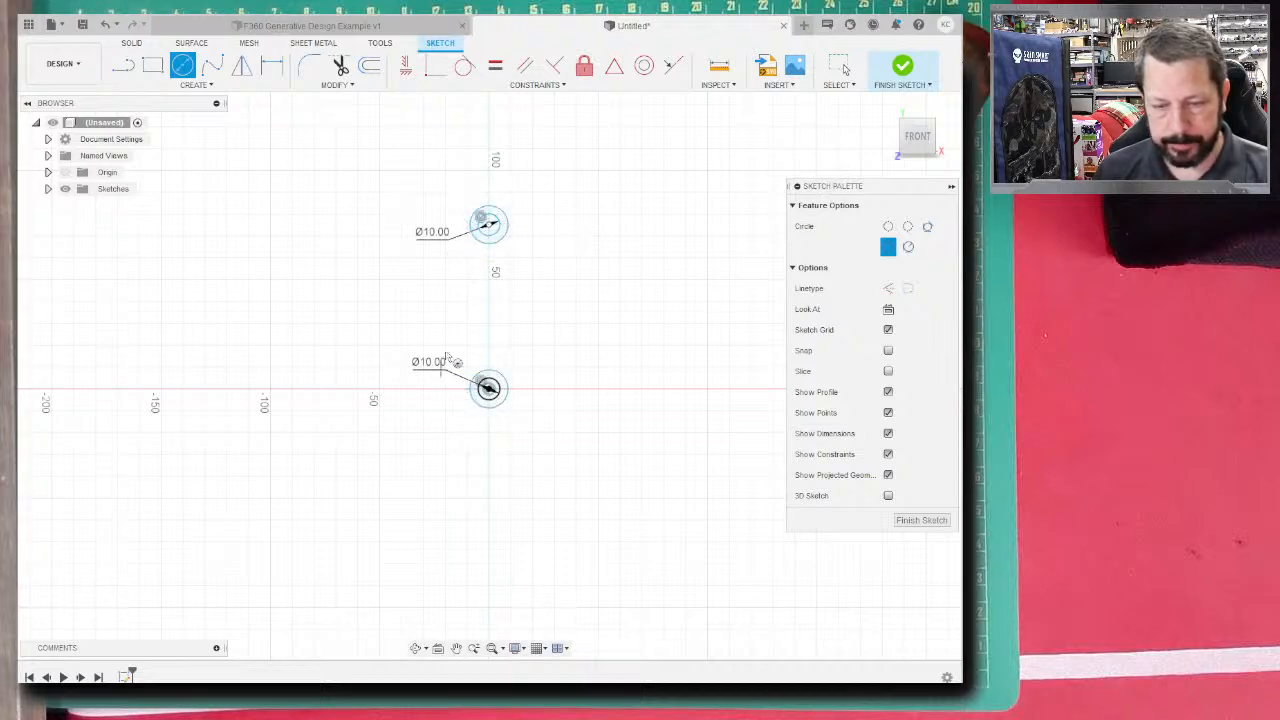
key(Return)
key(Escape)
- Set the diameter of both outer circles to 15 mm and finish the sketch
click(502, 377)
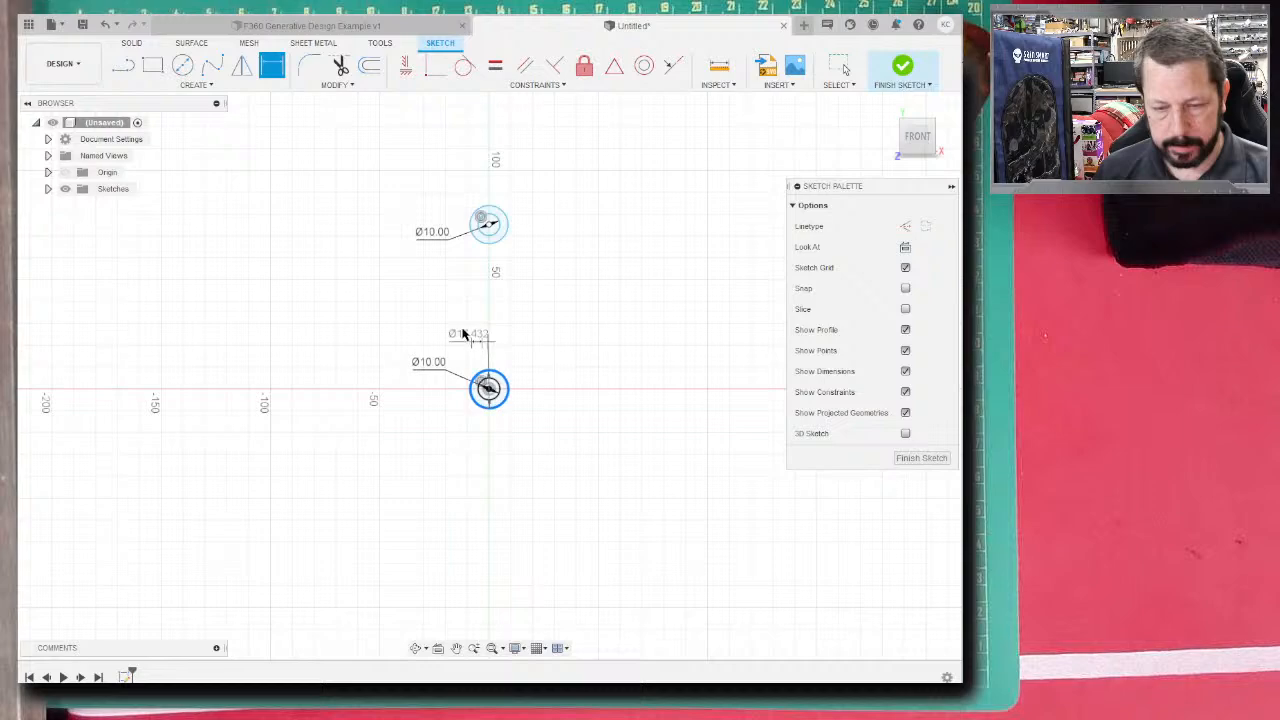
click(428, 316)
text(15)
key(Return)
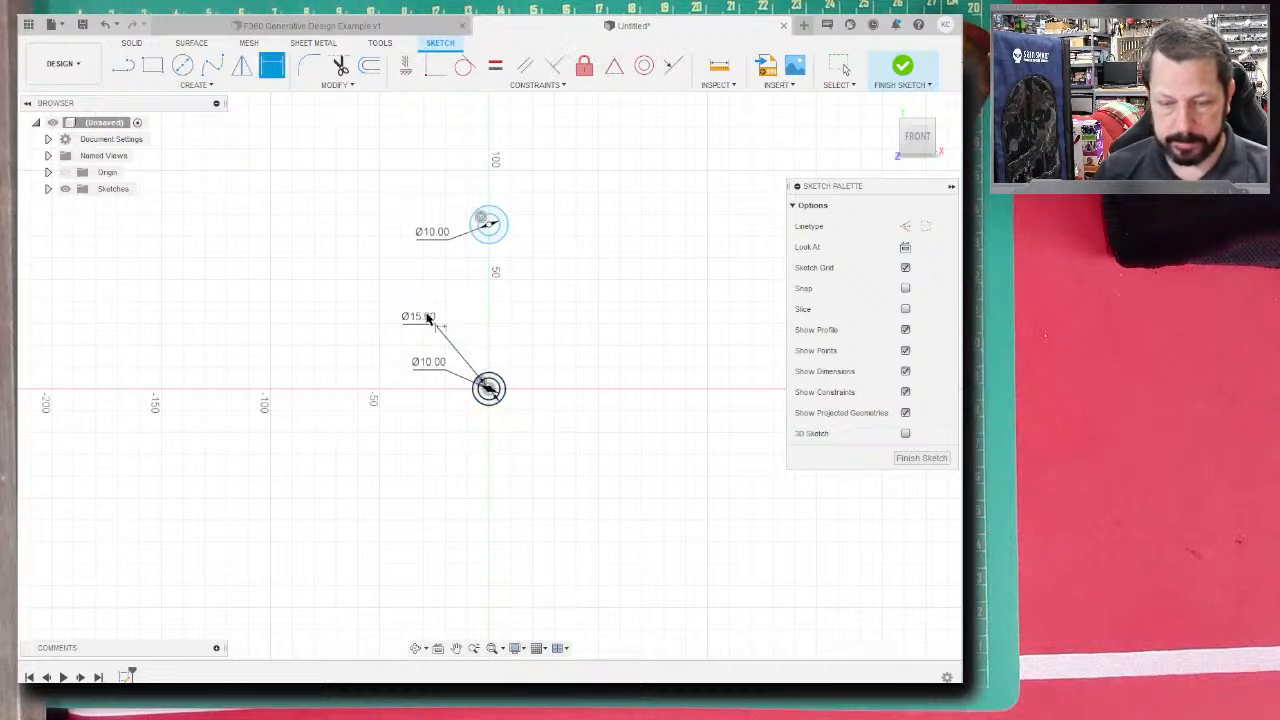
click(474, 223)
click(425, 190)
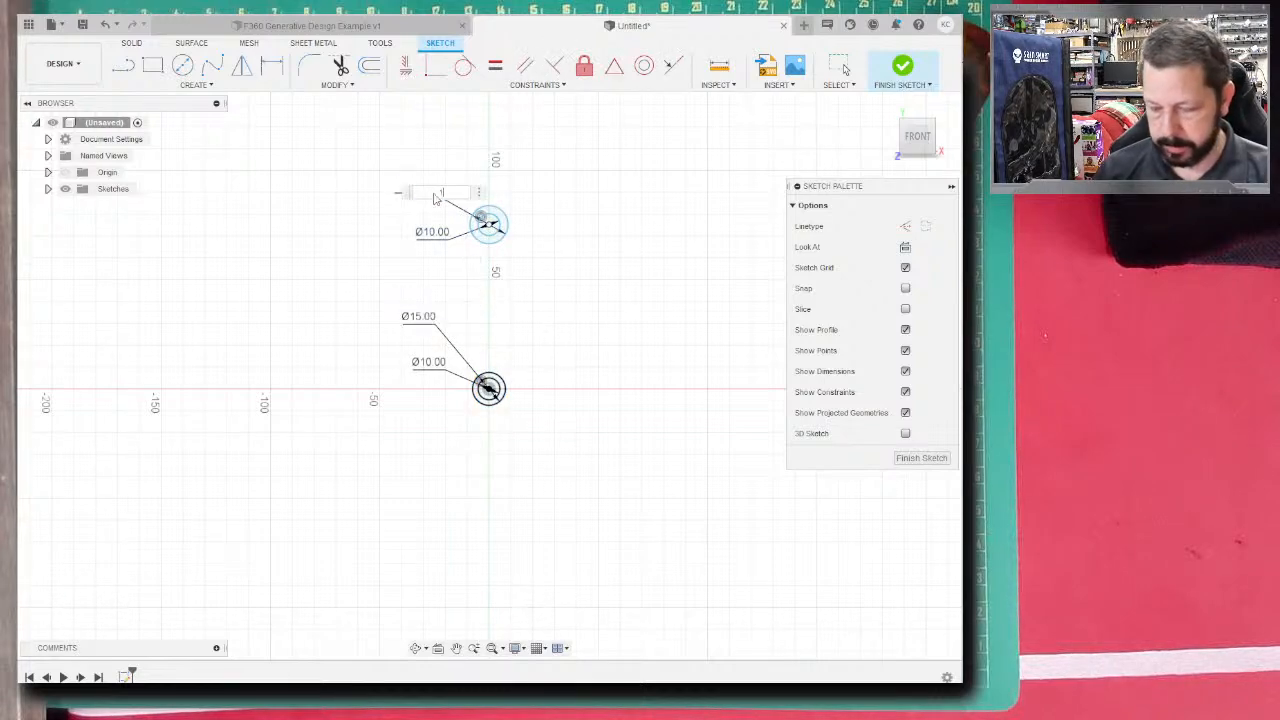
text(15)
key(Return)
click(900, 68)
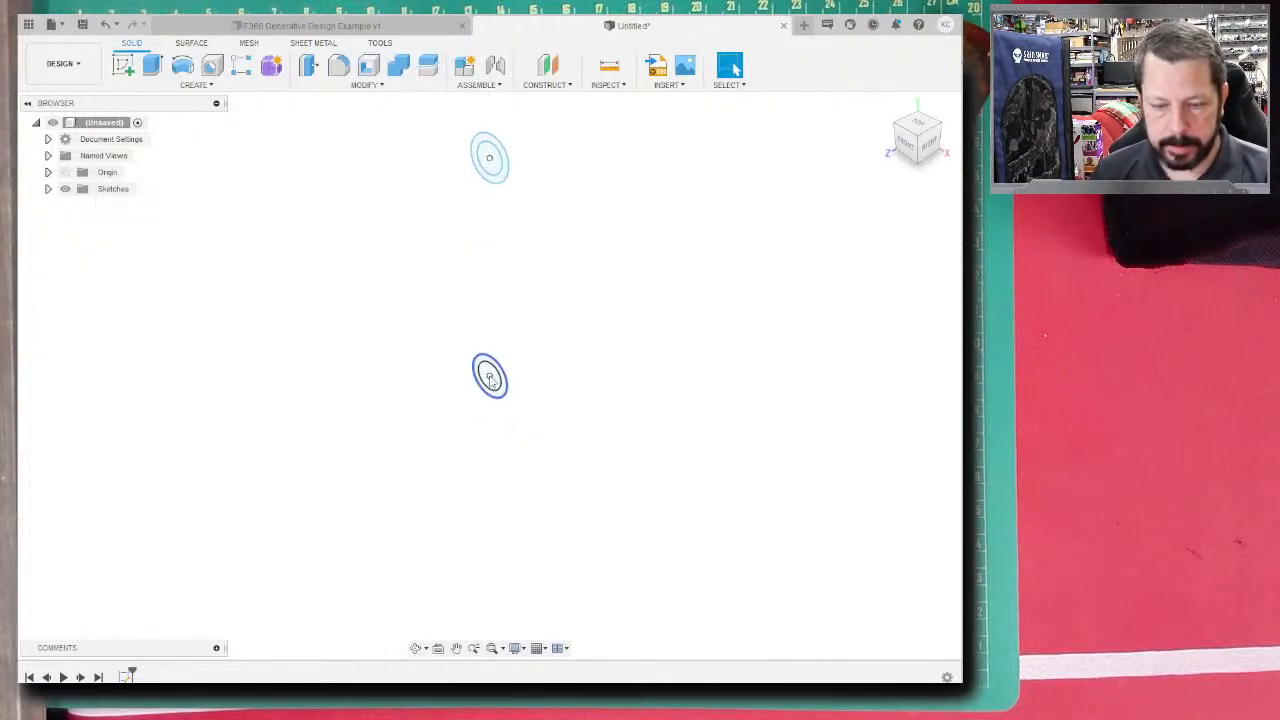
- Extrude both ring-shaped profiles between the 10 mm and 15 mm circles by 10 mm as new bodies
scroll(492, 180, up, 3)
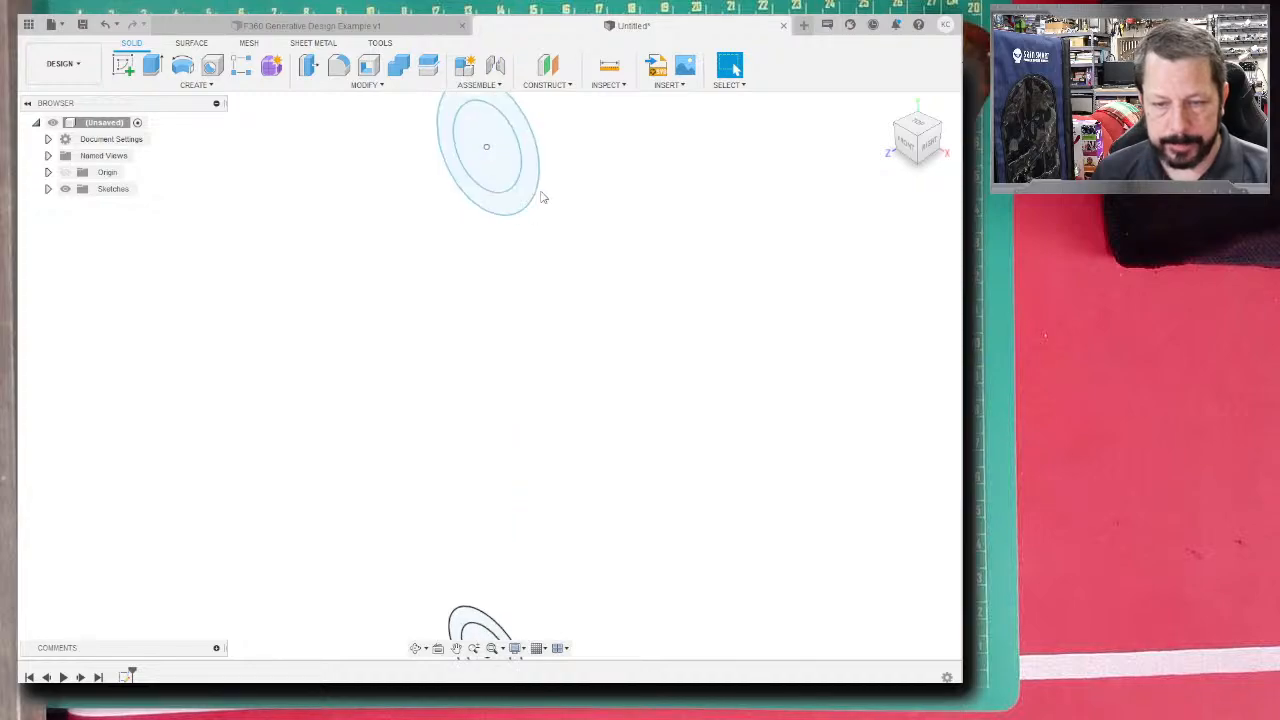
click(530, 190)
scroll(568, 284, down, 2)
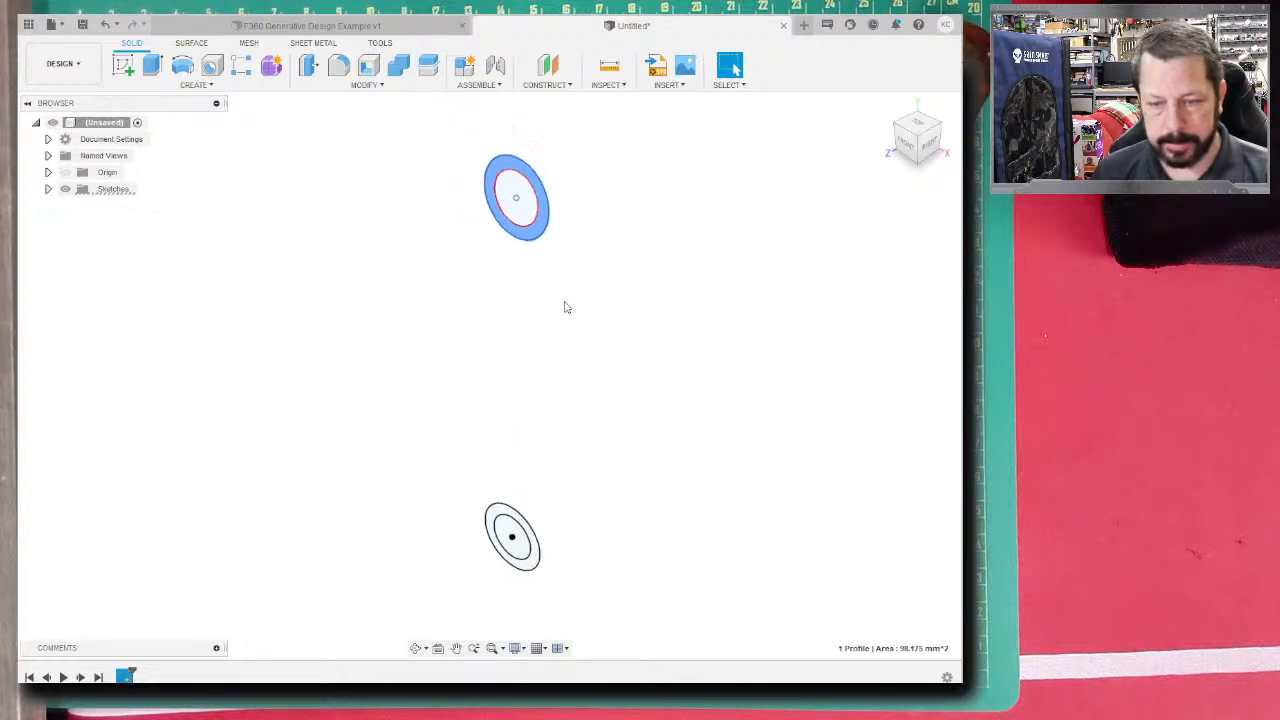
shift+click(536, 566)
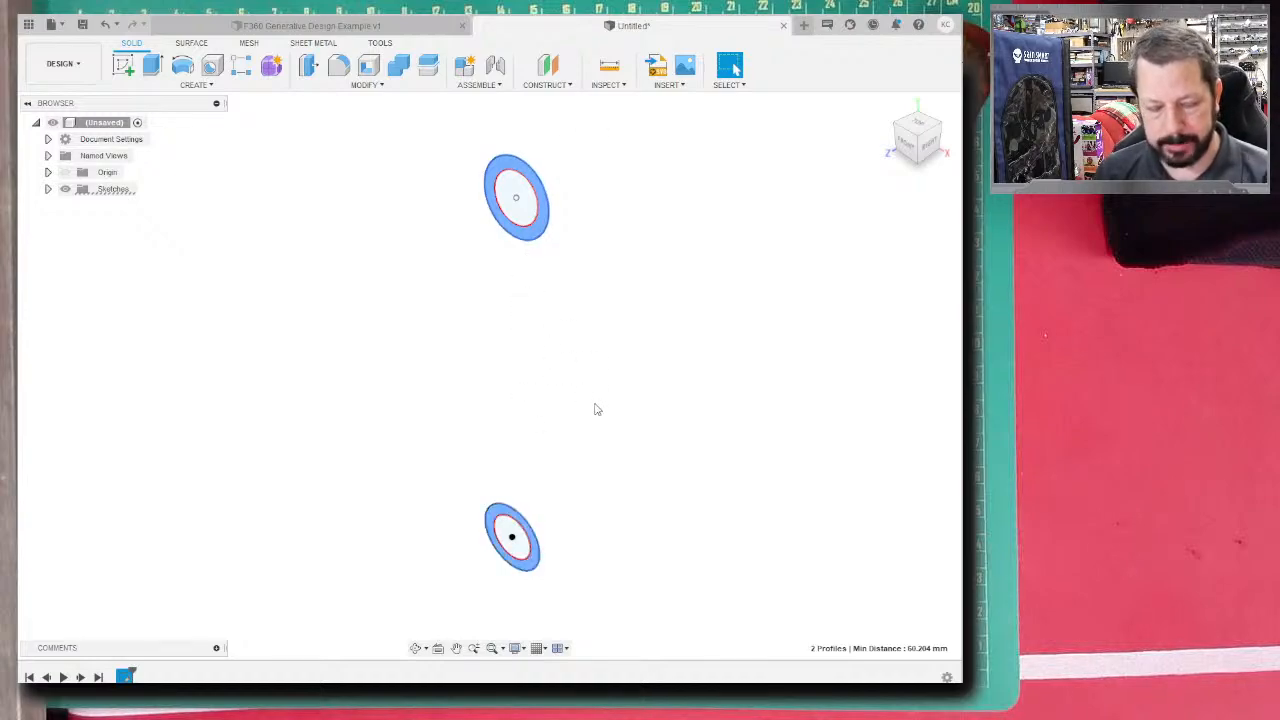
key(e)
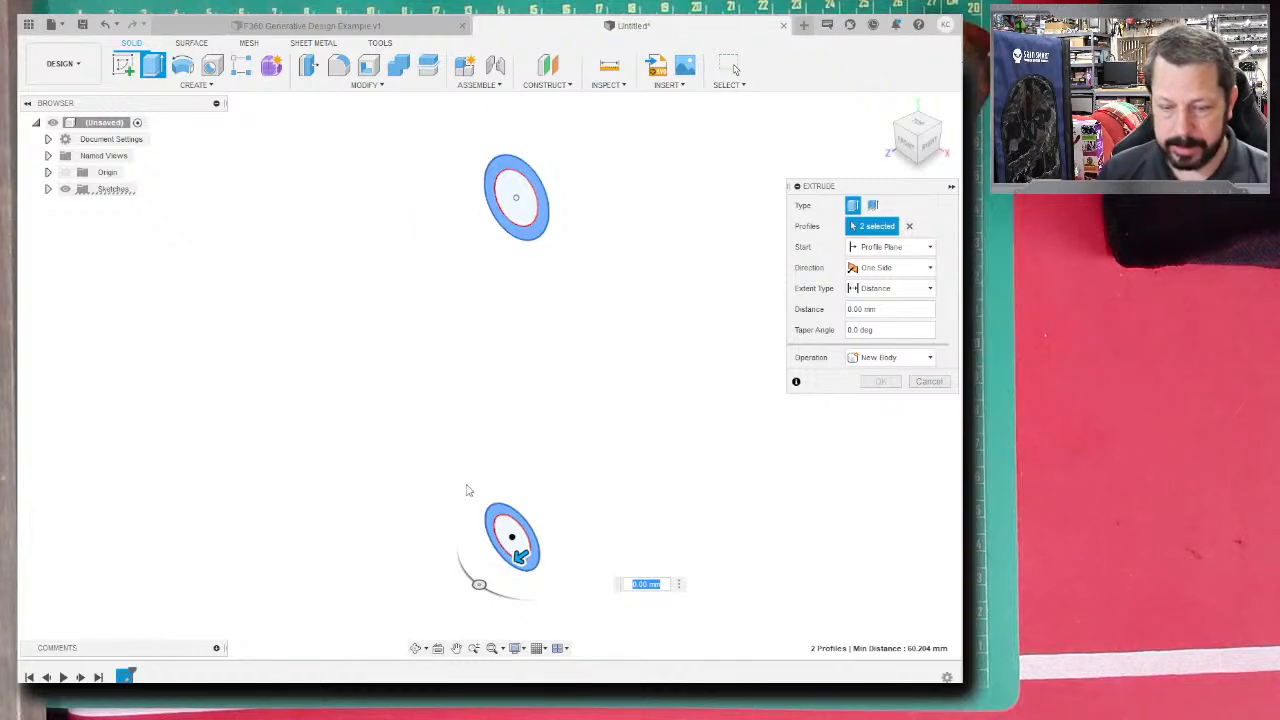
drag(518, 552, 484, 582)
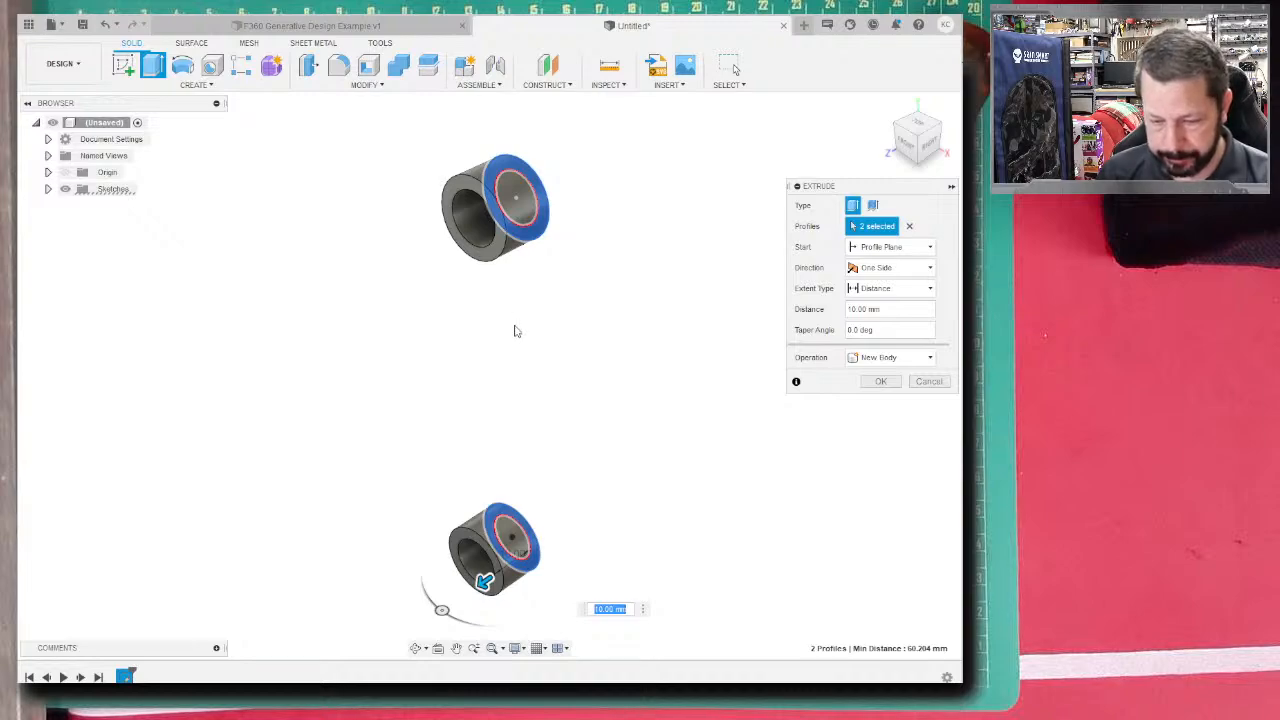
key(Return)
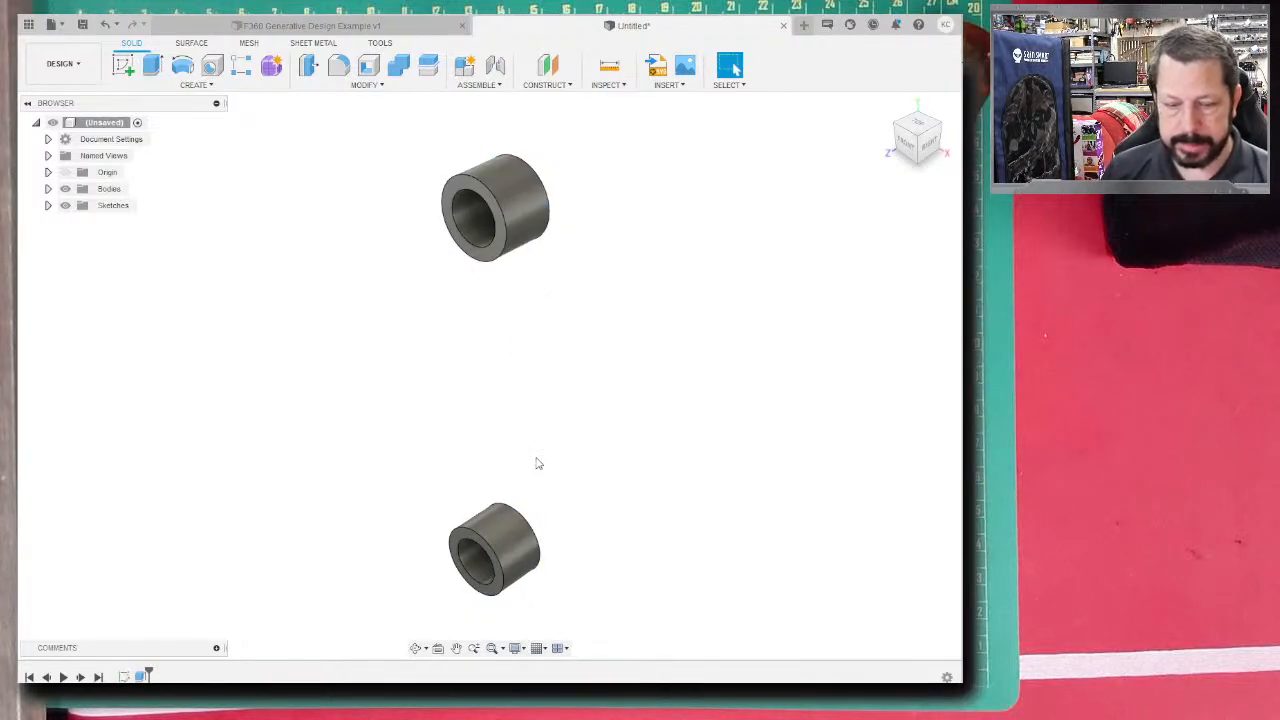
- Start a new sketch on the front (XY) origin plane
shift+middle_drag(536, 463, 543, 438)
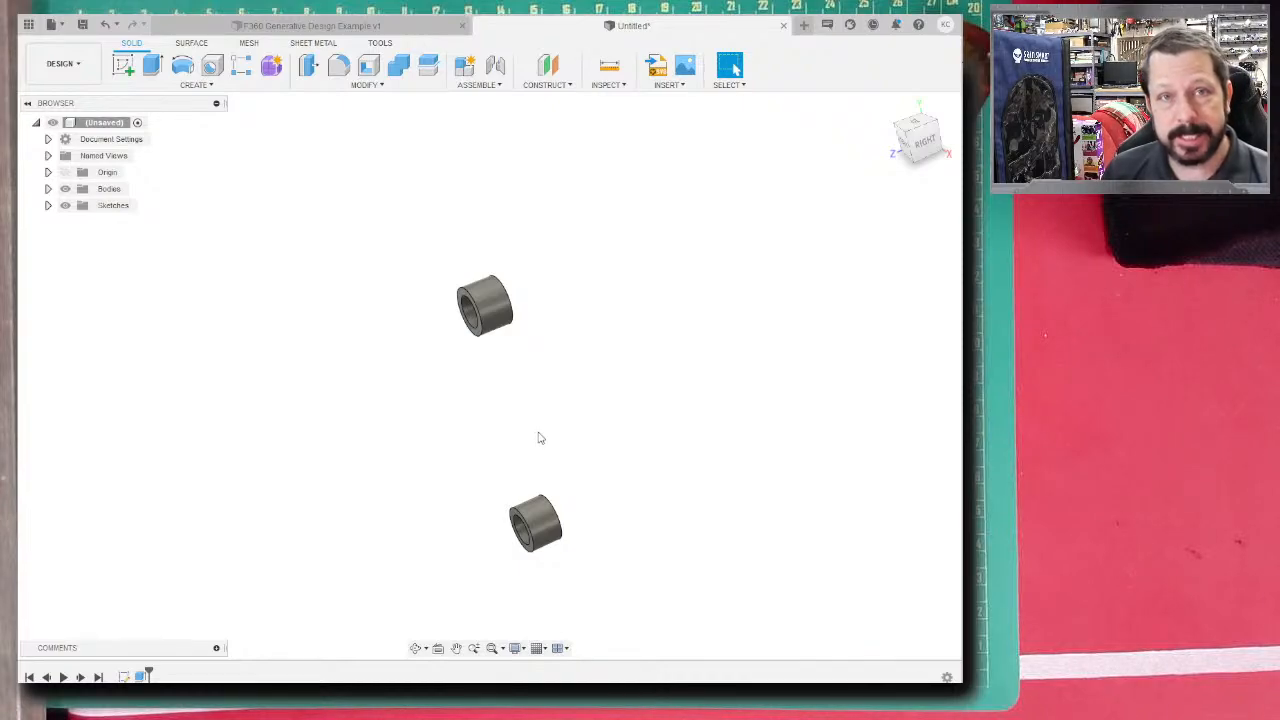
shift+middle_drag(538, 437, 563, 401)
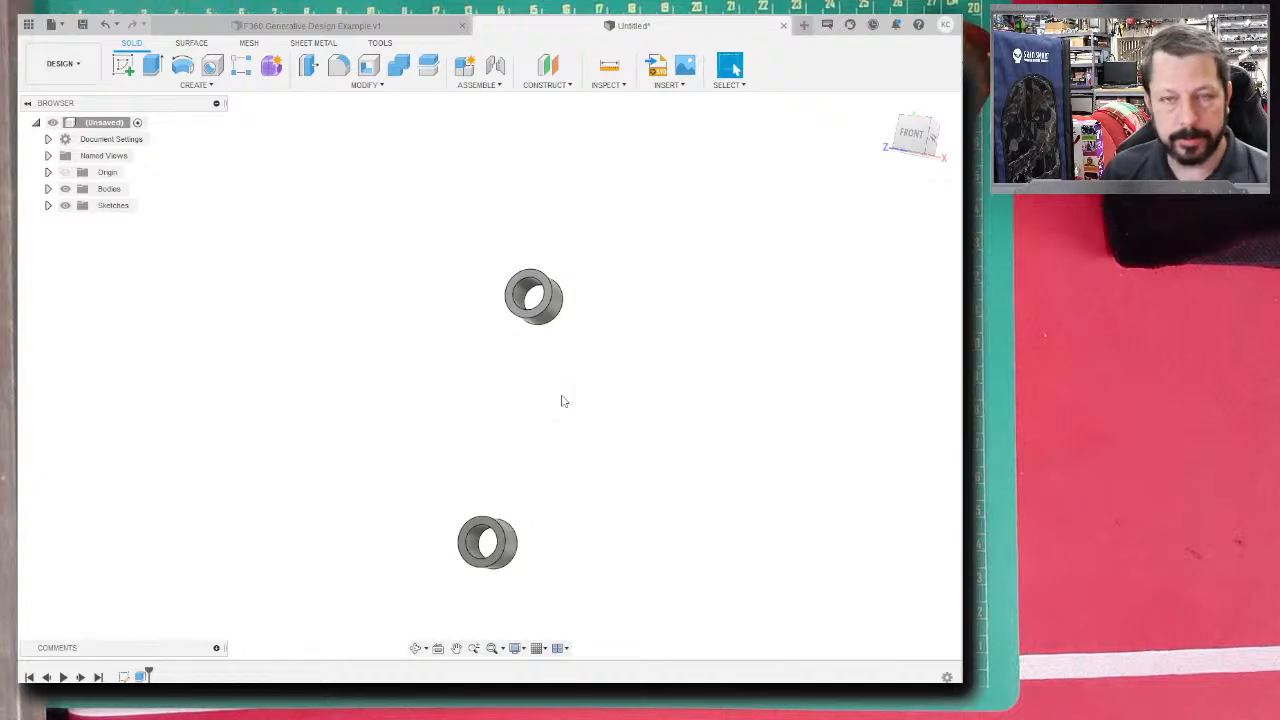
click(123, 65)
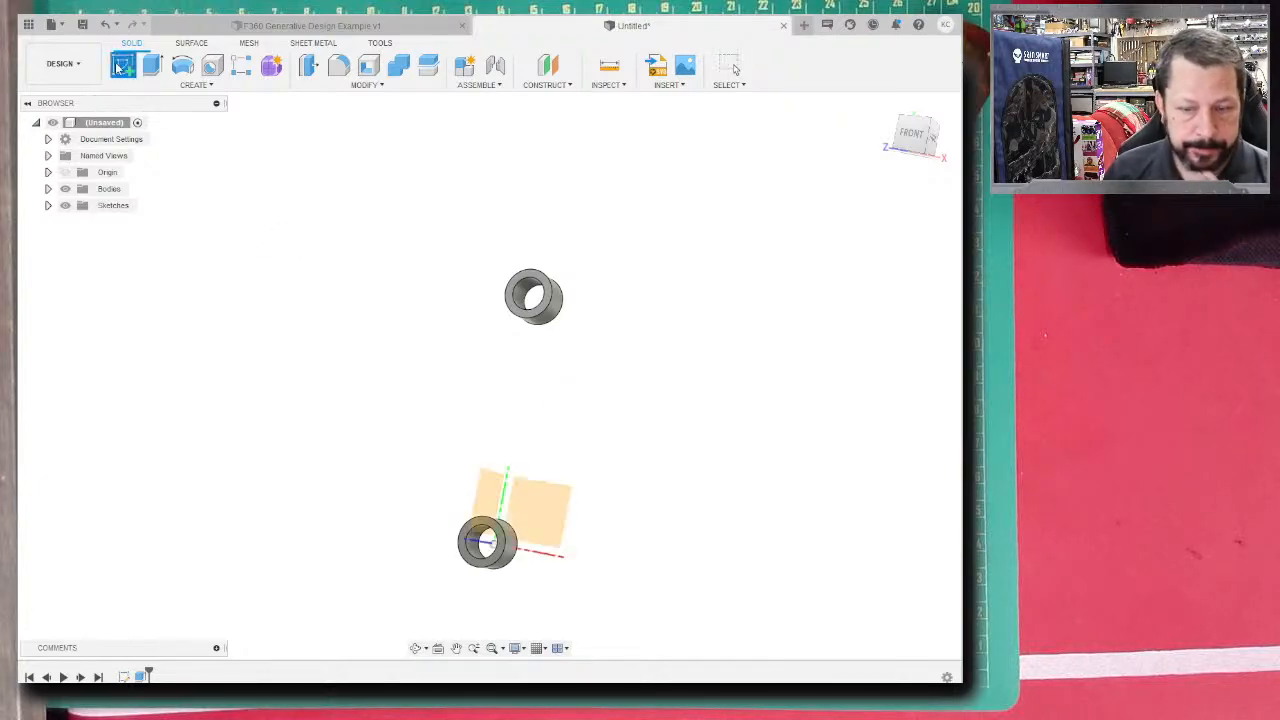
click(543, 518)
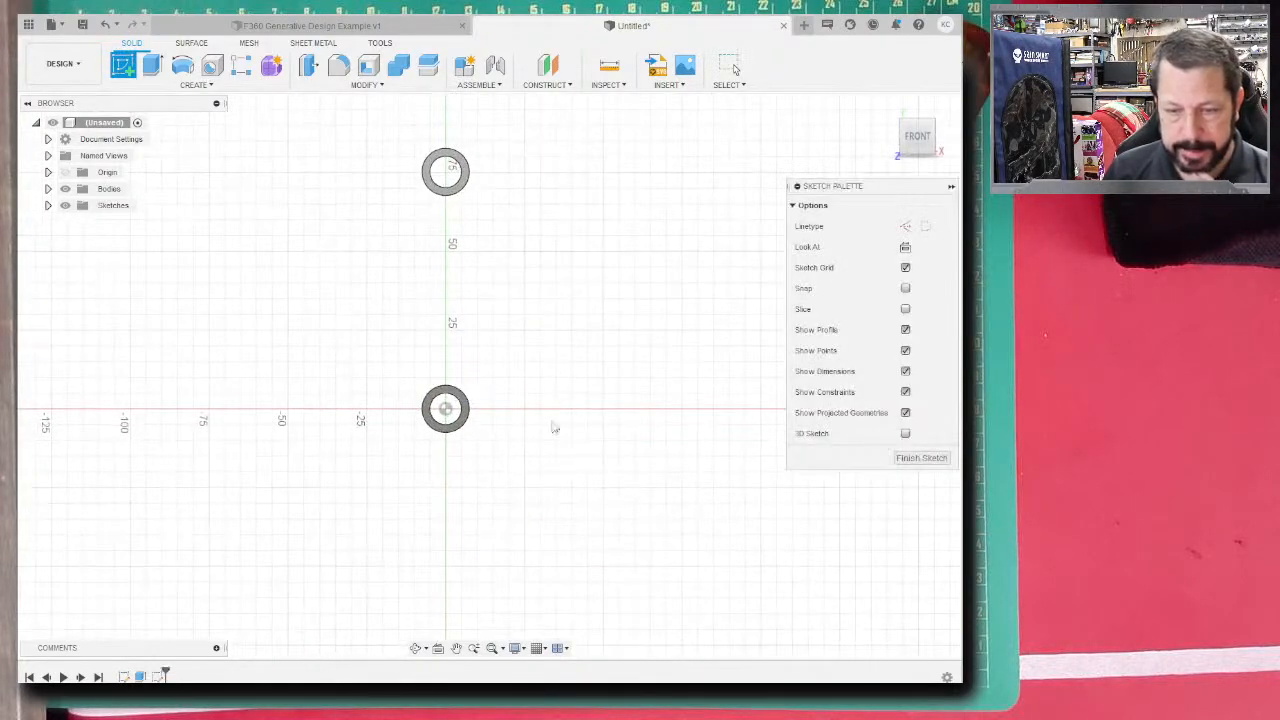
- Sketch a long, thin horizontal rectangle about 6 mm high, its upper-left corner about 30 mm right of and 100 mm above the origin
scroll(718, 231, up, 1)
scroll(719, 232, down, 2)
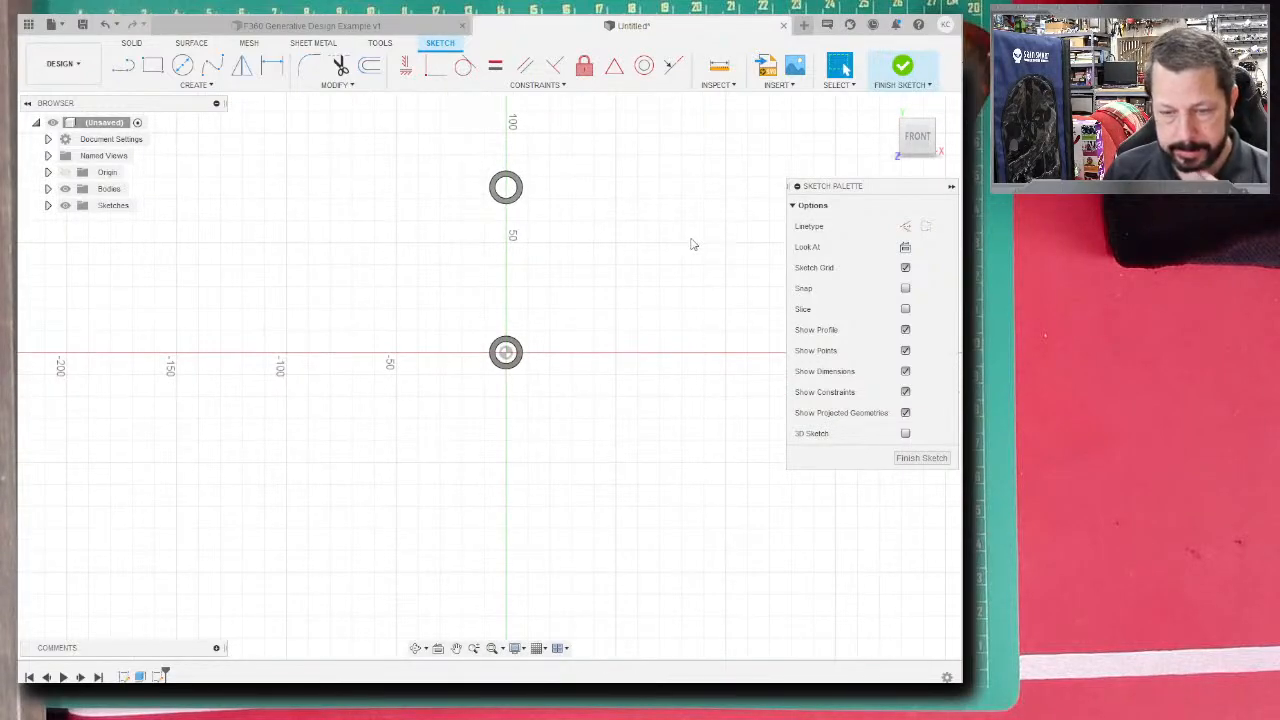
mouse_move(636, 251)
middle_down()
mouse_move(437, 320)
mouse_move(430, 368)
middle_up()
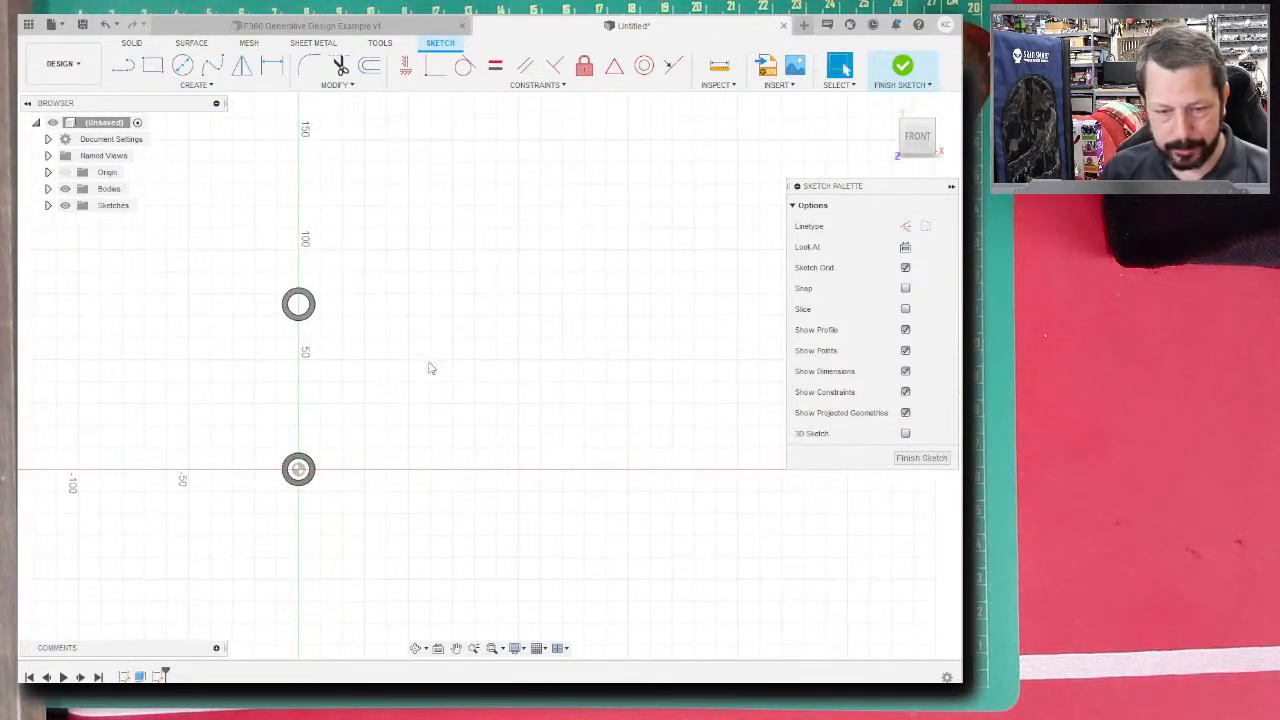
click(152, 65)
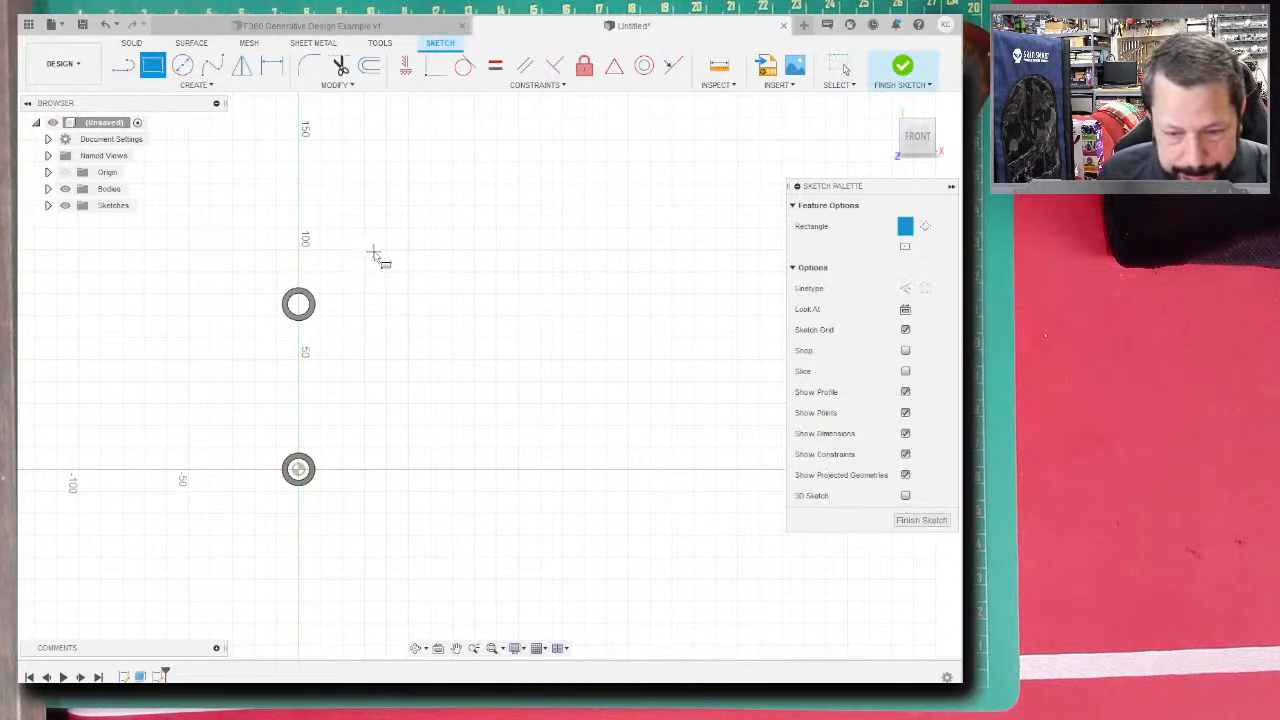
click(366, 251)
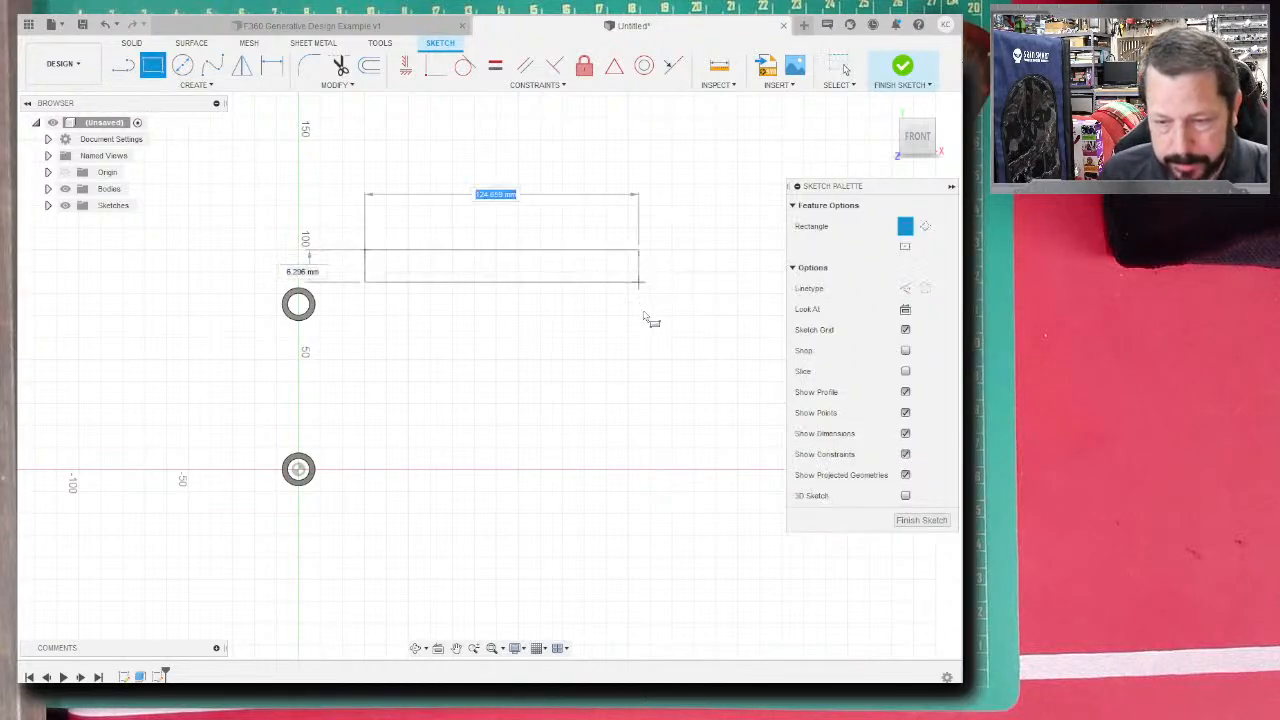
click(625, 262)
- Dimension the rectangle to 100 mm long and 5 mm high
key(d)
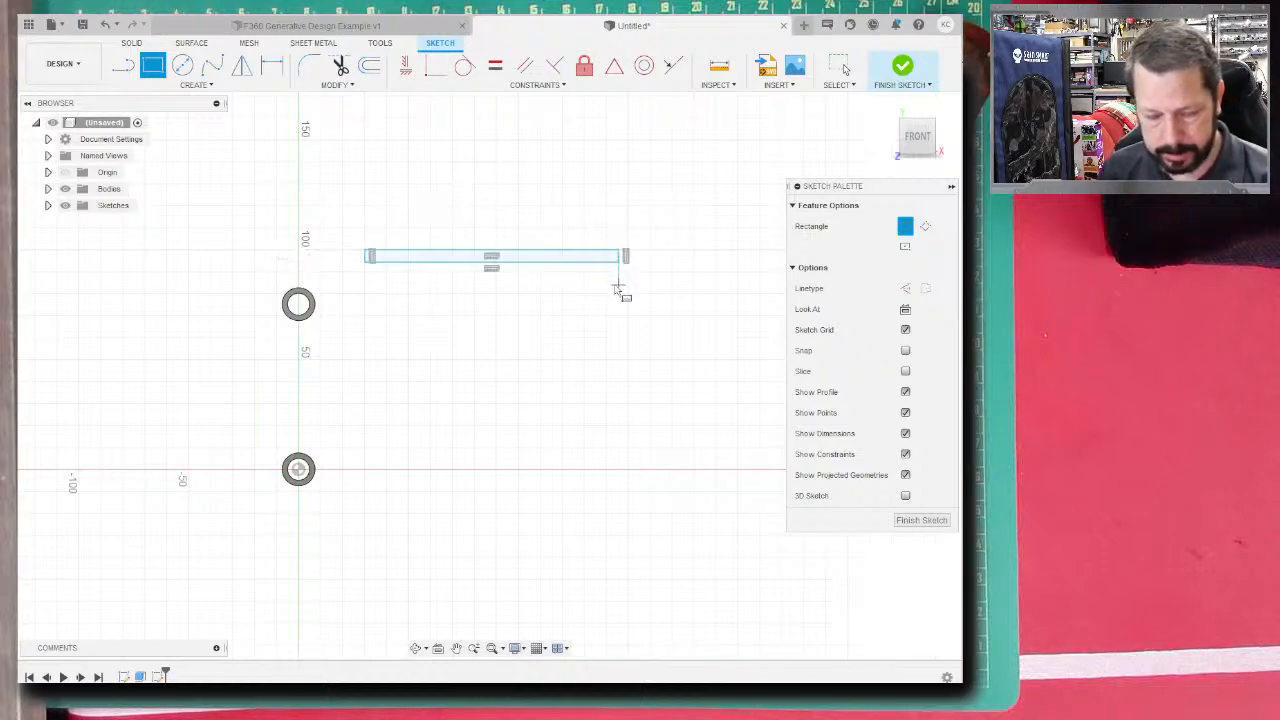
click(563, 254)
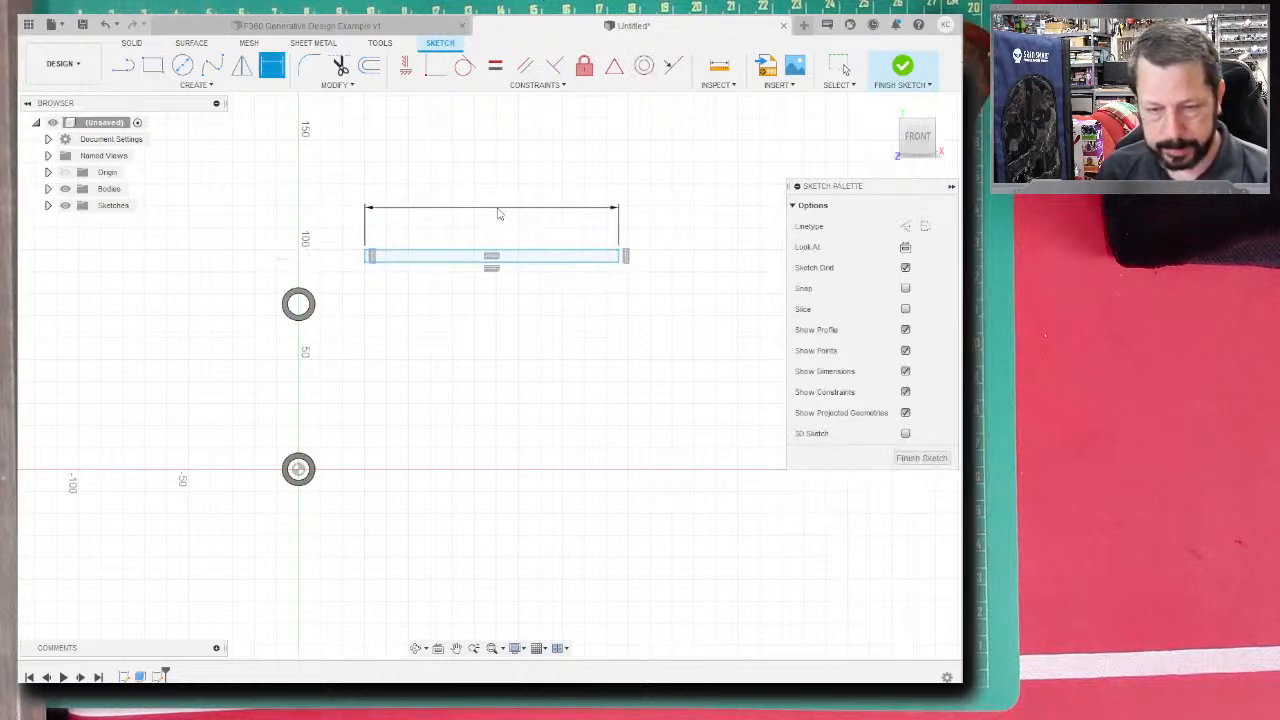
click(500, 211)
text(100)
key(Return)
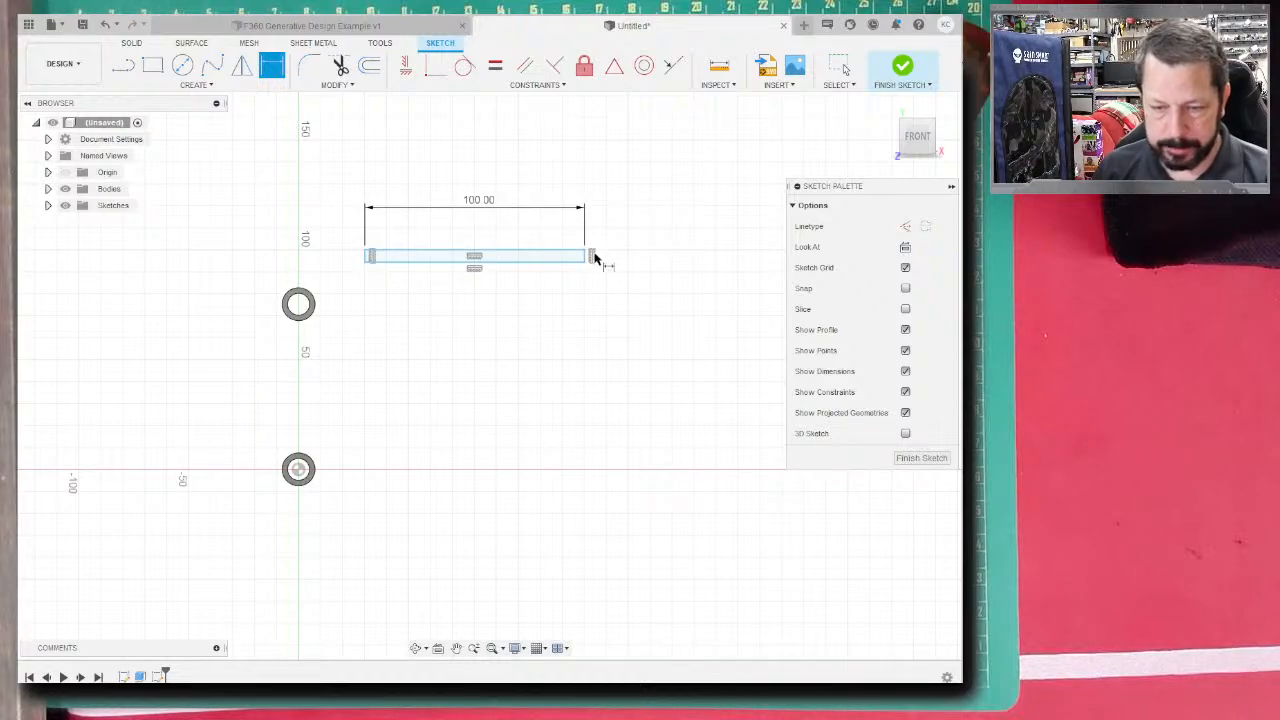
scroll(586, 258, up, 5)
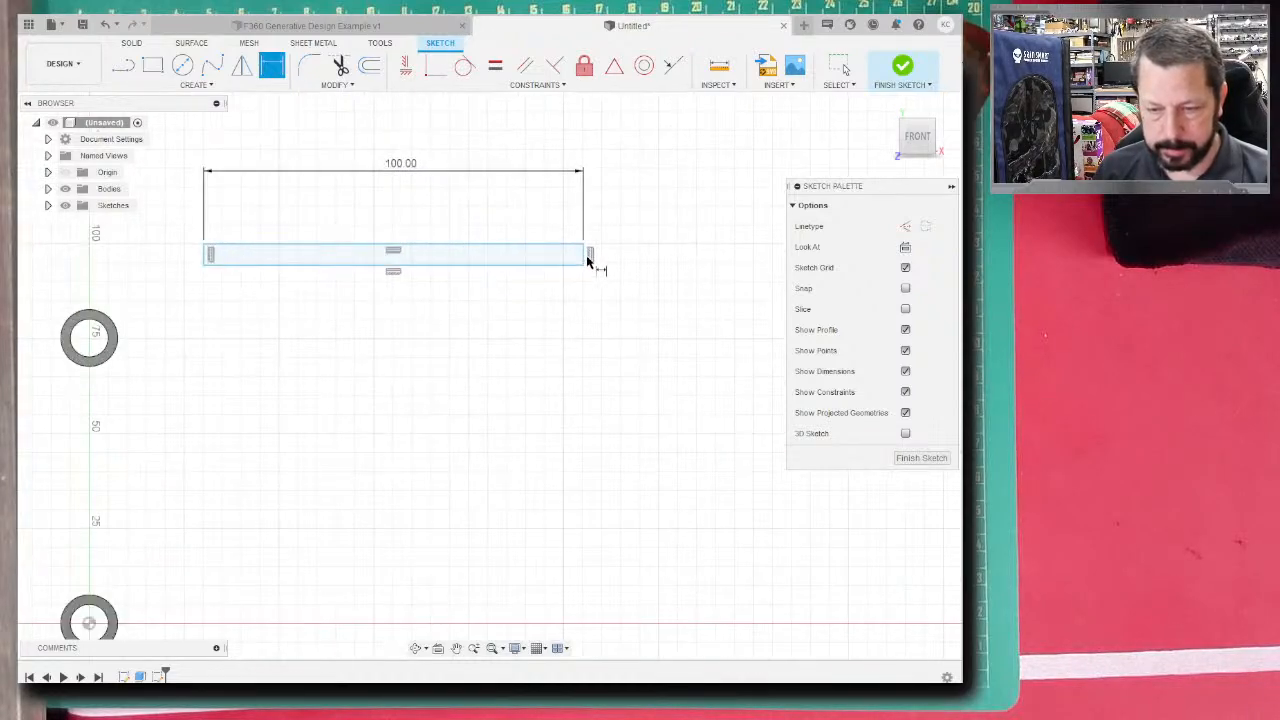
click(580, 253)
click(672, 258)
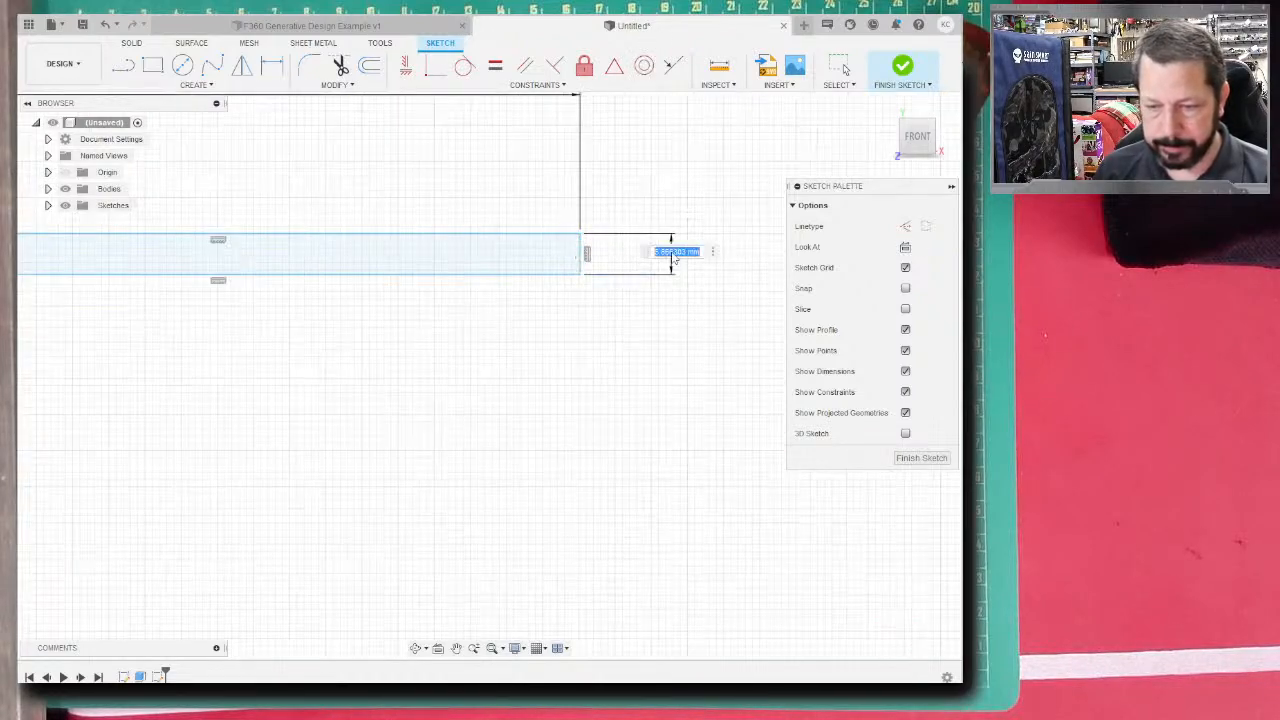
text(5)
key(Return)
- Dimension the rectangle's upper-left corner 30 mm horizontally from the centre of the upper ring and finish the sketch
scroll(286, 386, down, 6)
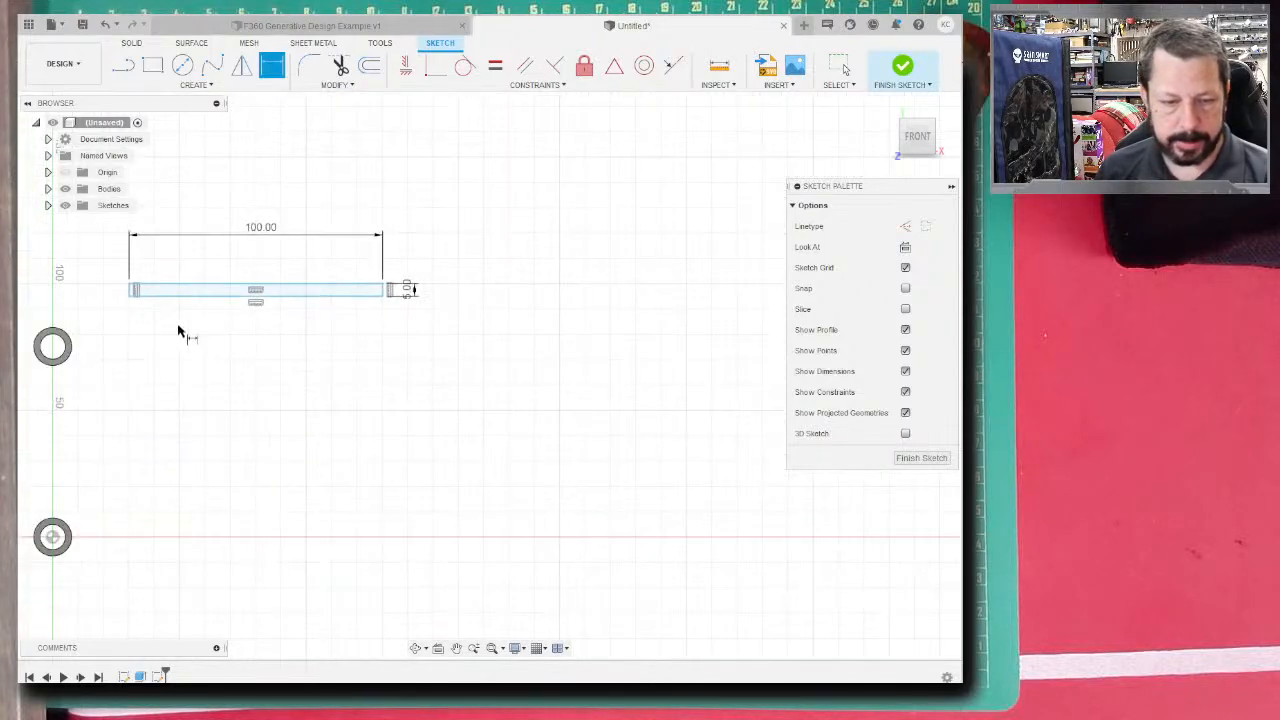
click(67, 341)
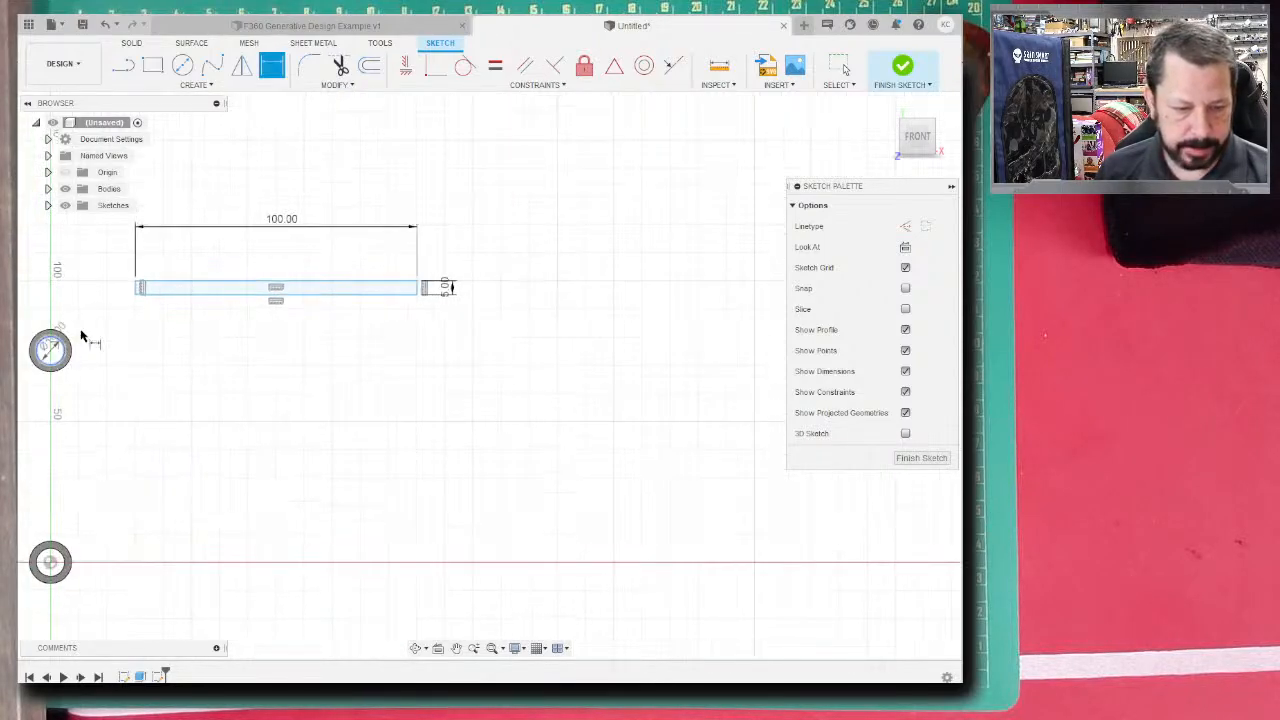
click(135, 281)
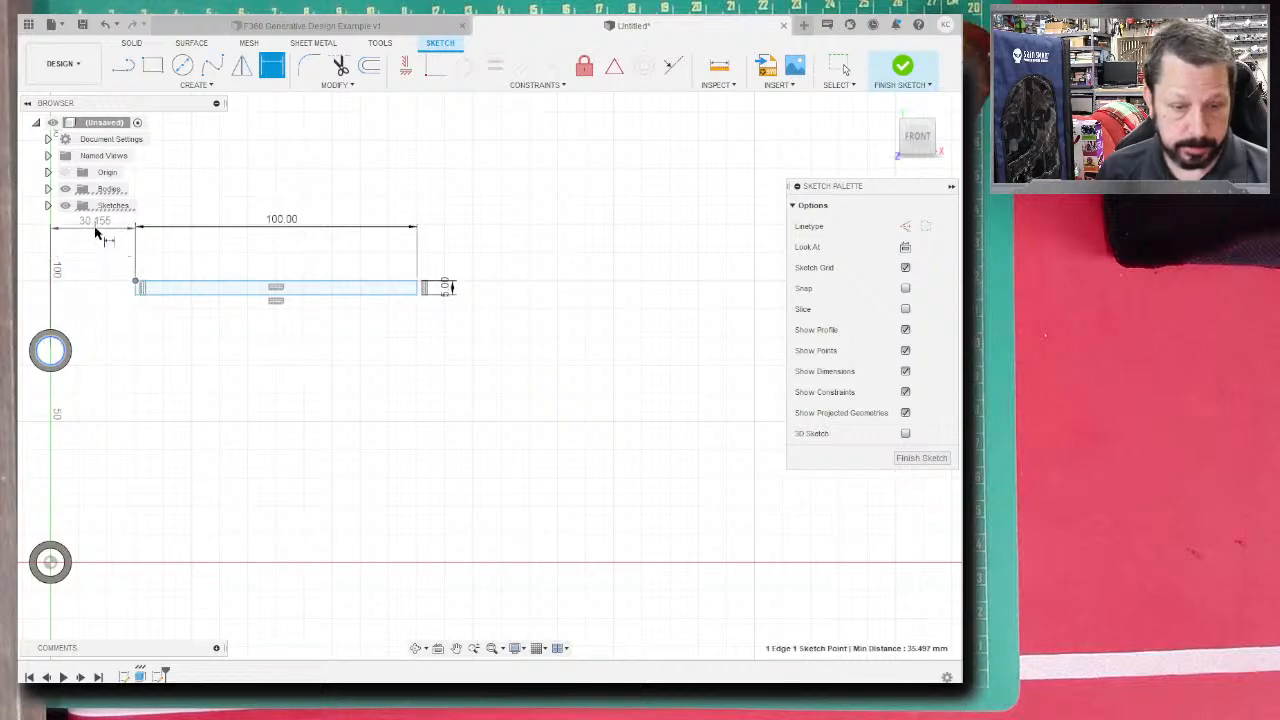
click(96, 231)
text(30.155004)
key(Return)
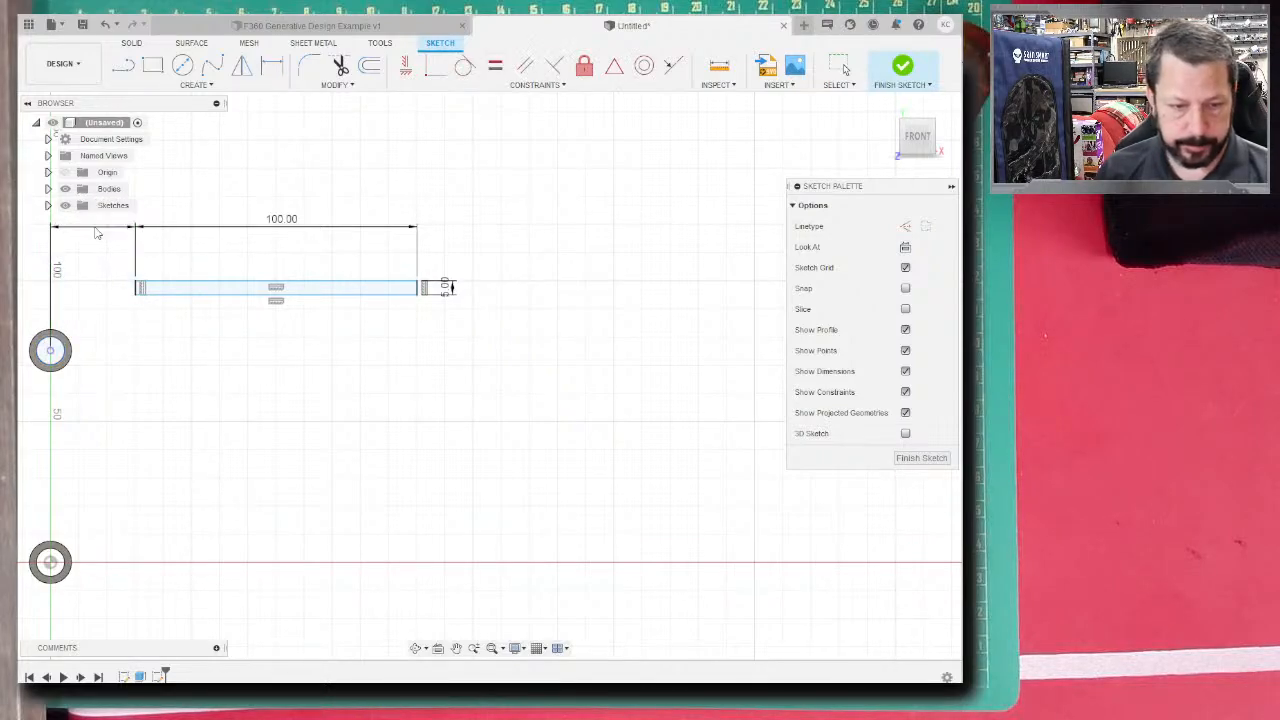
scroll(200, 380, down, 3)
scroll(157, 376, up, 1)
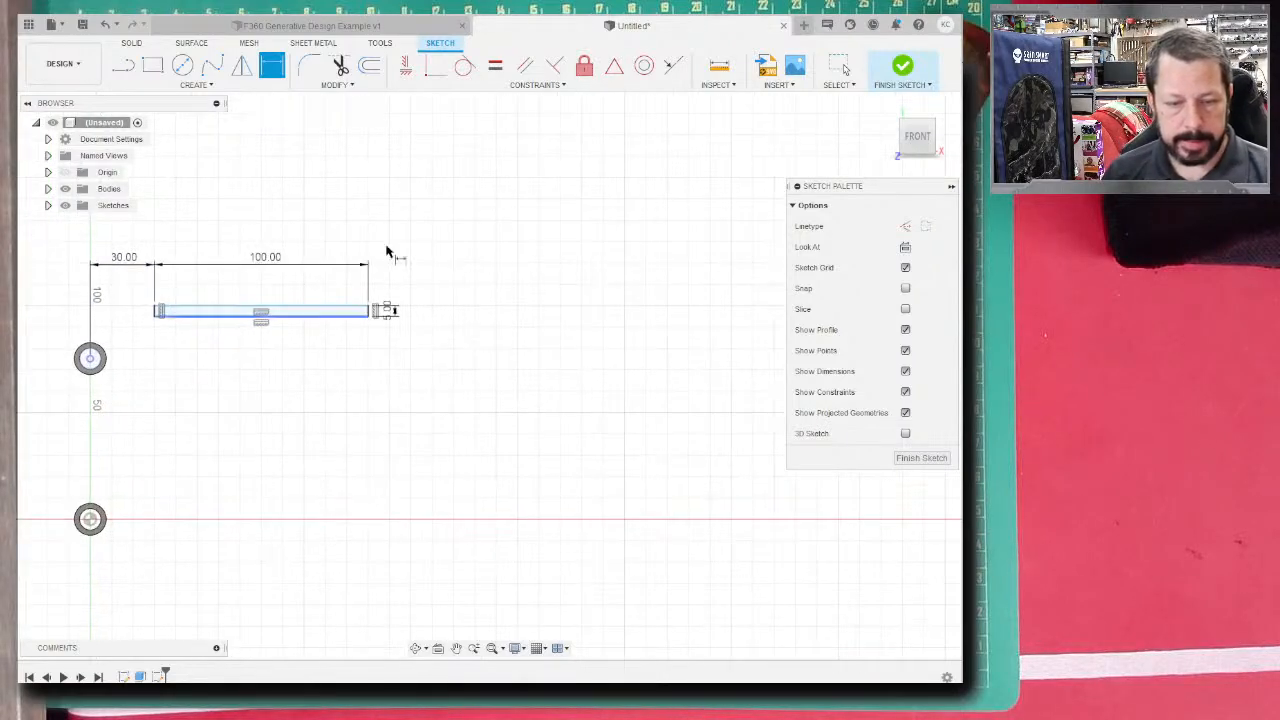
click(906, 79)
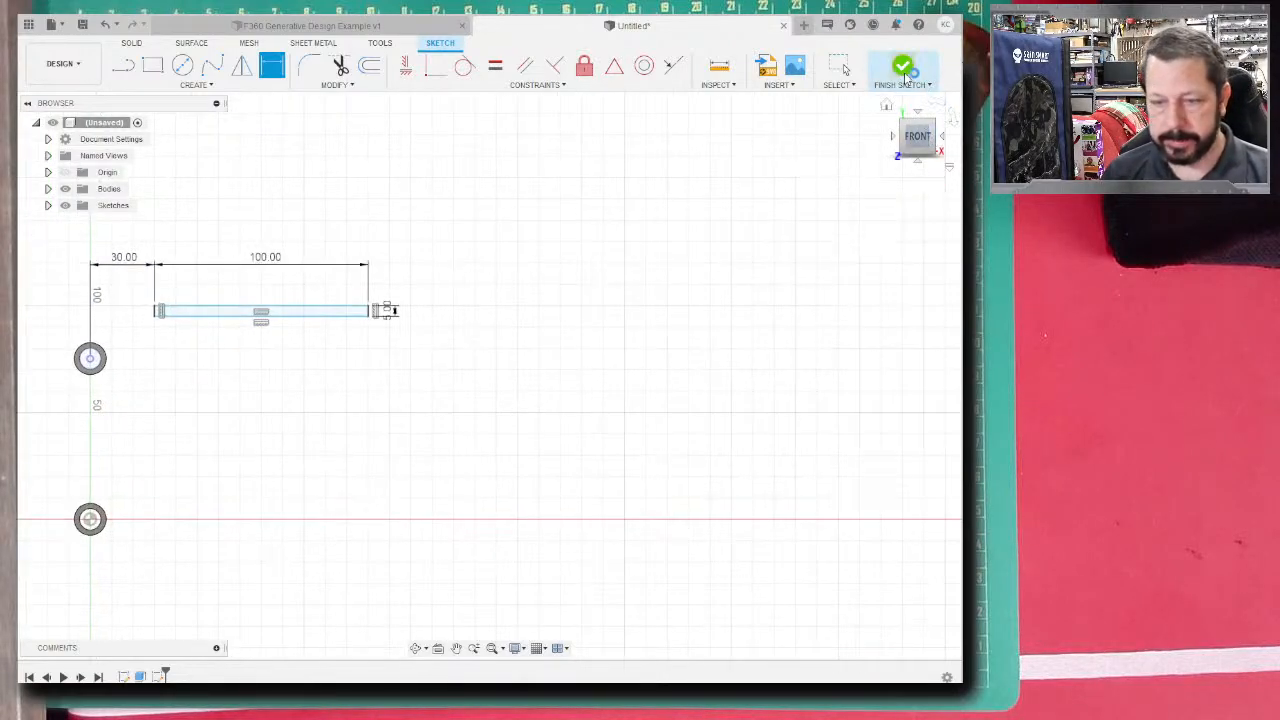
- Extrude the long rectangular profile 10 mm as a new body
scroll(734, 360, down, 2)
mouse_move(734, 360)
shift+middle_down()
mouse_move(637, 351)
mouse_move(626, 337)
mouse_move(674, 363)
mouse_move(757, 314)
shift+middle_up()
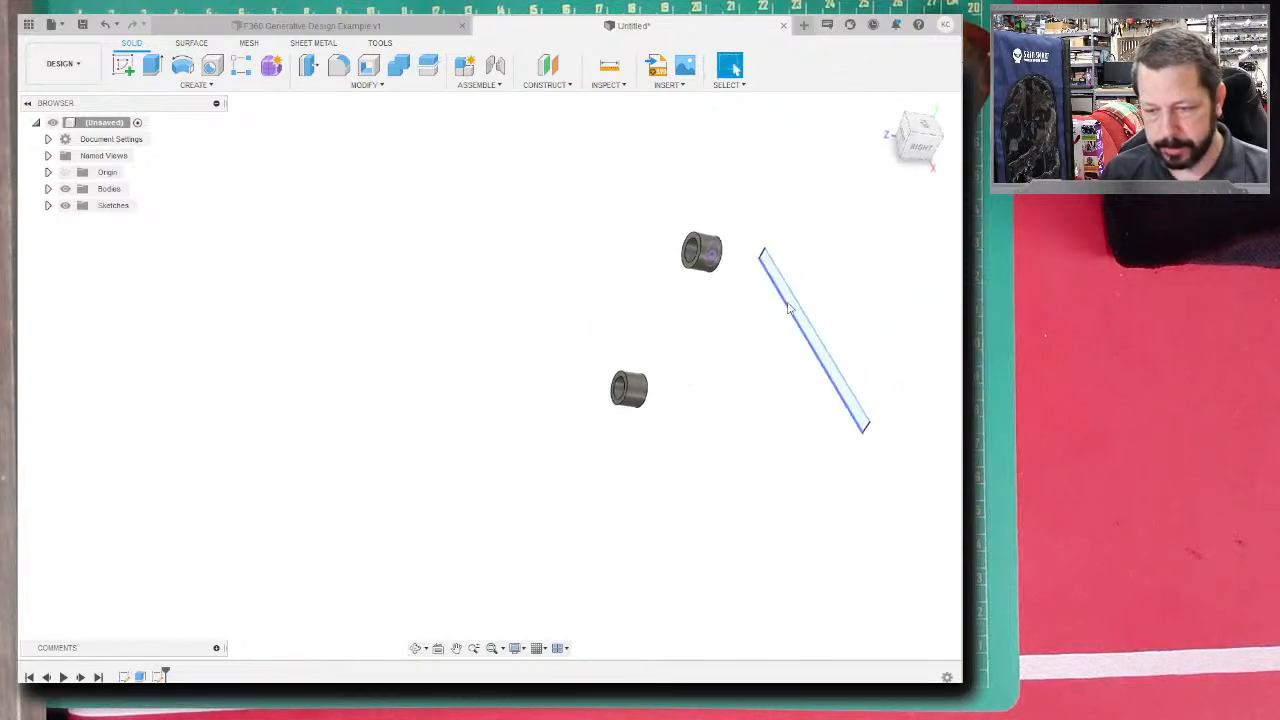
click(800, 318)
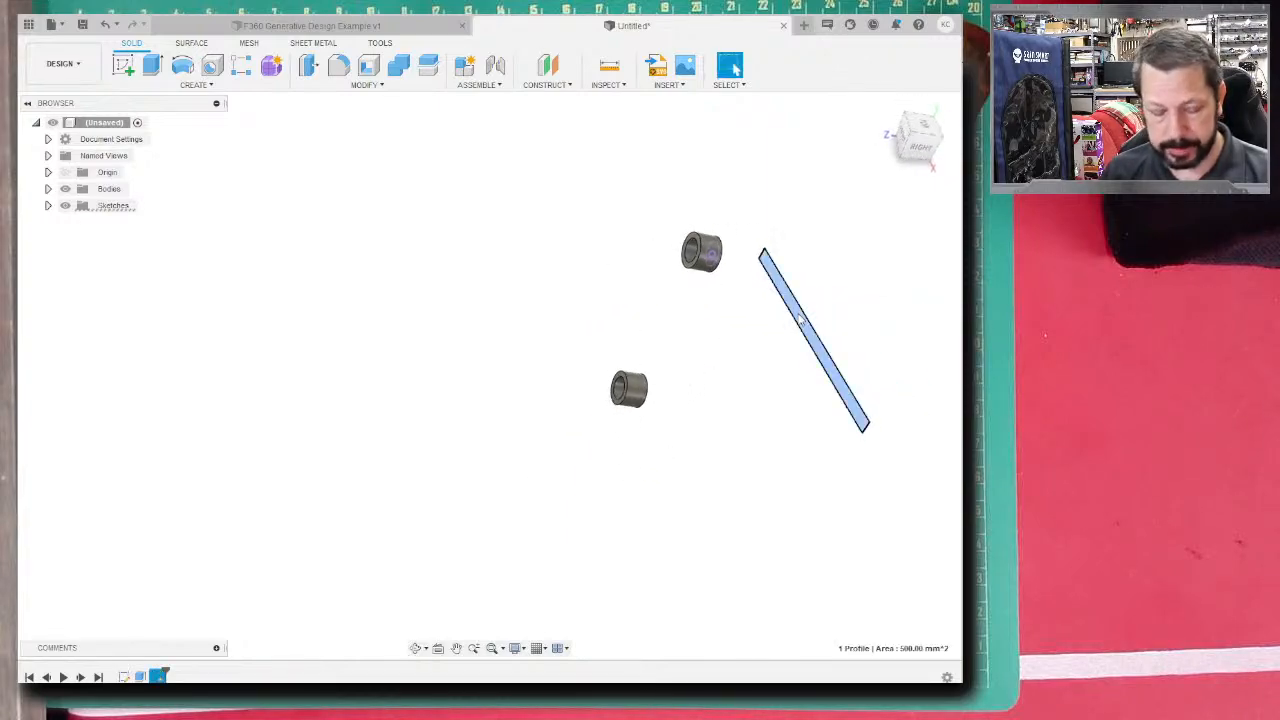
key(e)
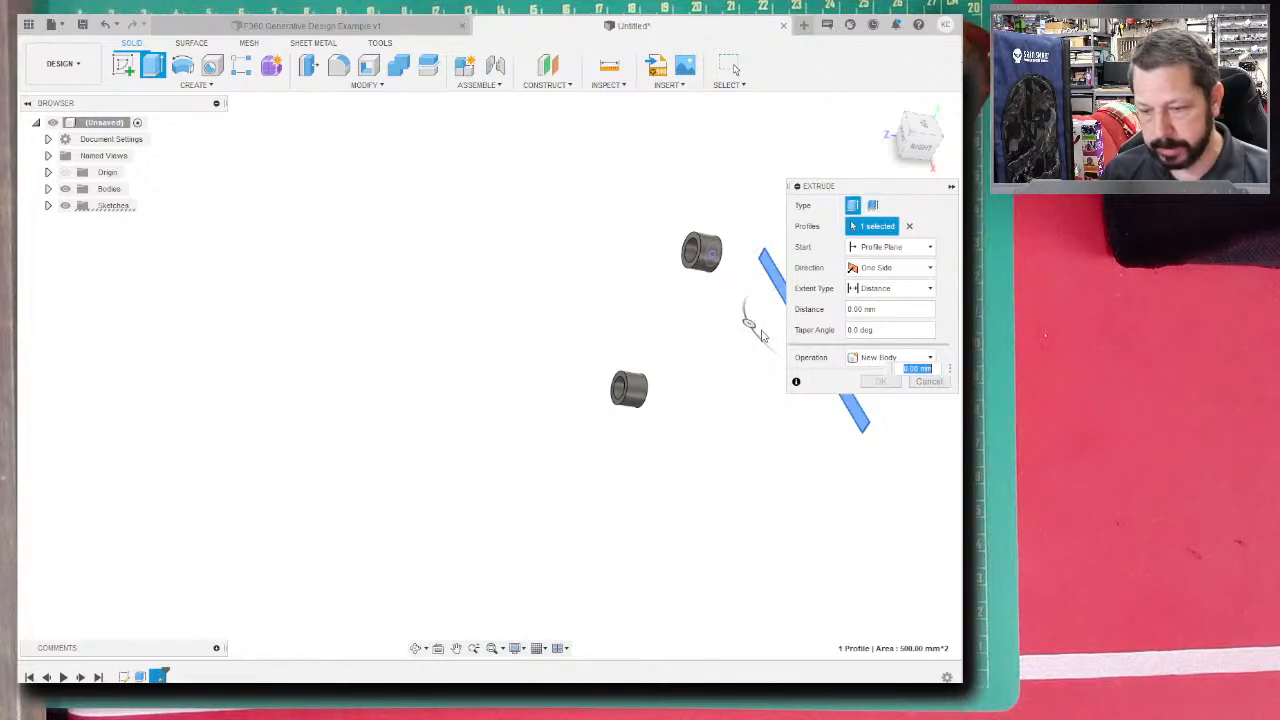
text(10)
key(Return)
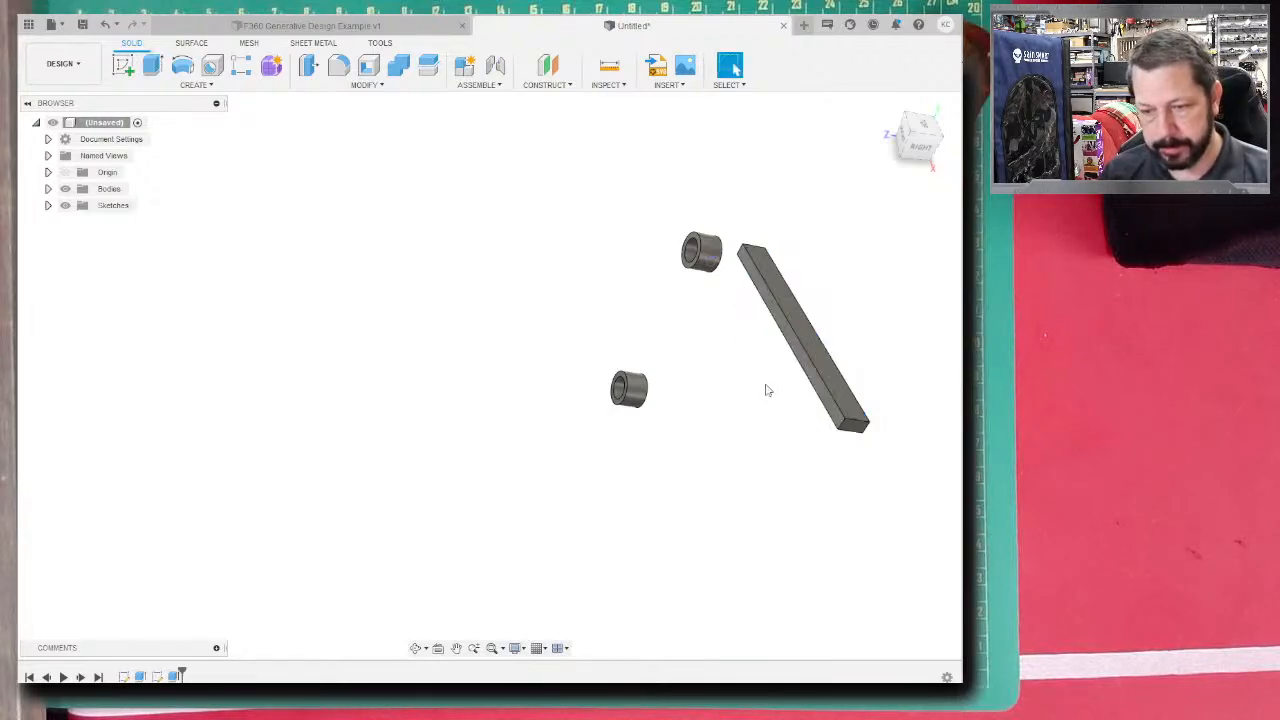
- Sketch a circle about 53 mm in diameter on the front plane, centred about 75 mm right of and 50 mm above the origin
shift+middle_drag(722, 402, 581, 298)
scroll(752, 396, down, 3)
scroll(760, 394, up, 5)
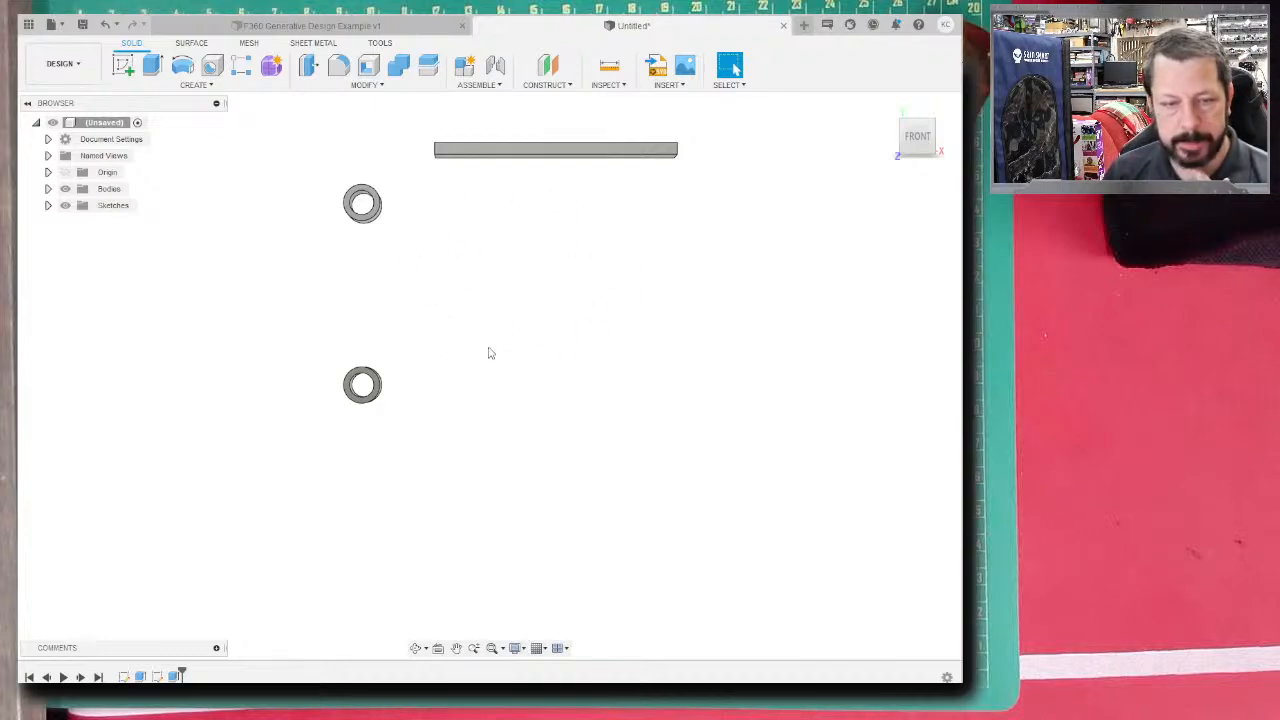
click(127, 66)
click(403, 340)
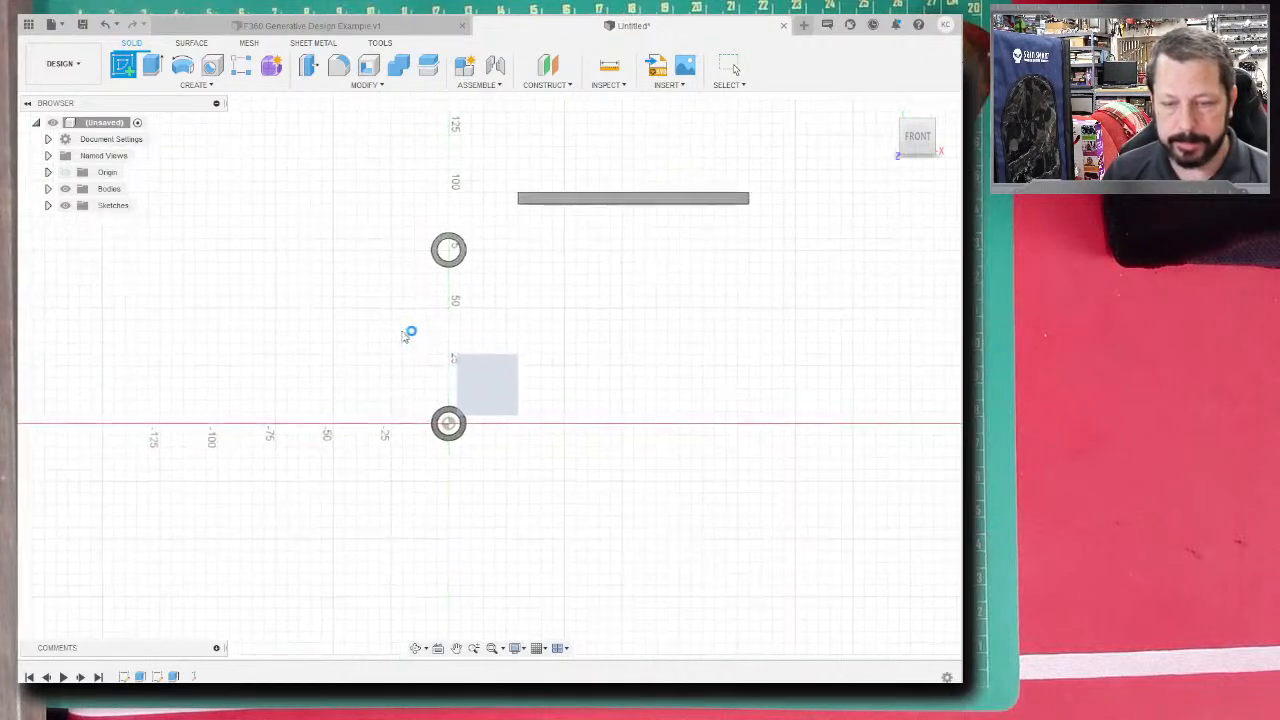
click(182, 66)
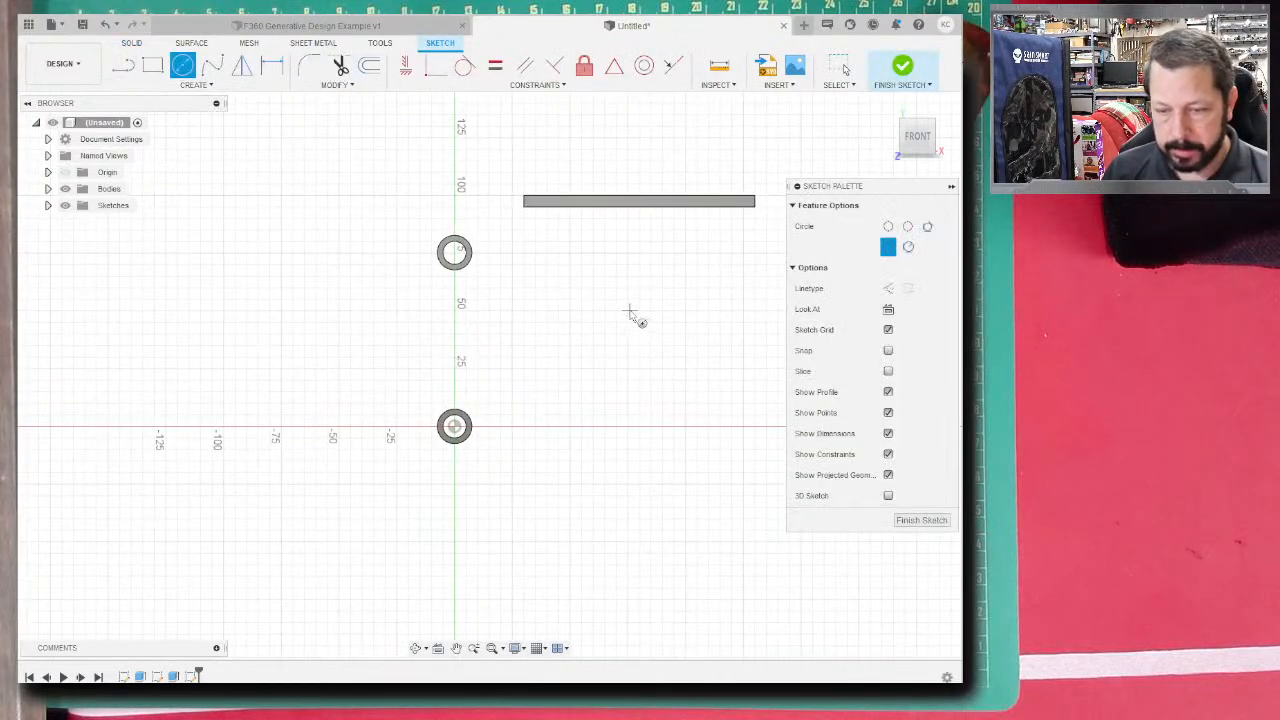
click(626, 313)
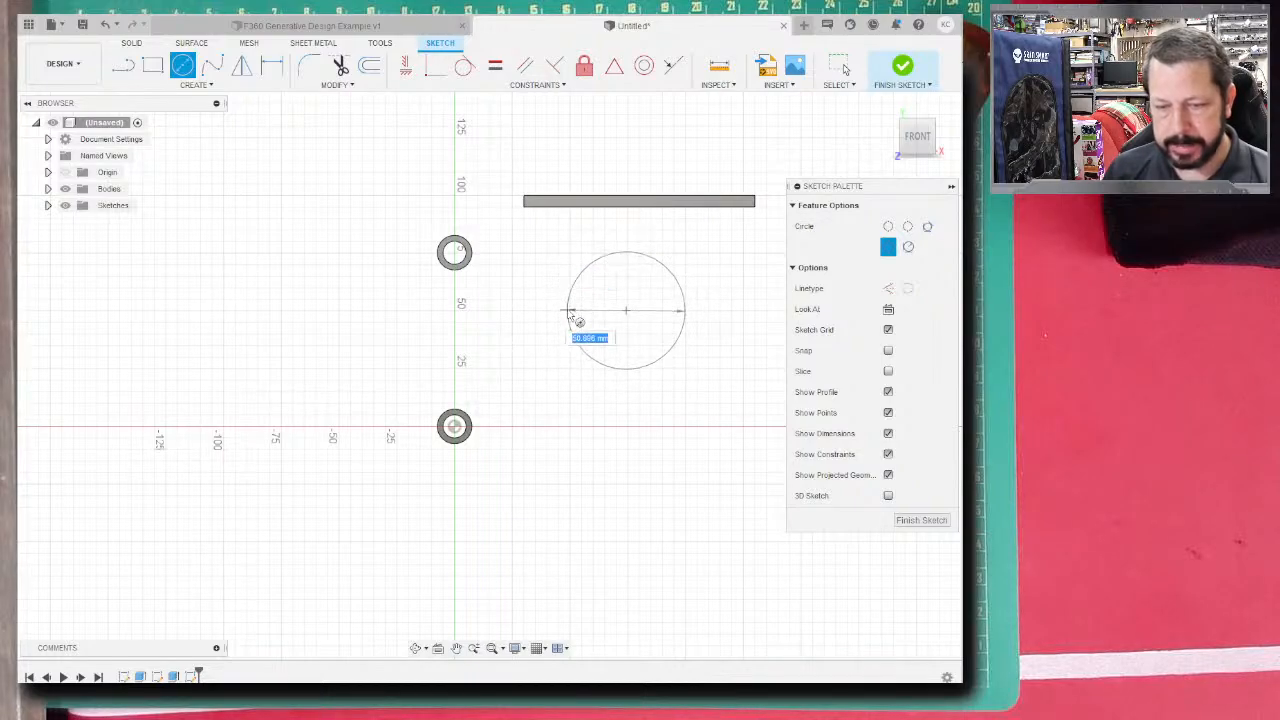
click(572, 318)
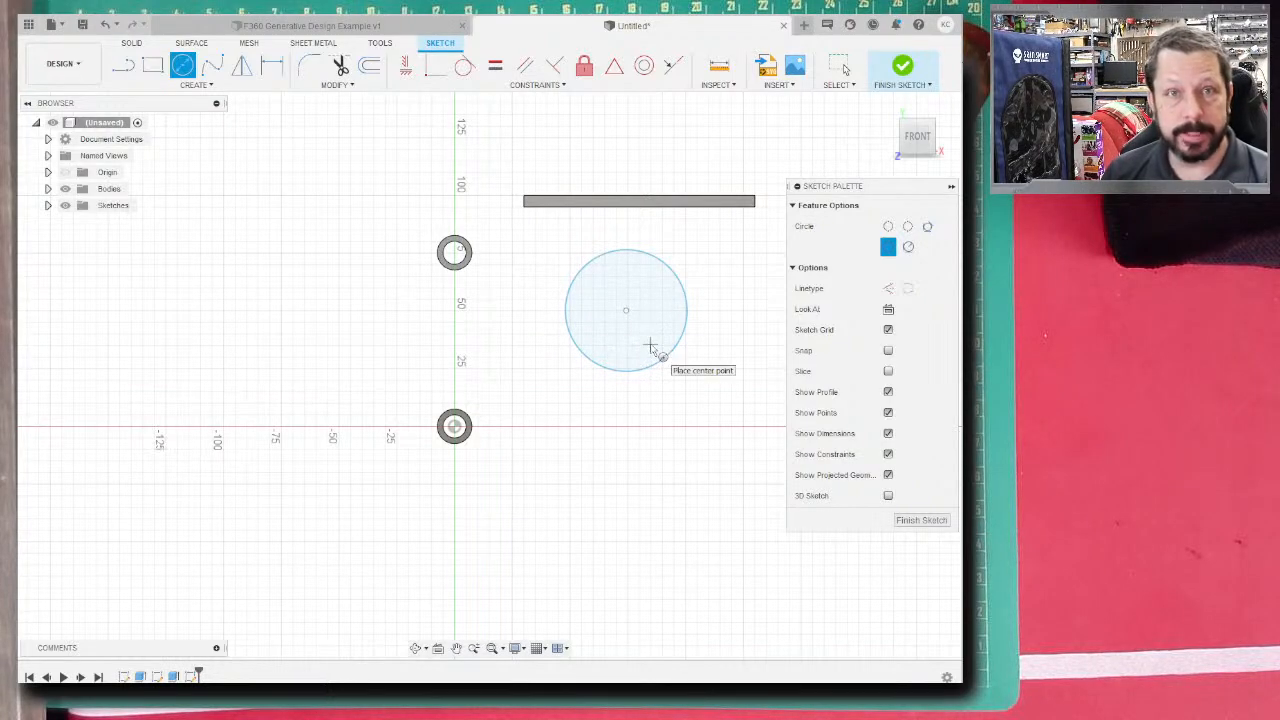
click(903, 68)
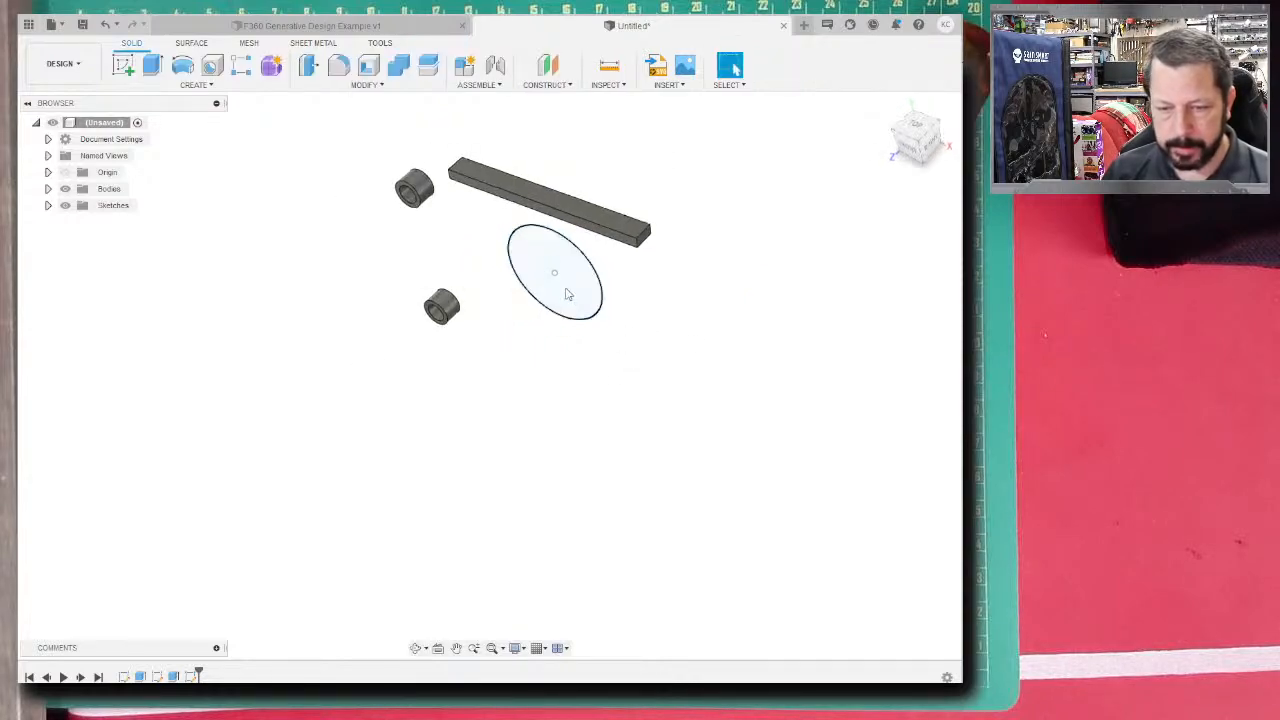
- Extrude the circle to two sides as a new body, 40 mm toward the front and a shorter distance behind the sketch plane
click(563, 287)
key(e)
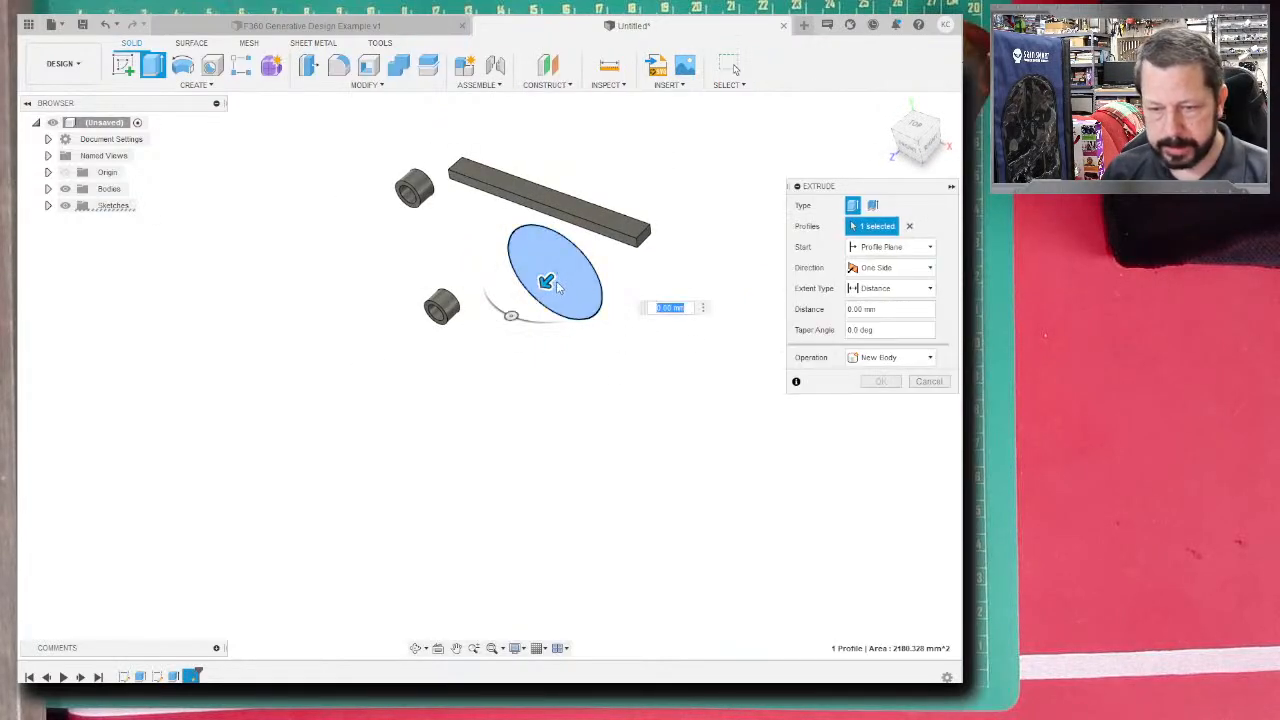
drag(513, 310, 479, 330)
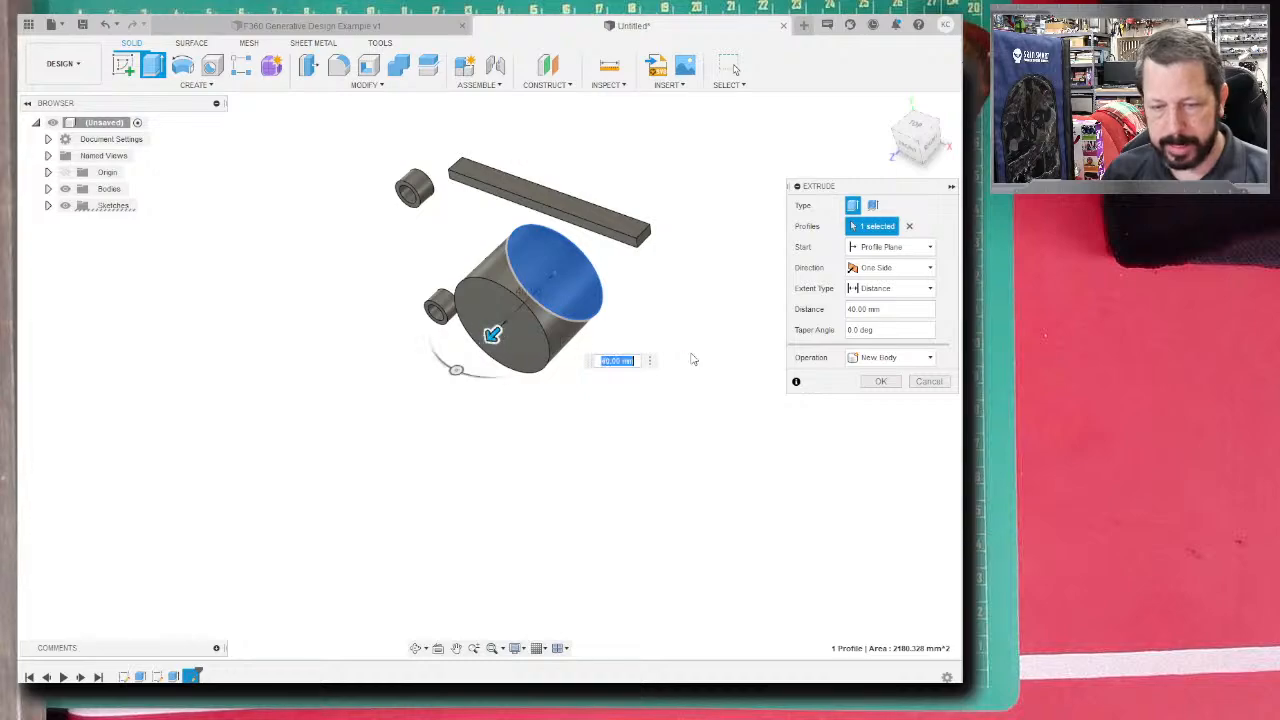
shift+middle_drag(691, 360, 628, 366)
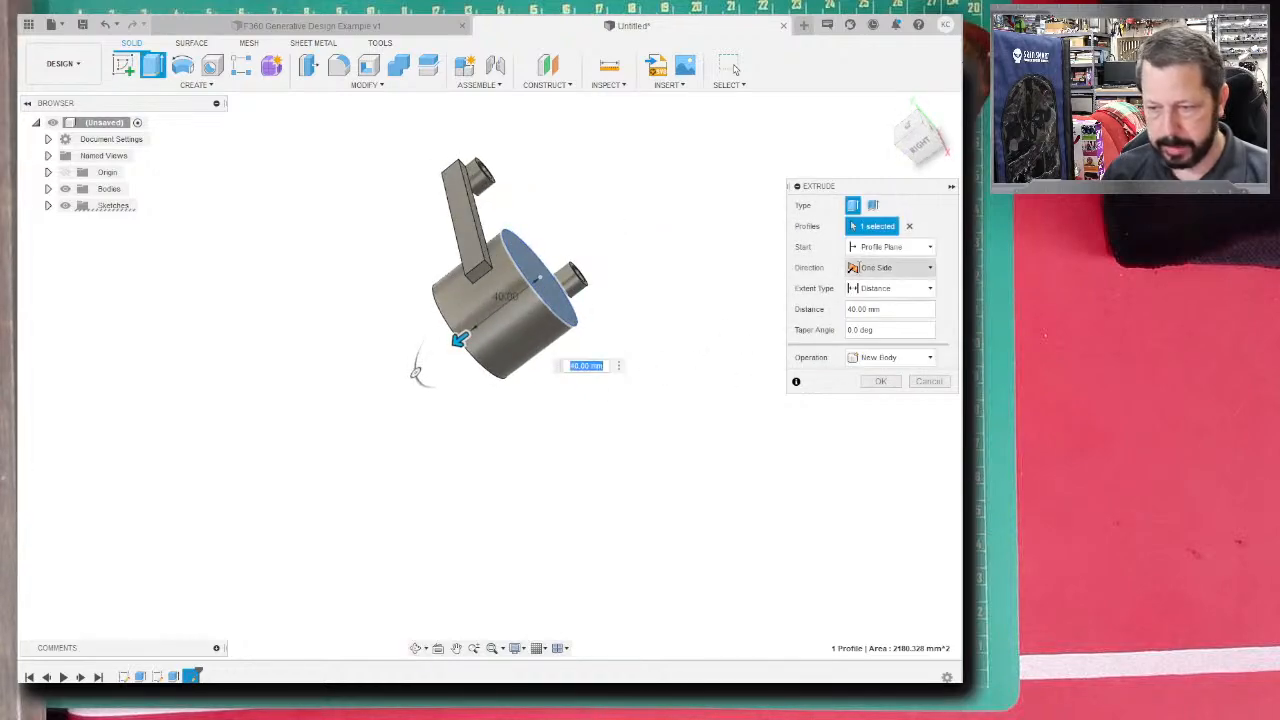
click(898, 268)
click(888, 302)
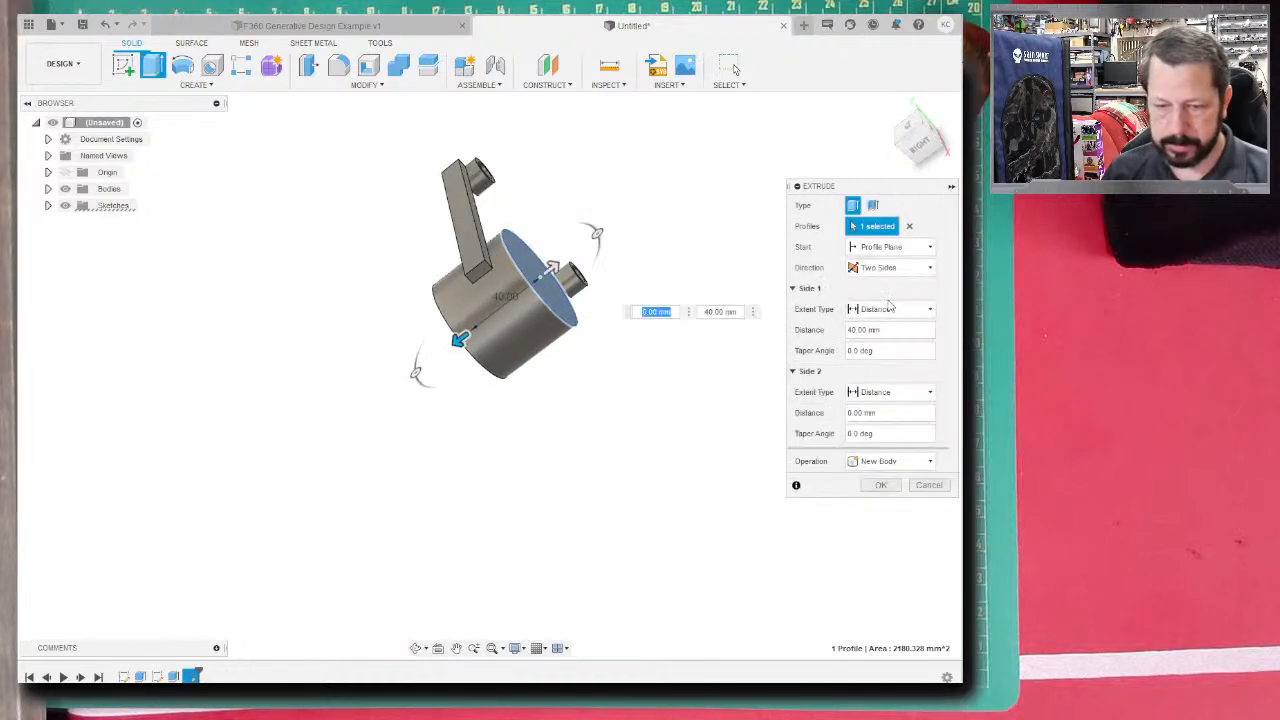
drag(556, 268, 598, 248)
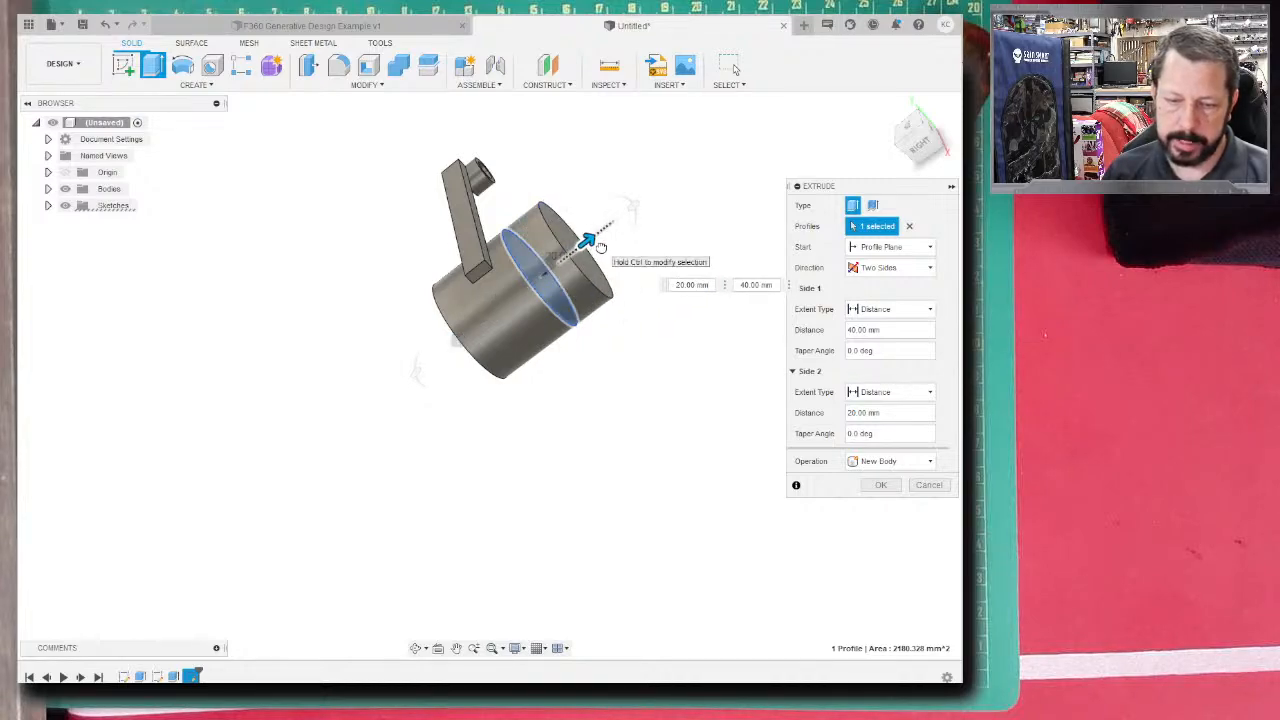
shift+middle_drag(588, 410, 603, 371)
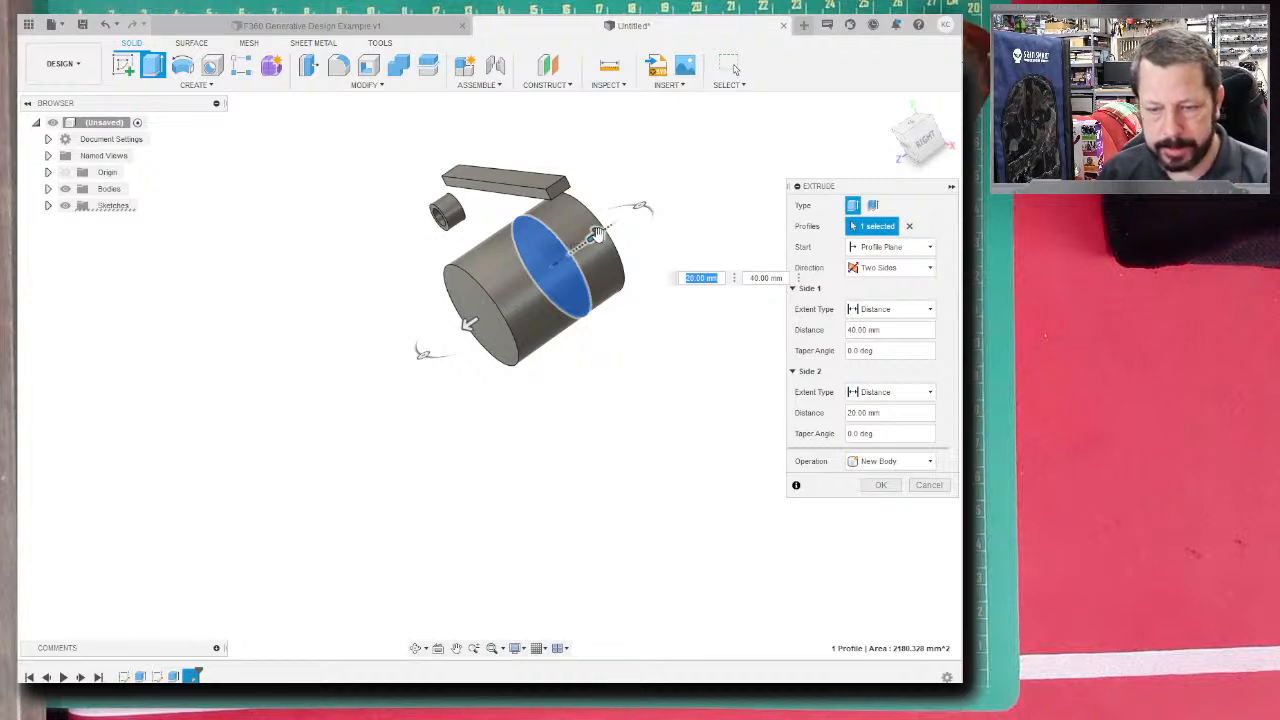
drag(594, 239, 606, 240)
shift+middle_drag(600, 386, 578, 292)
key(Return)
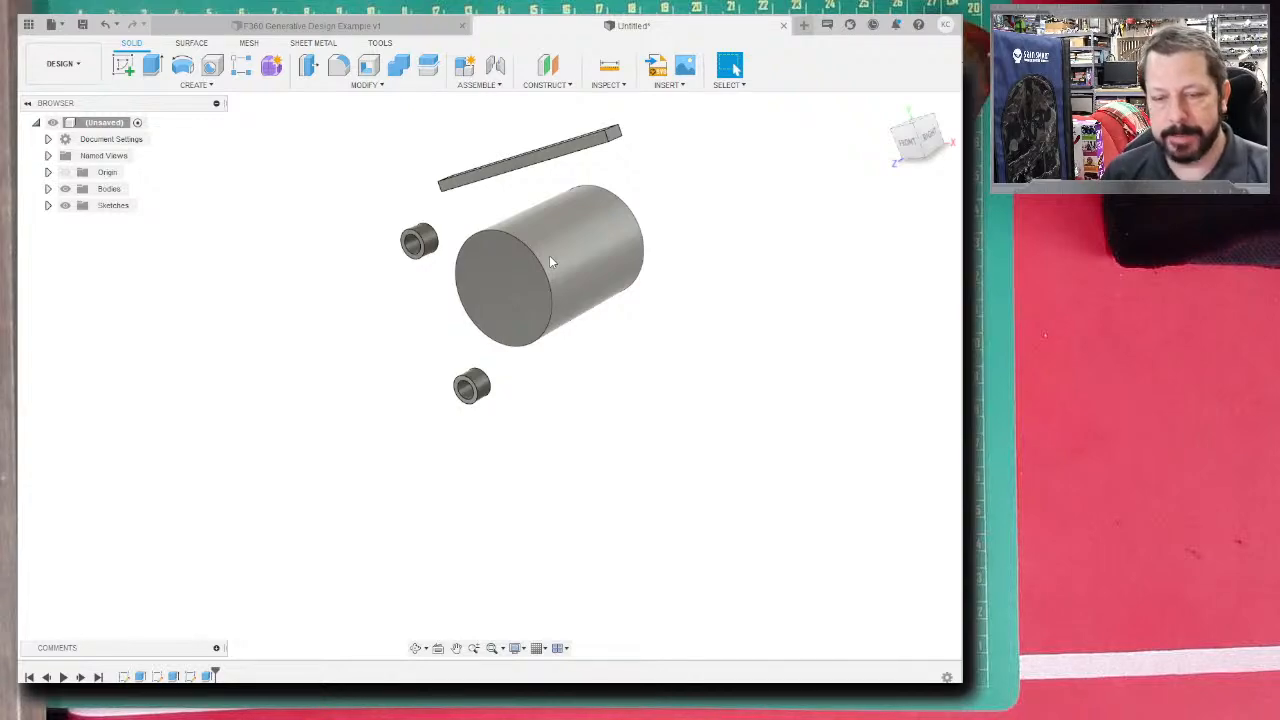
mouse_move(581, 334)
shift+middle_down()
mouse_move(480, 354)
mouse_move(566, 343)
mouse_move(611, 306)
mouse_move(582, 350)
mouse_move(560, 320)
shift+middle_up()
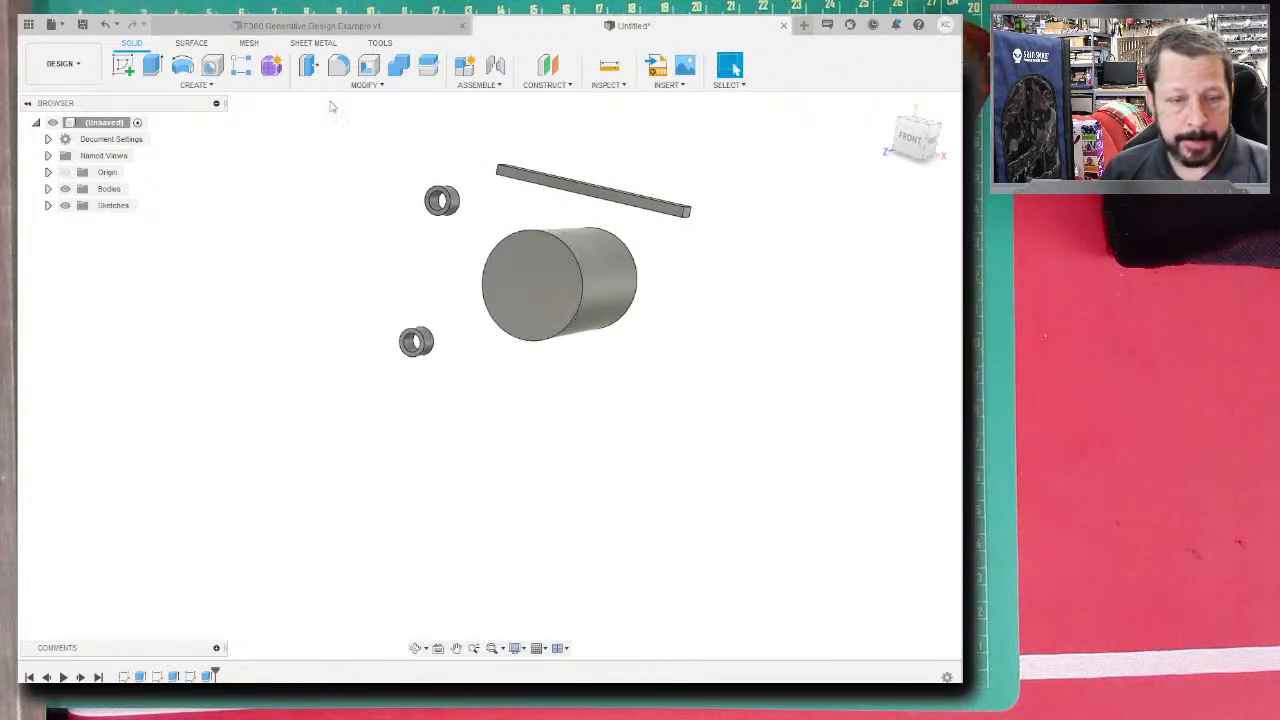
click(68, 67)
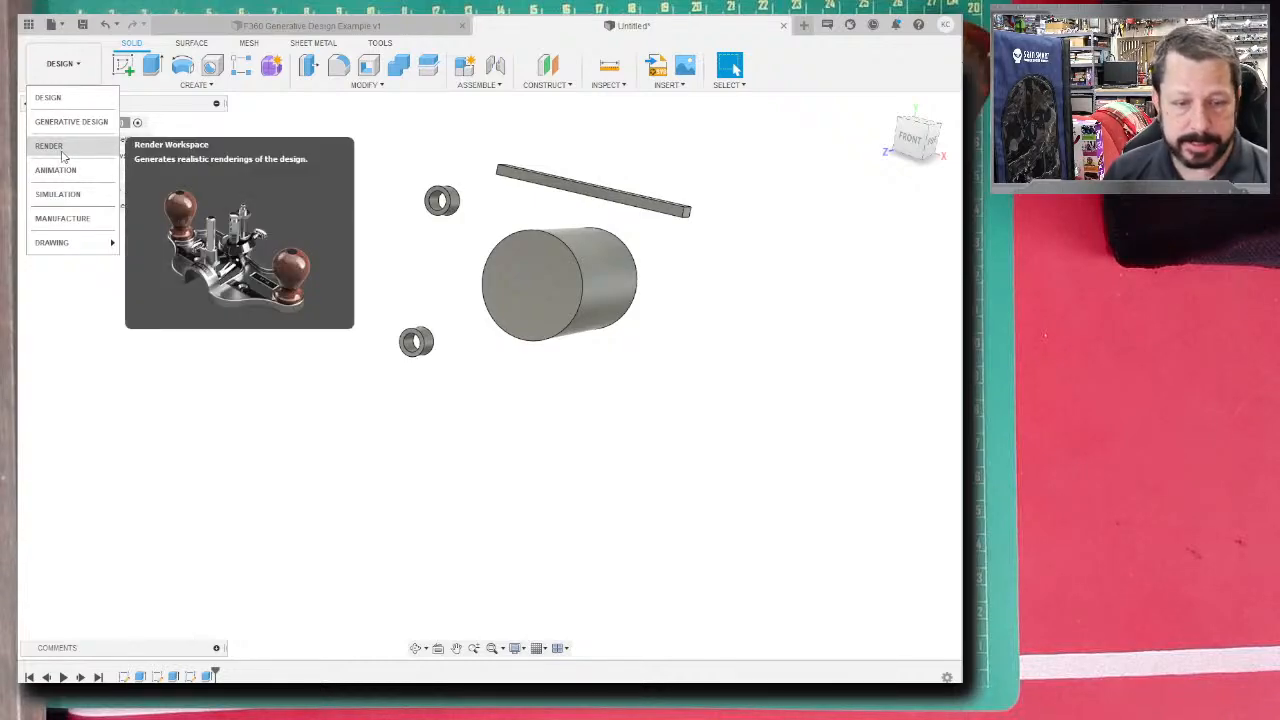
click(62, 70)
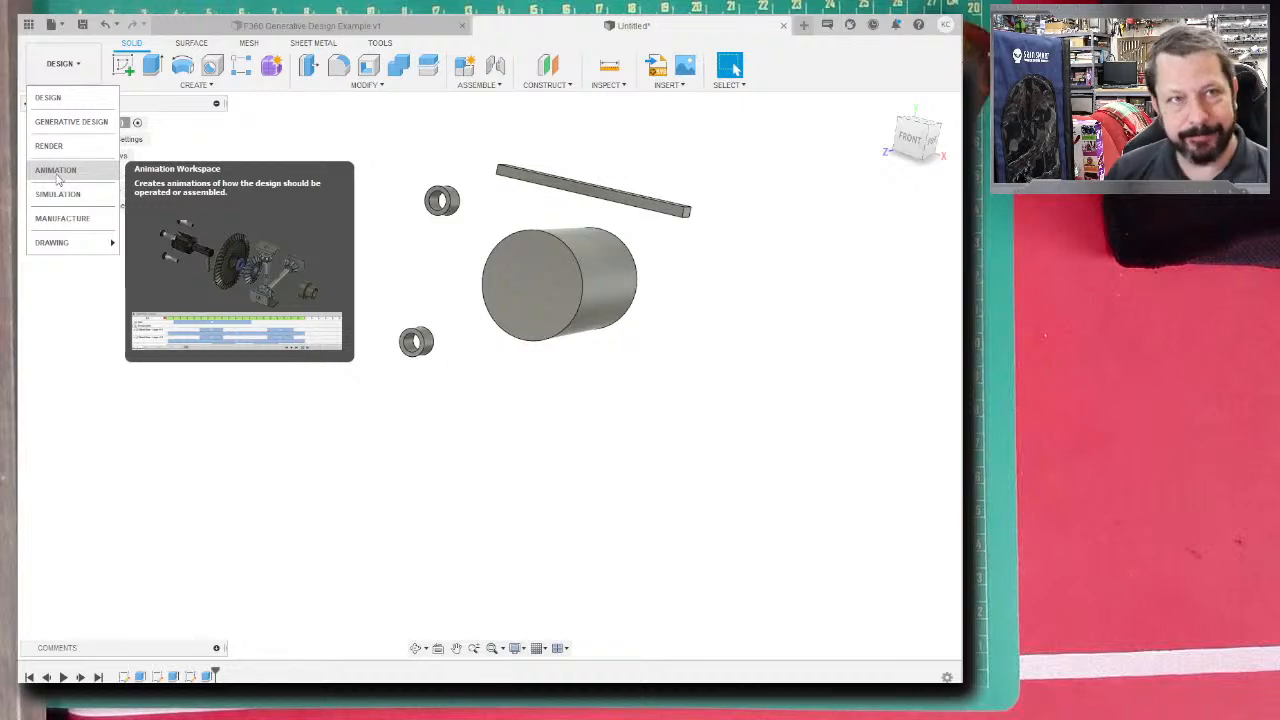
click(57, 179)
click(60, 63)
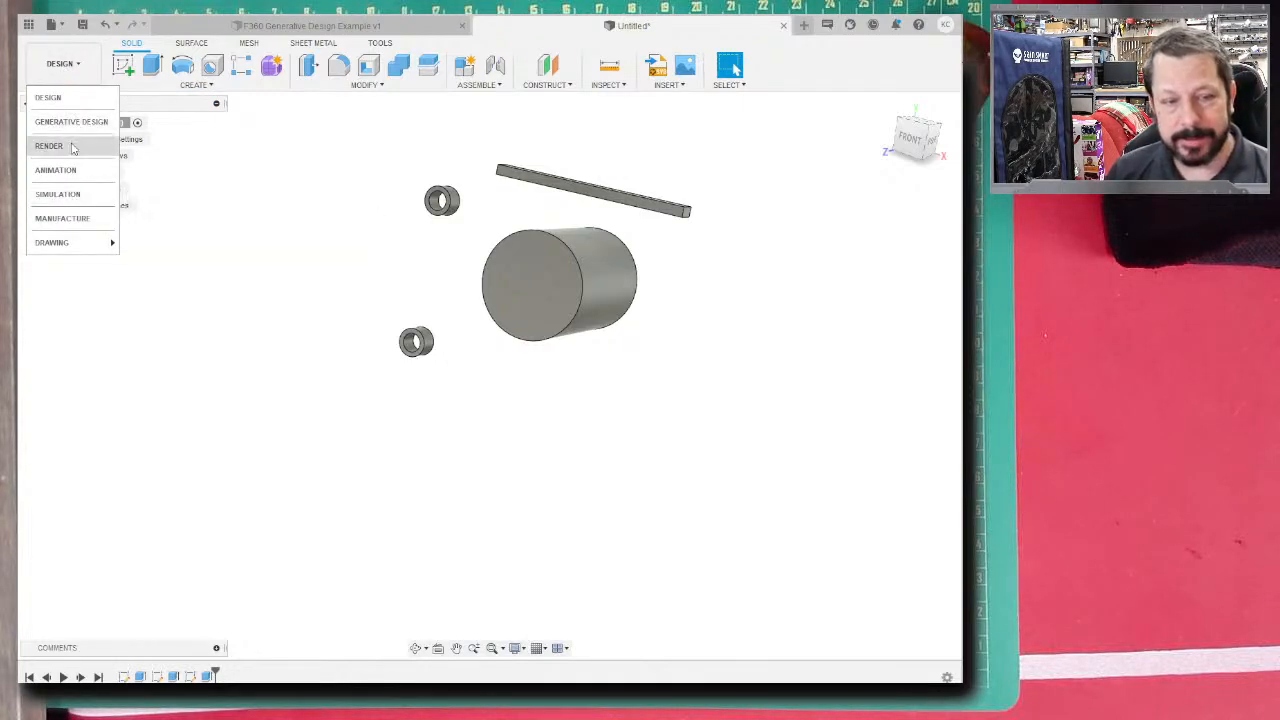
click(197, 299)
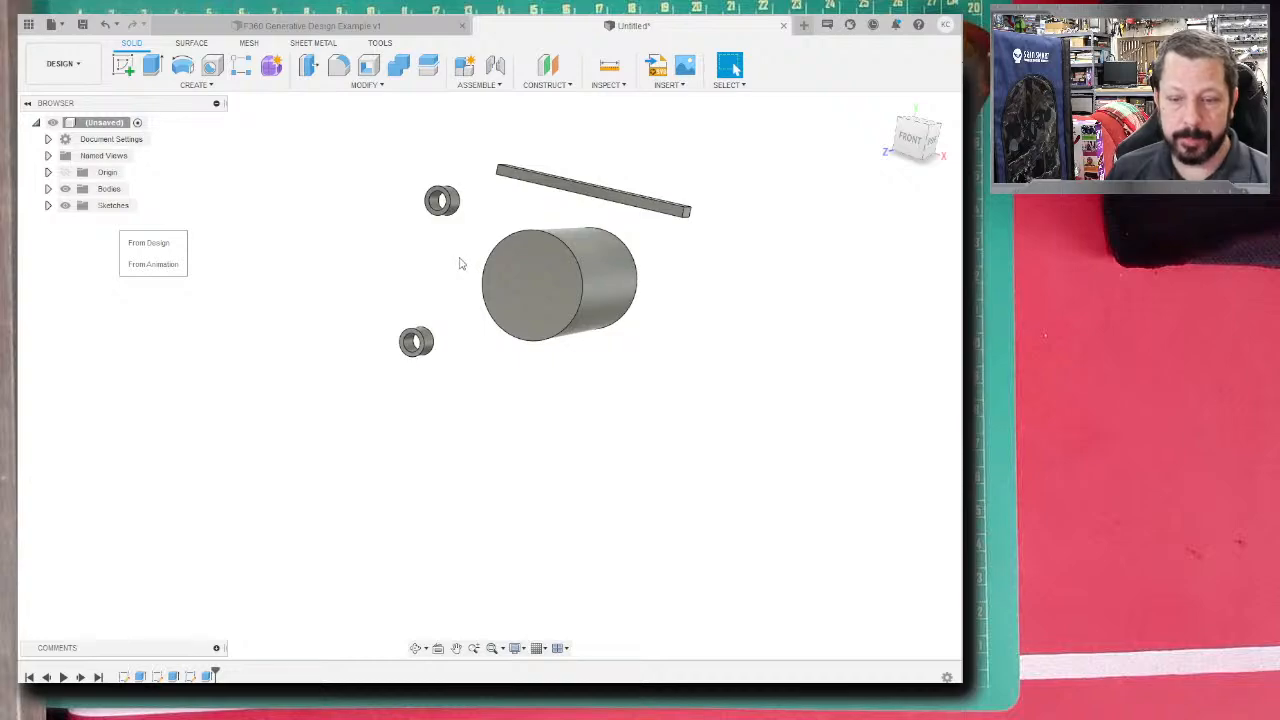
- Switch the model to the Generative Design workspace
shift+middle_drag(457, 263, 429, 251)
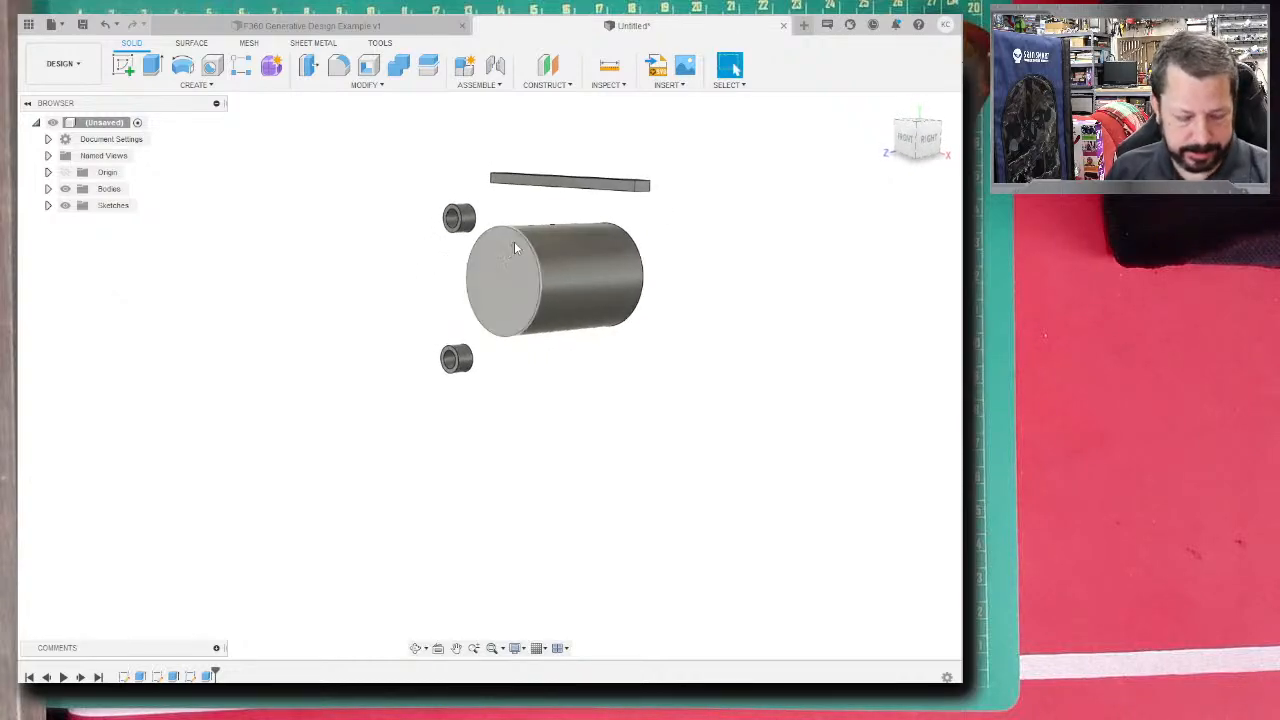
middle_drag(505, 242, 347, 449)
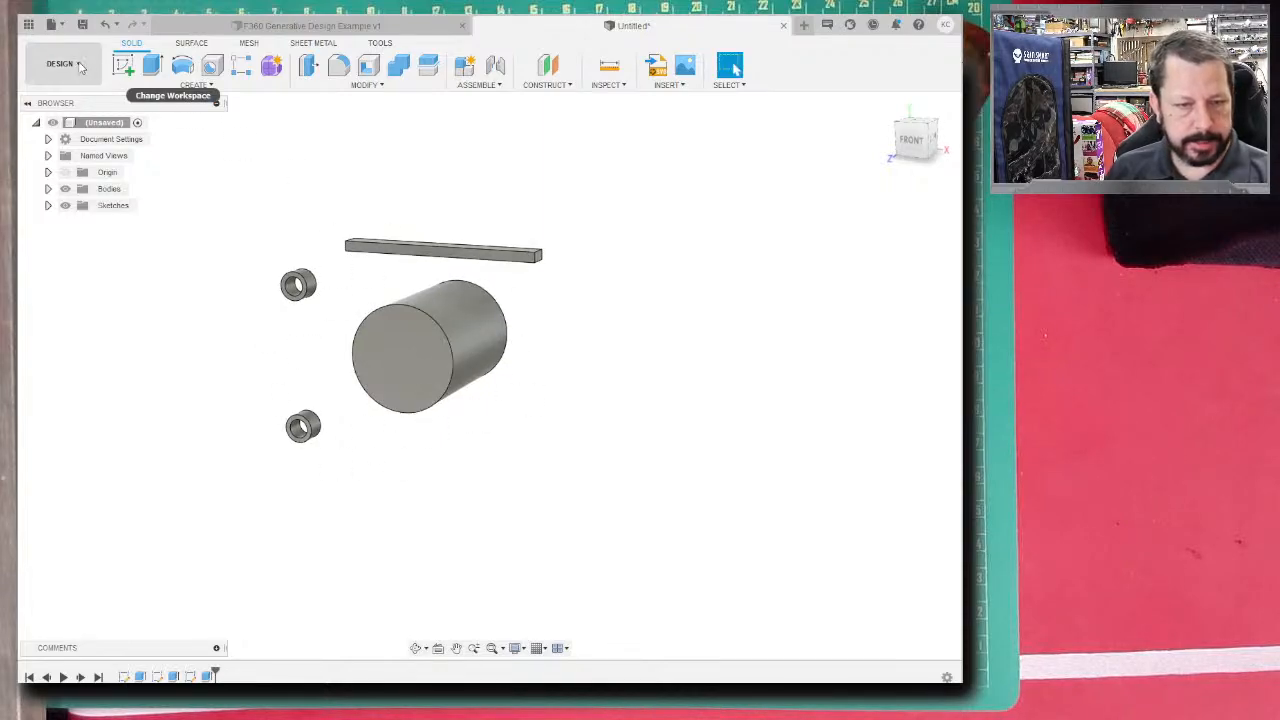
click(62, 63)
click(71, 122)
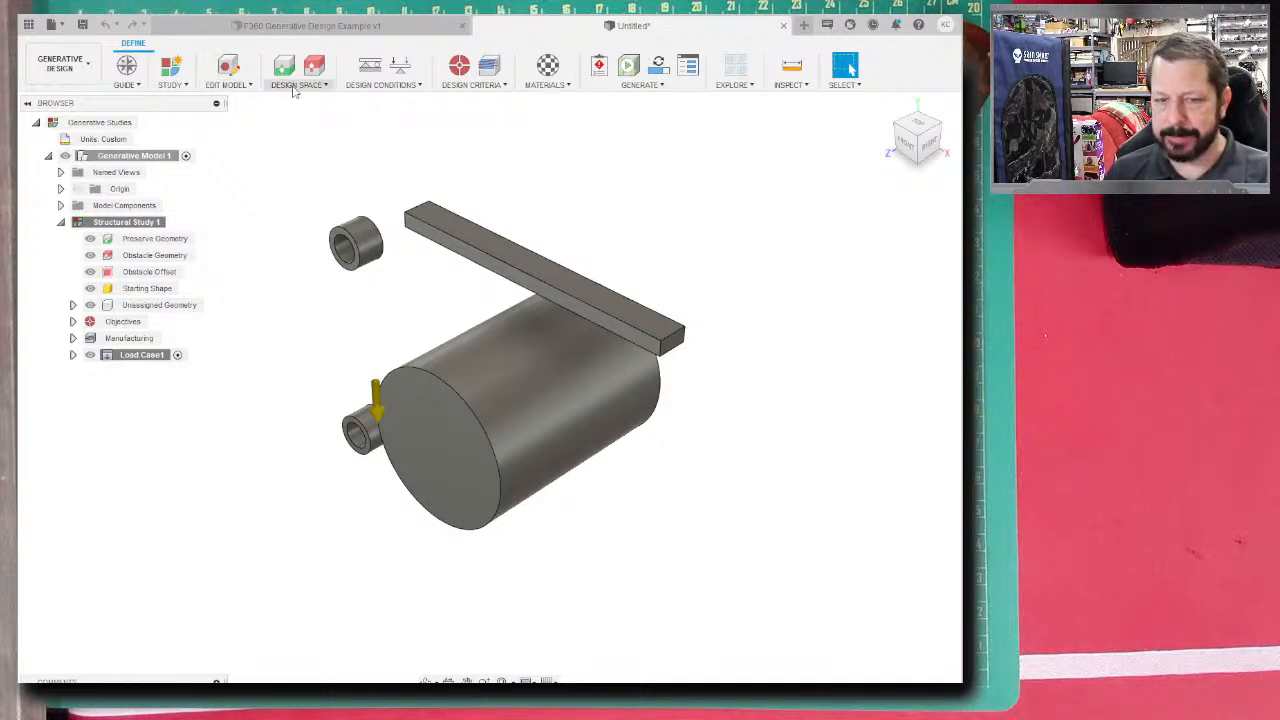
- Assign both mounting rings and the flat plate as preserve geometry of the structural study
click(295, 86)
click(309, 102)
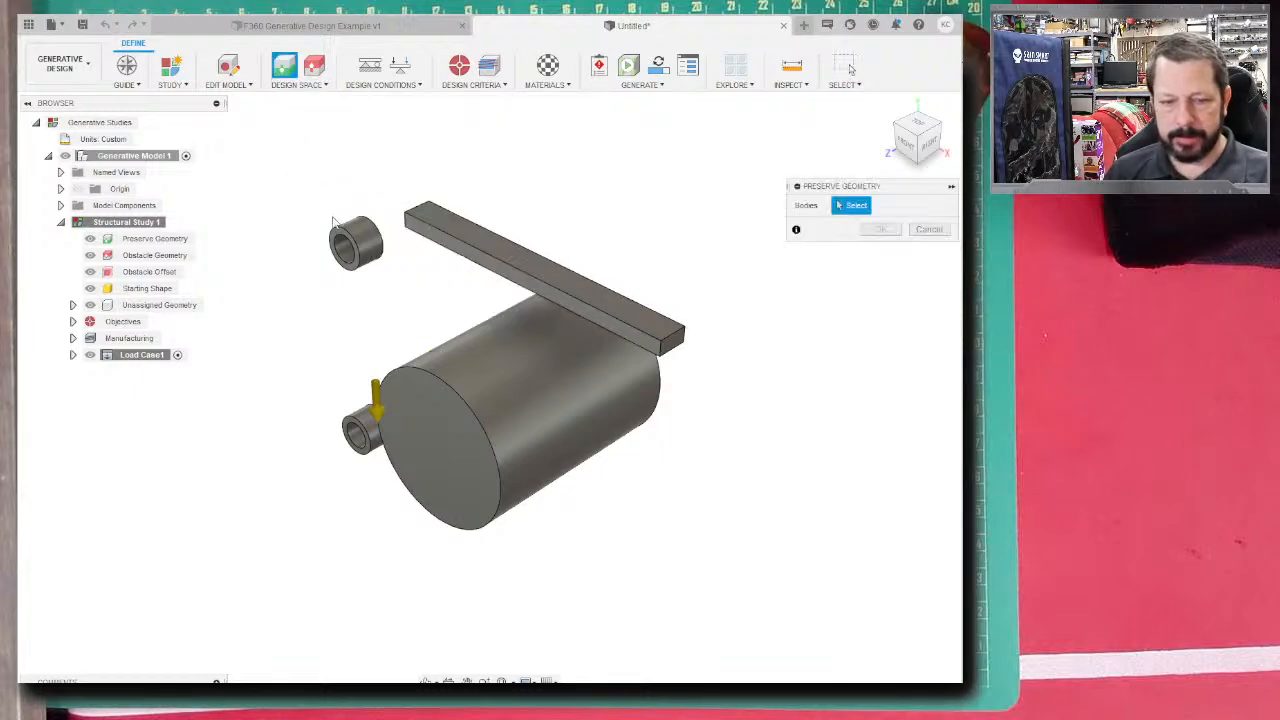
click(365, 245)
click(362, 430)
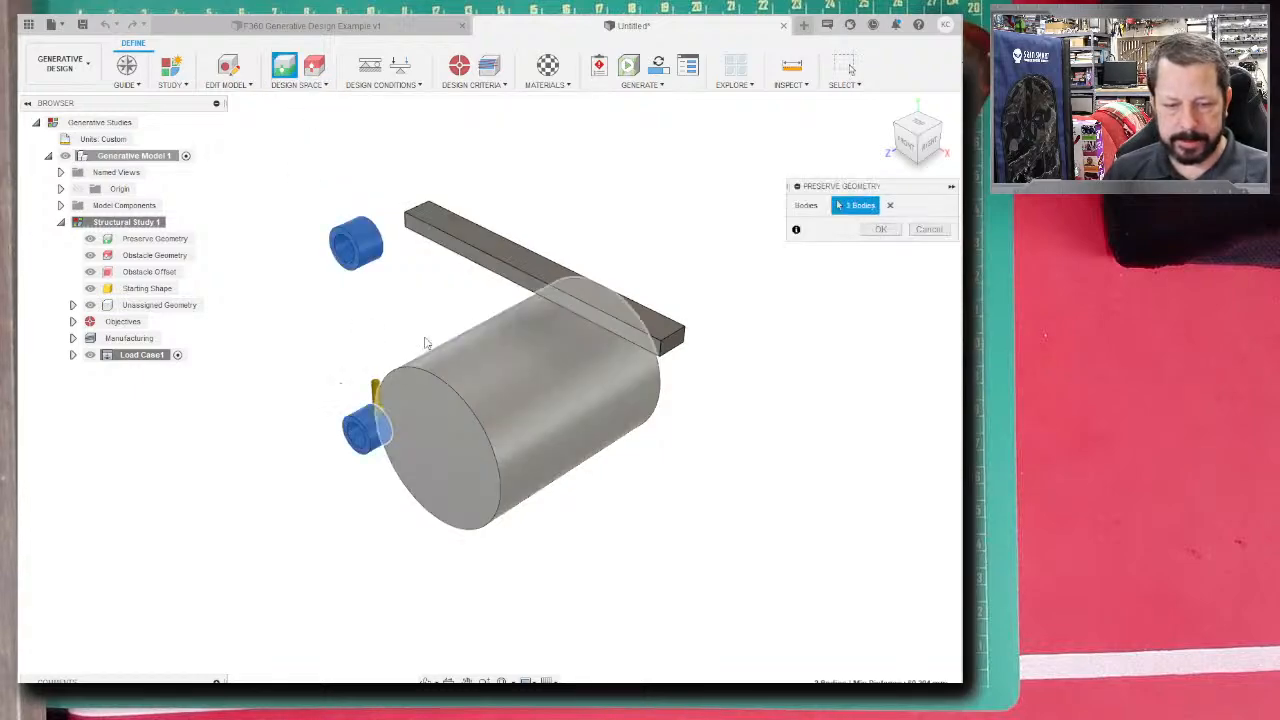
click(440, 274)
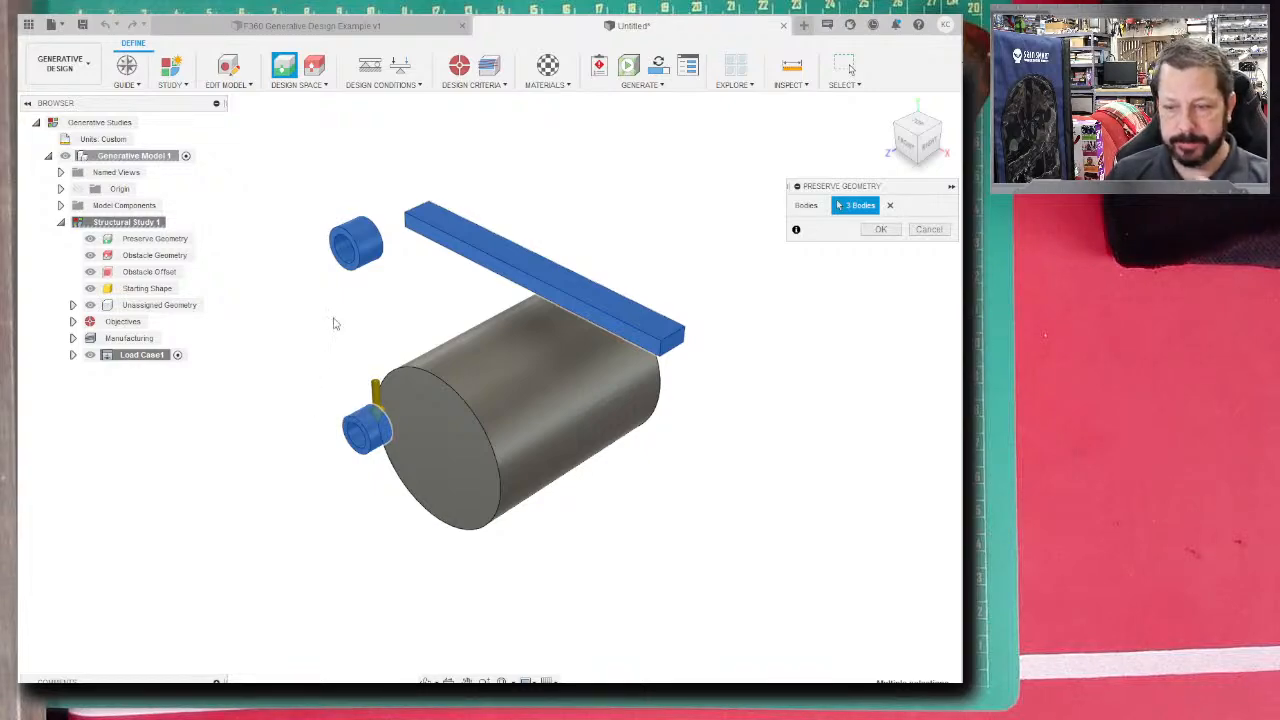
click(880, 229)
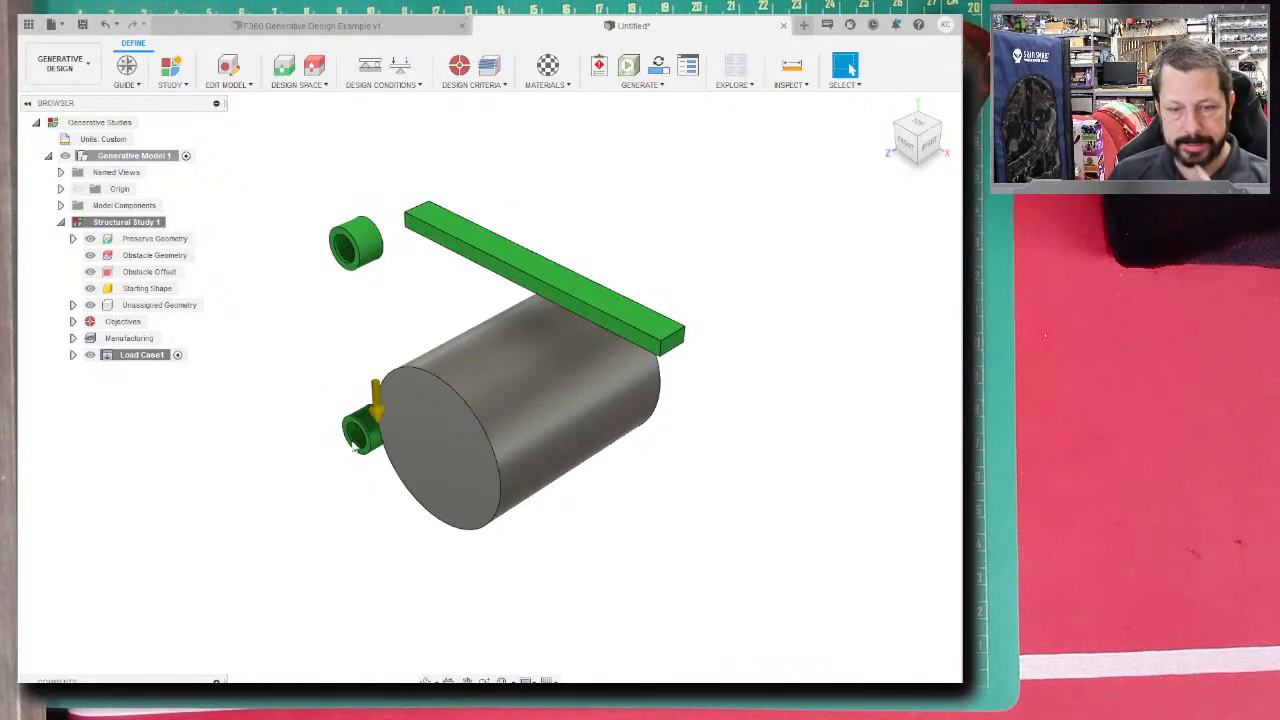
- Assign the large cylinder as obstacle geometry of the structural study
click(306, 85)
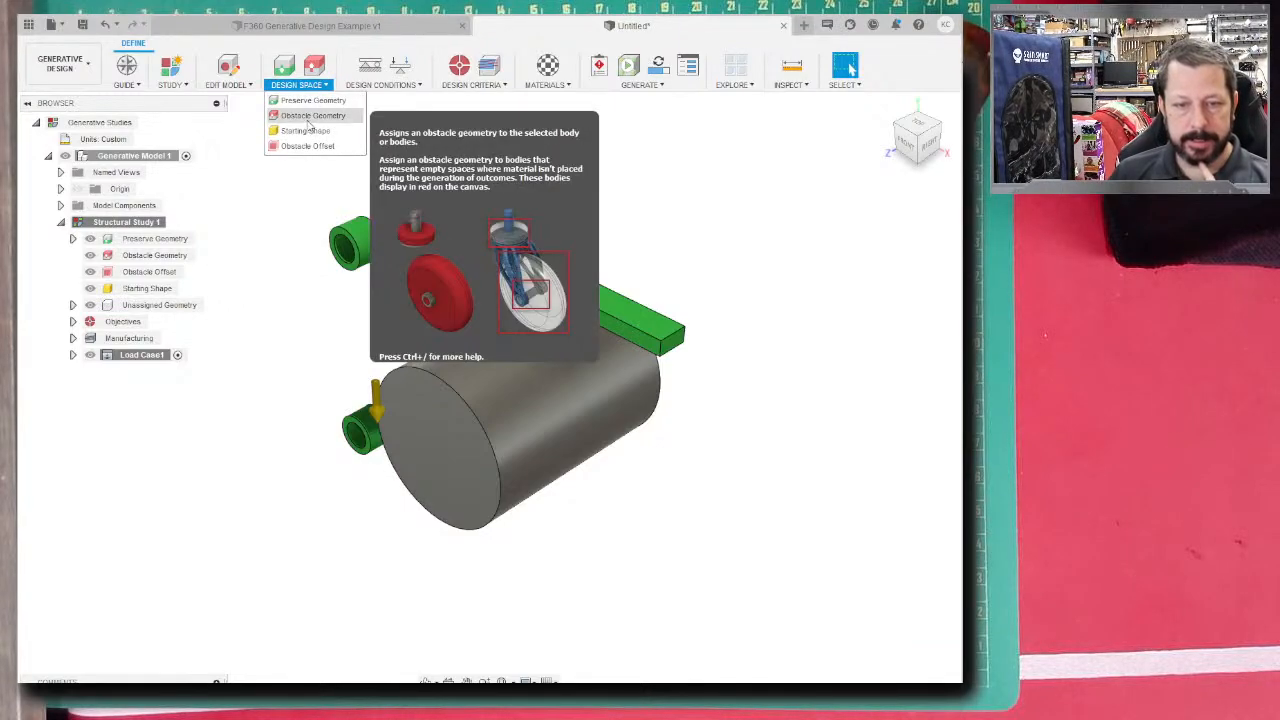
click(313, 115)
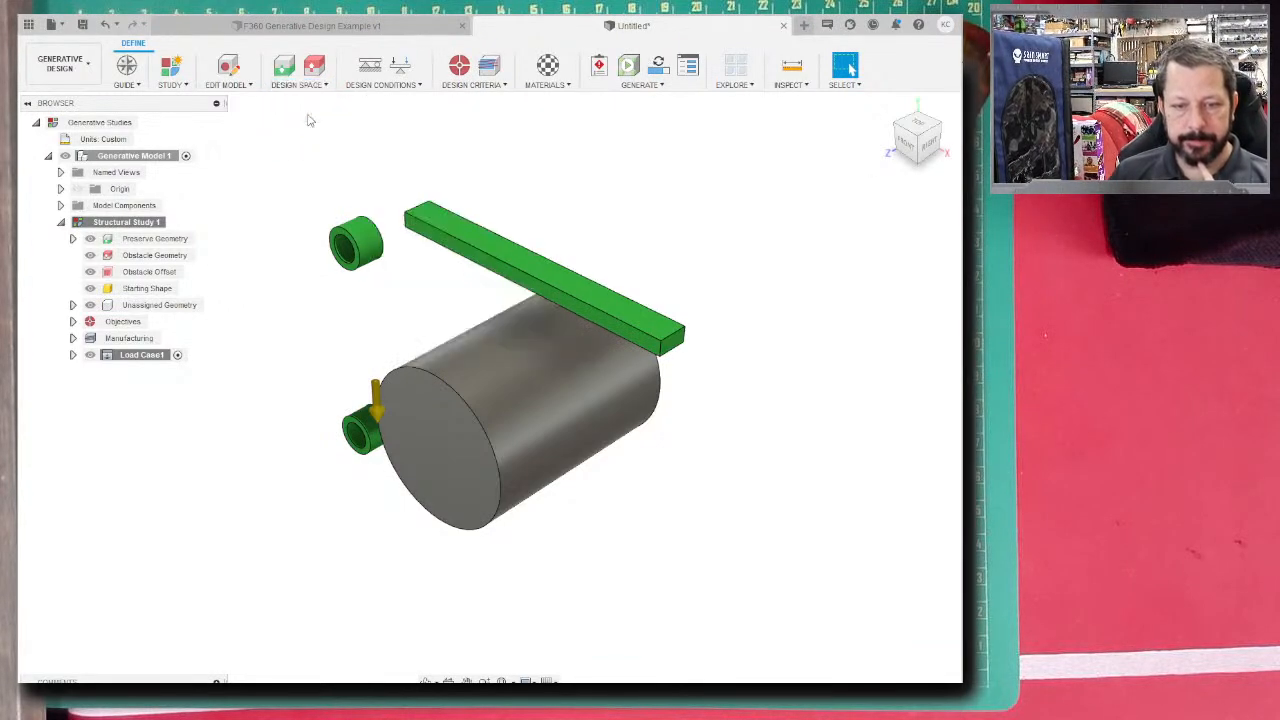
click(509, 392)
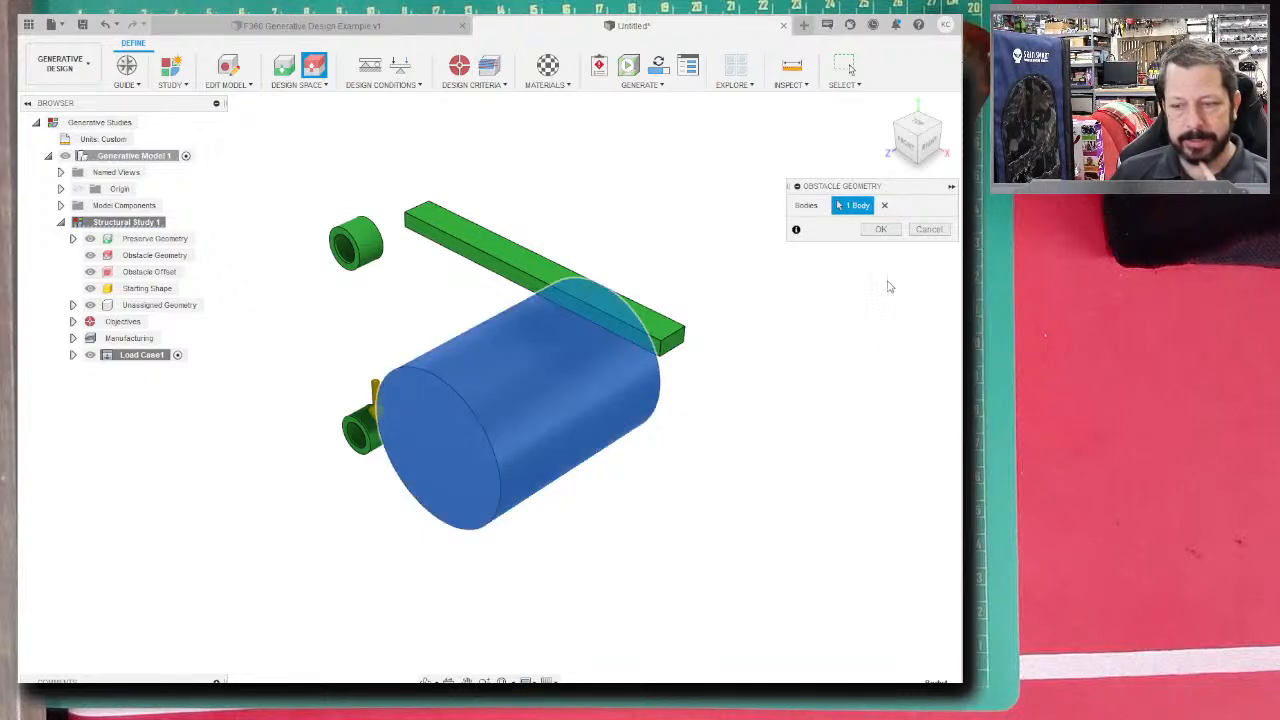
click(880, 229)
shift+middle_drag(671, 503, 651, 443)
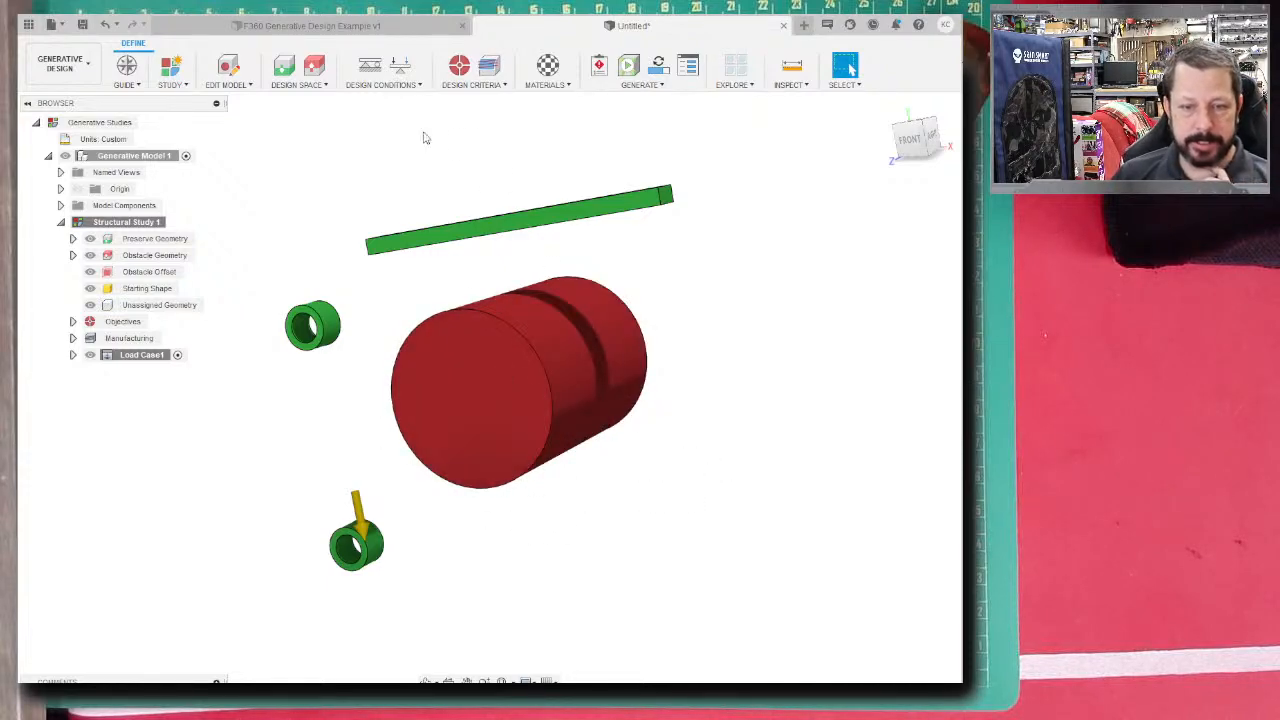
click(321, 88)
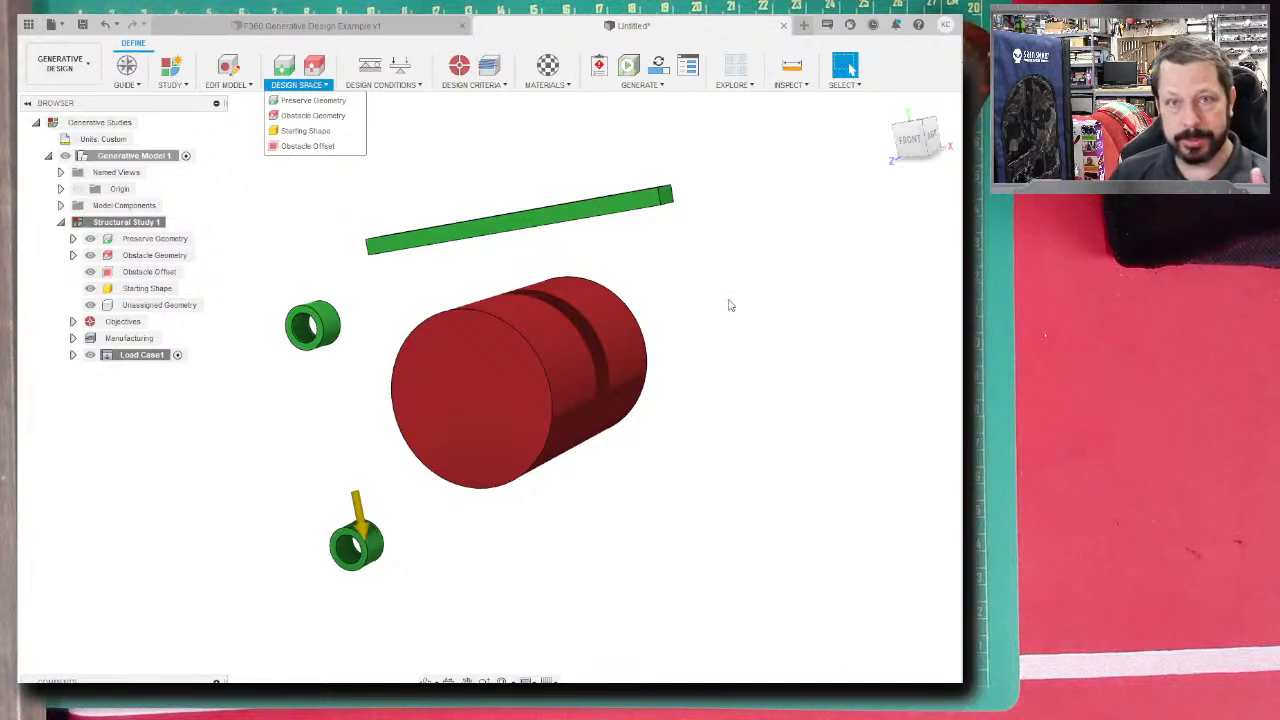
click(425, 168)
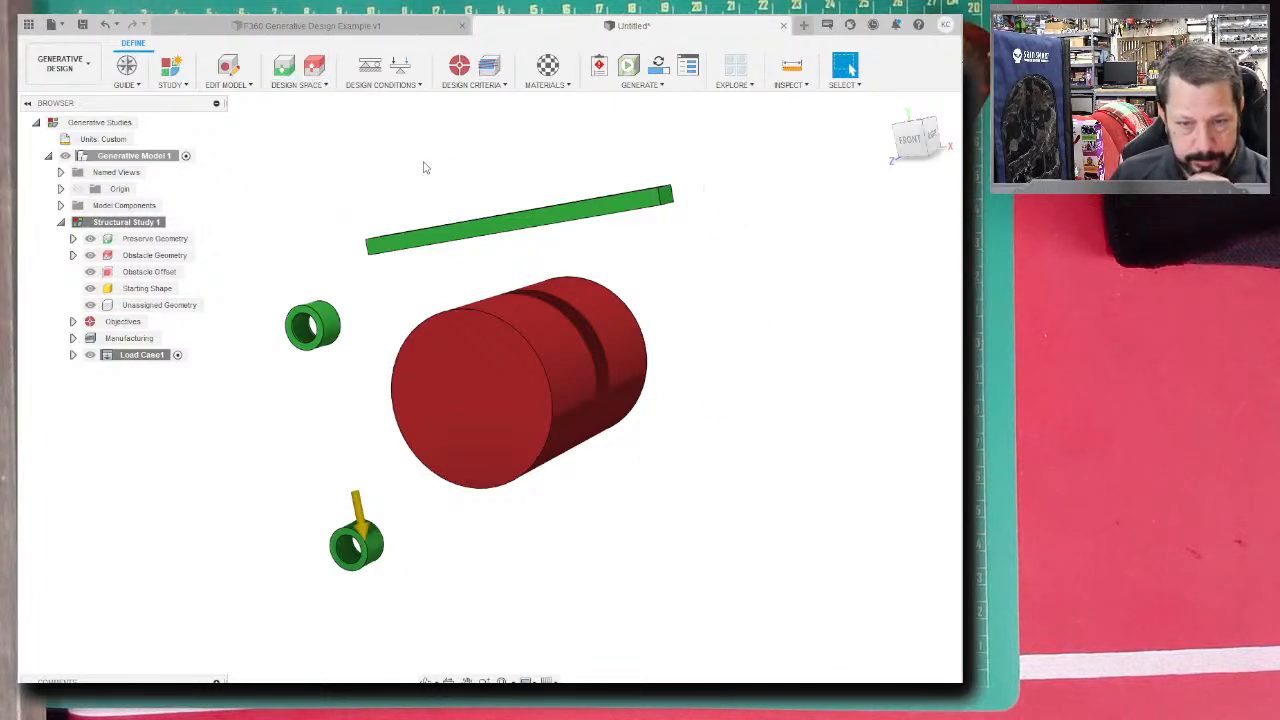
- Apply a fixed structural constraint in the X, Y and Z axes to the inner bore faces of both mounting rings
click(372, 87)
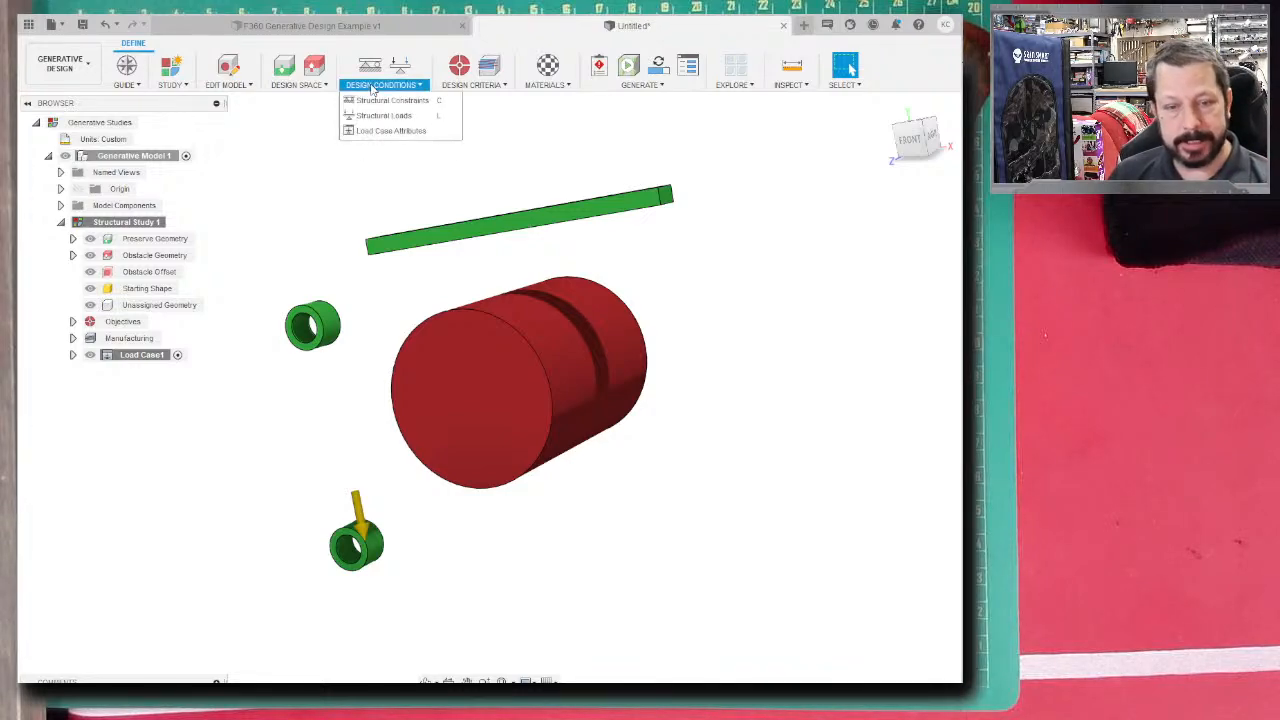
click(405, 106)
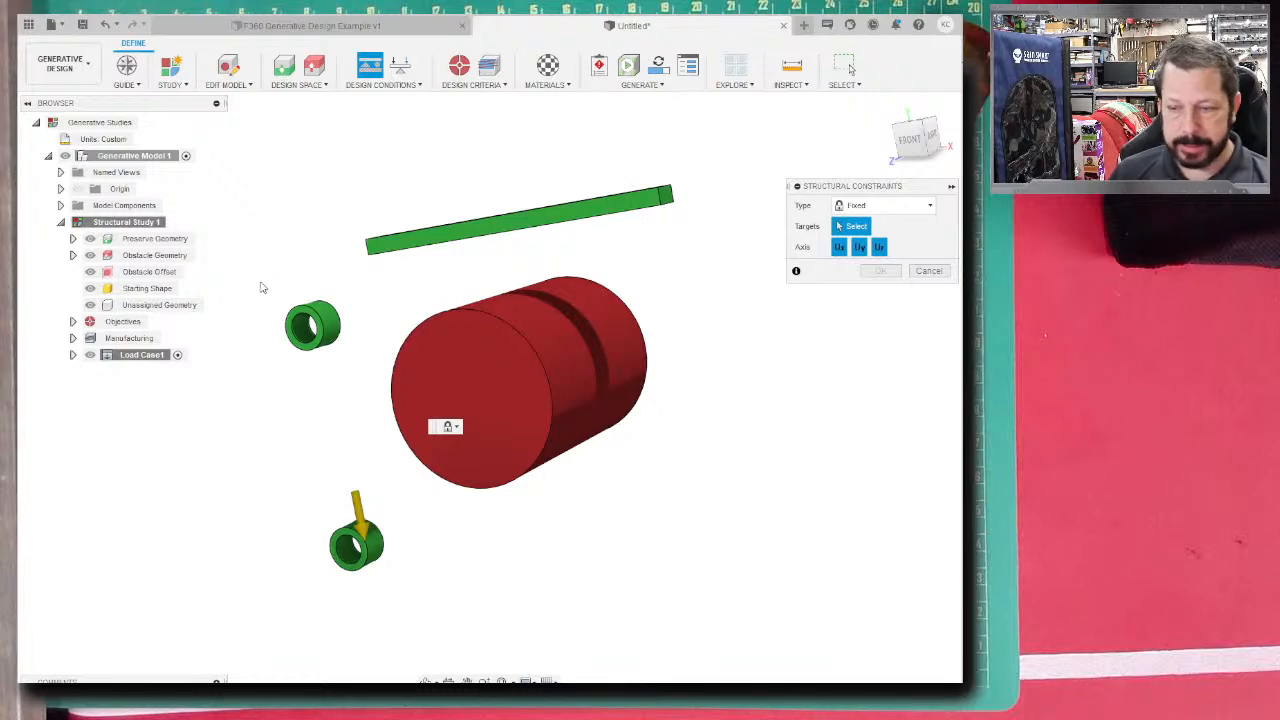
scroll(258, 292, up, 5)
click(347, 364)
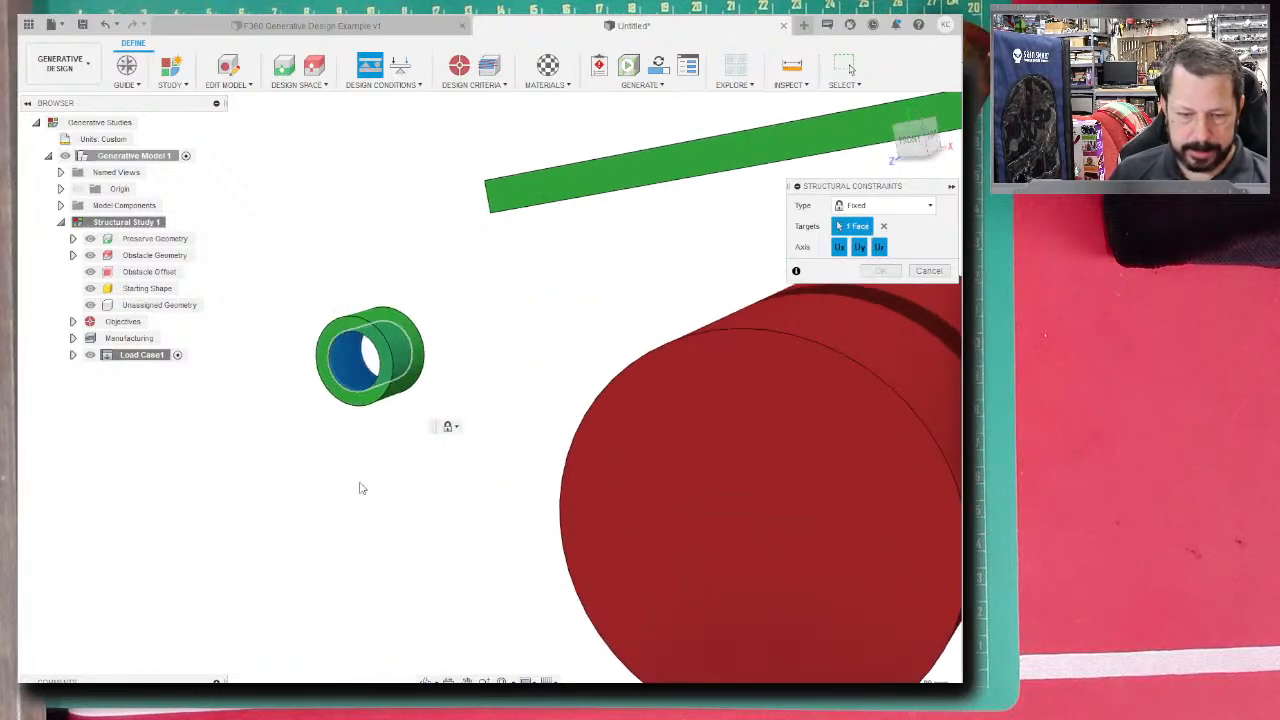
scroll(371, 508, down, 5)
scroll(366, 634, up, 2)
scroll(425, 637, down, 1)
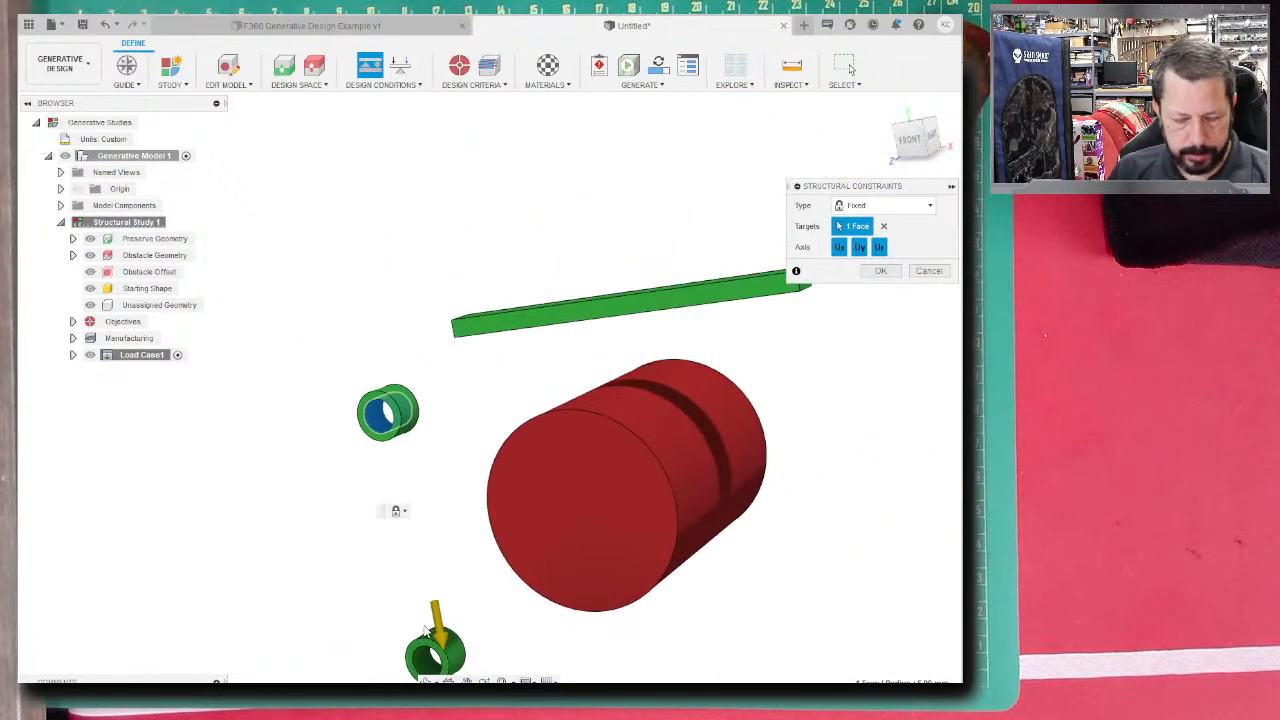
middle_drag(425, 637, 455, 300)
scroll(453, 323, up, 3)
click(453, 323)
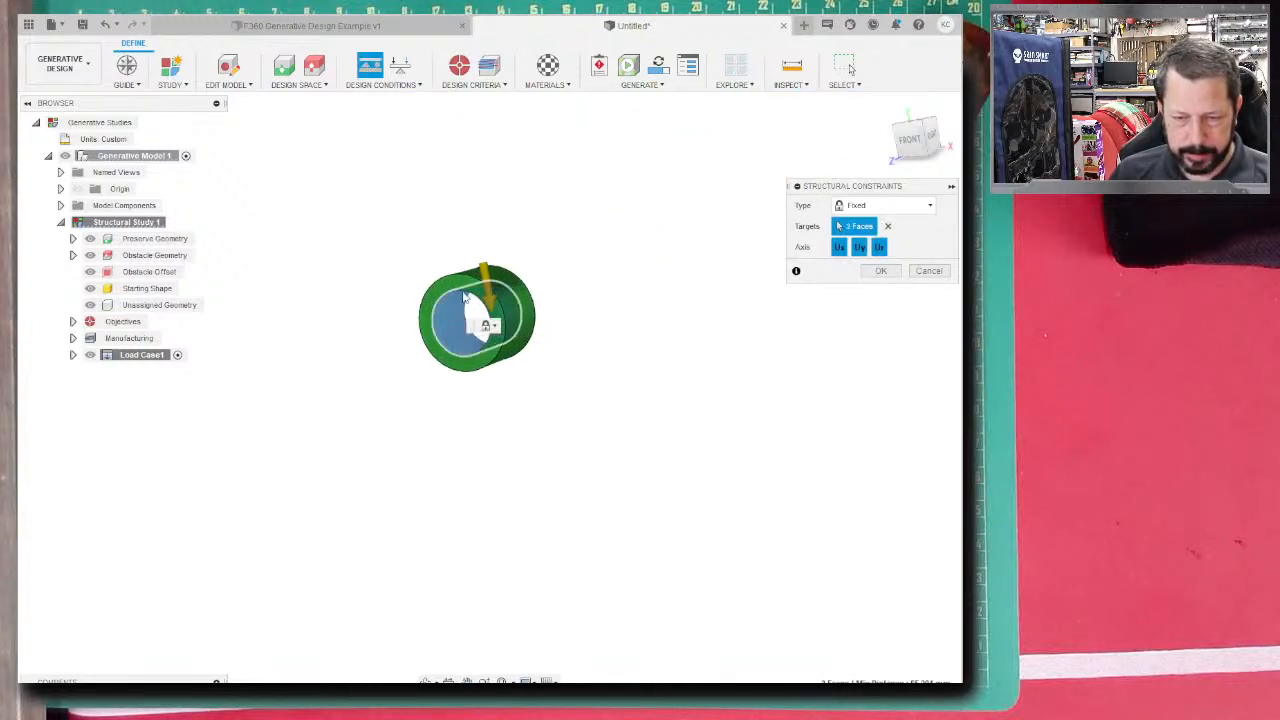
scroll(491, 238, down, 4)
middle_drag(478, 224, 433, 430)
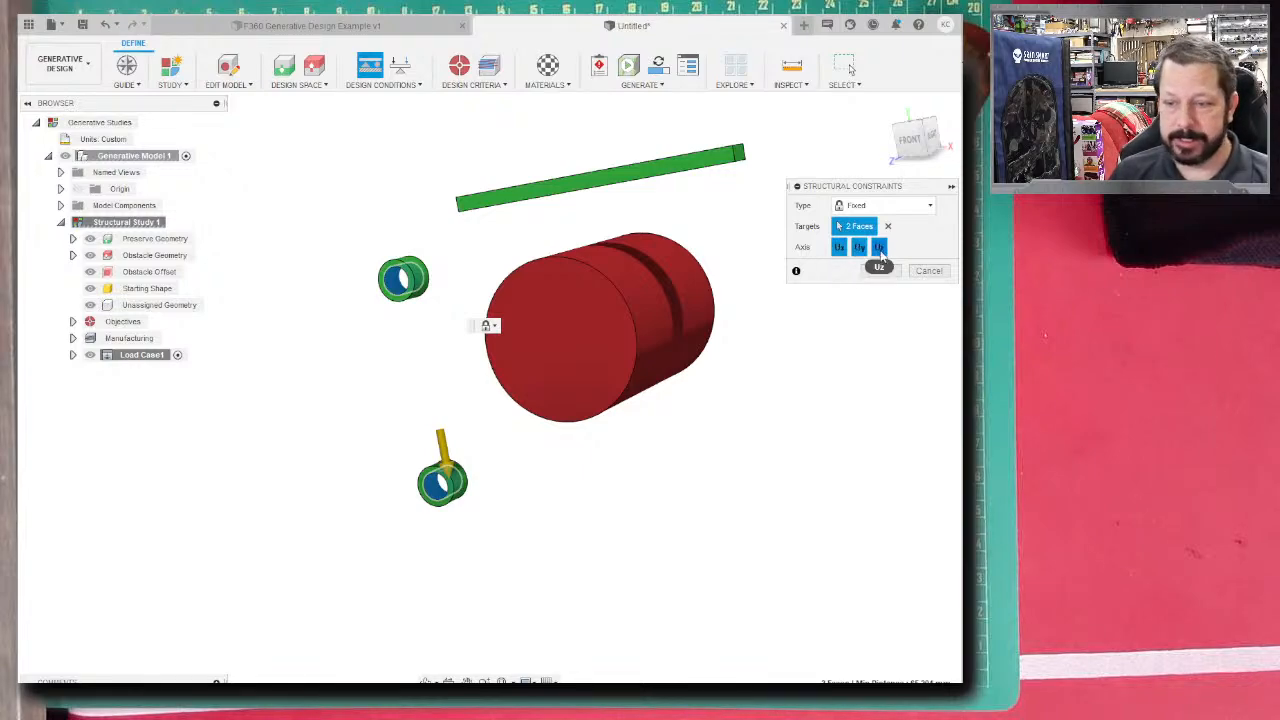
click(880, 270)
- Apply a 200 N structural force normal to the upper face of the flat plate, pointing down
mouse_move(479, 388)
shift+middle_down()
mouse_move(452, 408)
mouse_move(486, 411)
shift+middle_up()
click(381, 85)
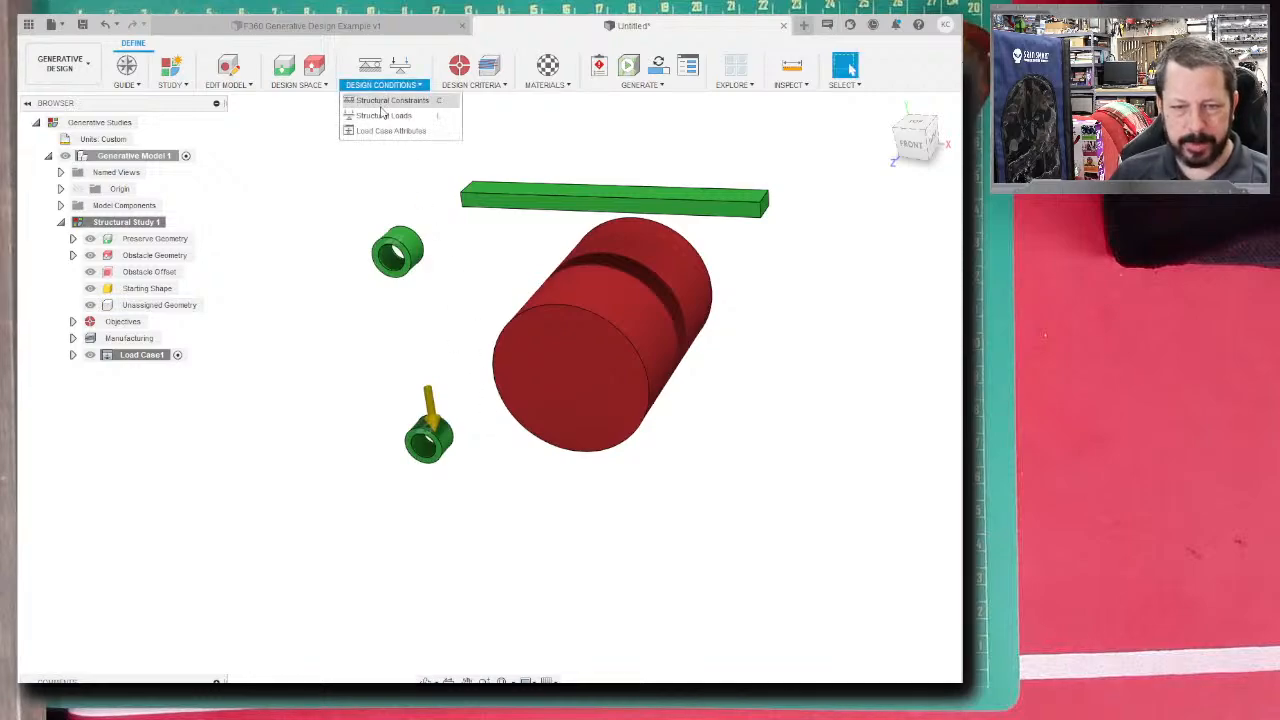
click(386, 116)
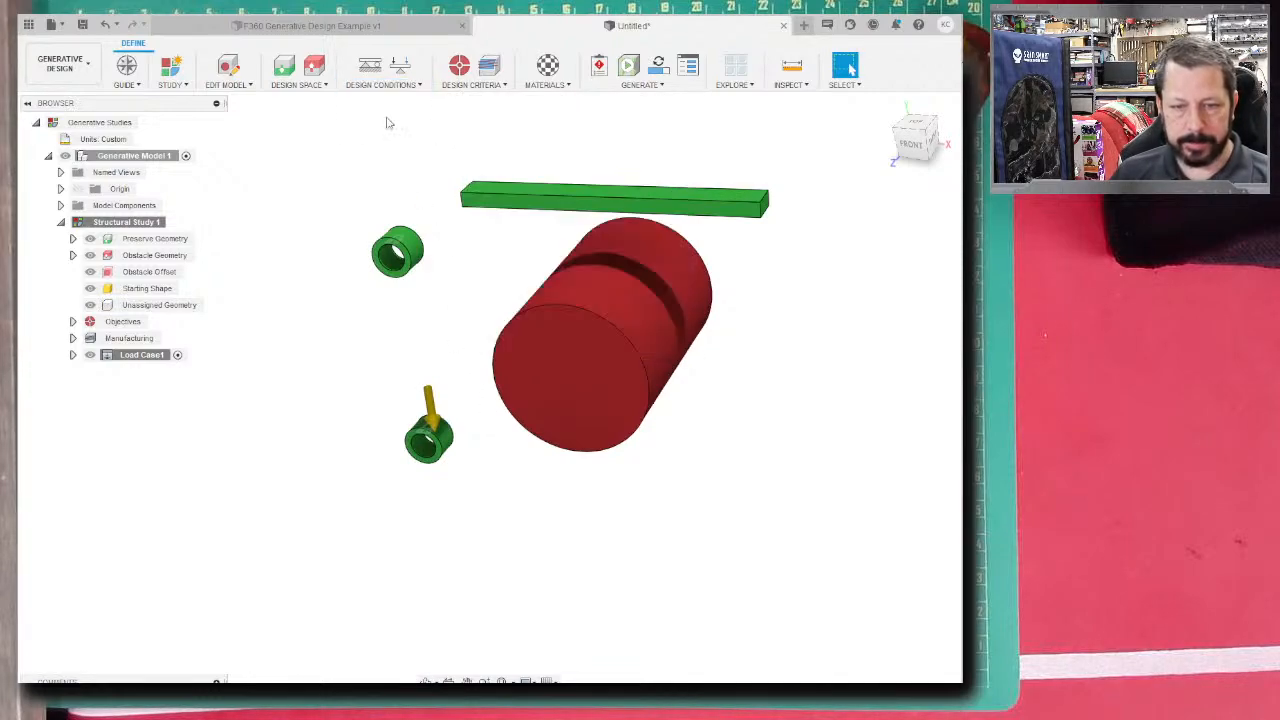
click(646, 197)
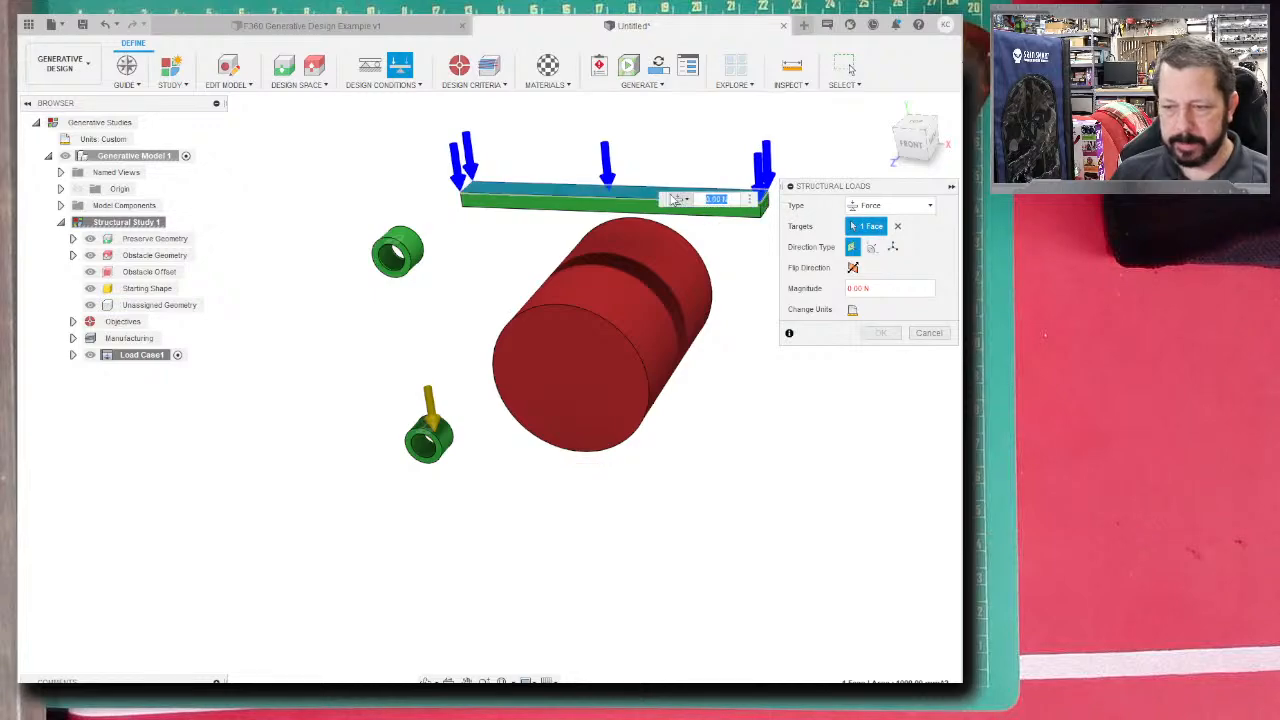
click(918, 208)
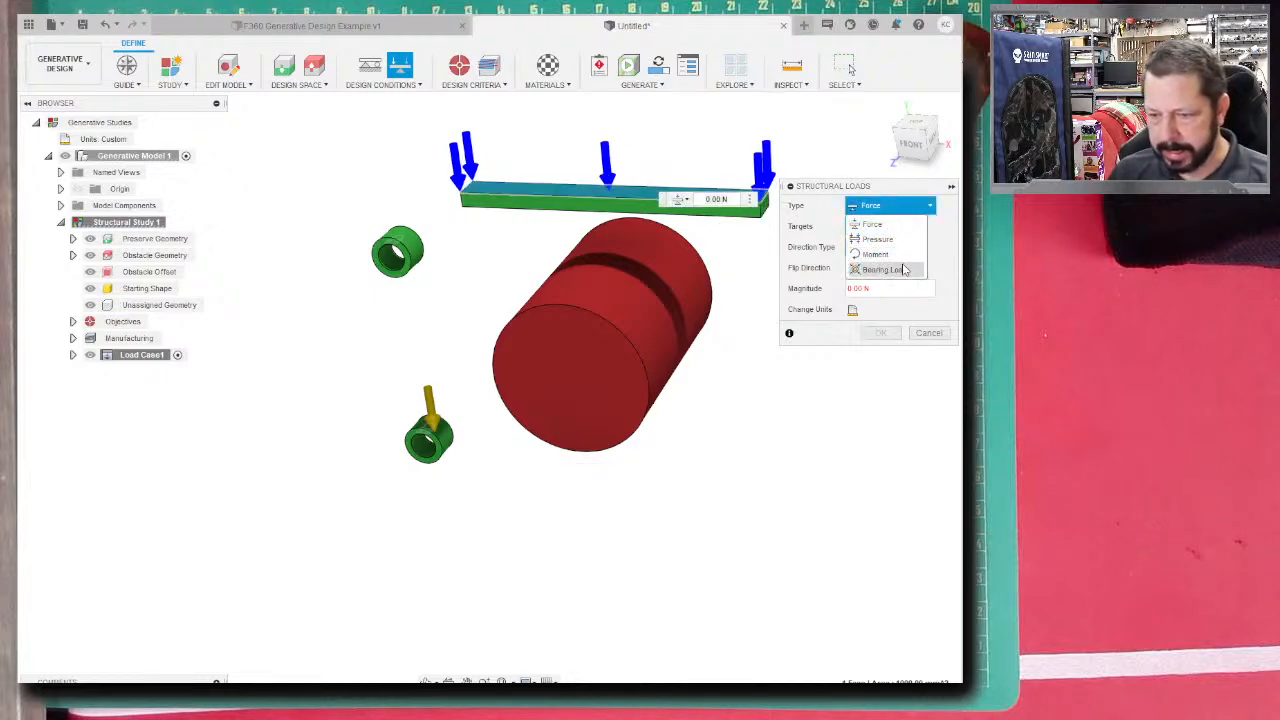
click(885, 205)
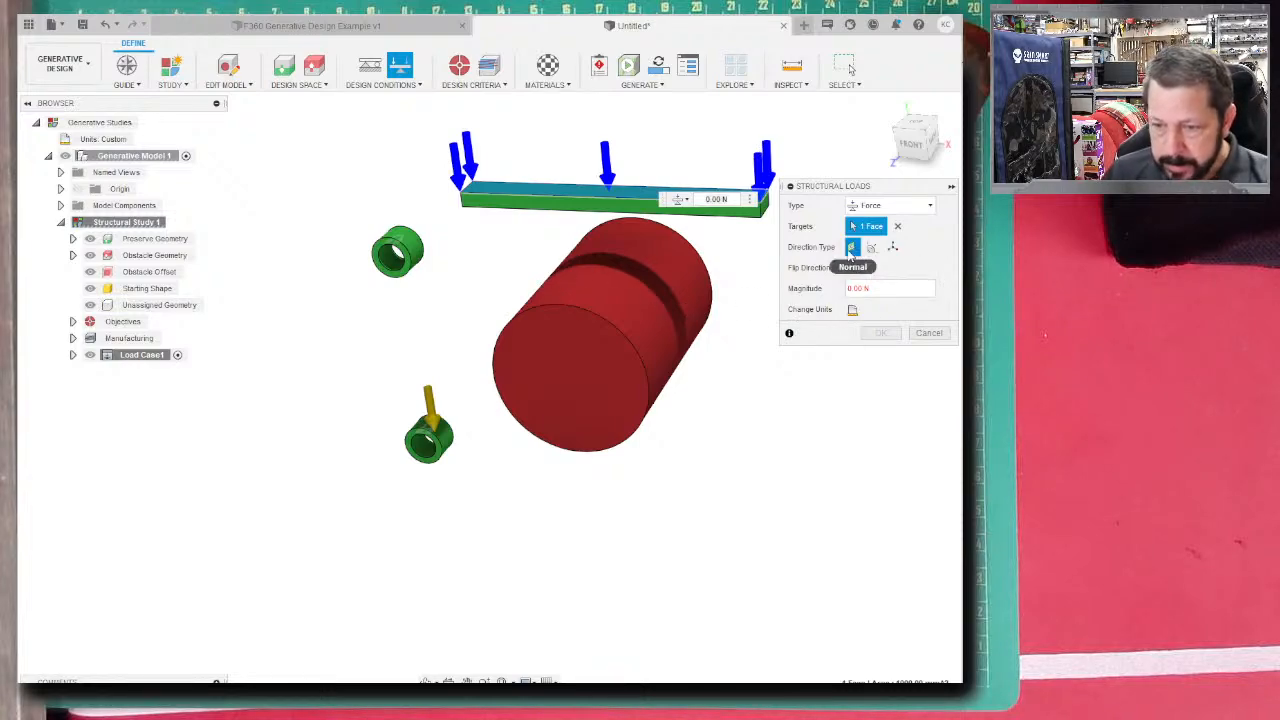
click(812, 290)
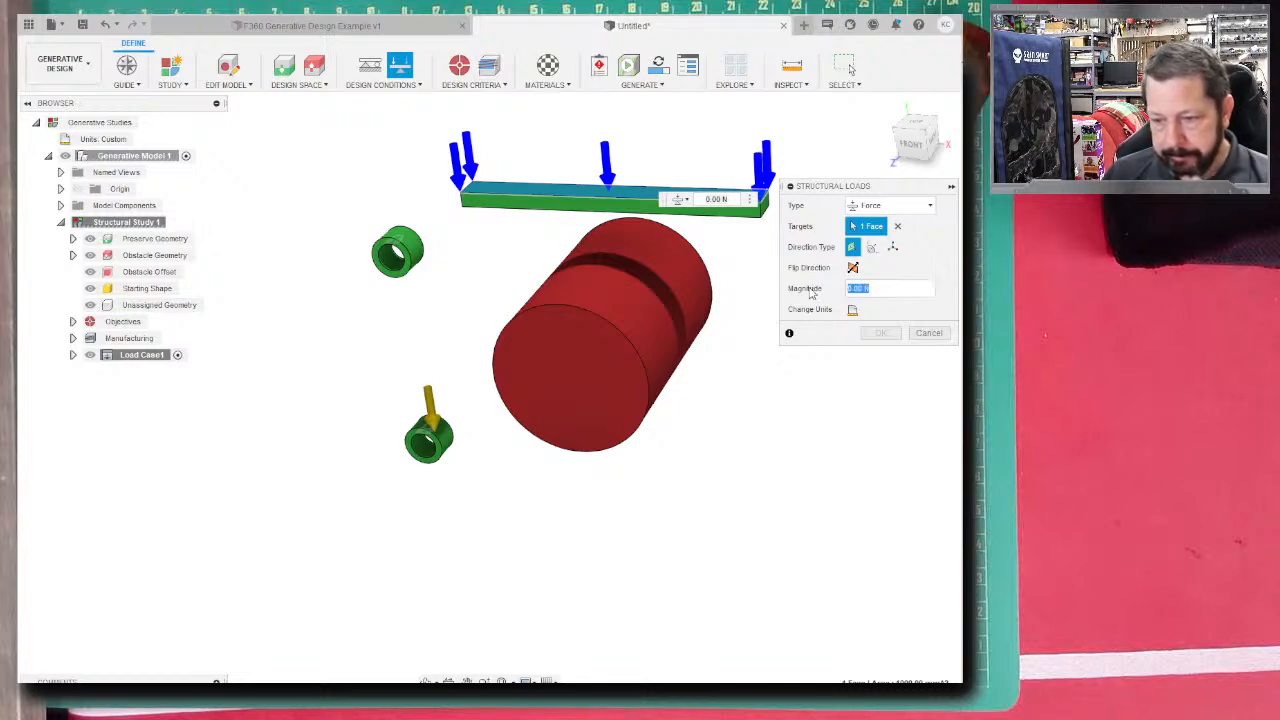
text(200)
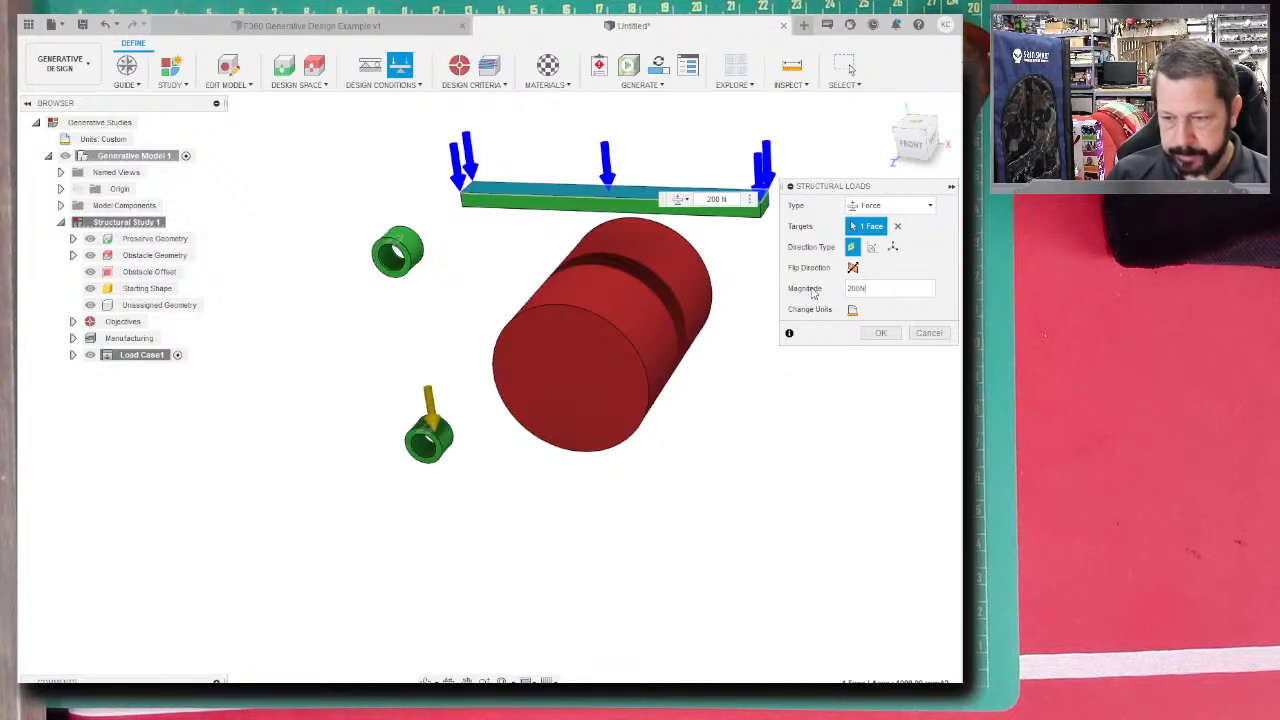
text(N)
click(880, 333)
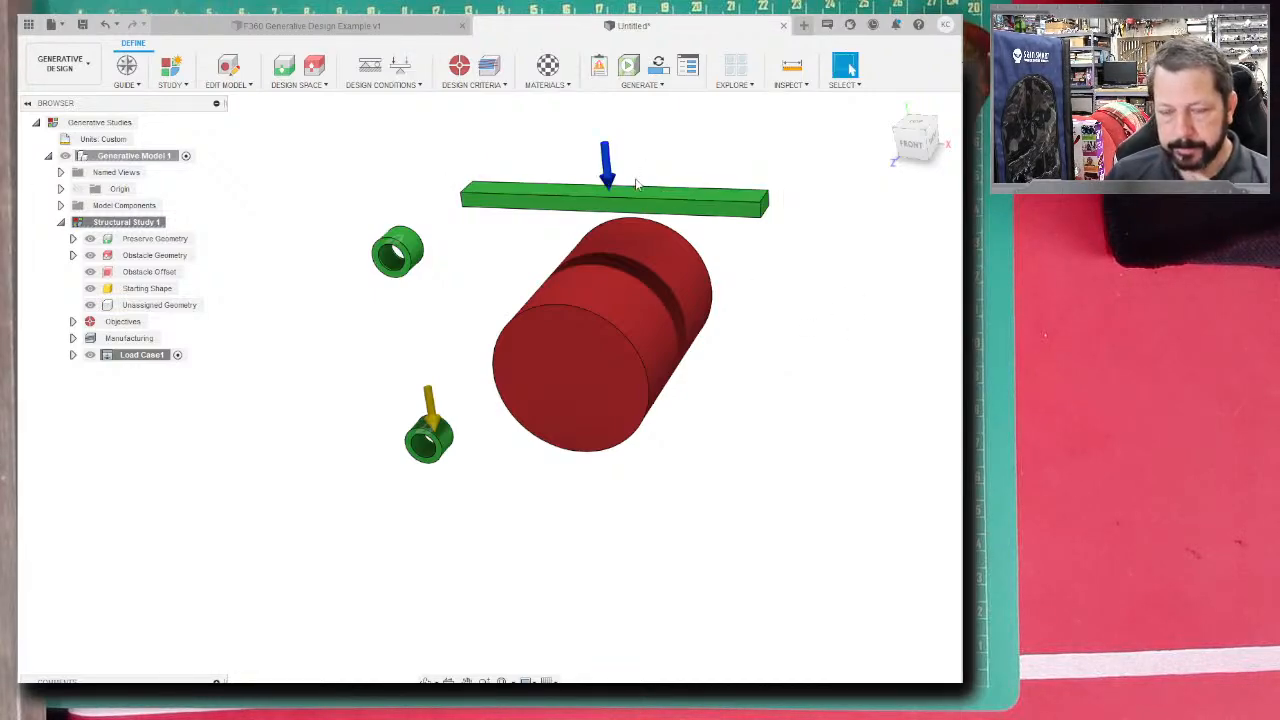
mouse_move(608, 173)
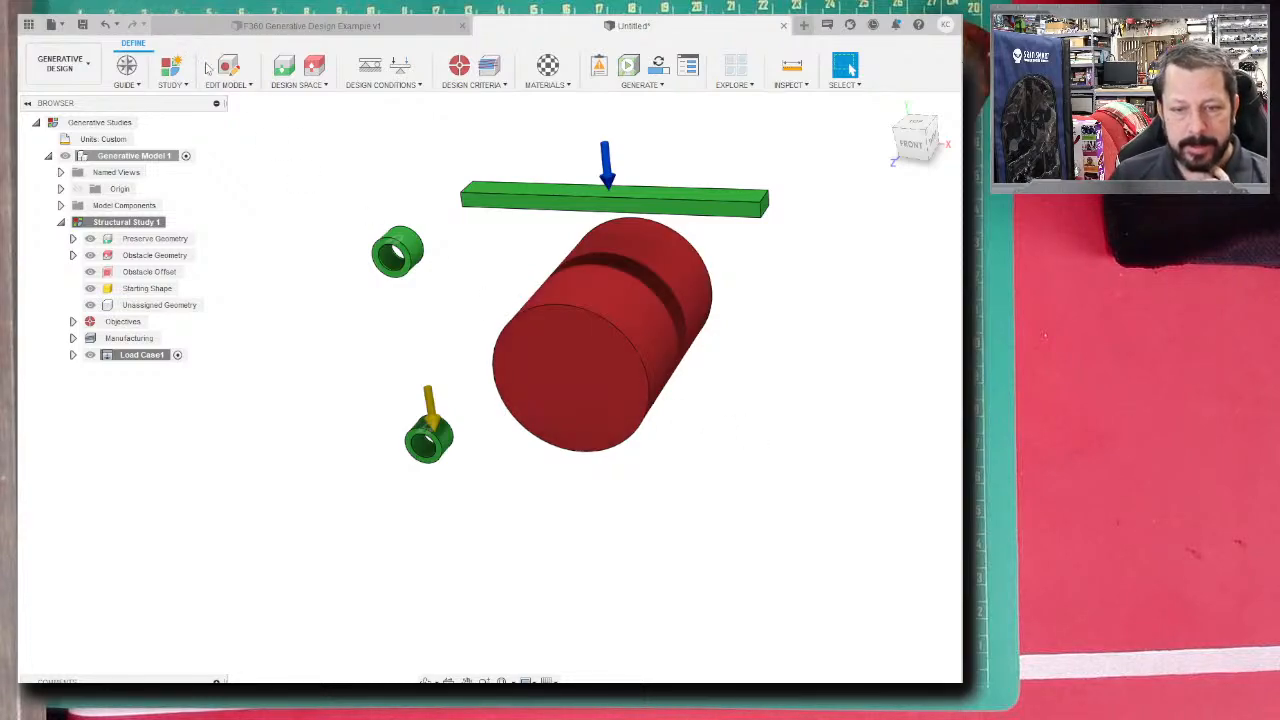
- Set the safety factor limit to 4 in the study's objectives and limits
click(476, 89)
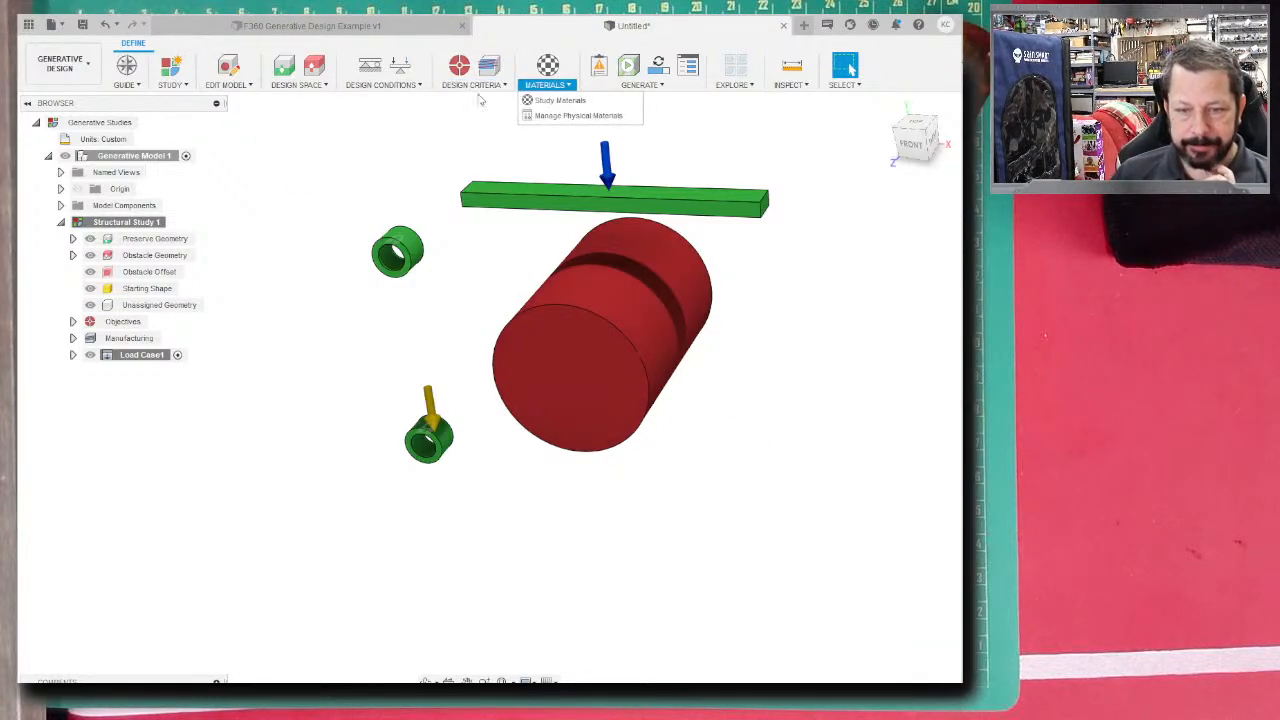
click(466, 102)
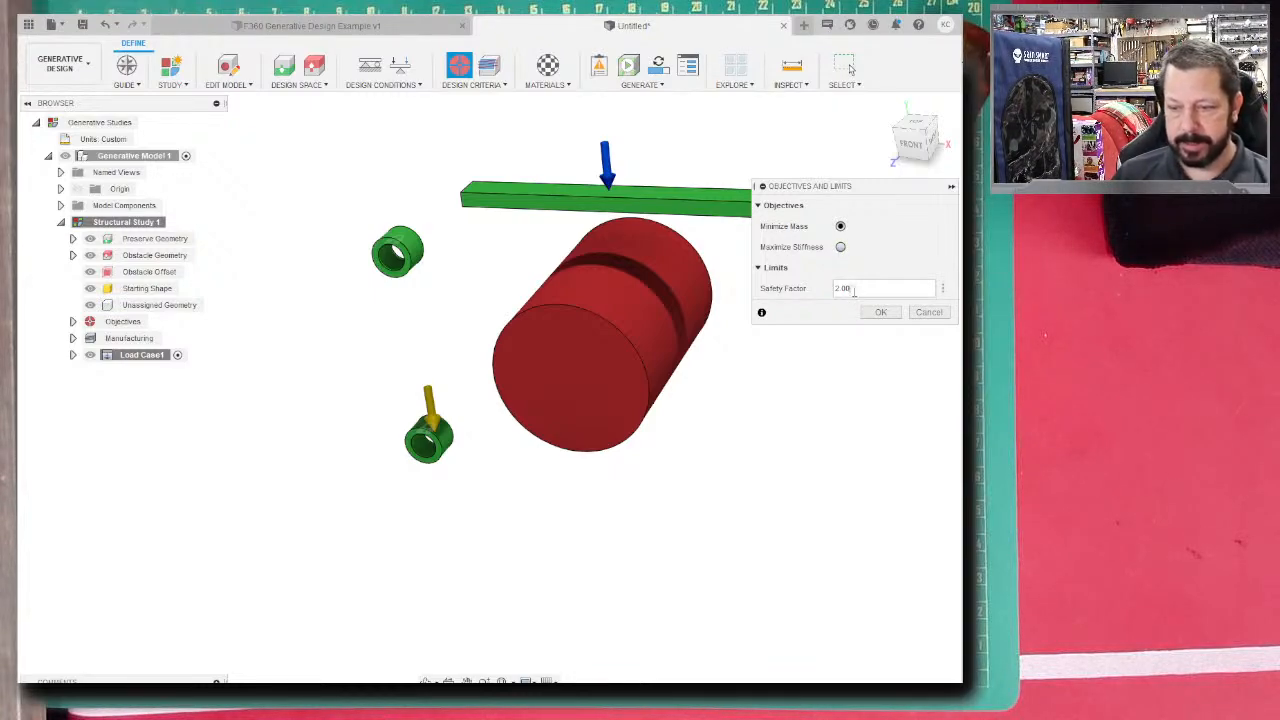
drag(852, 289, 834, 290)
click(856, 286)
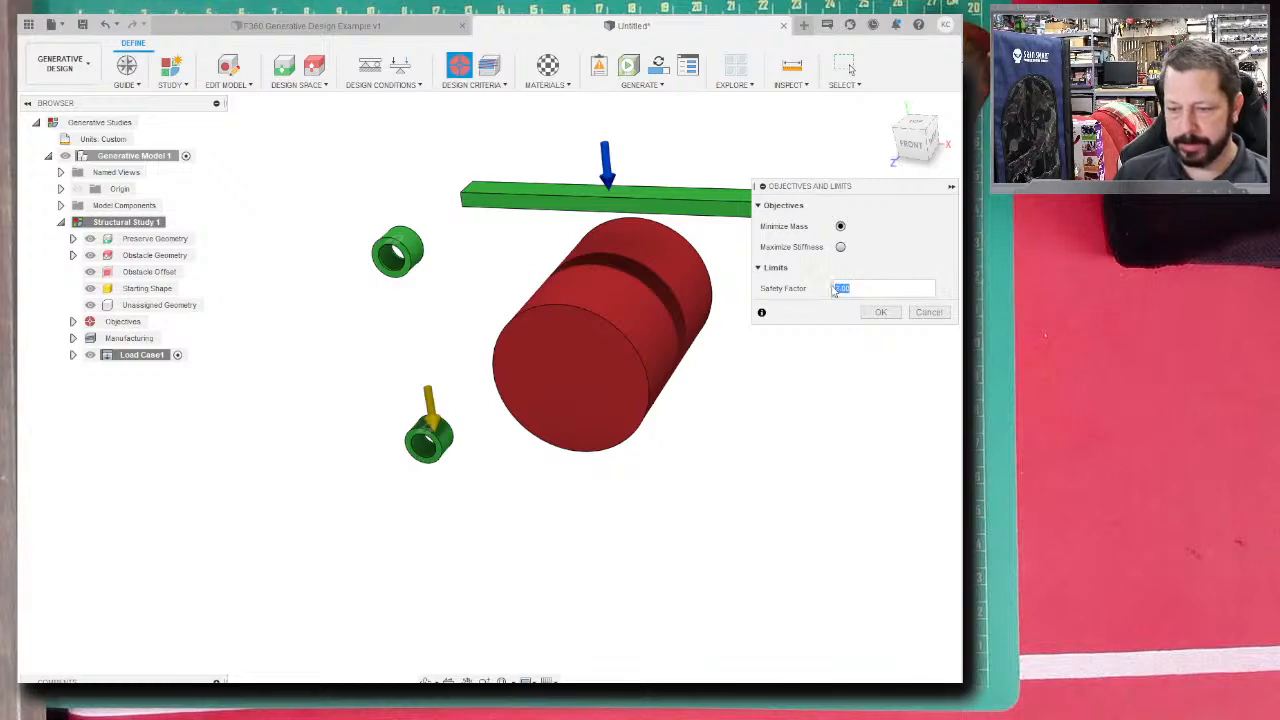
text(3)
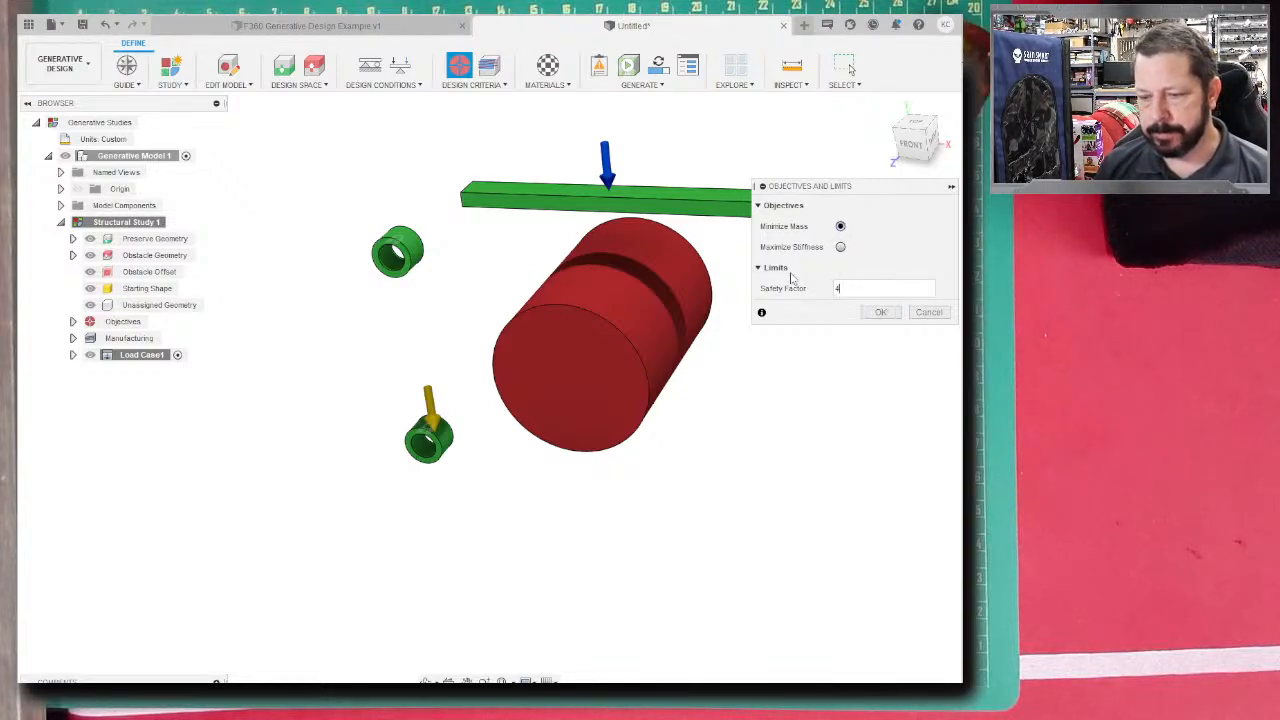
click(881, 312)
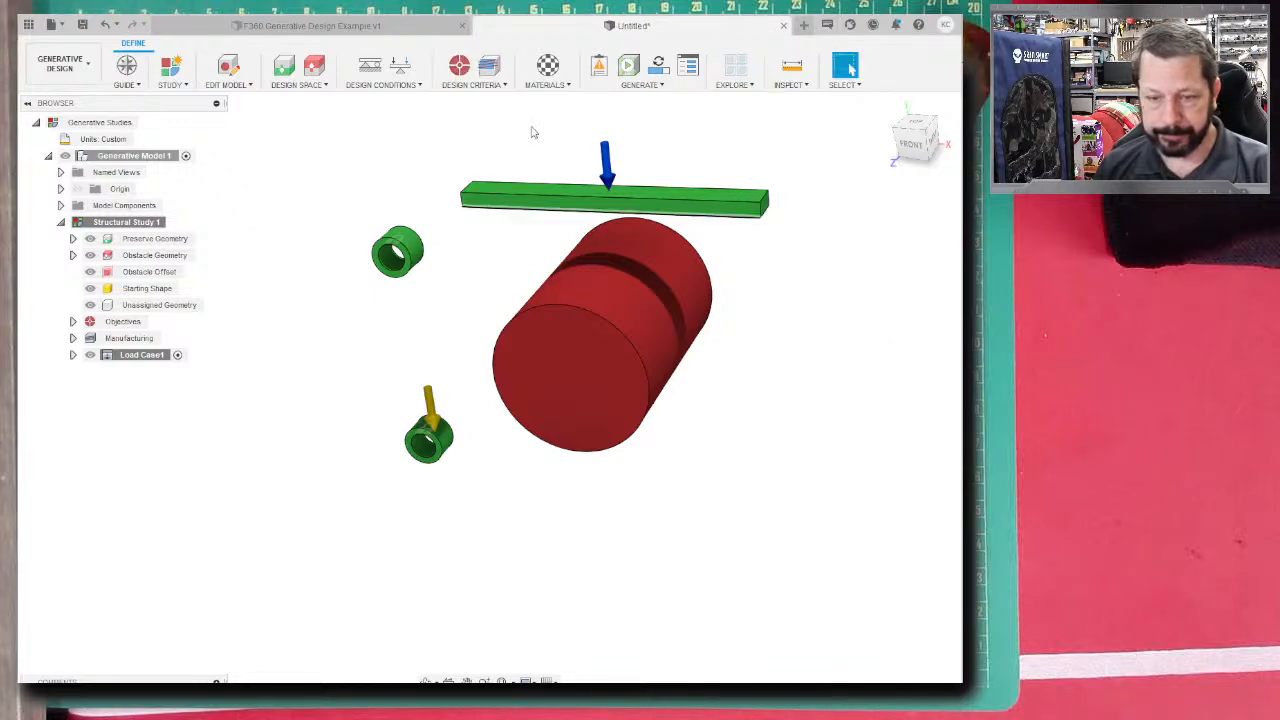
- Exclude milling from the study's manufacturing methods, with cost estimation off and unrestricted and additive kept on
click(474, 85)
click(476, 121)
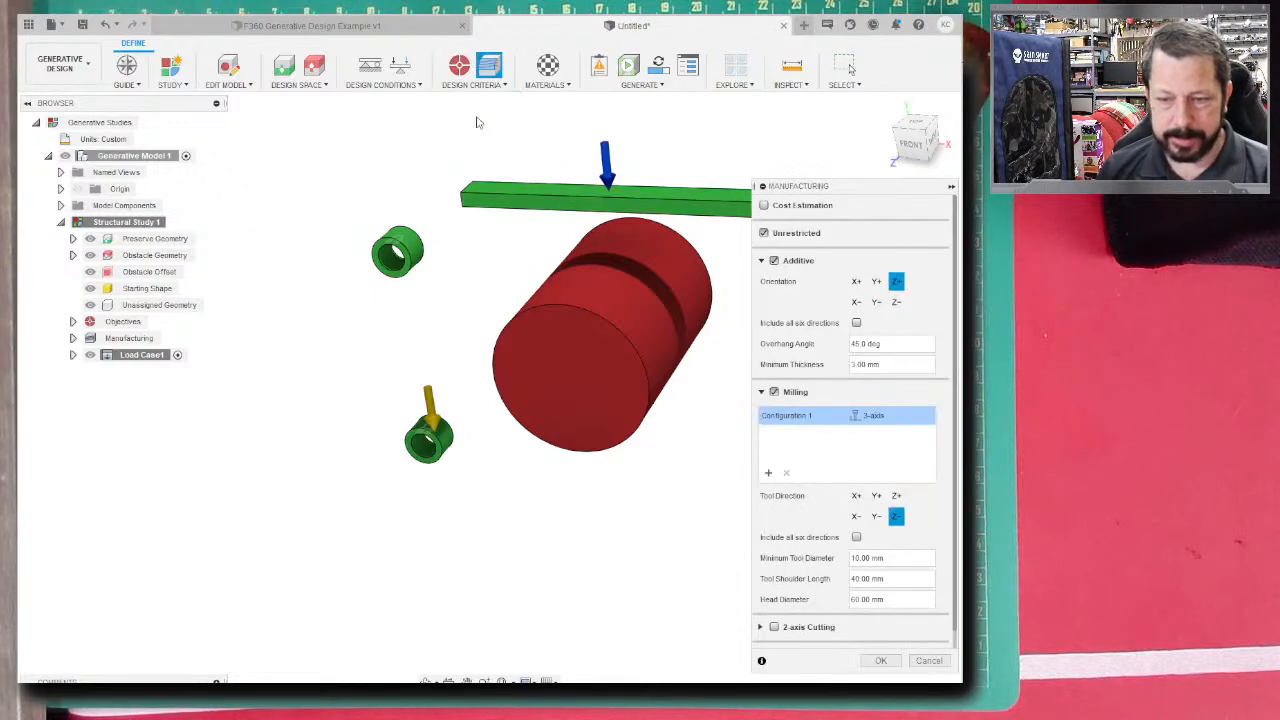
click(764, 205)
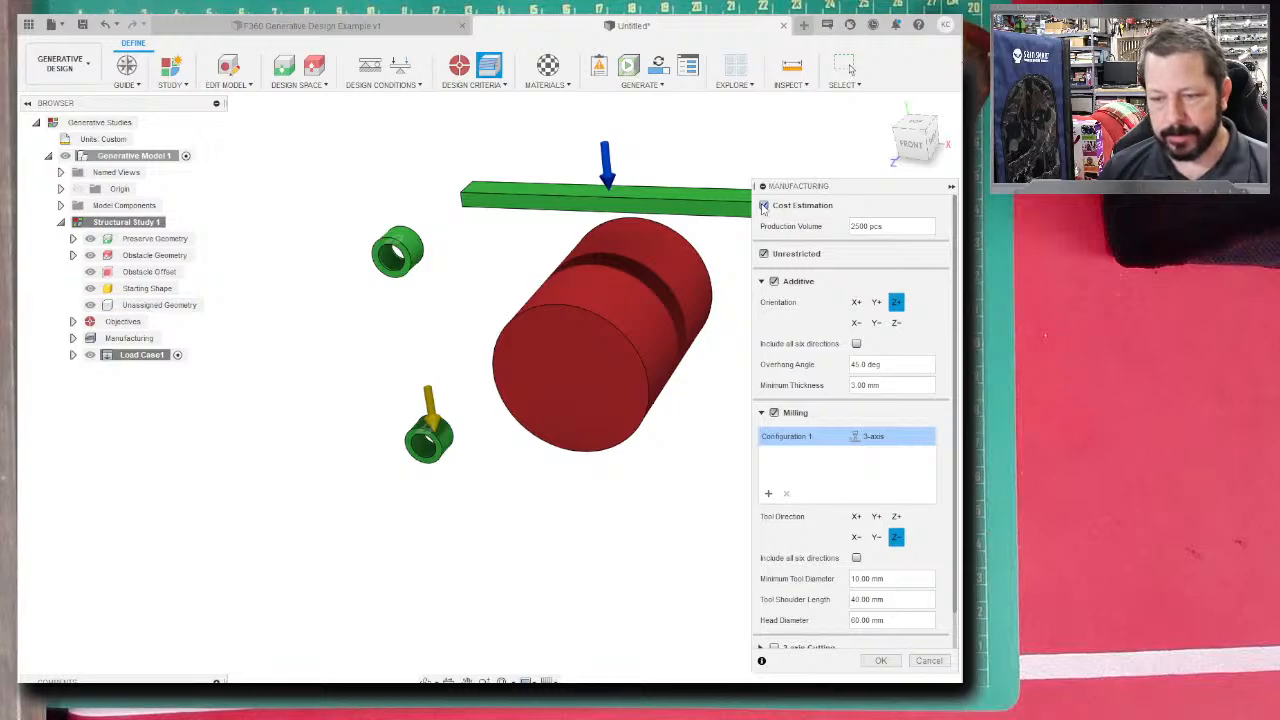
click(764, 205)
click(765, 233)
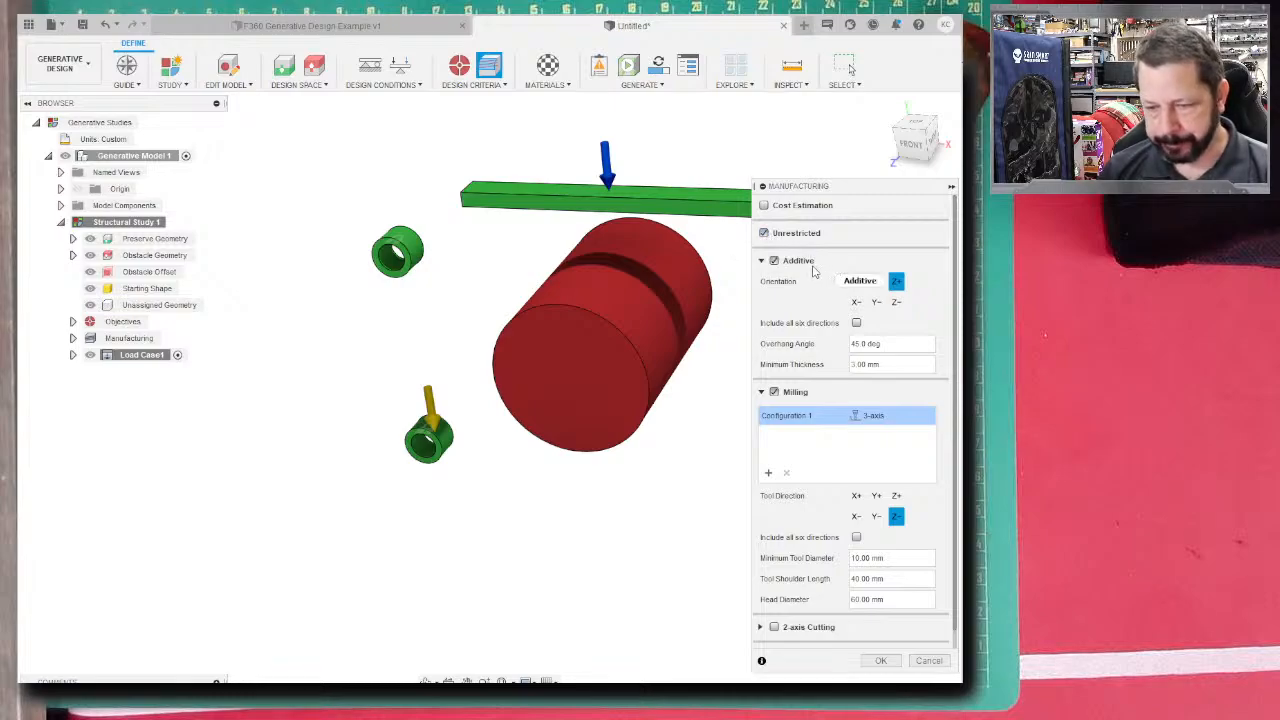
scroll(814, 268, down, 1)
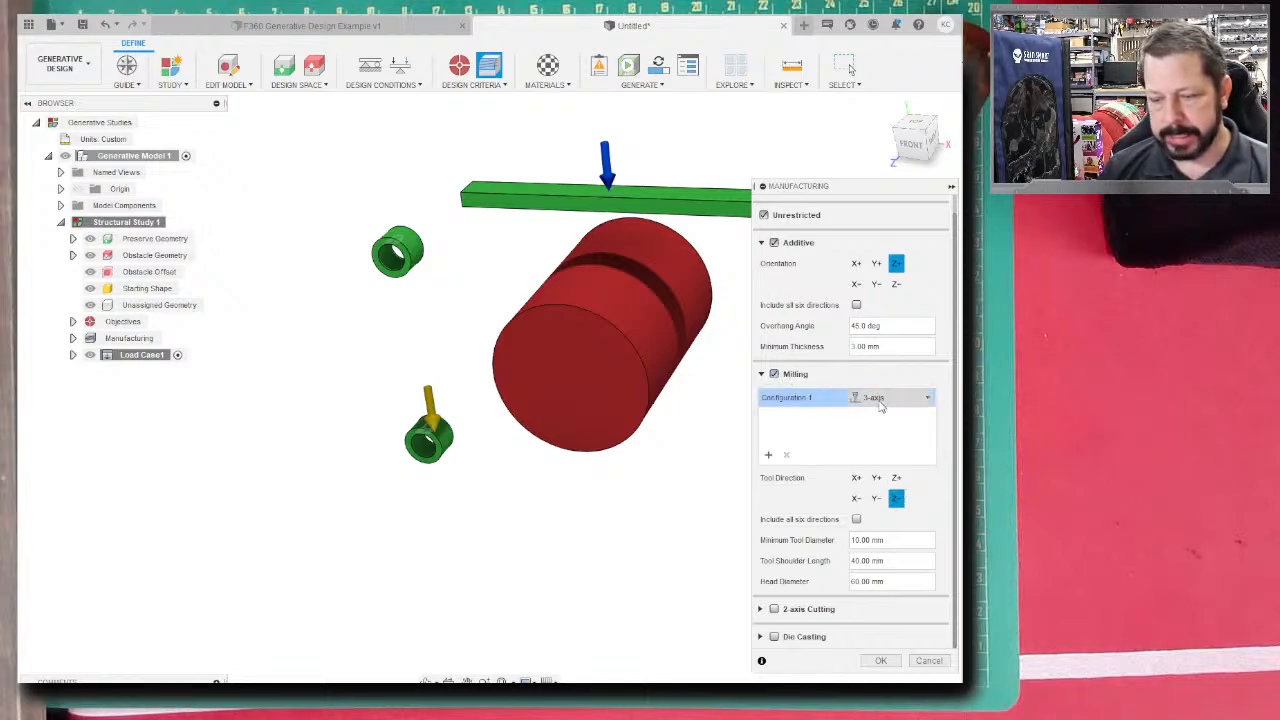
click(880, 400)
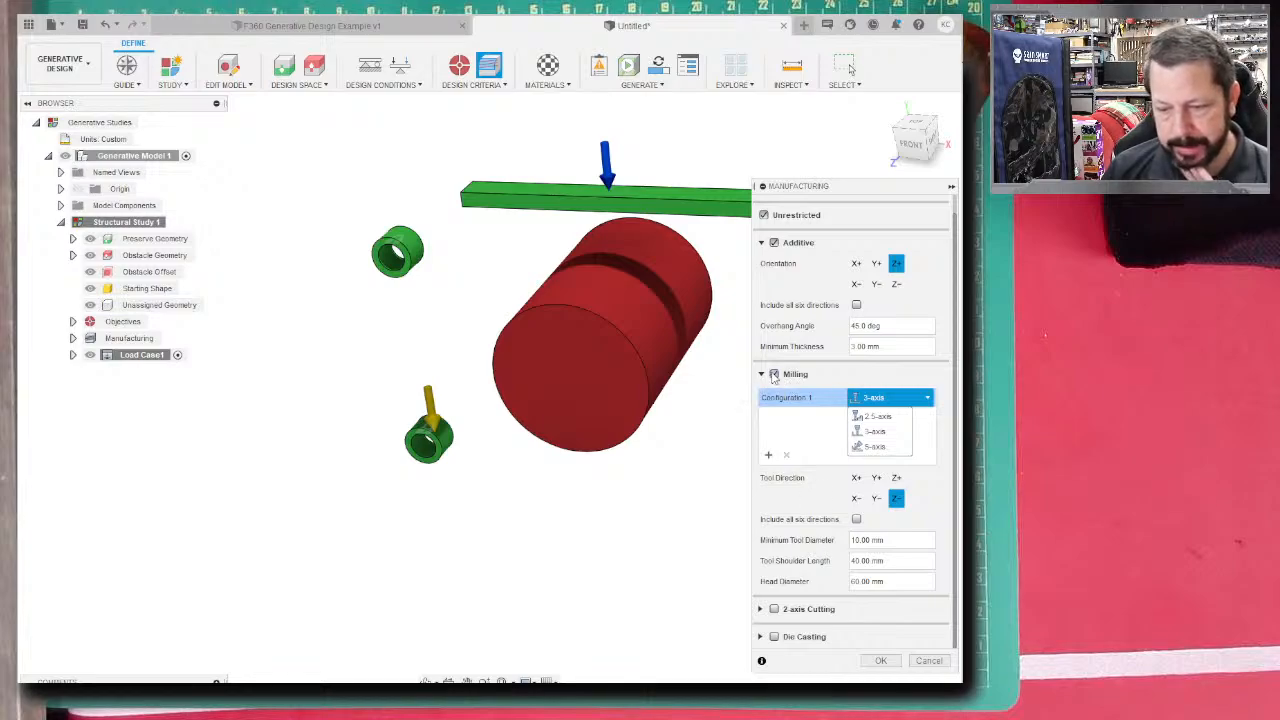
click(774, 374)
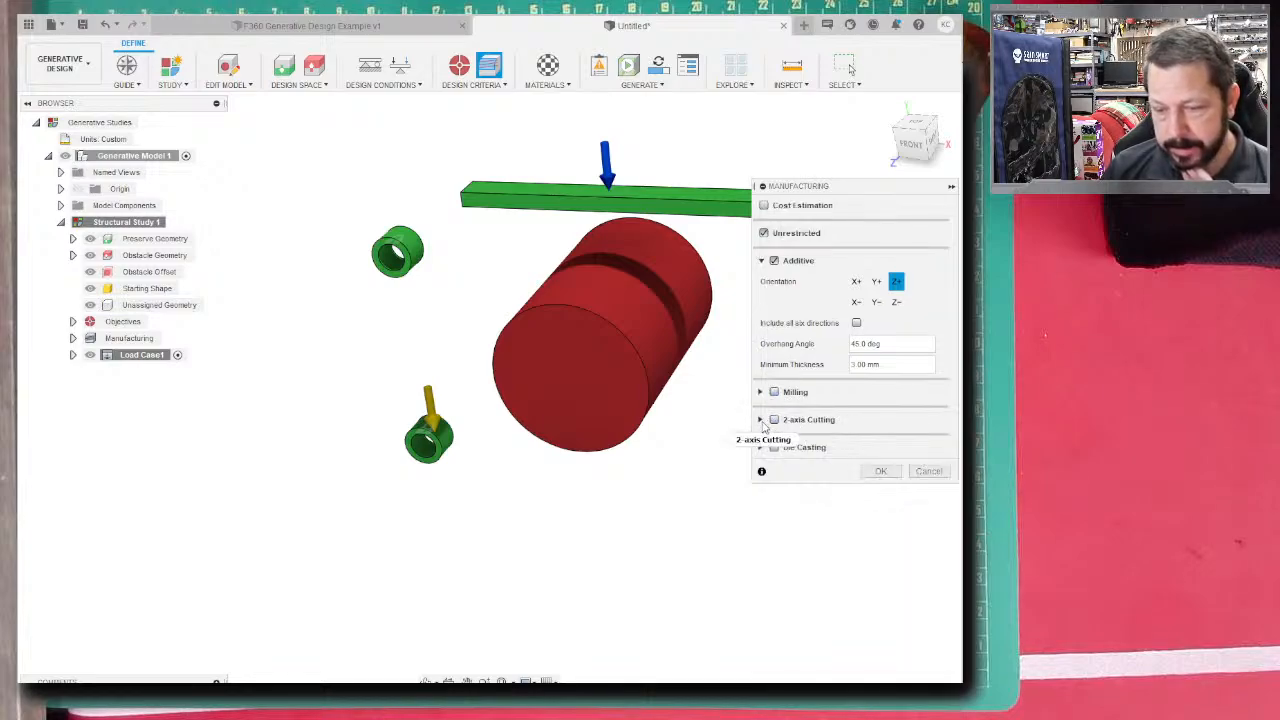
- Review the 2-axis cutting settings and try to enable die casting as a manufacturing method
click(761, 421)
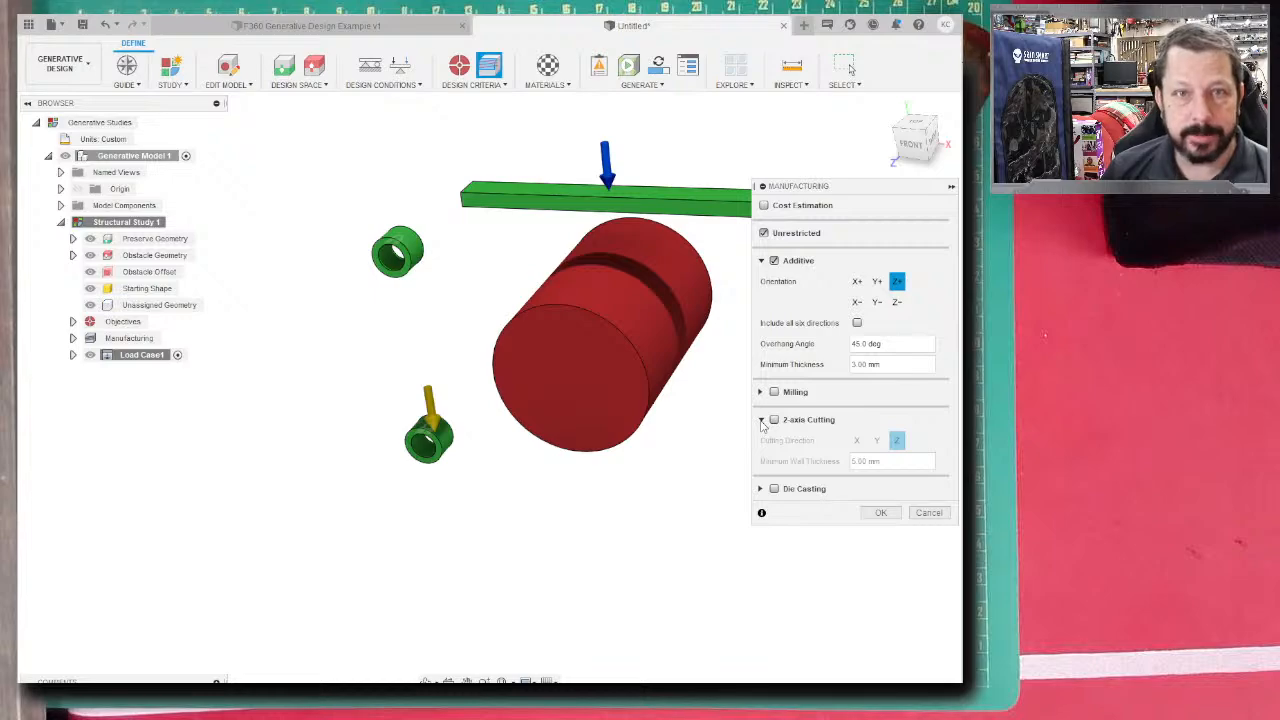
click(761, 421)
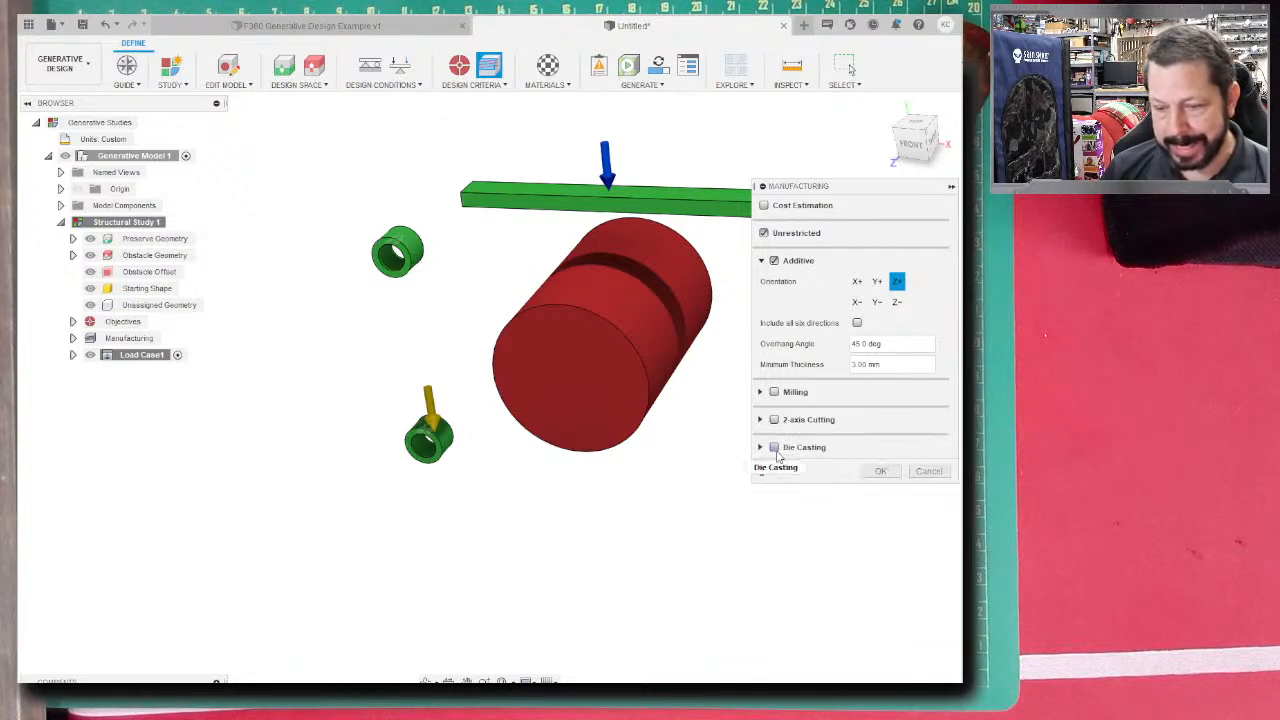
click(774, 447)
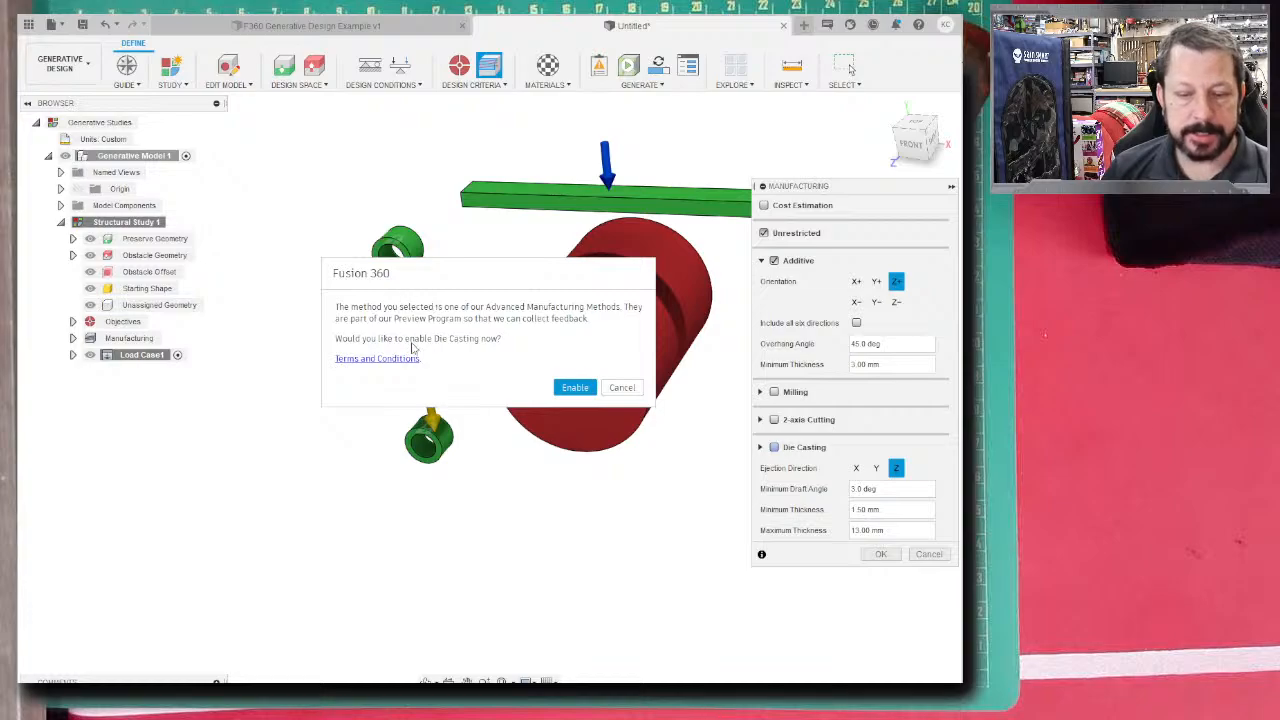
click(624, 388)
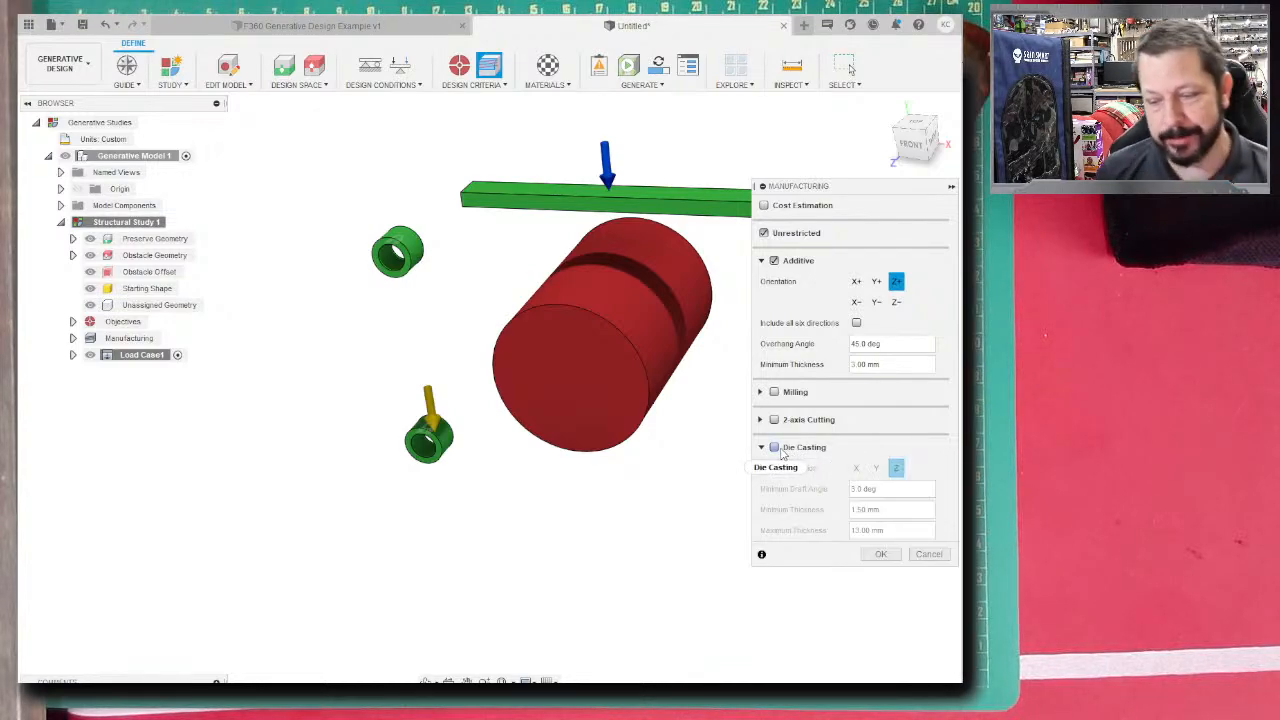
mouse_move(783, 455)
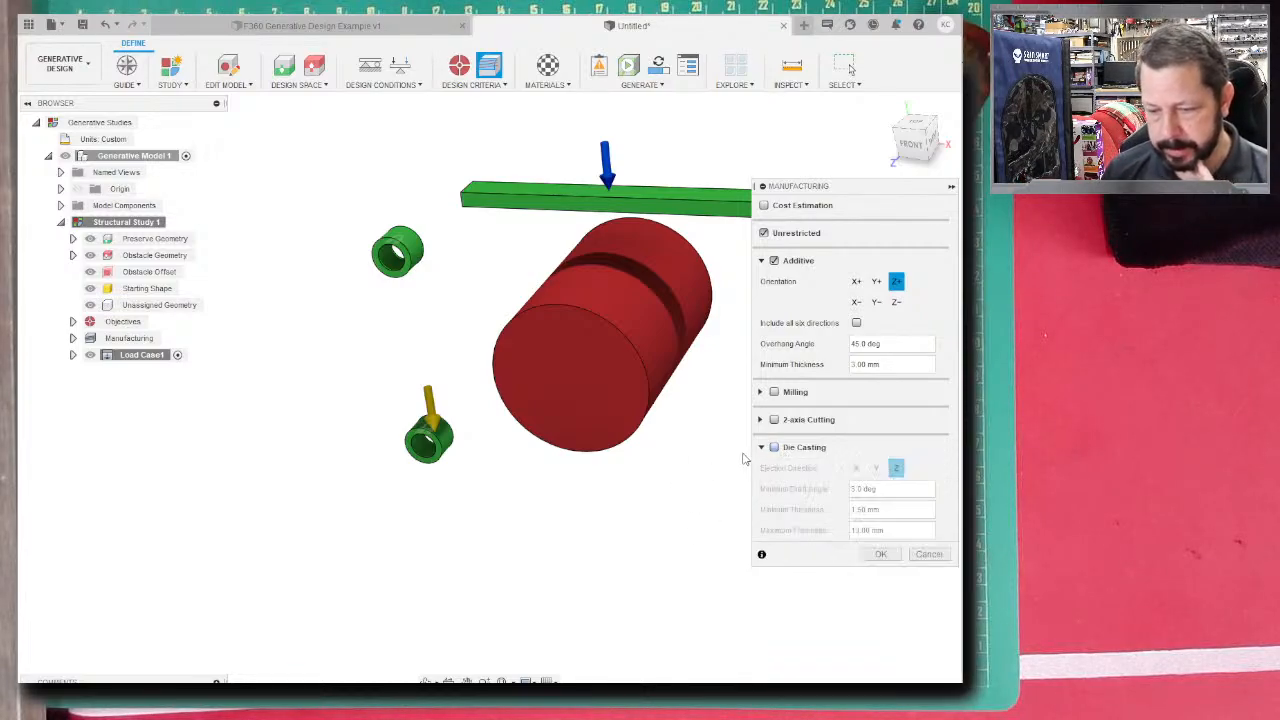
click(761, 448)
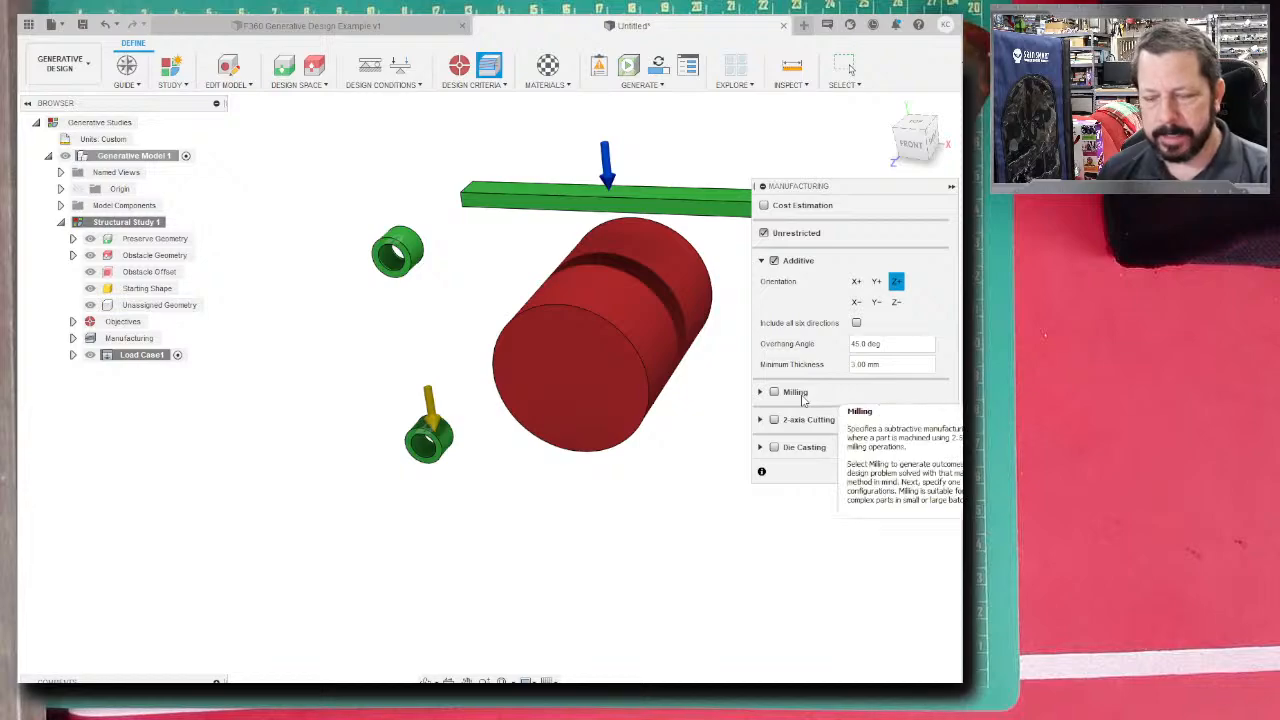
- Try all six build orientations for the additive method and restore Z+ as the only one selected
mouse_move(778, 400)
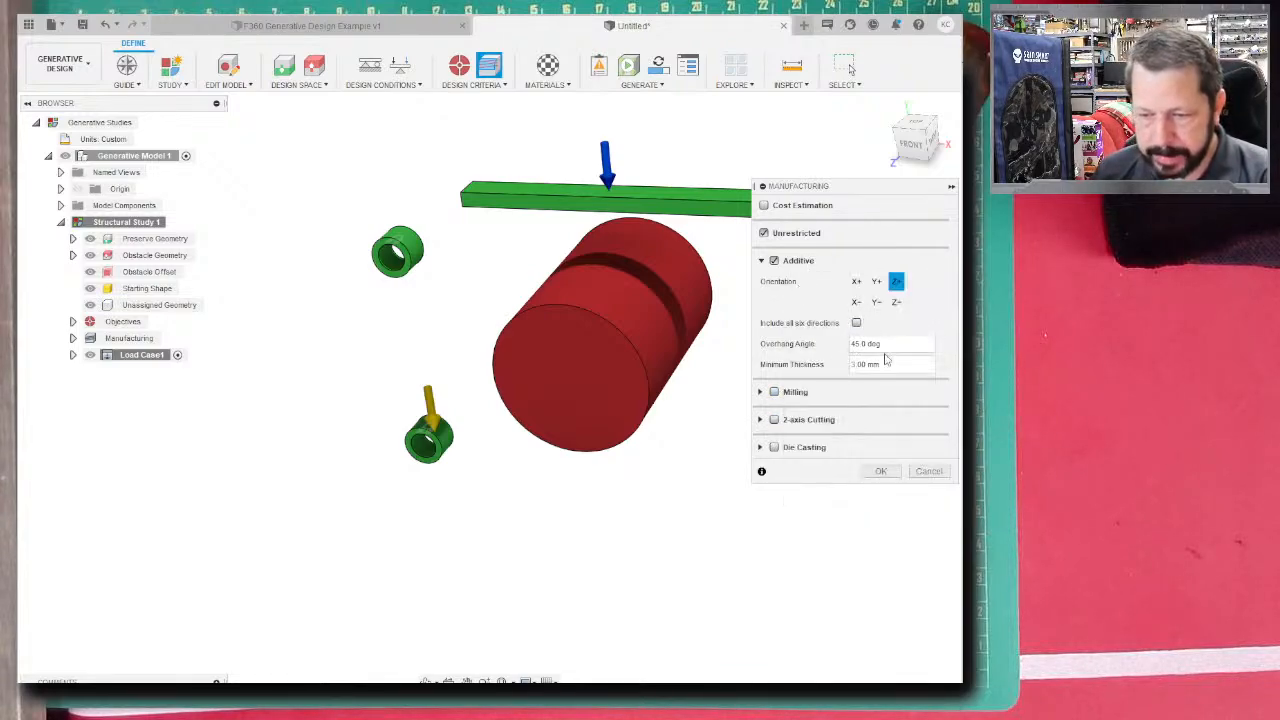
mouse_move(883, 351)
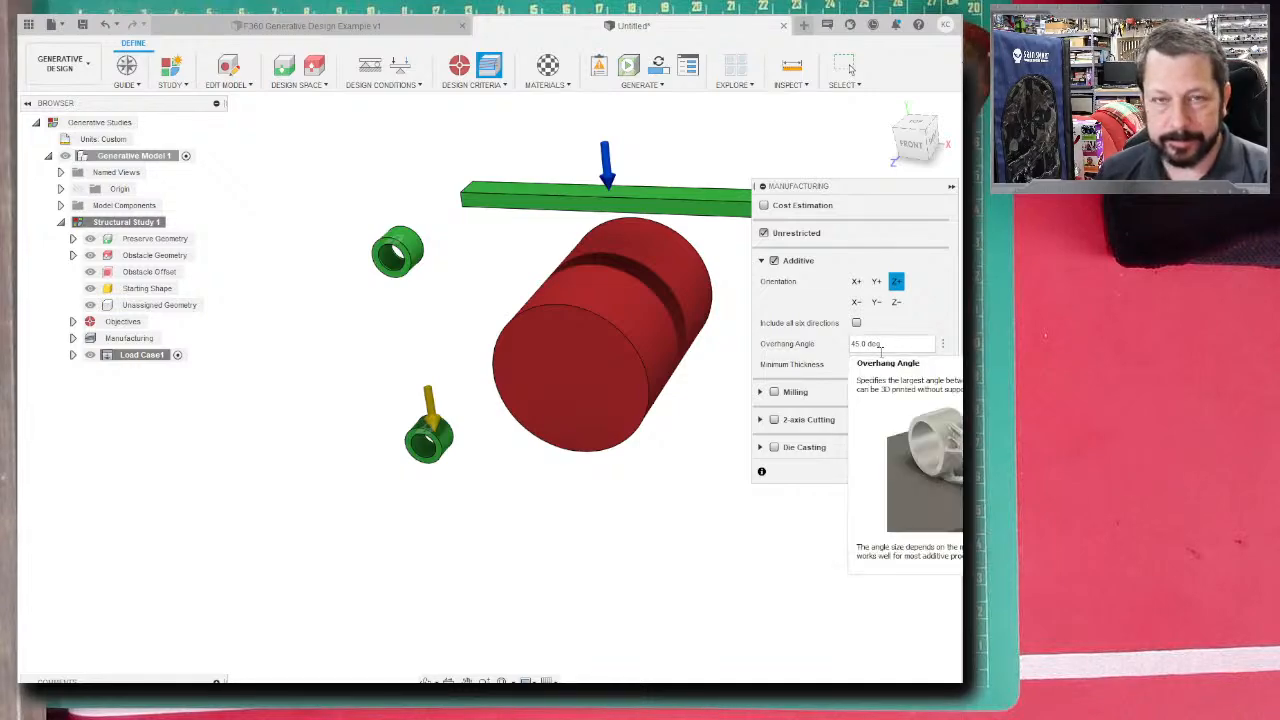
click(896, 302)
click(876, 302)
click(876, 283)
click(856, 282)
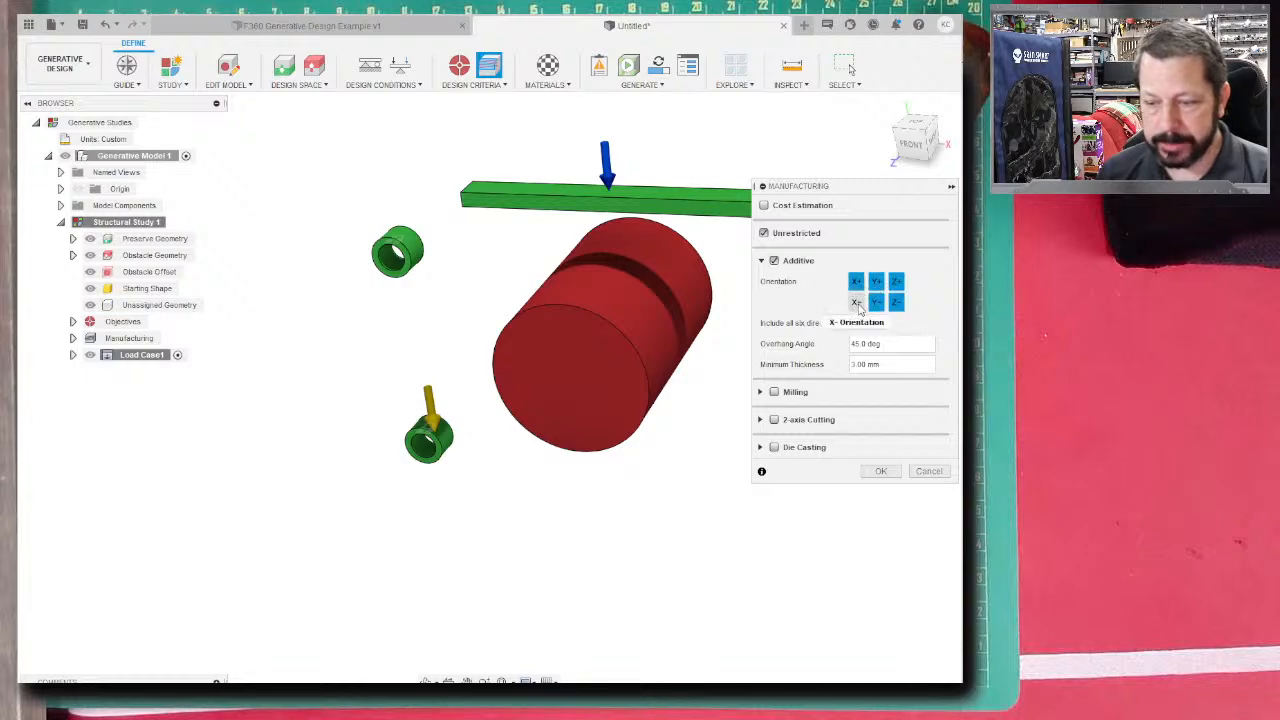
click(856, 303)
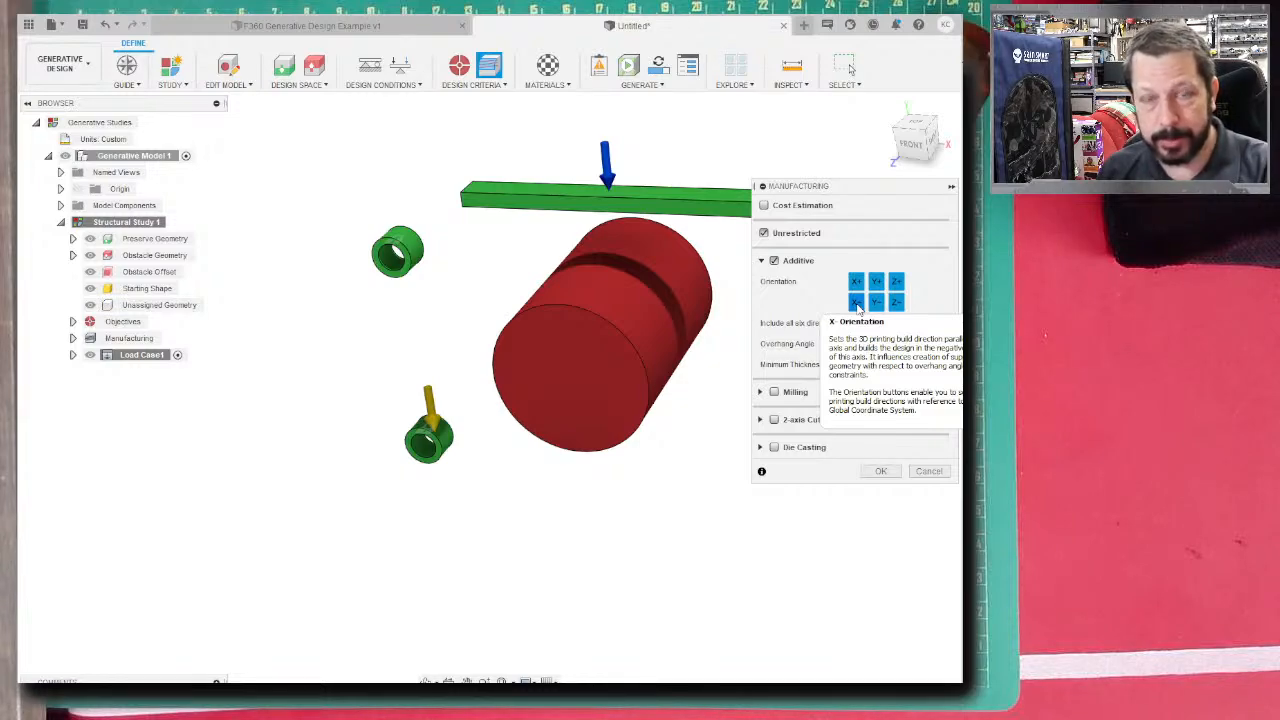
click(856, 303)
click(856, 281)
click(876, 281)
click(876, 302)
click(896, 302)
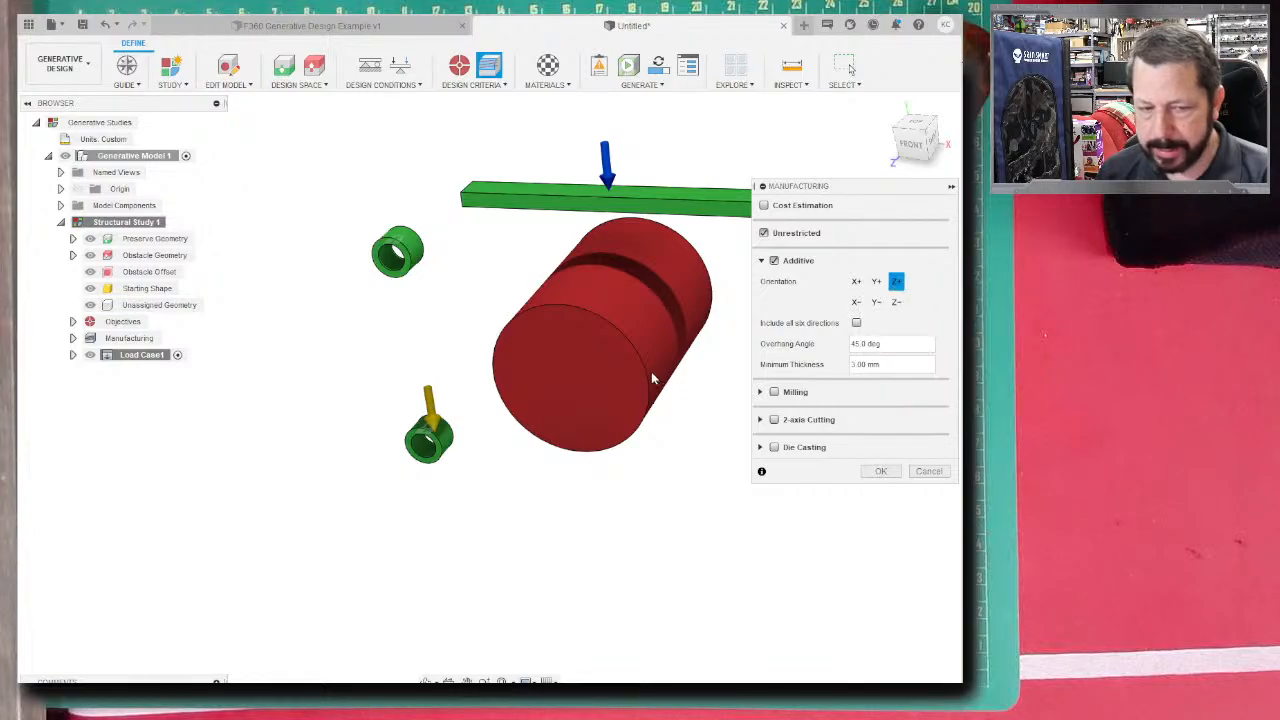
- Exclude unrestricted from the study's manufacturing methods, leaving only additive with the Z+ orientation
shift+middle_drag(526, 449, 455, 448)
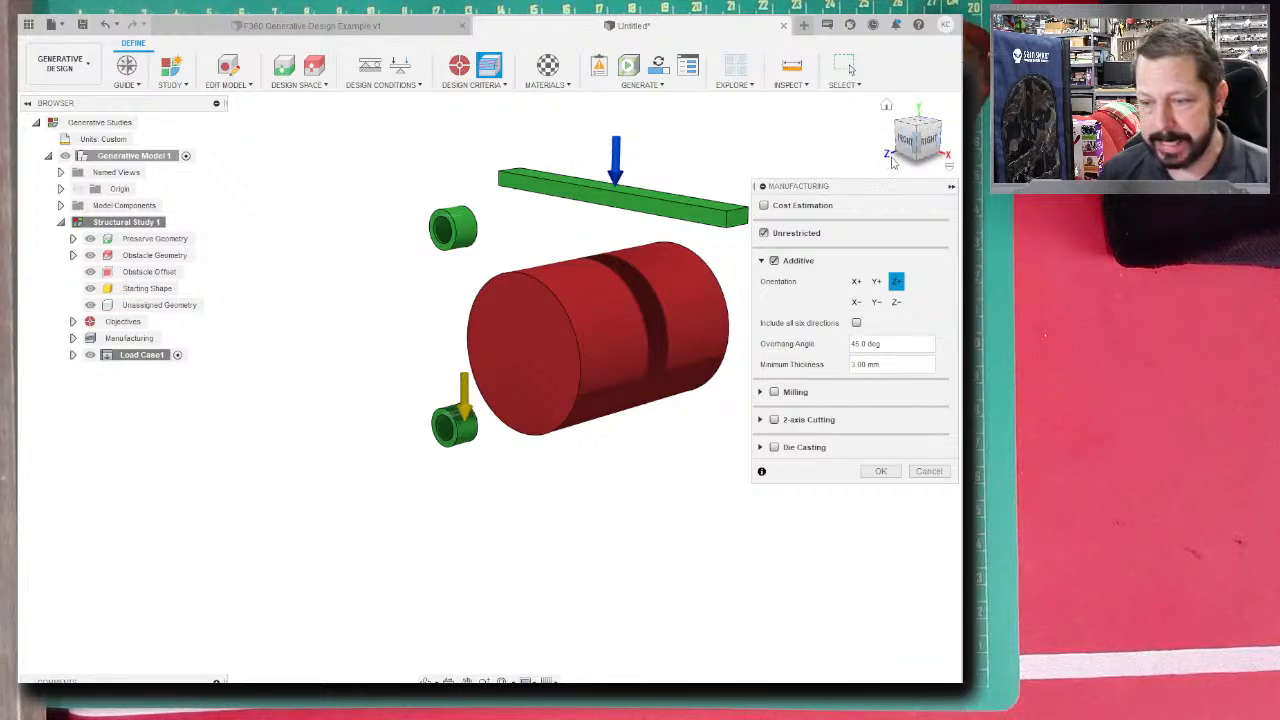
shift+middle_drag(433, 432, 535, 390)
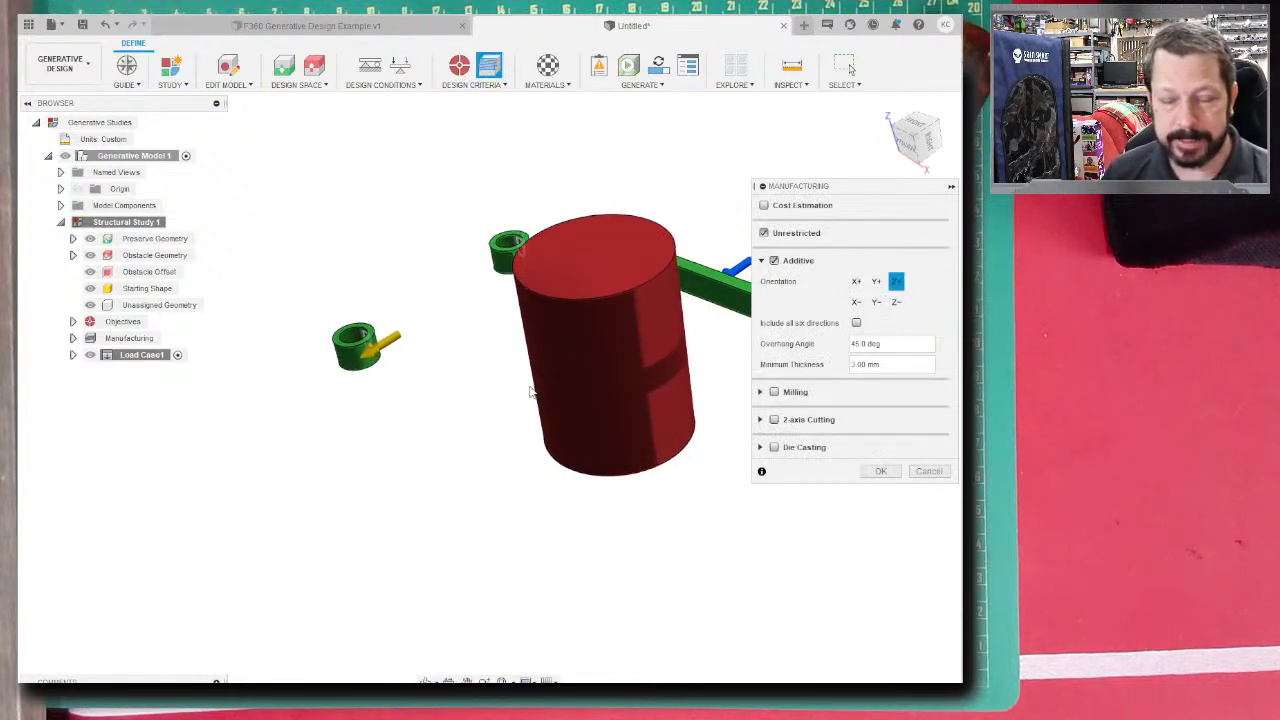
mouse_move(490, 315)
shift+middle_down()
mouse_move(494, 303)
mouse_move(527, 381)
mouse_move(528, 323)
mouse_move(443, 297)
mouse_move(520, 323)
mouse_move(495, 308)
shift+middle_up()
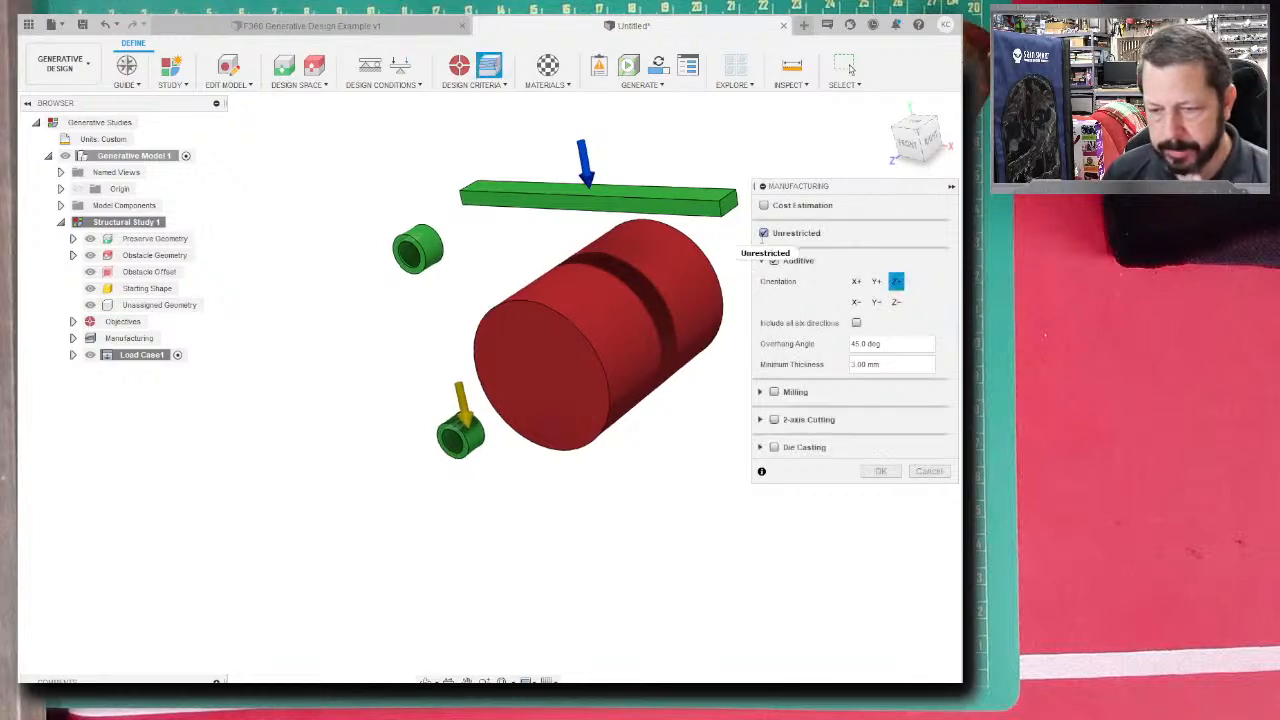
mouse_move(764, 240)
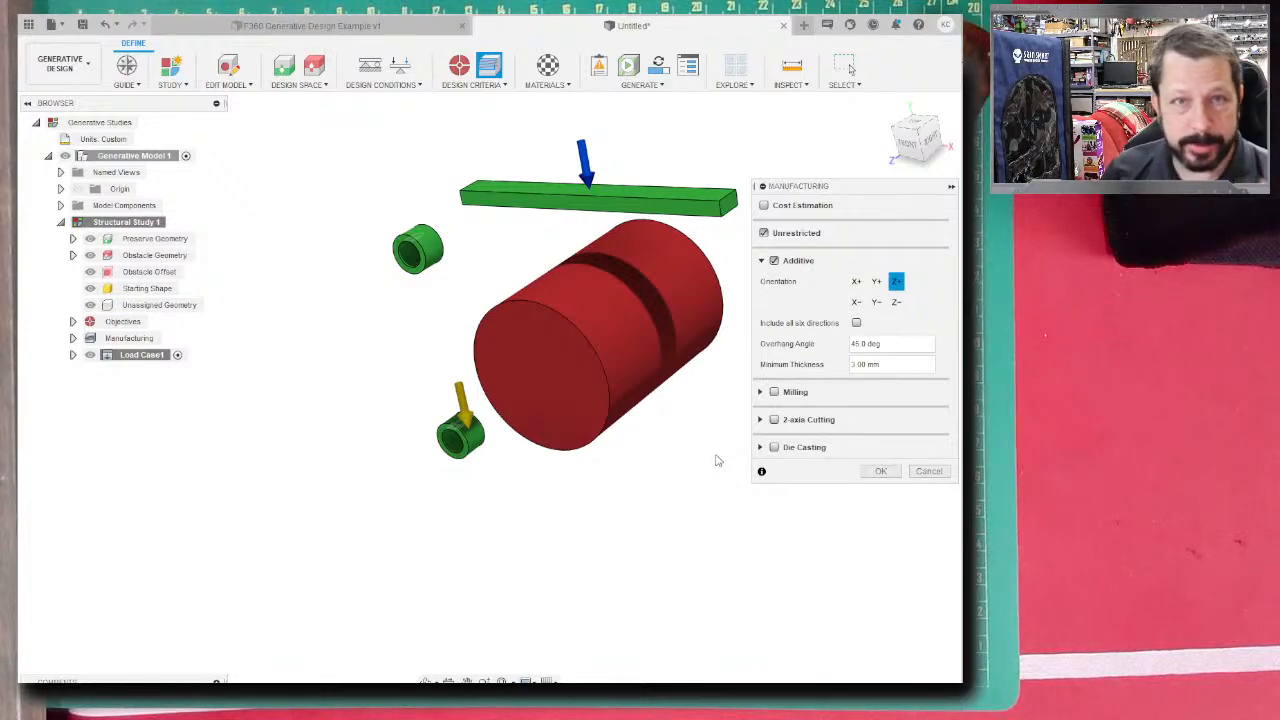
click(764, 233)
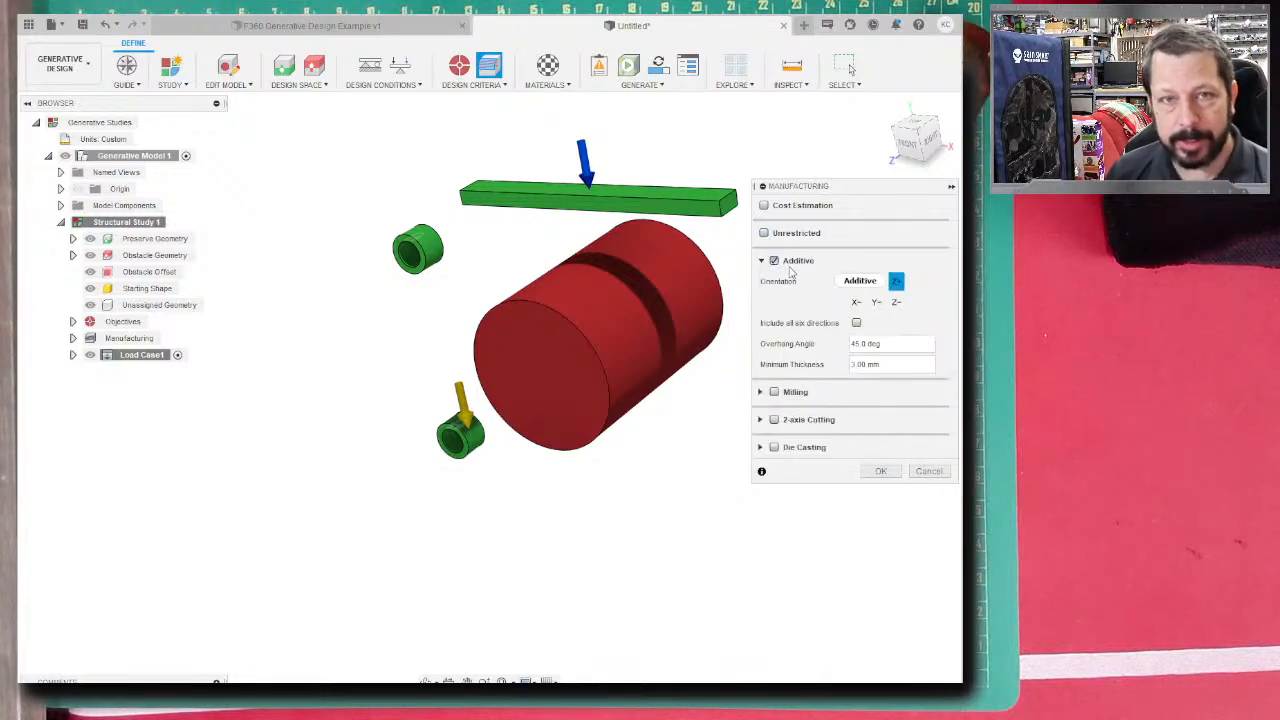
mouse_move(790, 272)
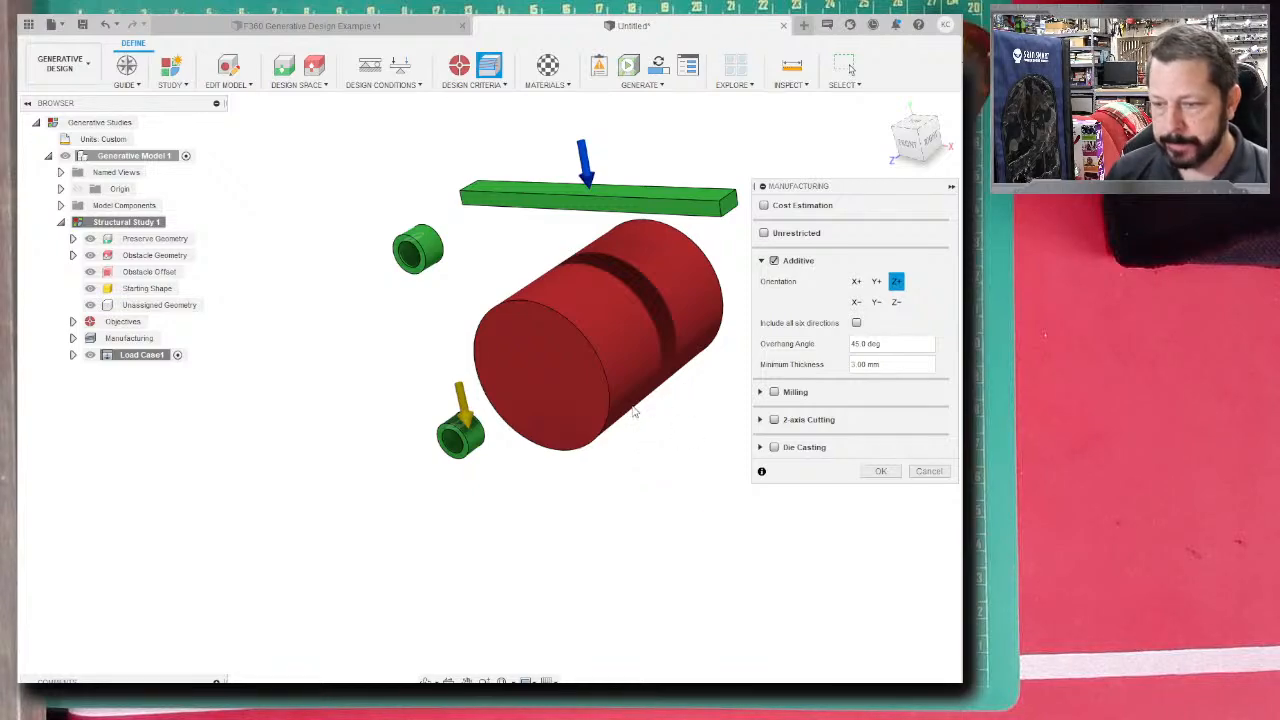
- Open the study materials and examine the metals in the Fusion 360 Additive Material Library
click(559, 85)
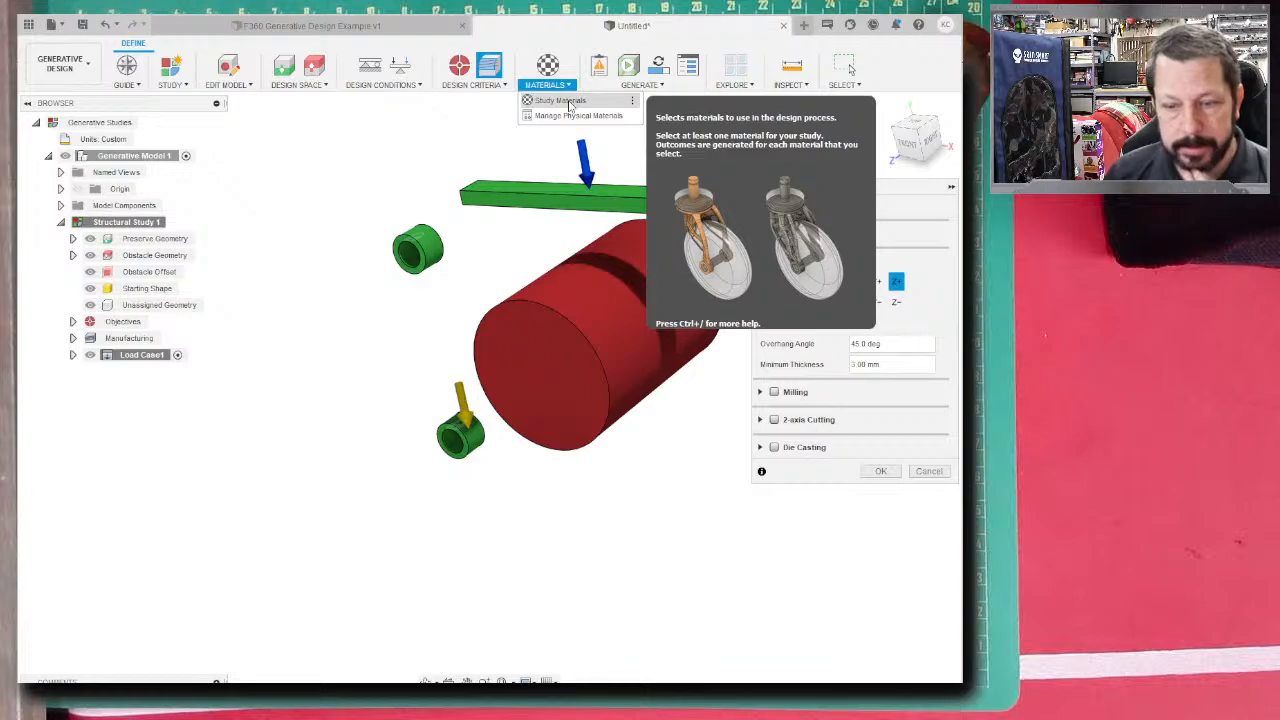
click(566, 101)
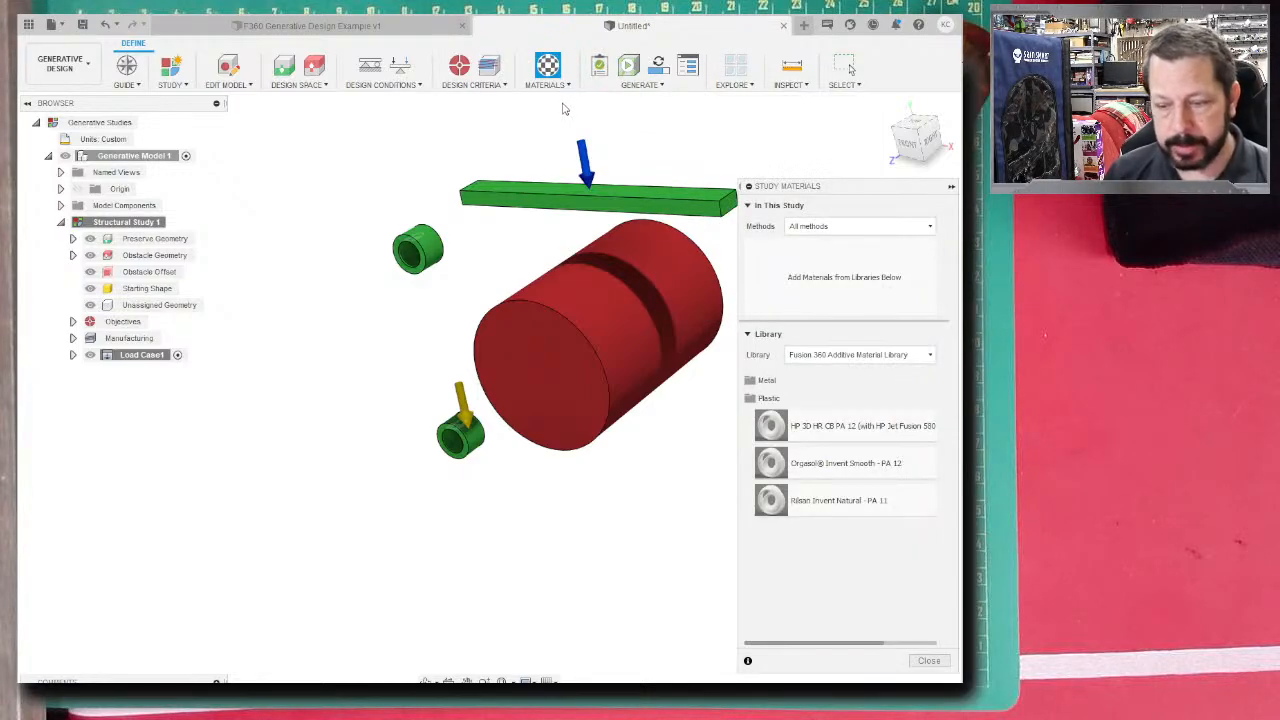
click(765, 381)
click(765, 381)
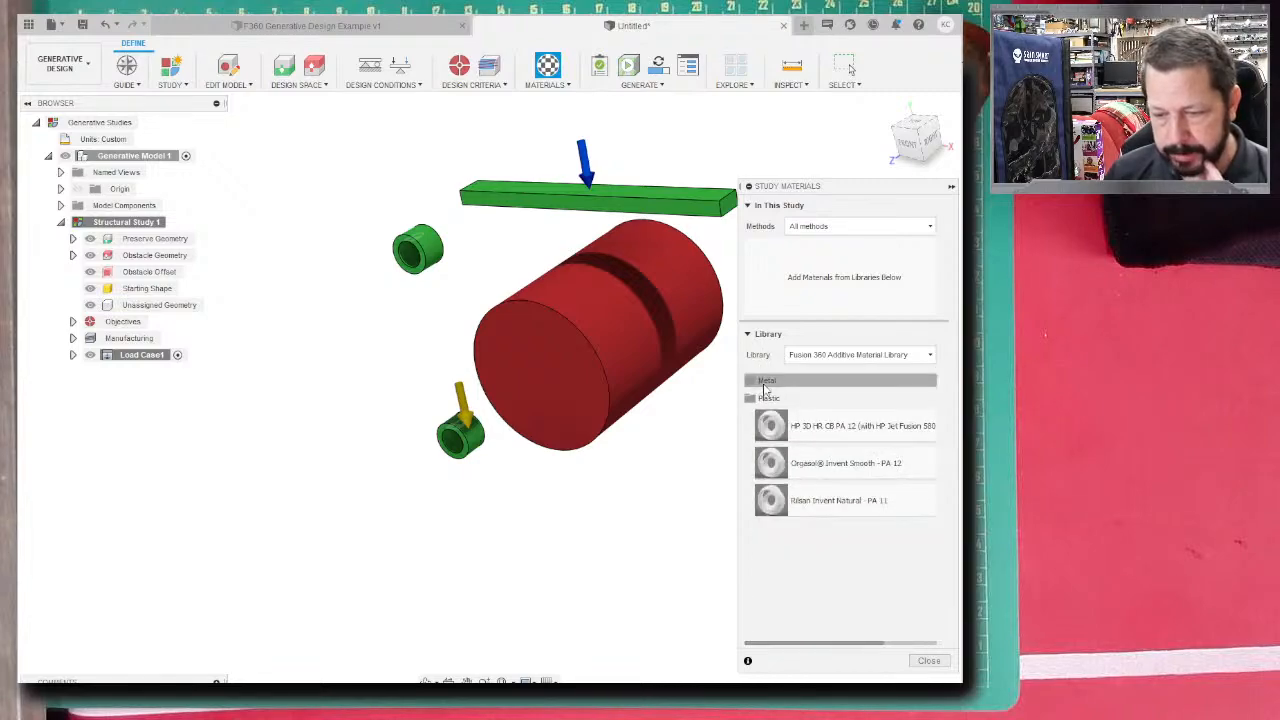
click(765, 383)
scroll(810, 445, down, 3)
scroll(812, 448, up, 3)
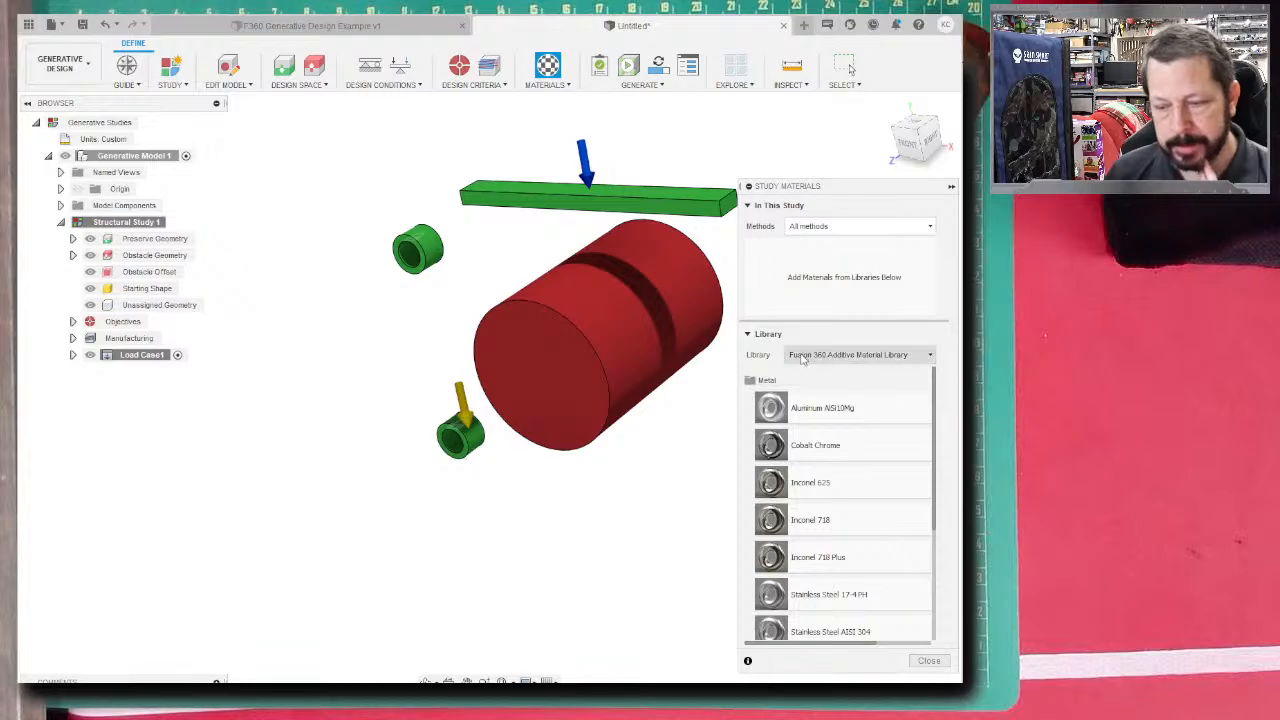
click(872, 357)
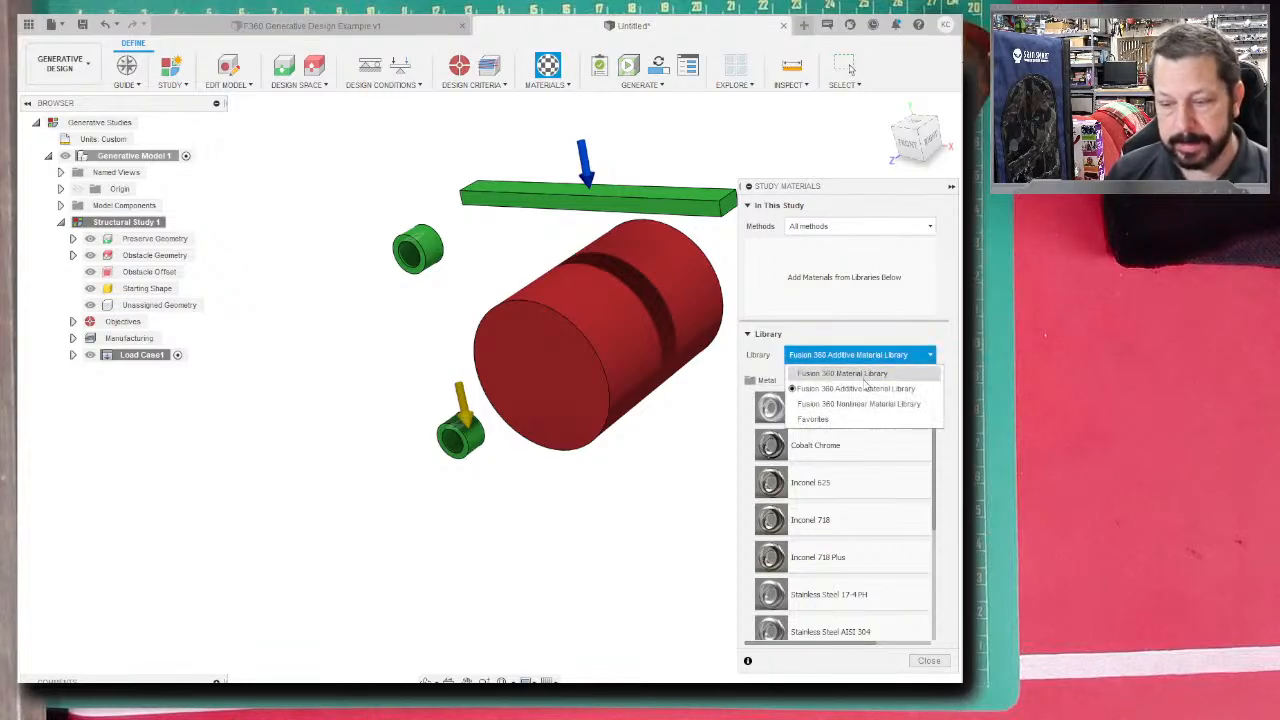
click(850, 388)
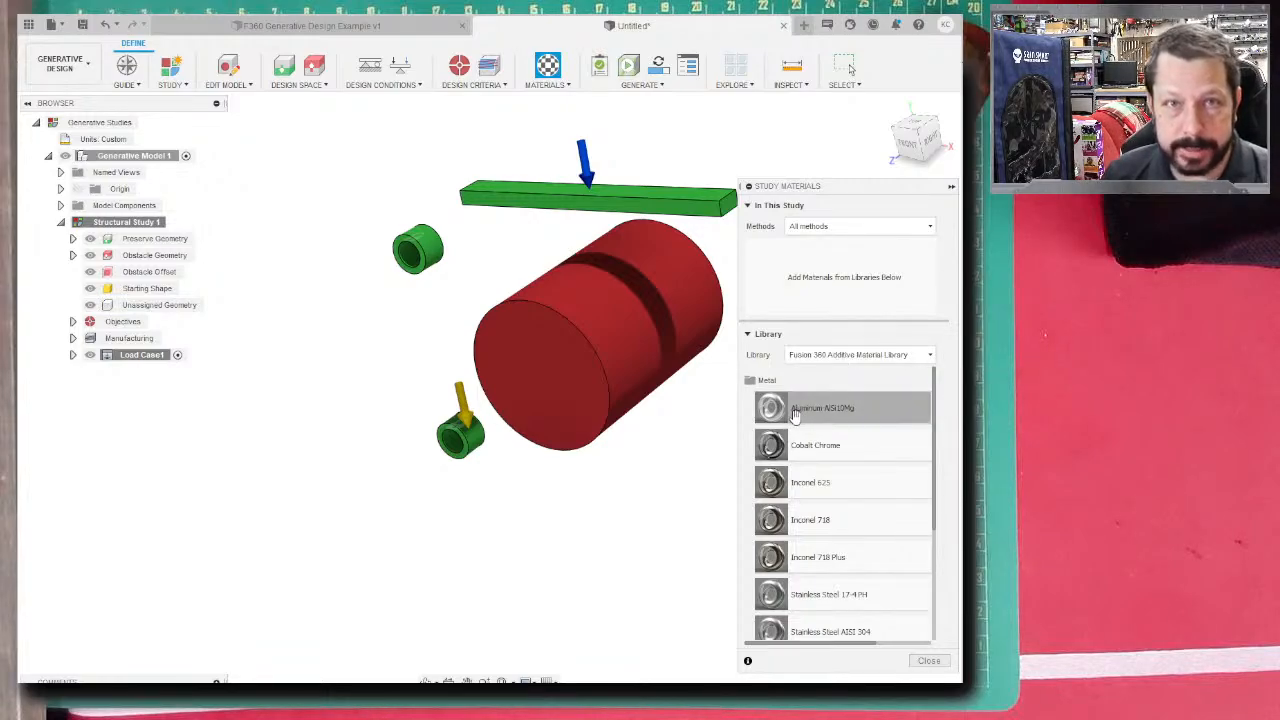
scroll(805, 420, down, 2)
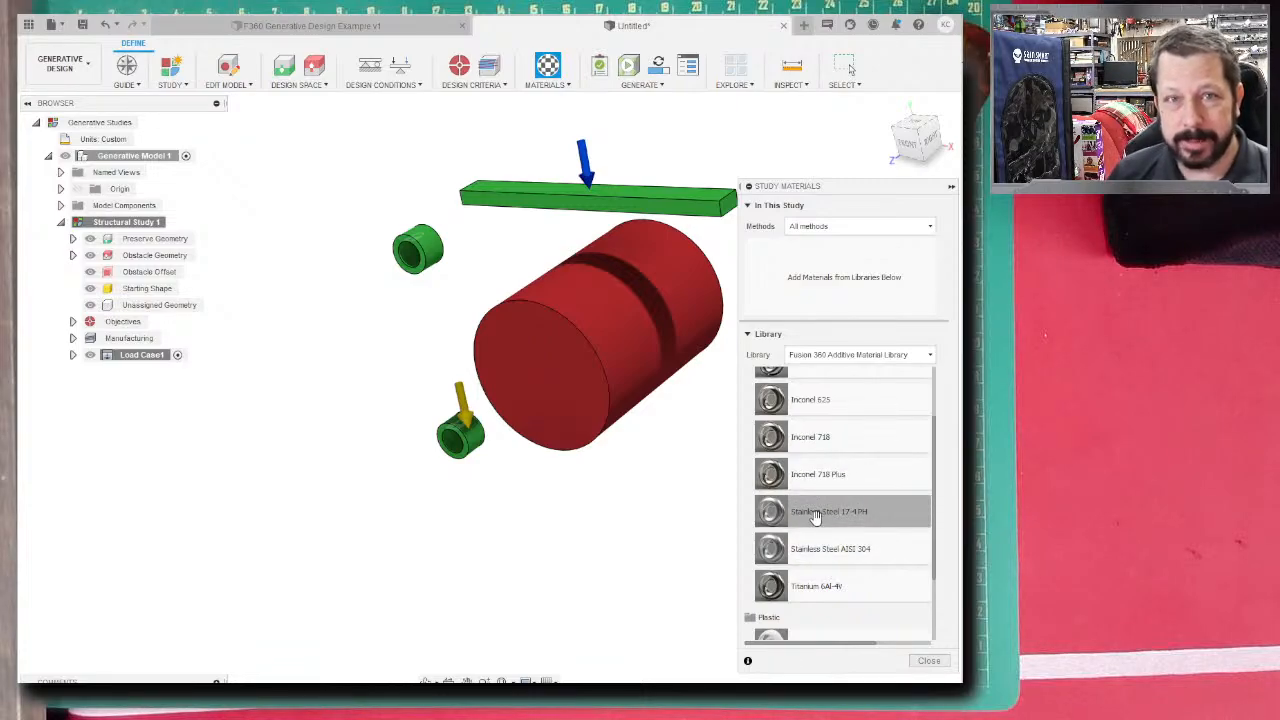
scroll(775, 405, up, 2)
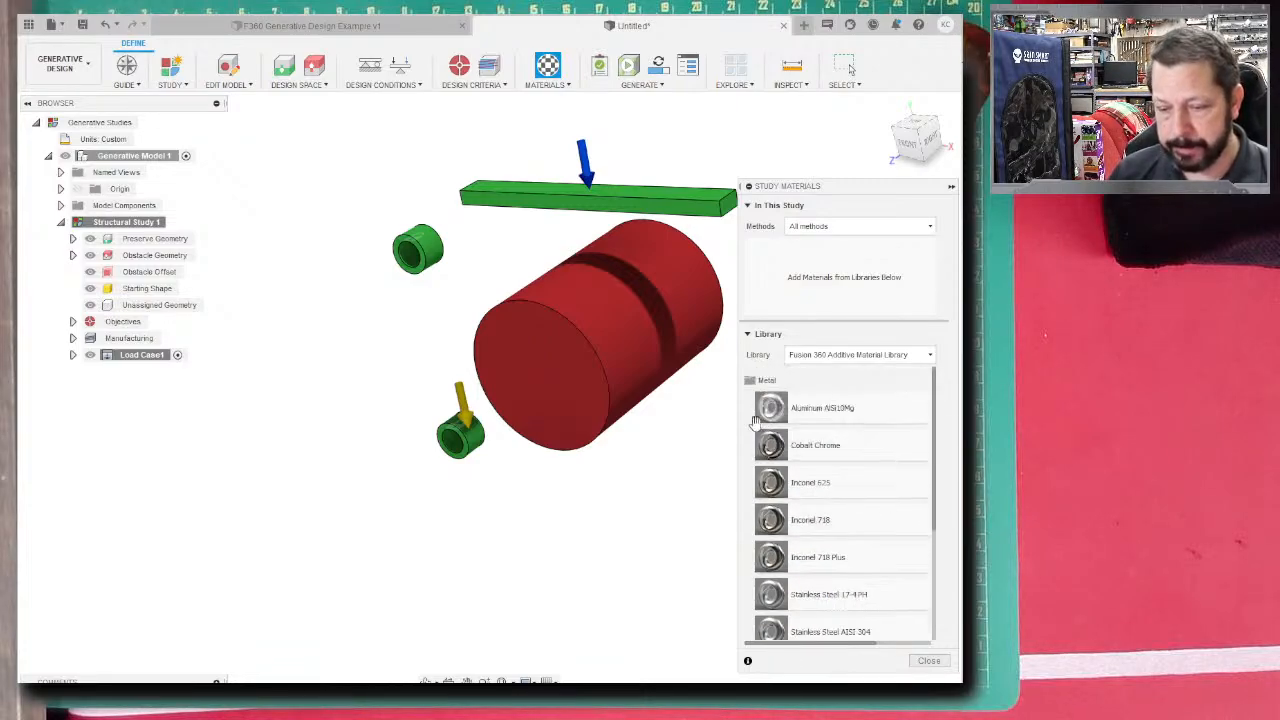
- Add the plastic HP 3D HR CB PA 12 (with HP Jet Fusion 580 Color 3D Printer) to the study materials
click(751, 382)
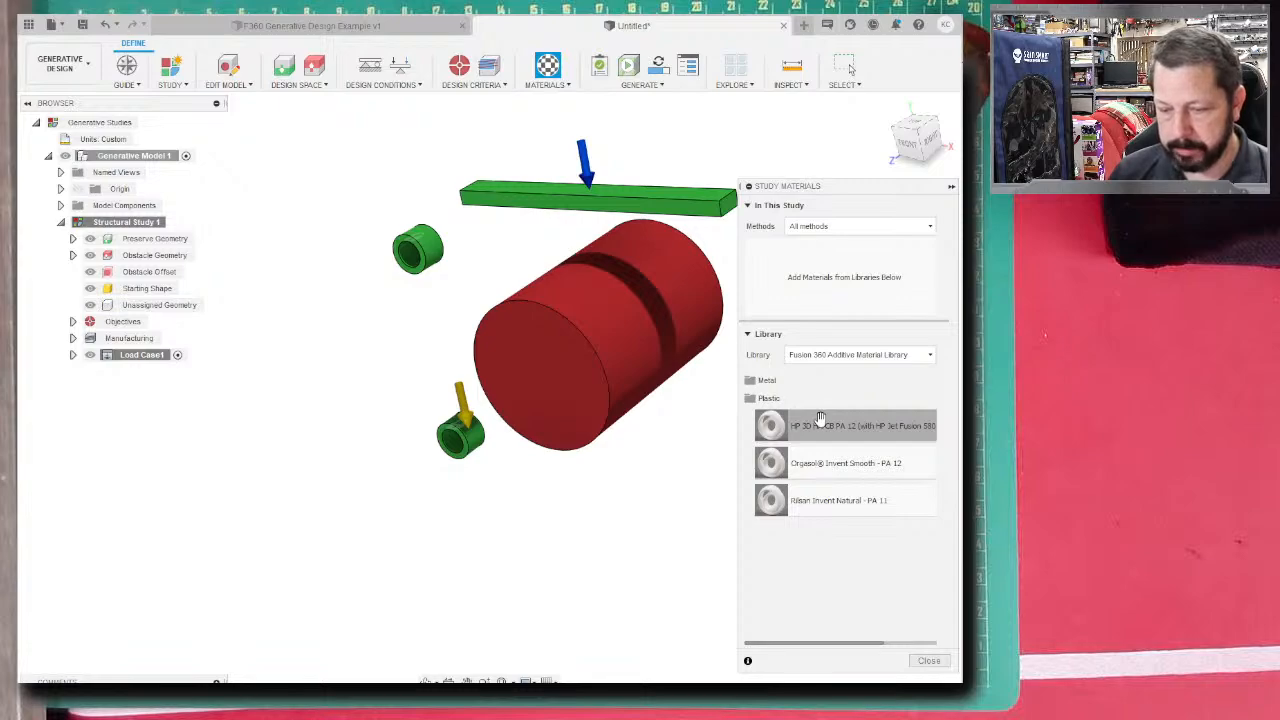
drag(818, 418, 680, 210)
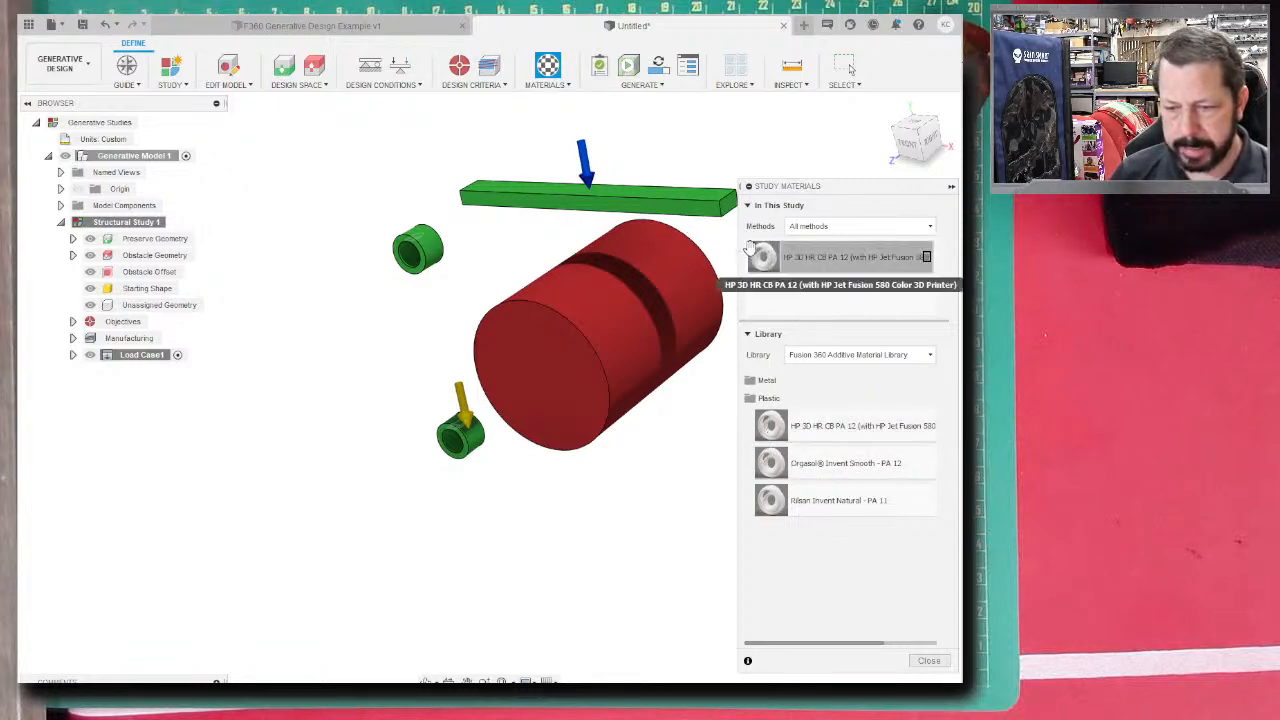
drag(764, 253, 793, 256)
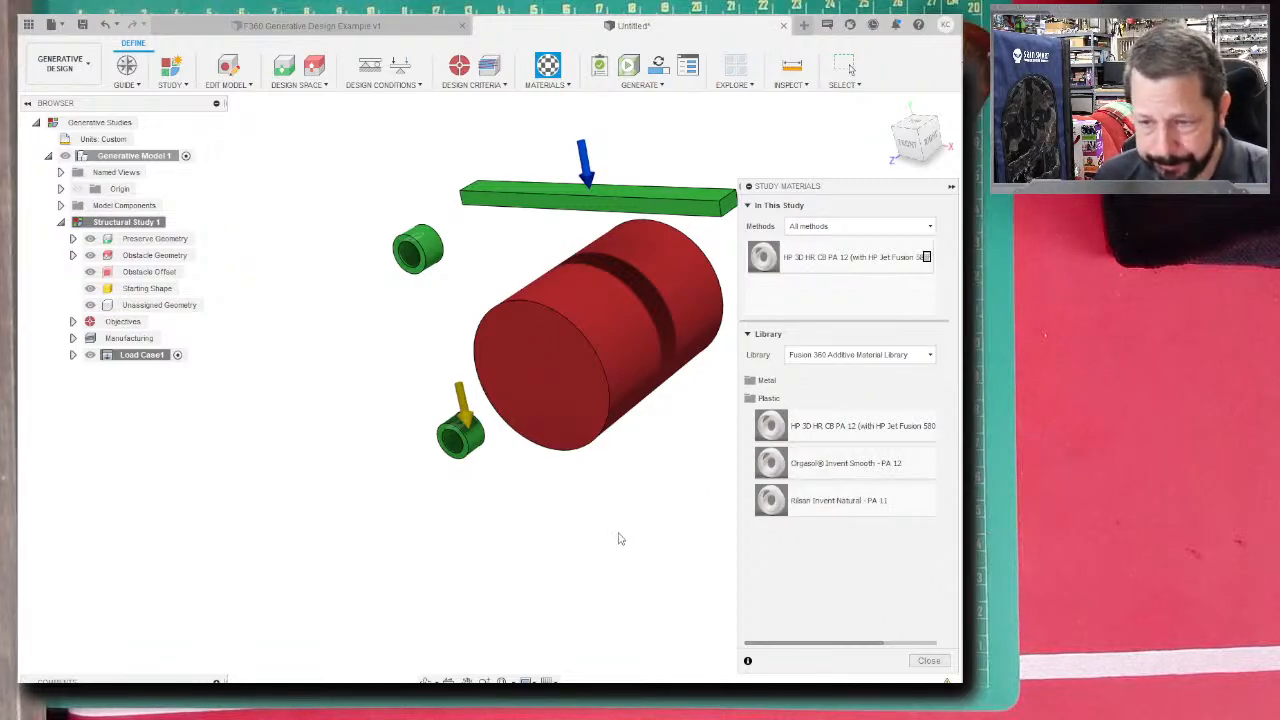
- Run the pre-check on the generative study setup and dismiss its report
click(550, 84)
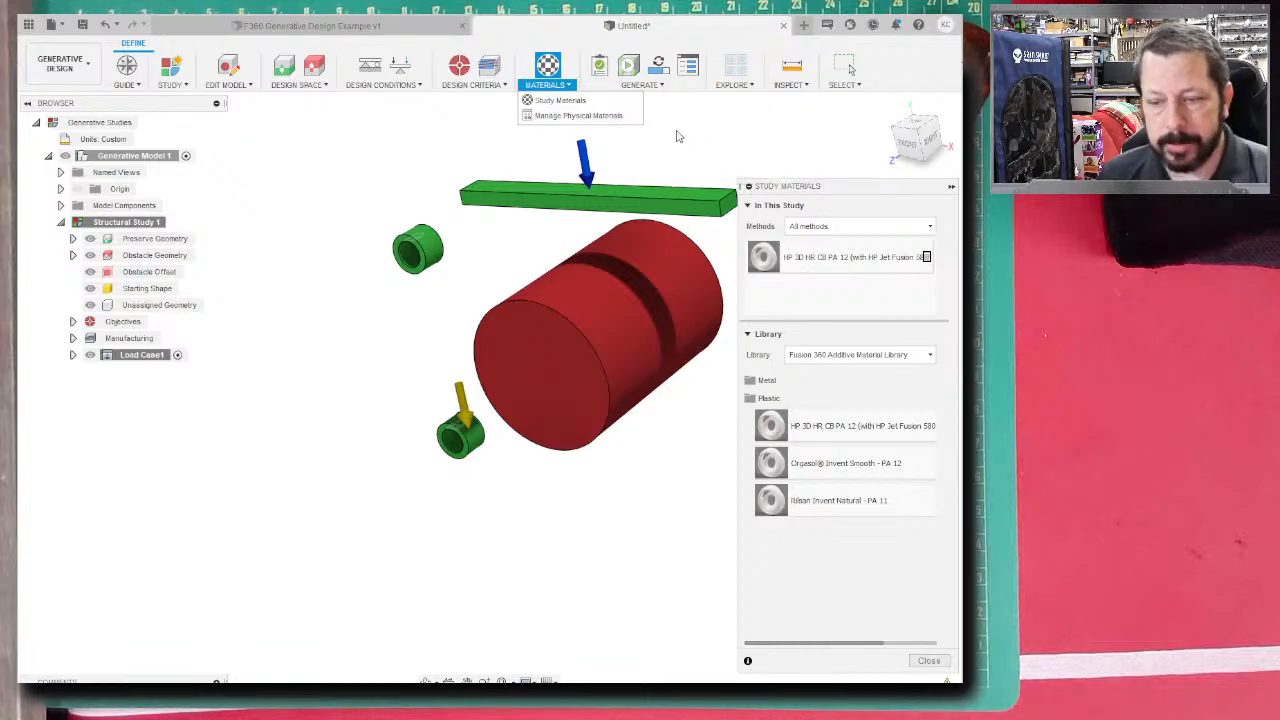
click(655, 86)
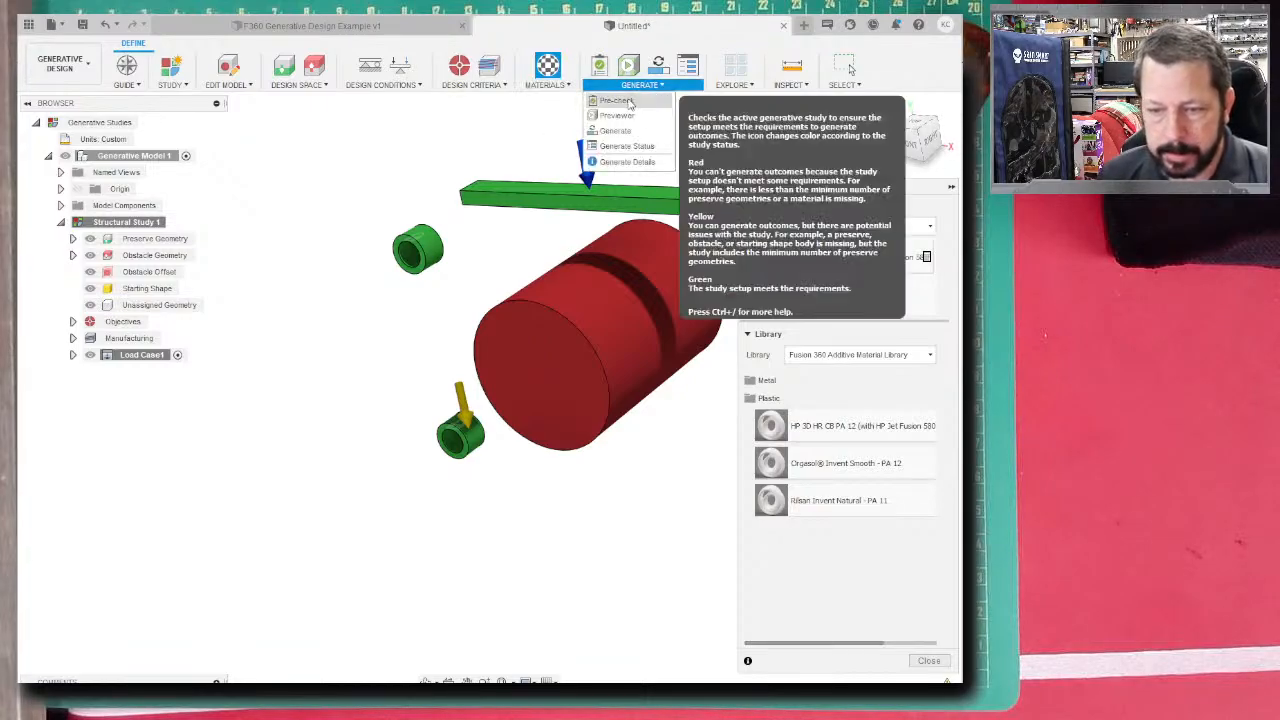
click(630, 103)
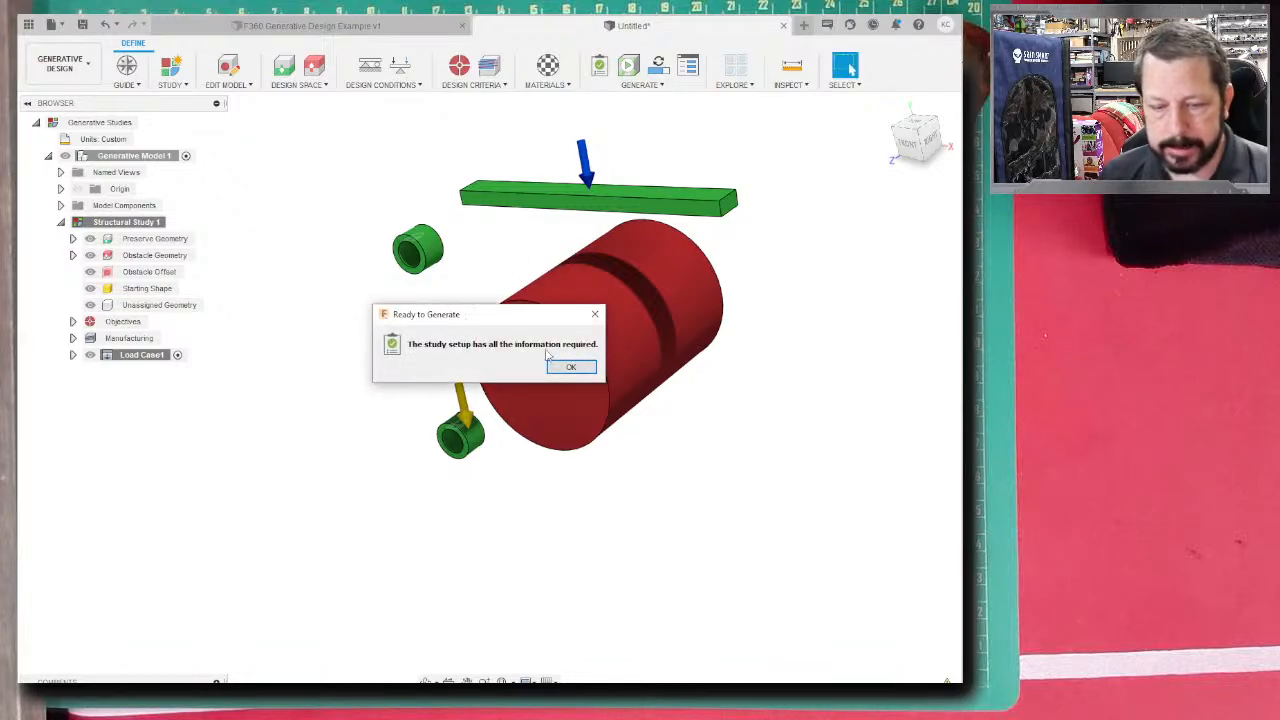
click(569, 367)
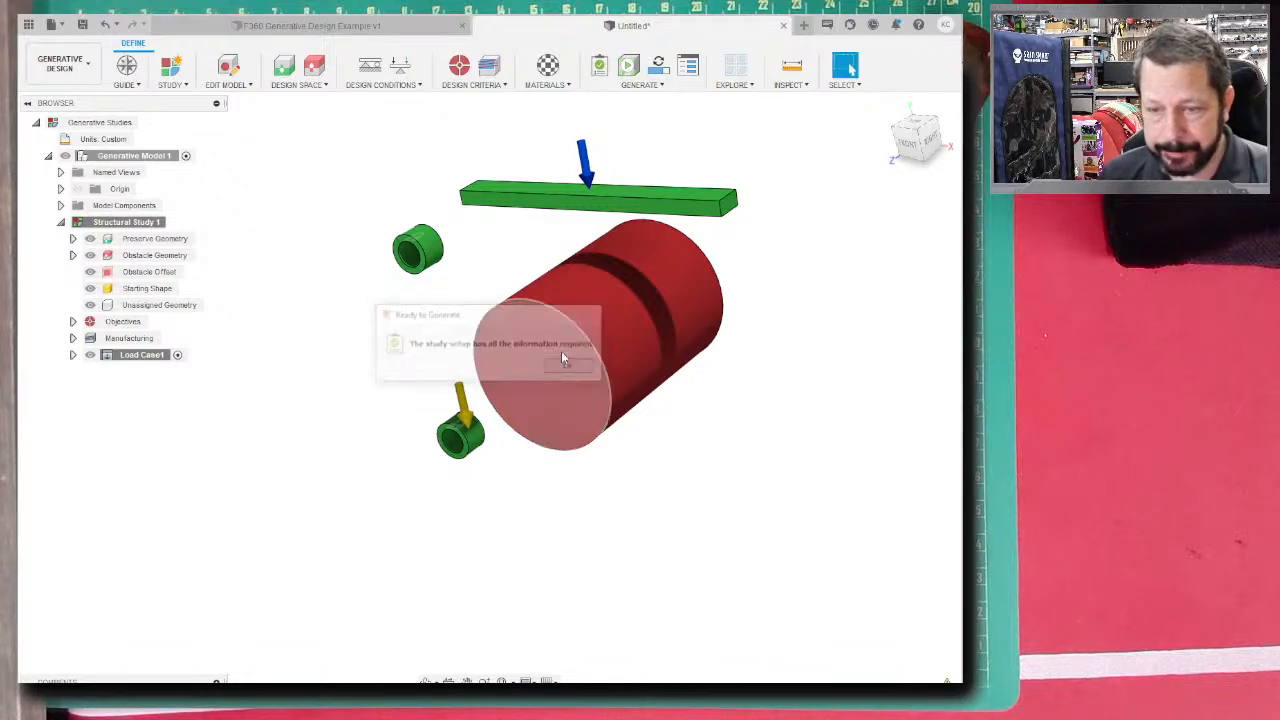
- Generate an outcome preview of the bracket study with the Previewer
click(641, 85)
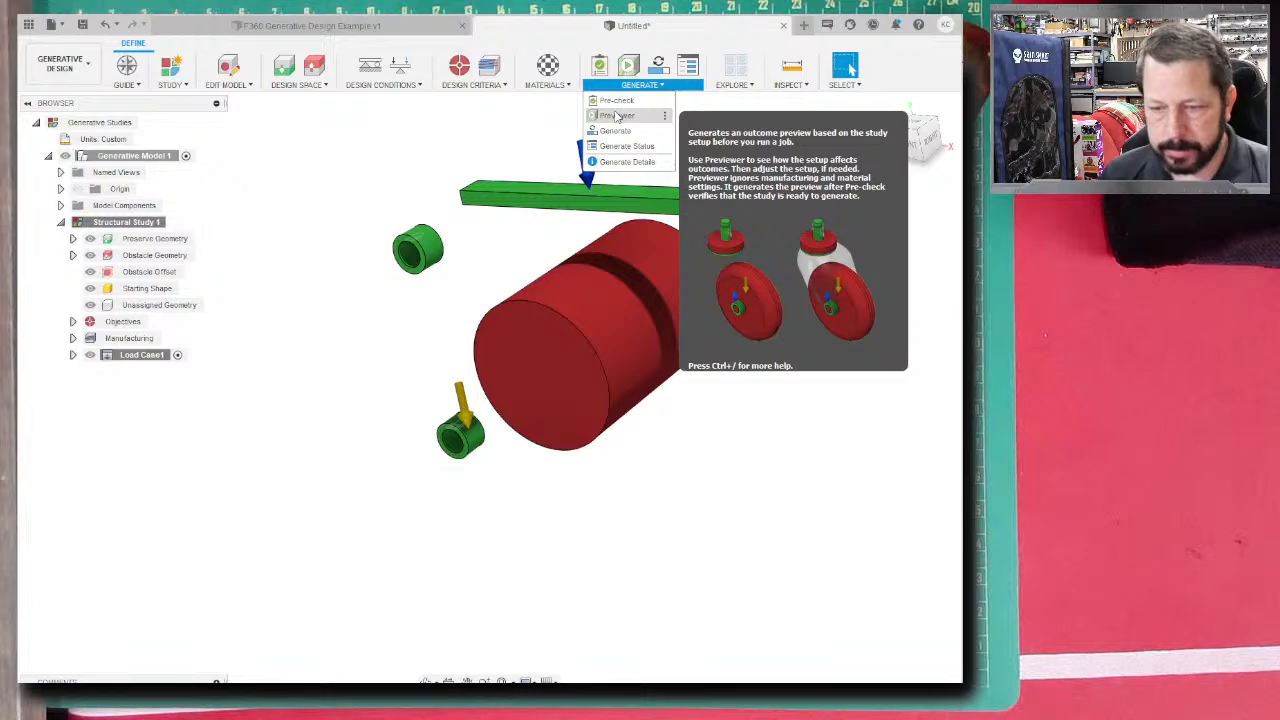
click(617, 116)
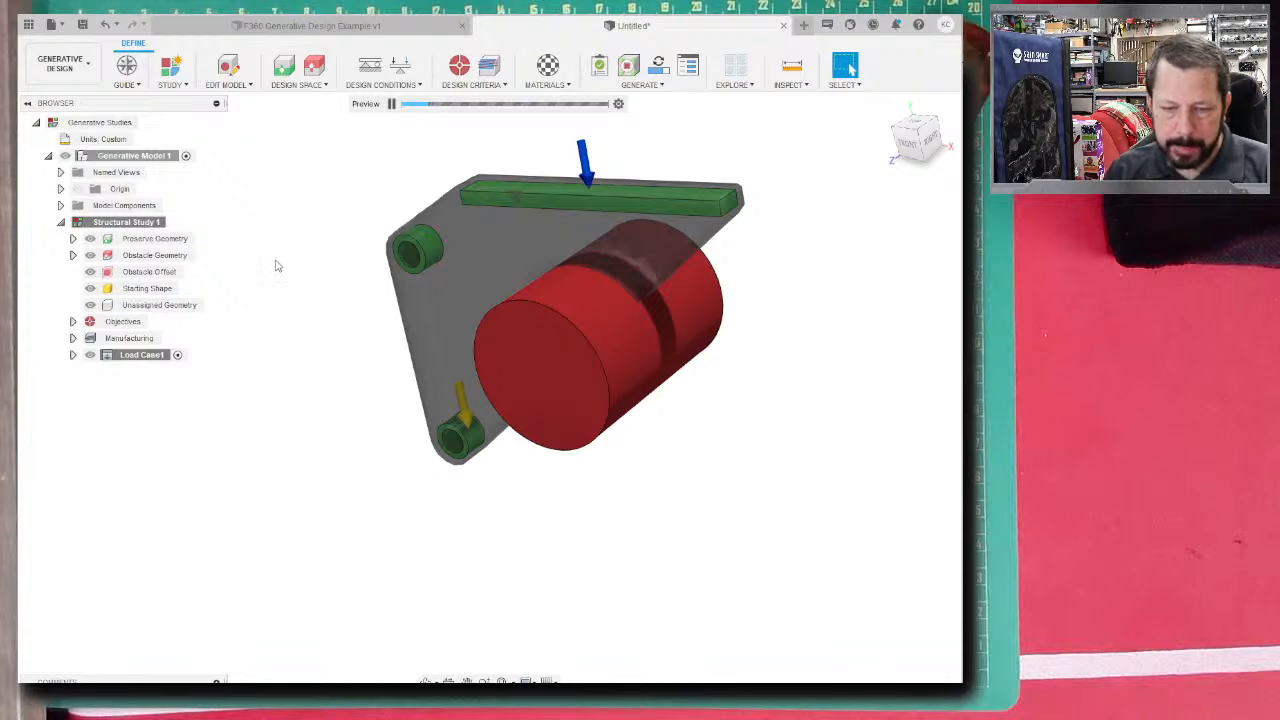
shift+middle_drag(277, 265, 297, 237)
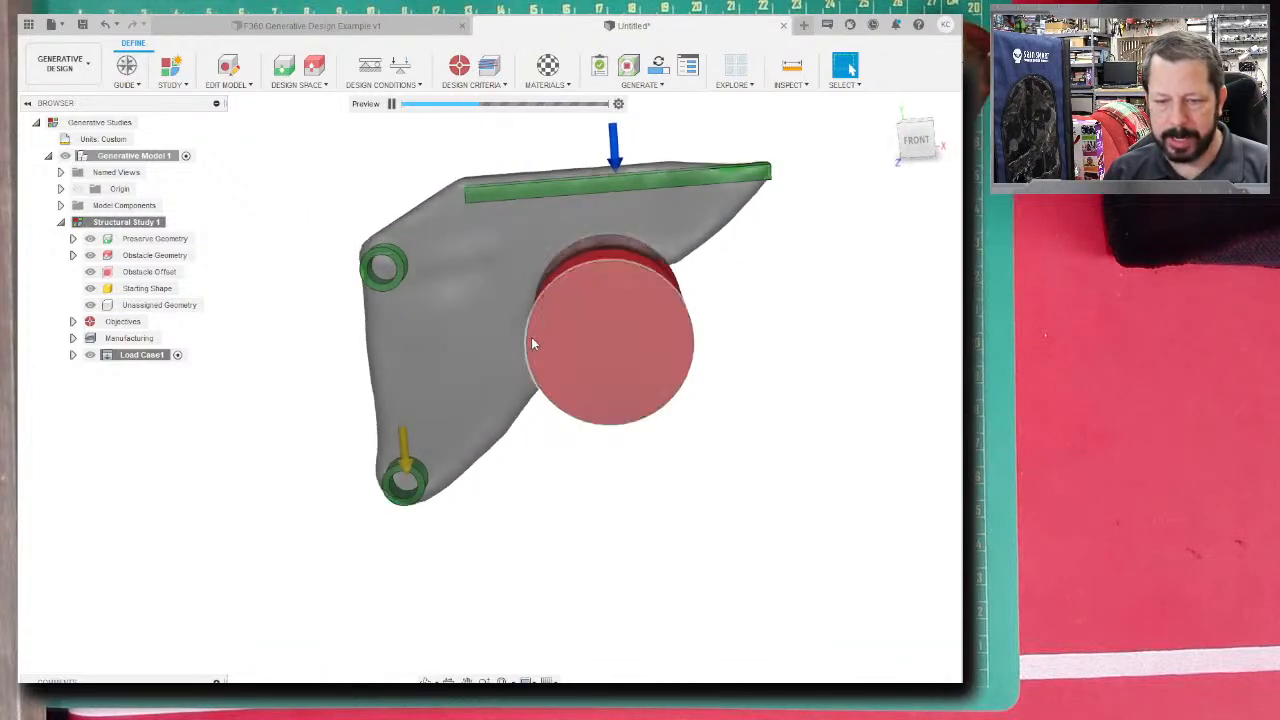
- Examine the previewed bracket shape around the load plate, mounting rings and cylindrical obstacle from the front and right side
mouse_move(300, 306)
shift+middle_down()
mouse_move(357, 317)
mouse_move(289, 287)
mouse_move(291, 306)
shift+middle_up()
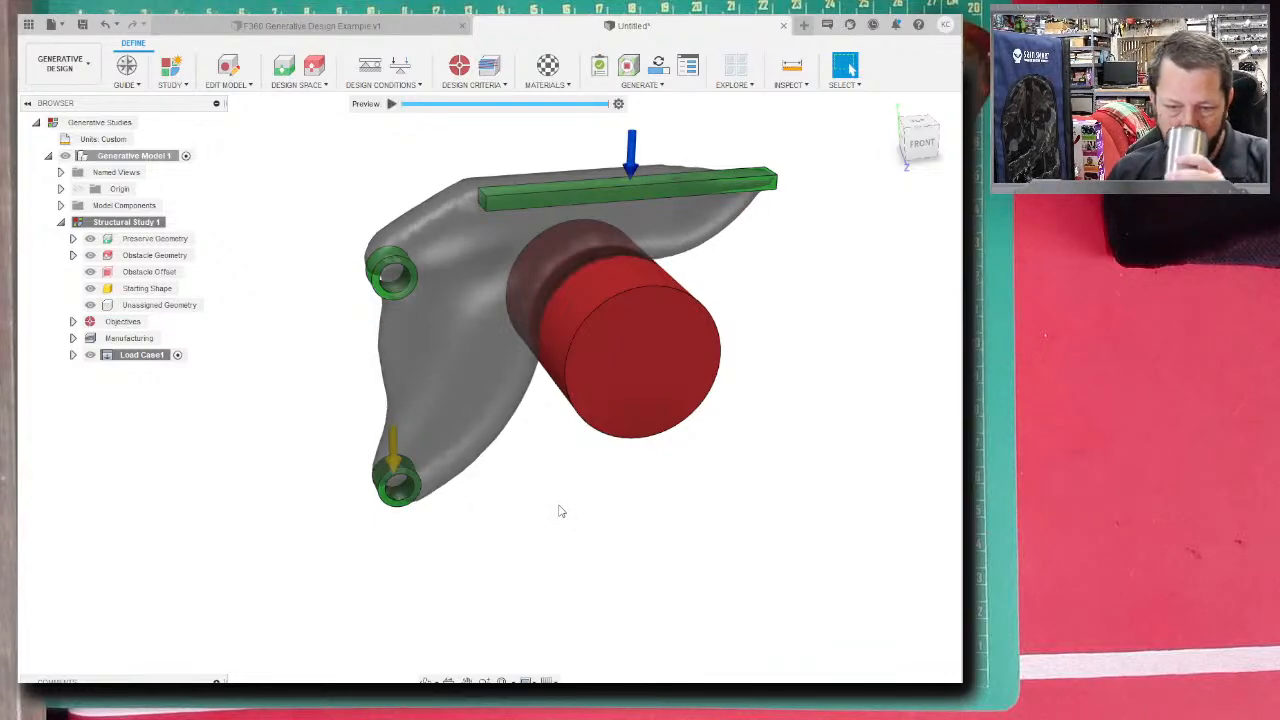
shift+middle_drag(560, 511, 760, 398)
shift+middle_drag(588, 412, 463, 377)
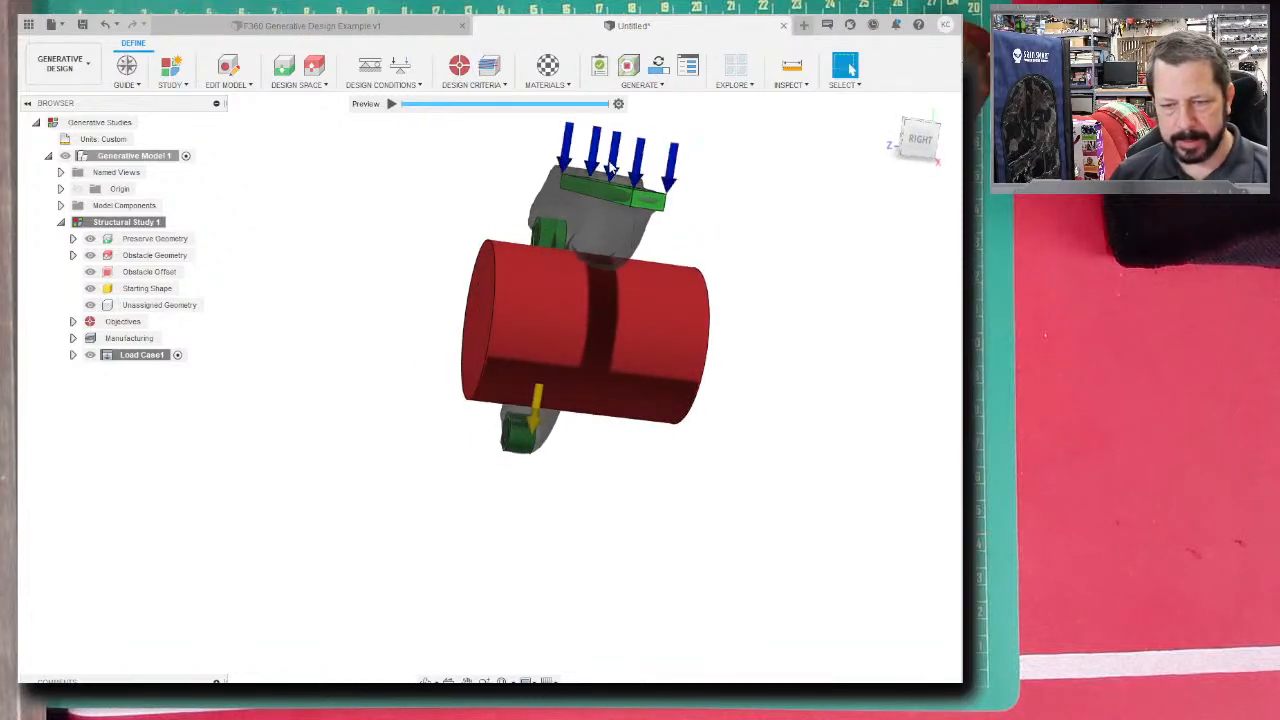
scroll(683, 220, up, 6)
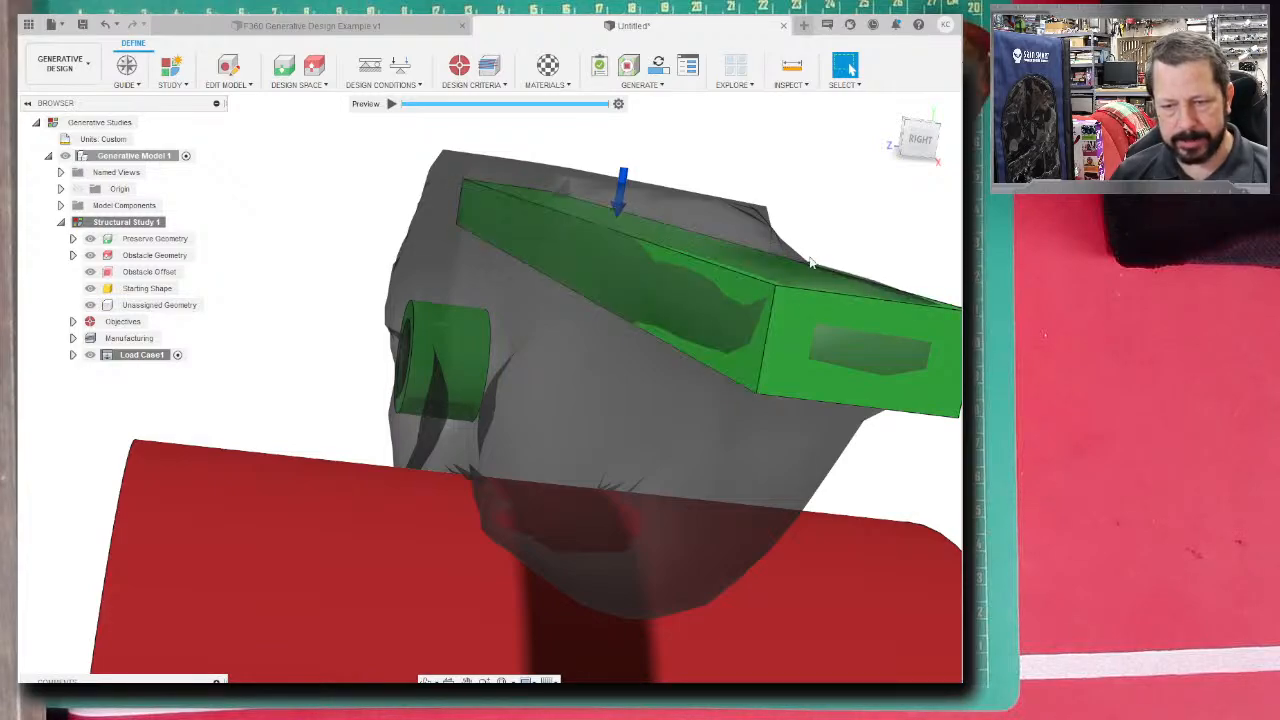
scroll(668, 300, down, 5)
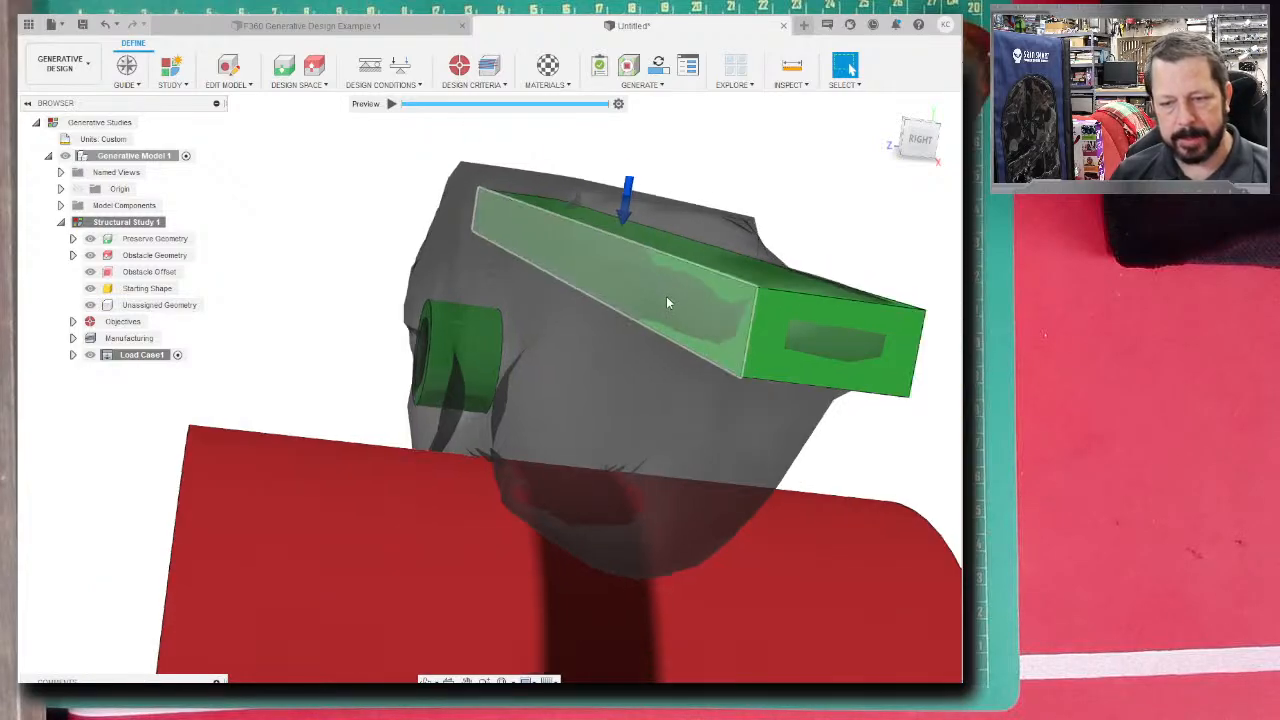
scroll(668, 319, down, 5)
shift+middle_drag(668, 319, 672, 360)
- Stop the Previewer and open the generative model for editing
click(245, 84)
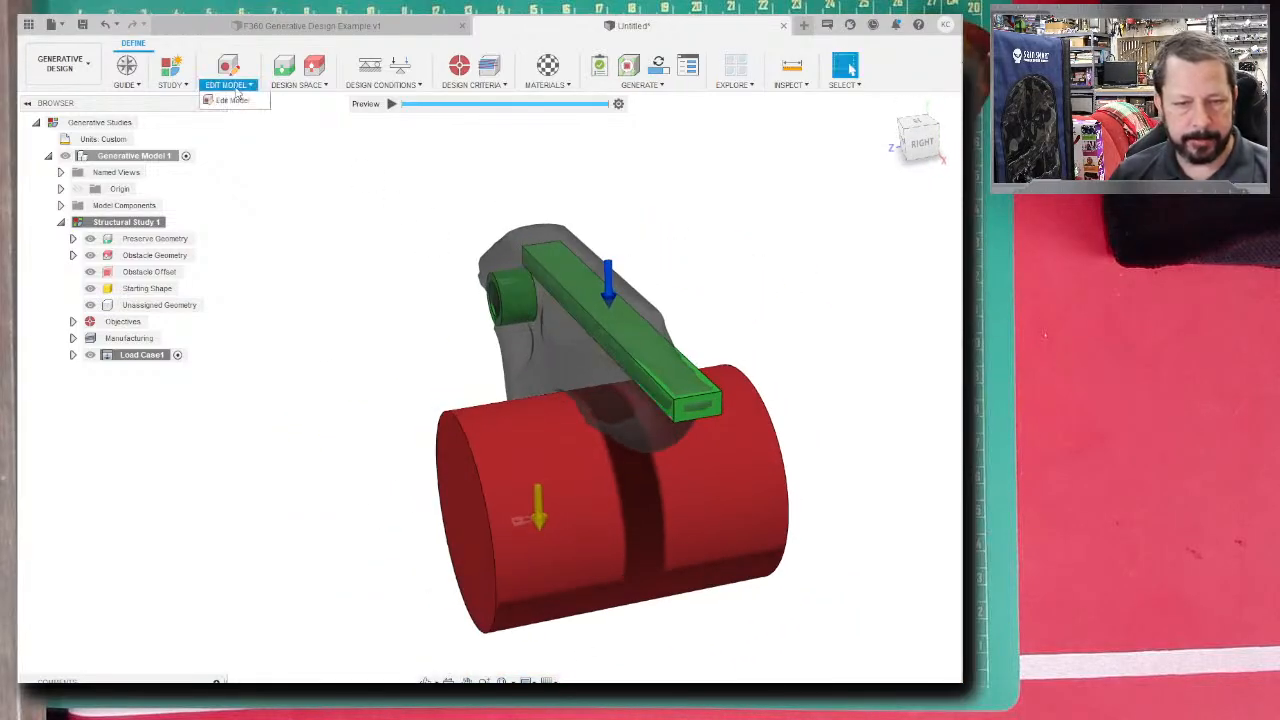
click(240, 104)
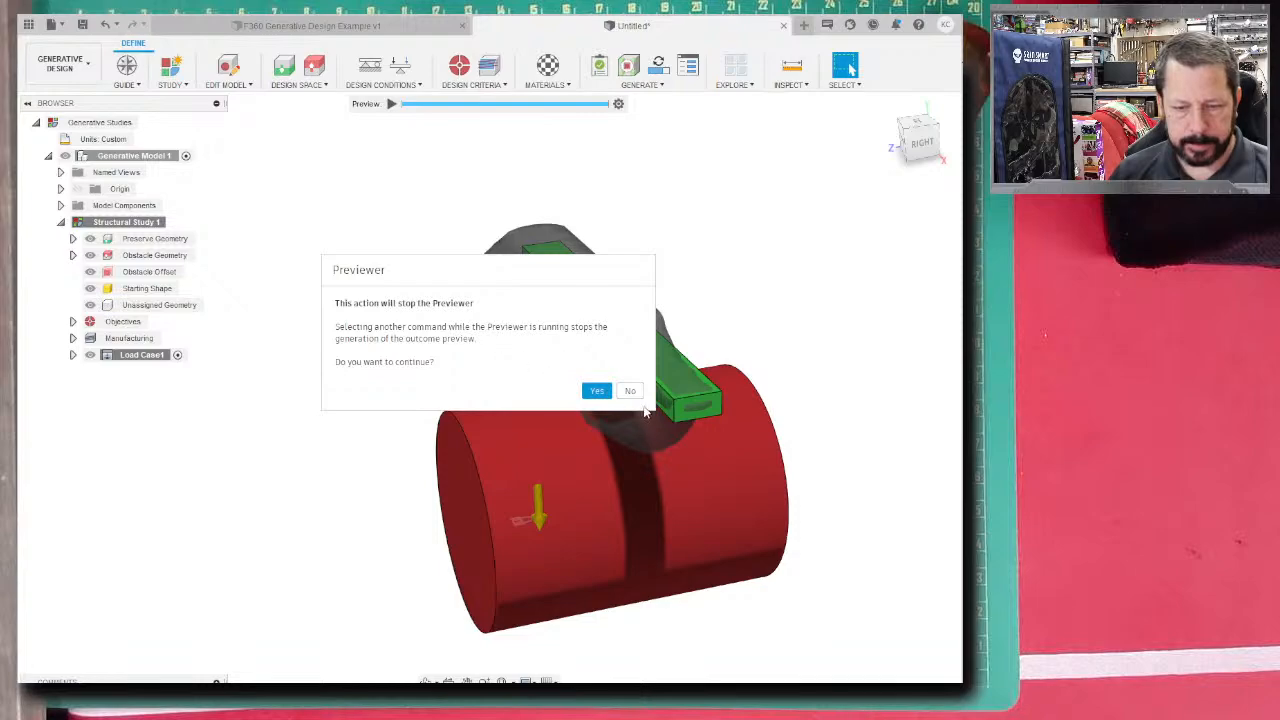
click(597, 390)
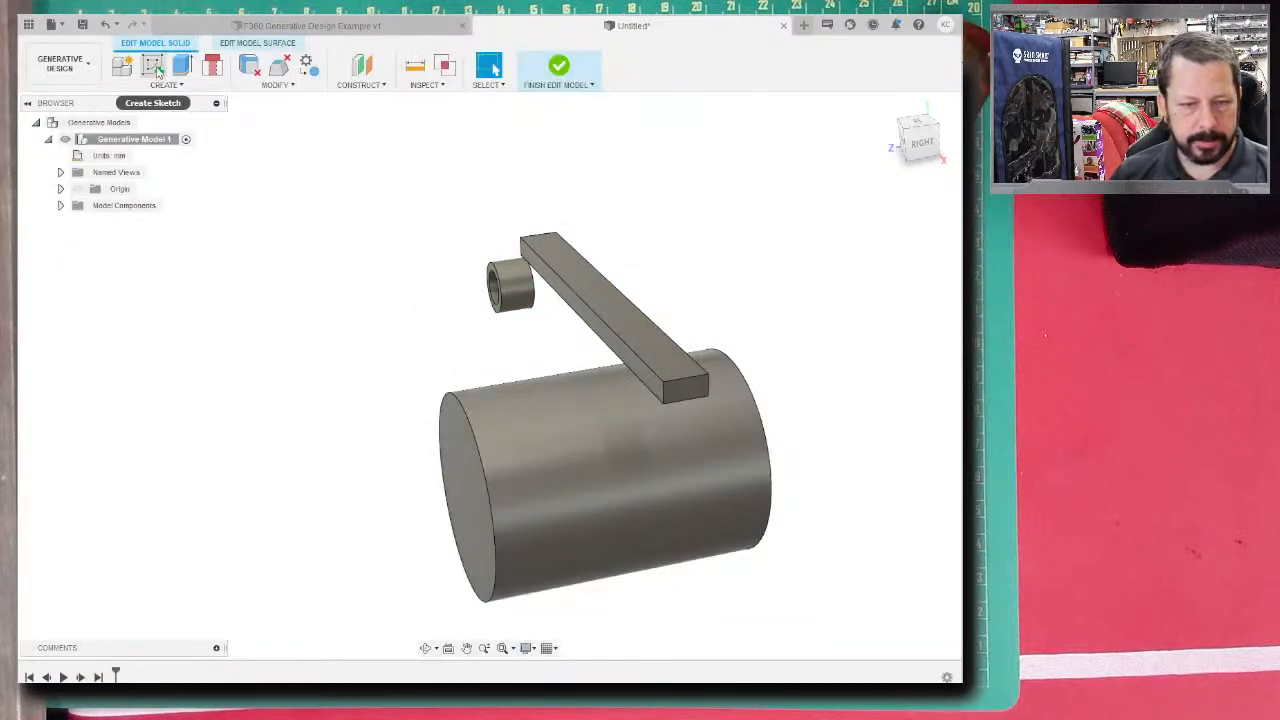
- Create a sketch on the front plane with a two-point rectangle resting on the plate's upper edge and overhanging both ends
click(162, 84)
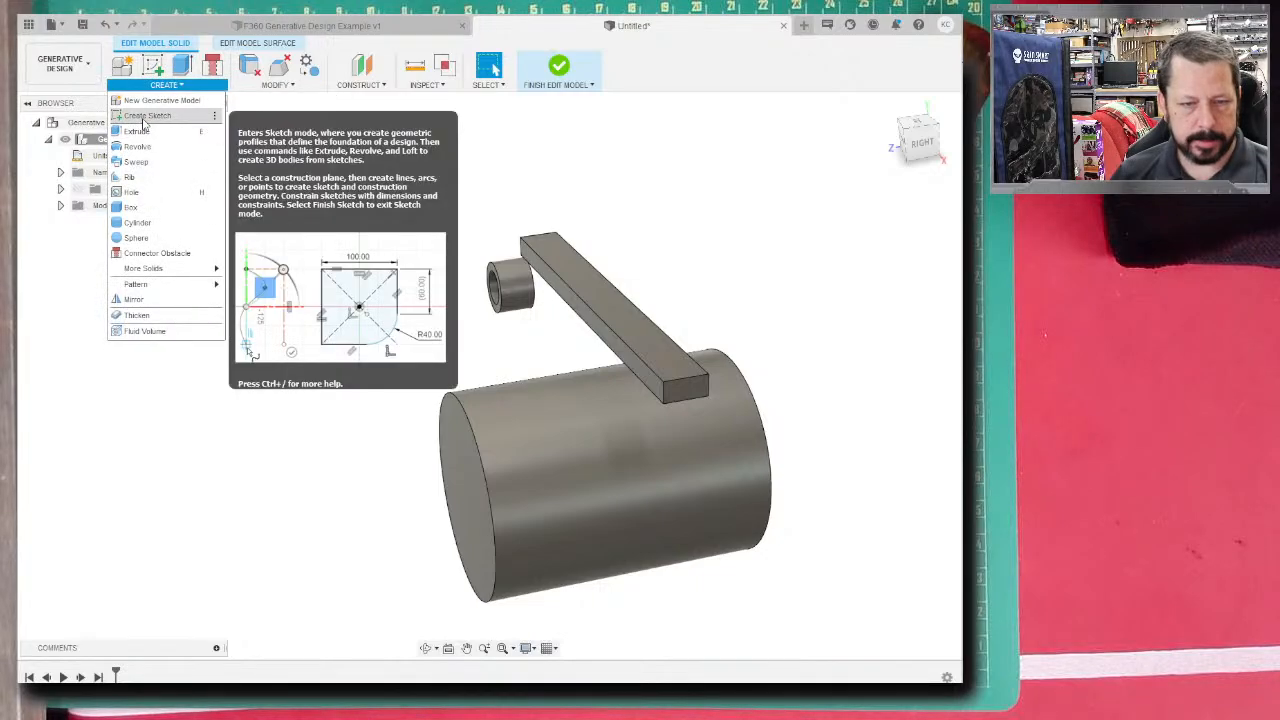
click(145, 115)
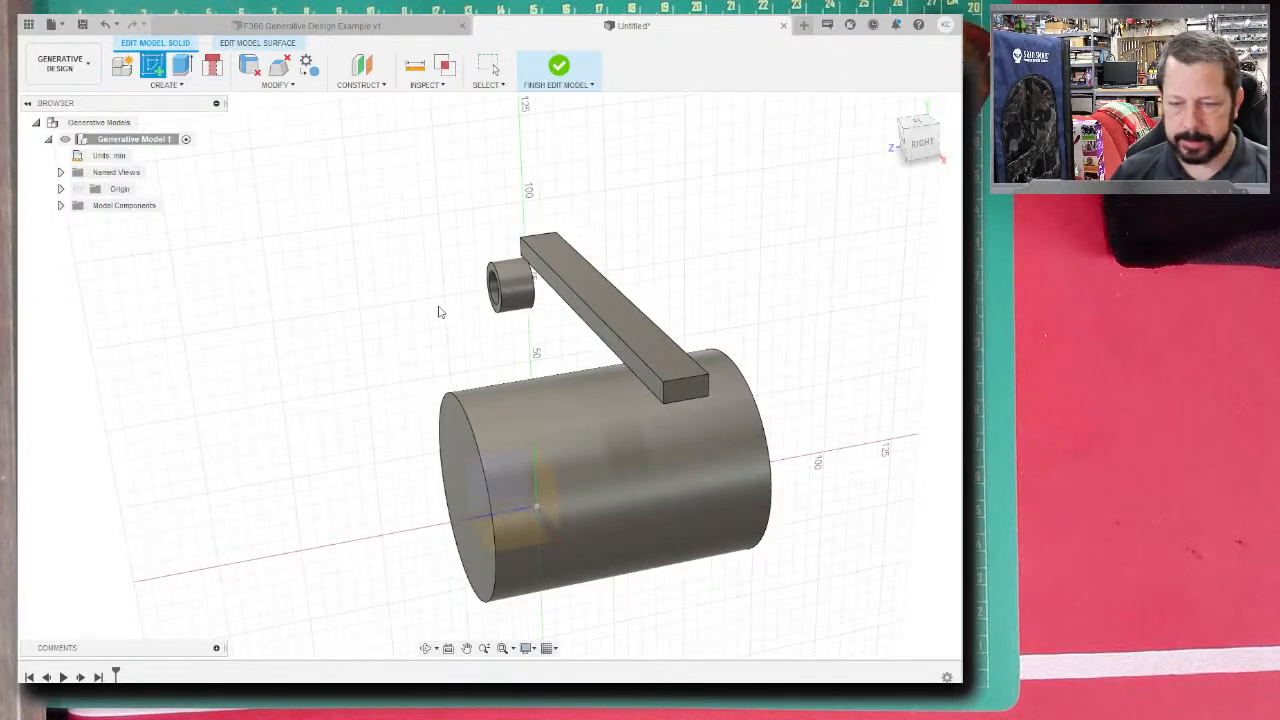
click(568, 288)
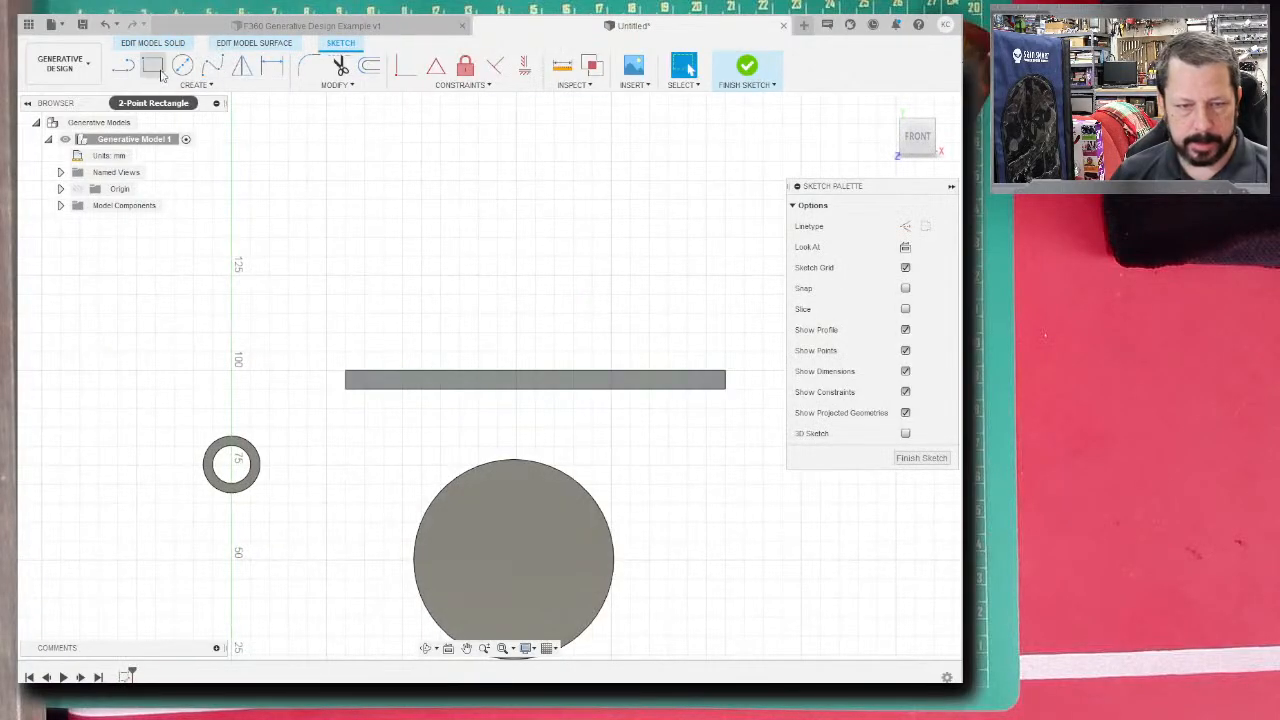
click(154, 66)
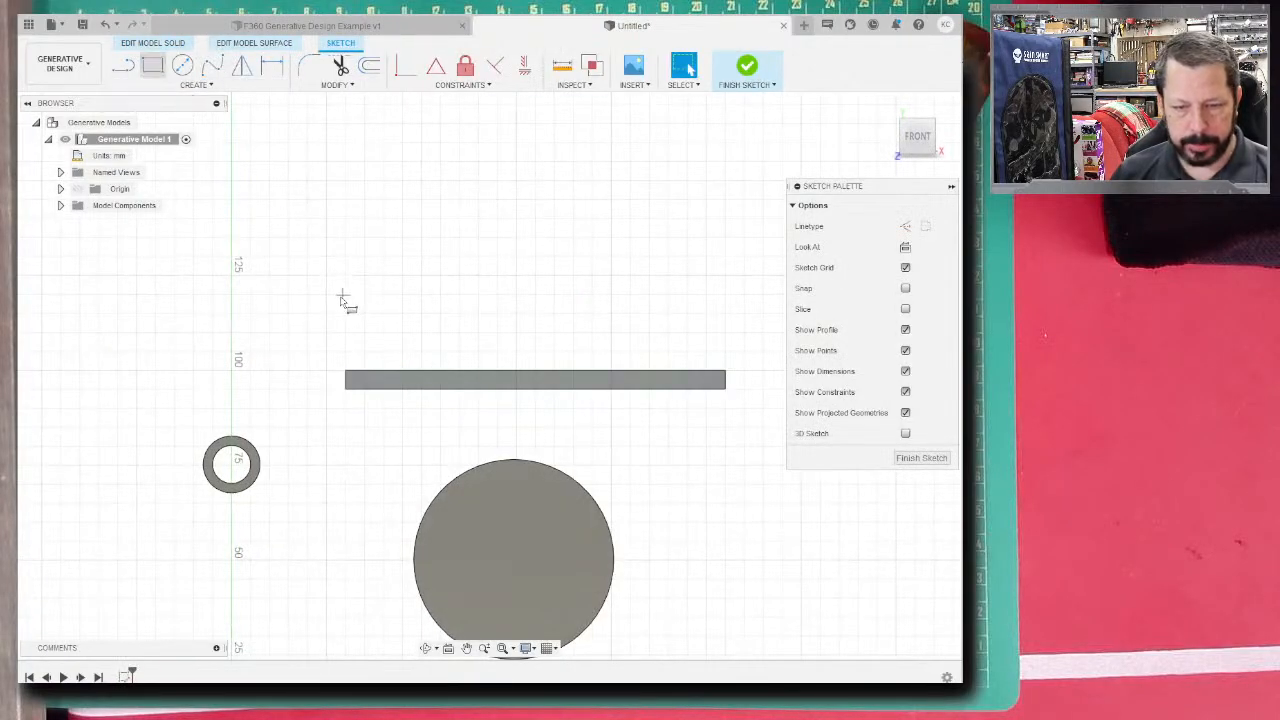
click(193, 372)
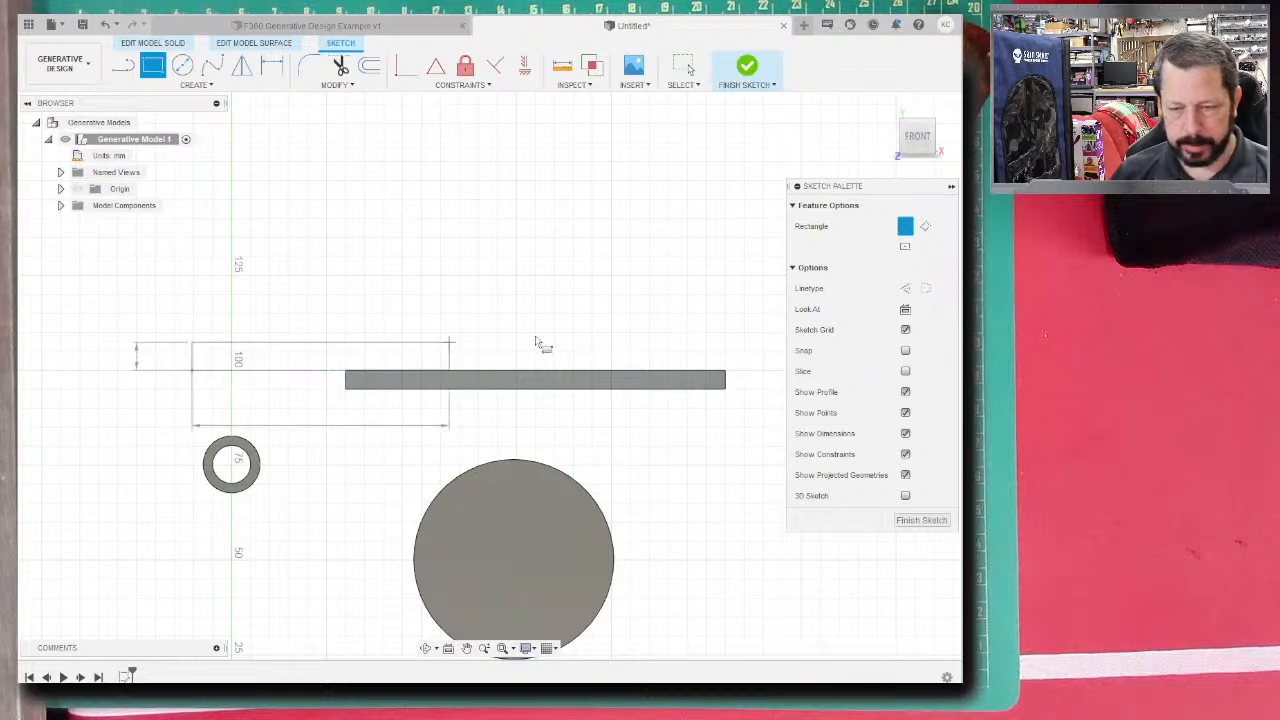
click(767, 311)
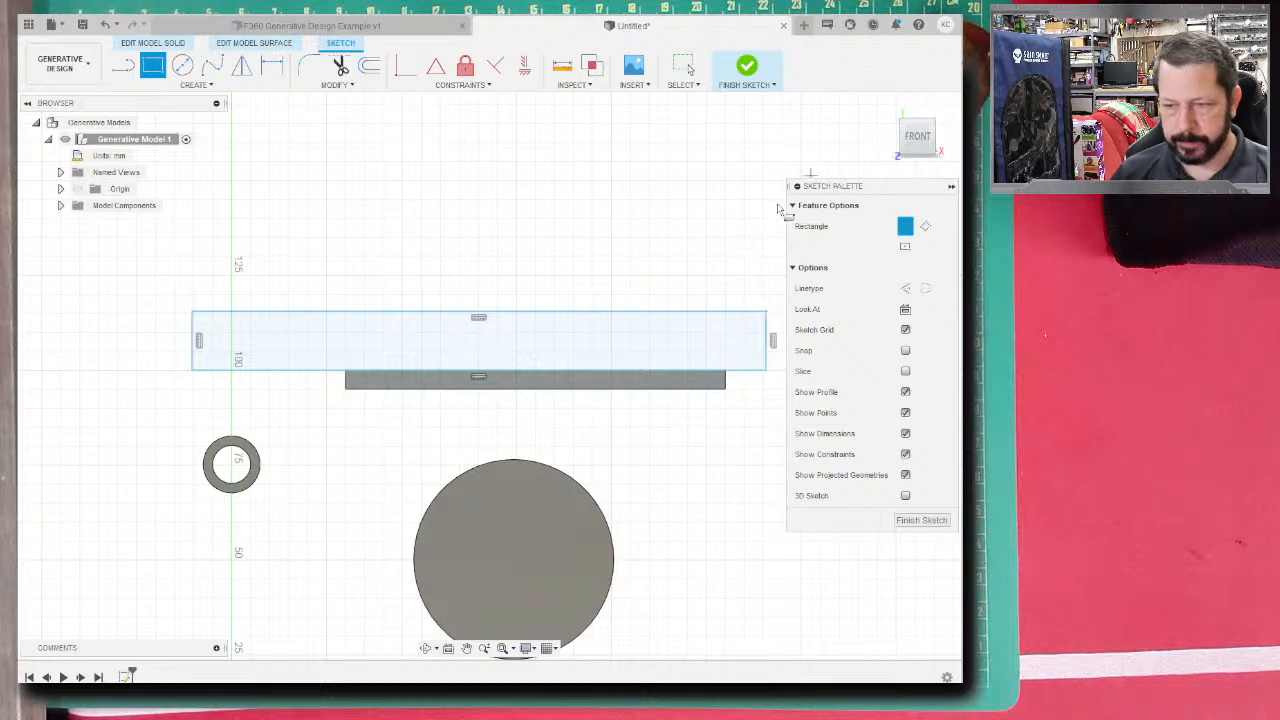
click(750, 78)
- Try to extrude the rectangle by -15 mm as a join above the plate, and undo the extrusion
click(591, 271)
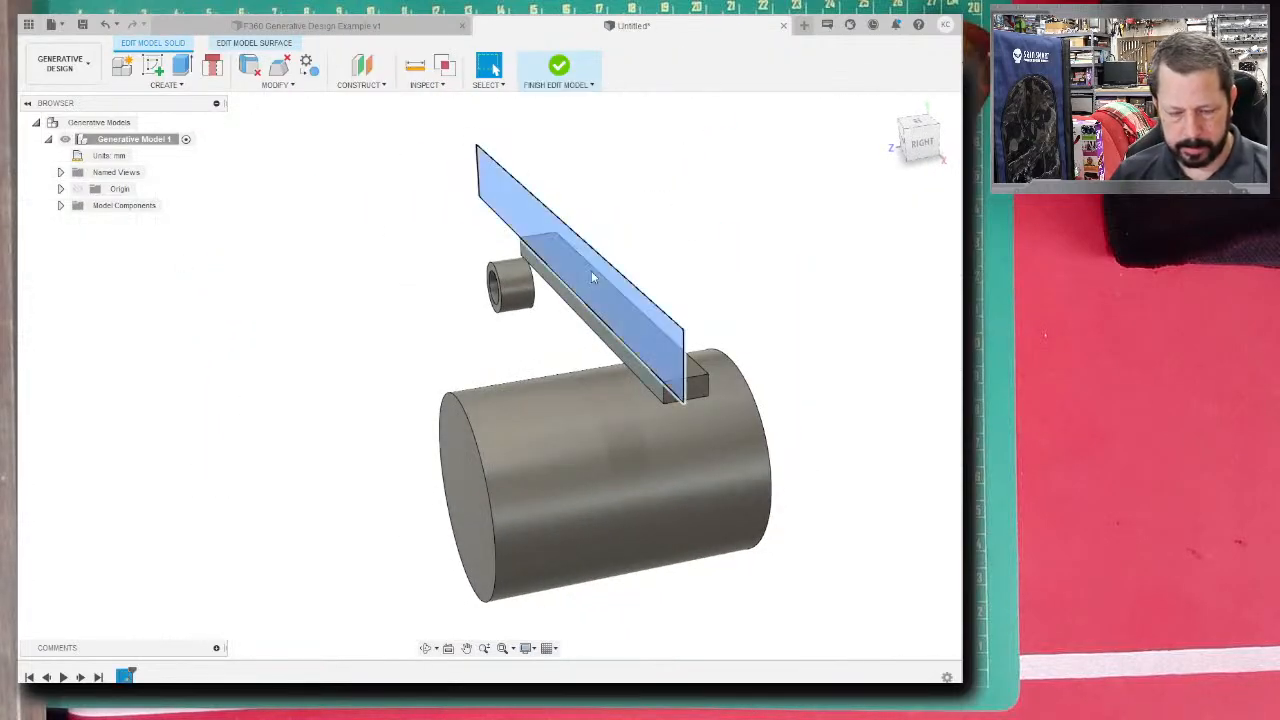
key(e)
drag(548, 252, 612, 244)
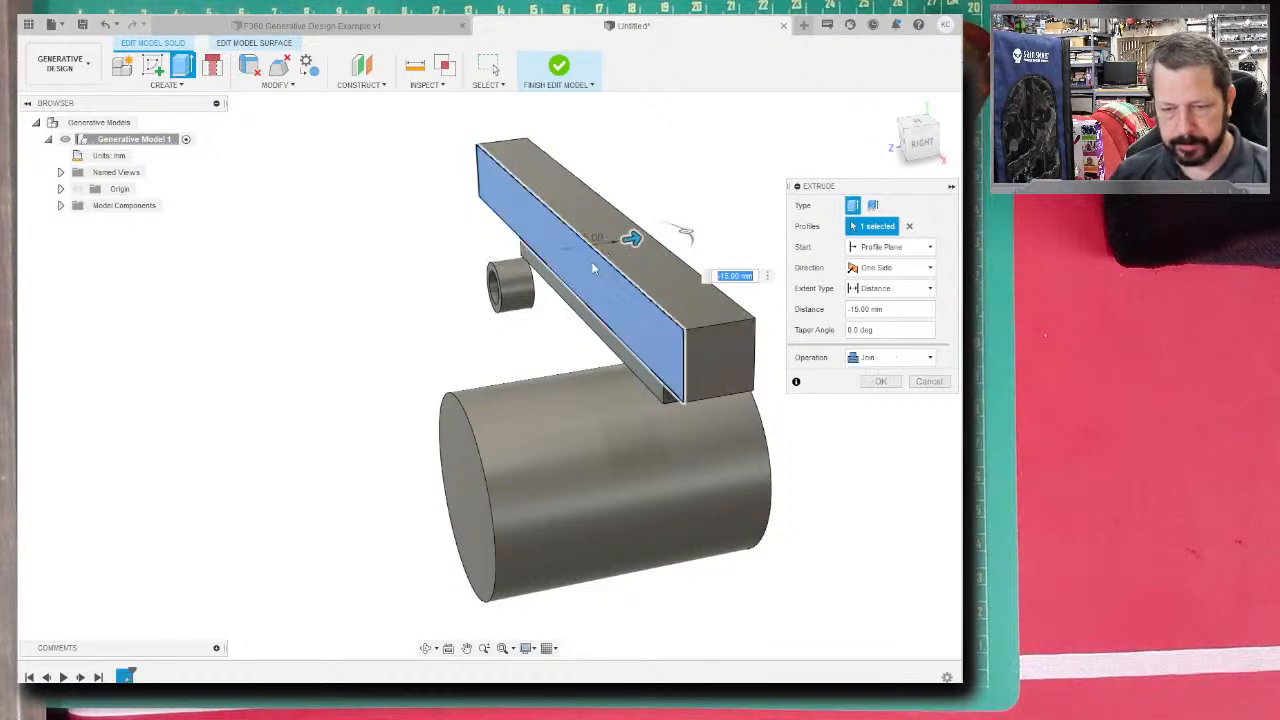
key(Return)
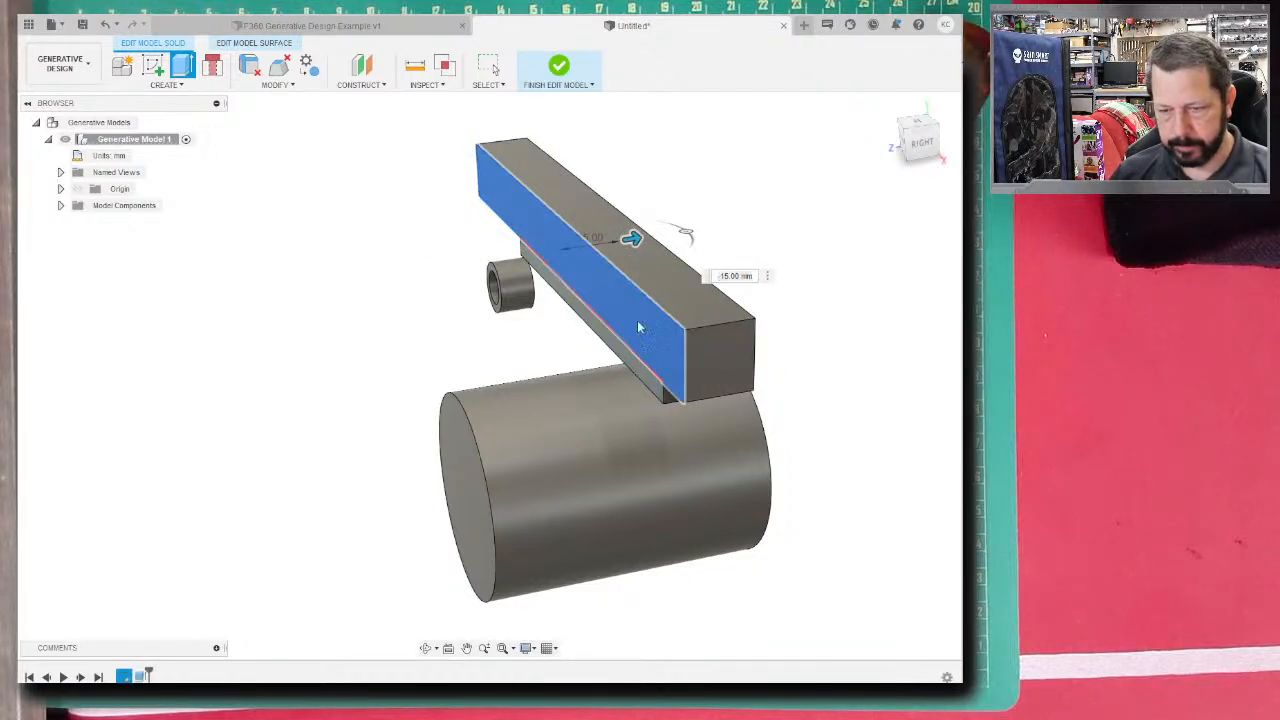
click(585, 281)
shift+middle_drag(797, 269, 729, 397)
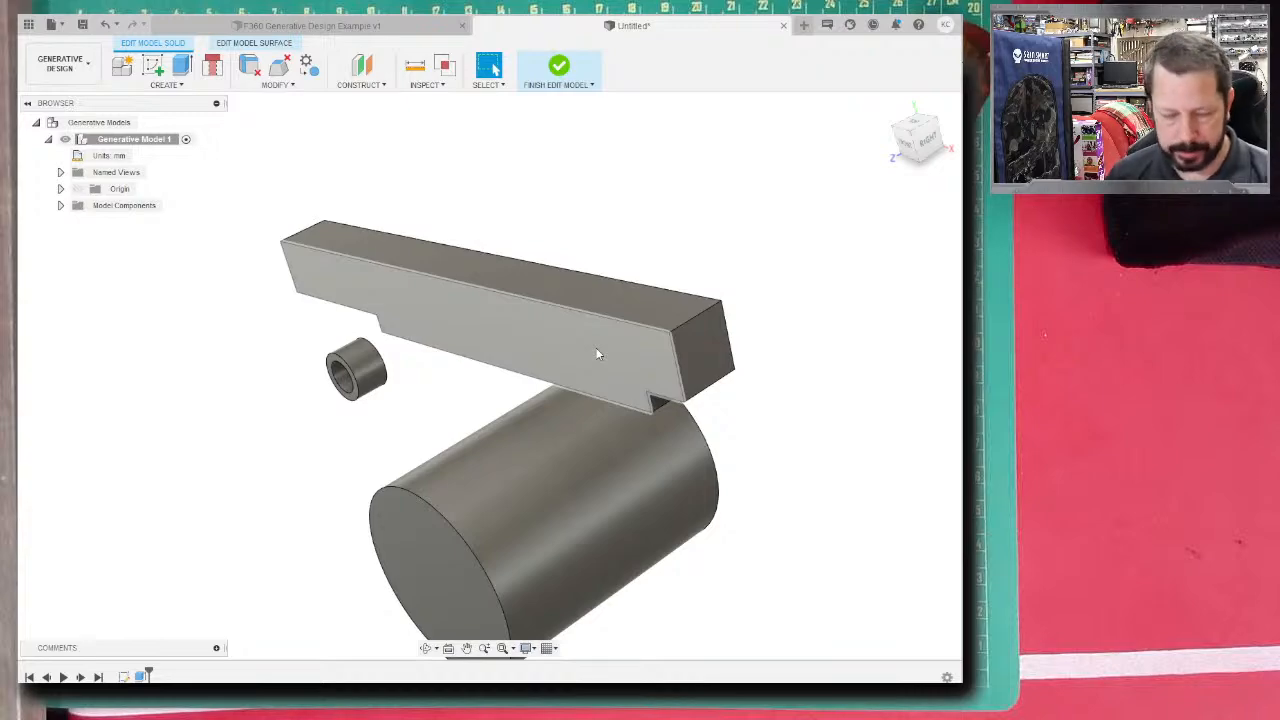
key(ctrl+z)
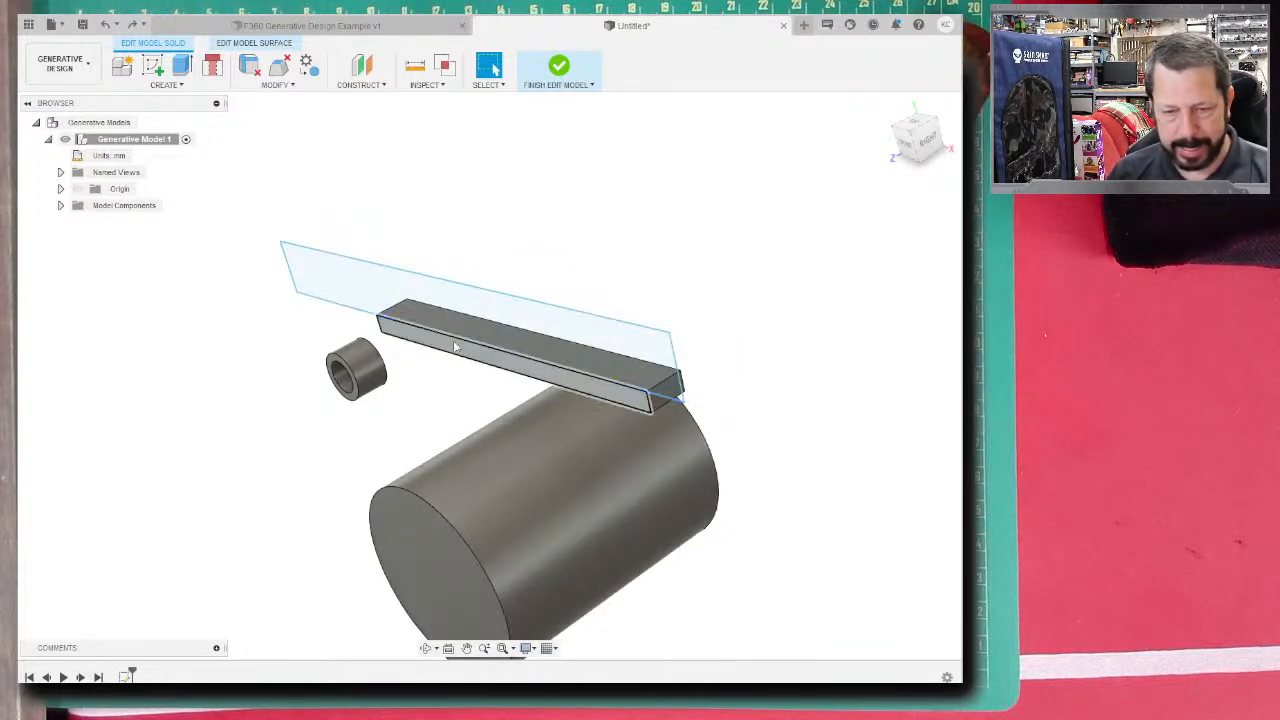
- Move the rectangle's lower edge up slightly so the profile sits just clear of the plate
shift+middle_drag(429, 394, 266, 335)
scroll(497, 341, up, 5)
scroll(497, 347, down, 5)
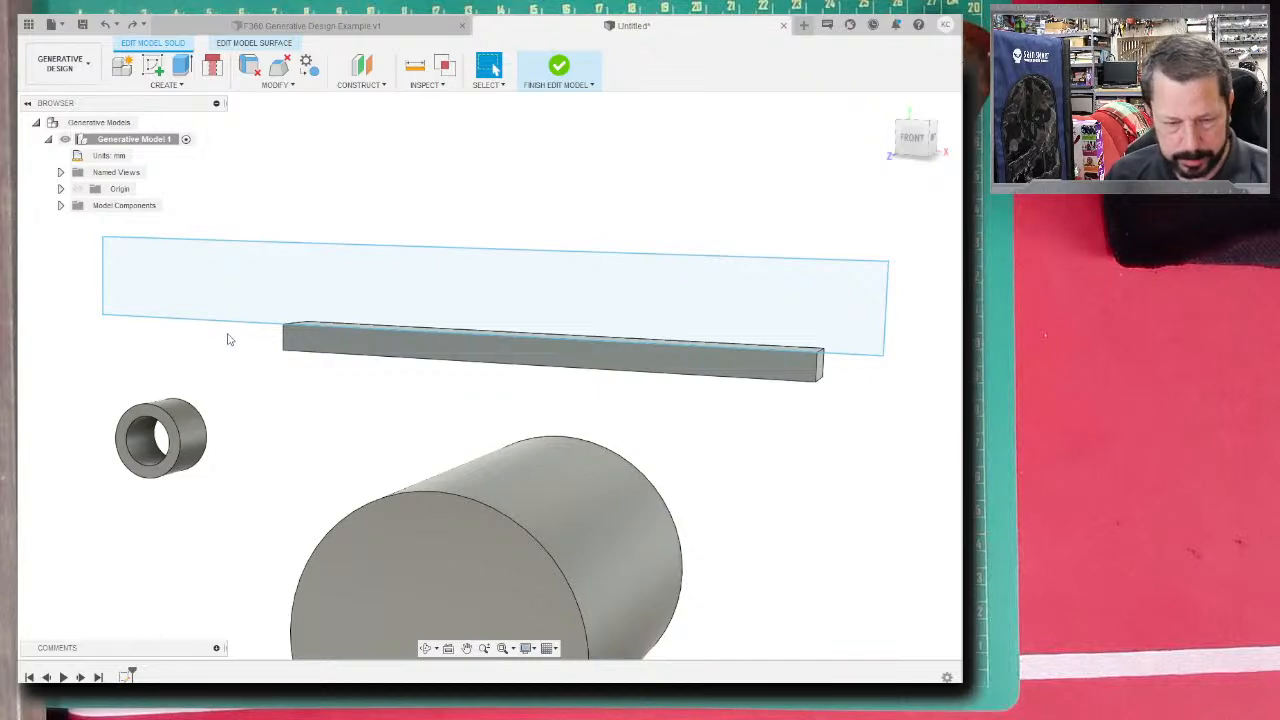
click(259, 325)
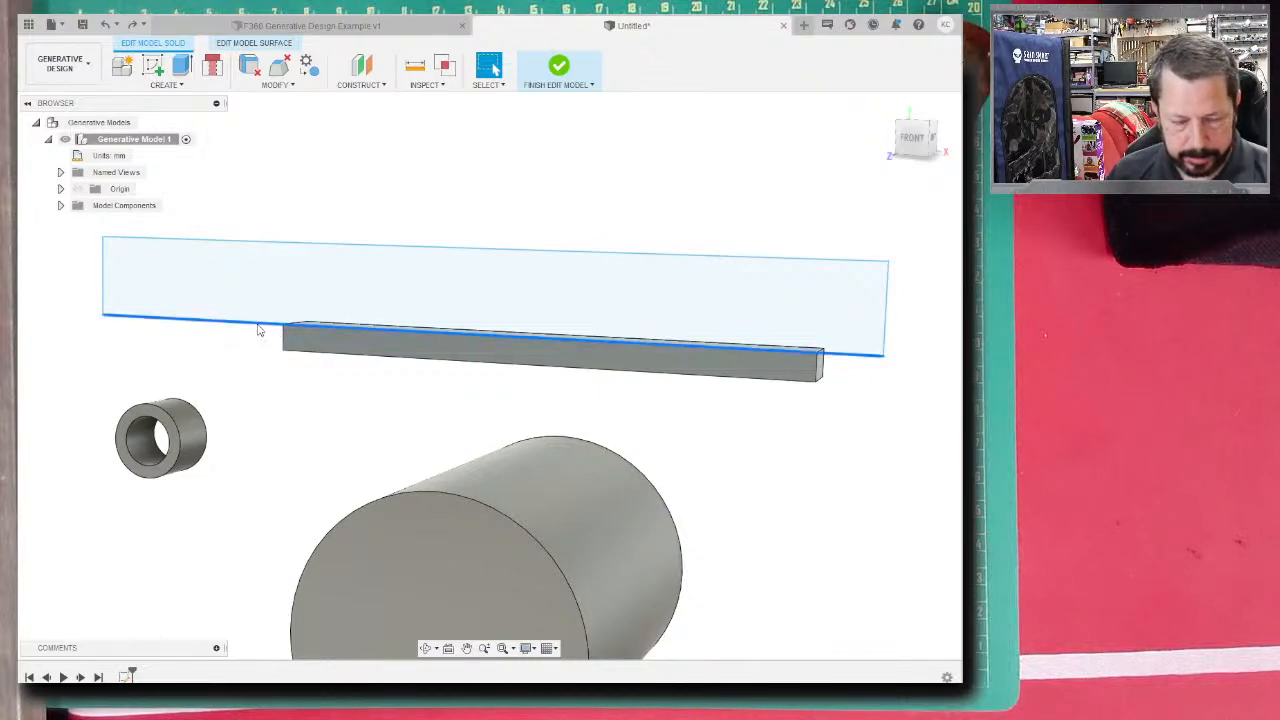
drag(263, 329, 263, 320)
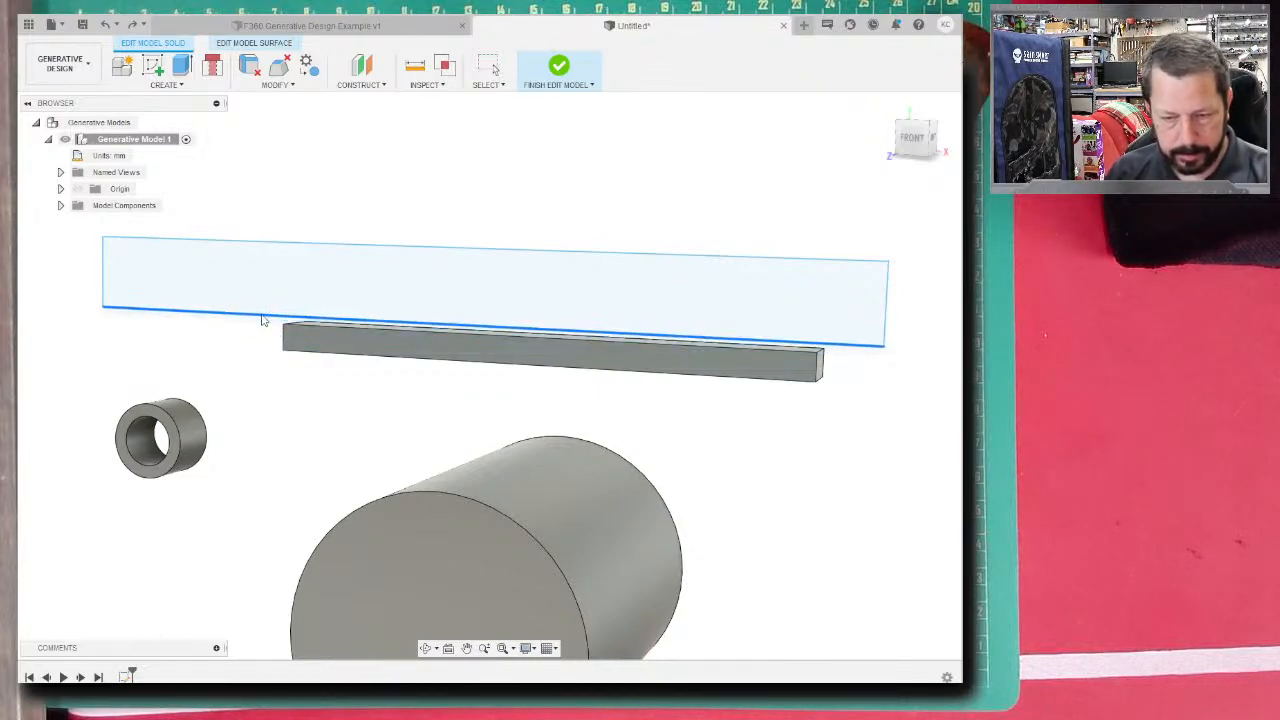
shift+middle_drag(266, 323, 366, 371)
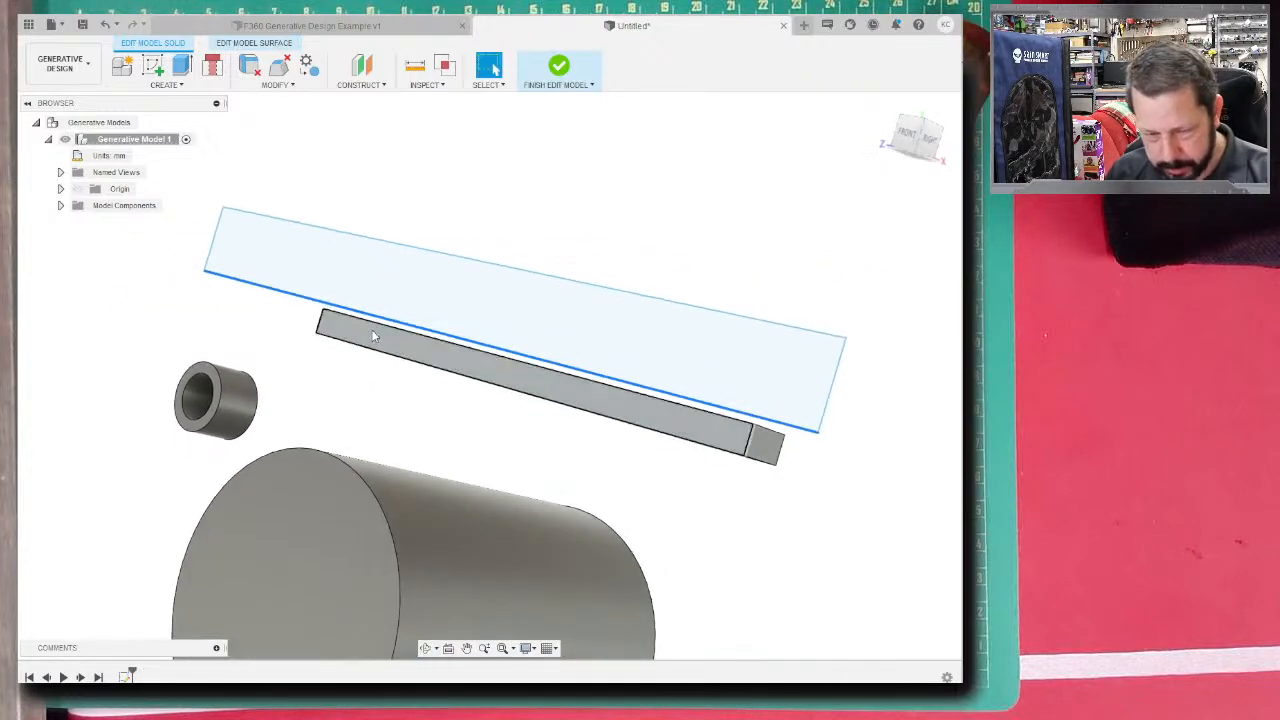
drag(382, 323, 382, 327)
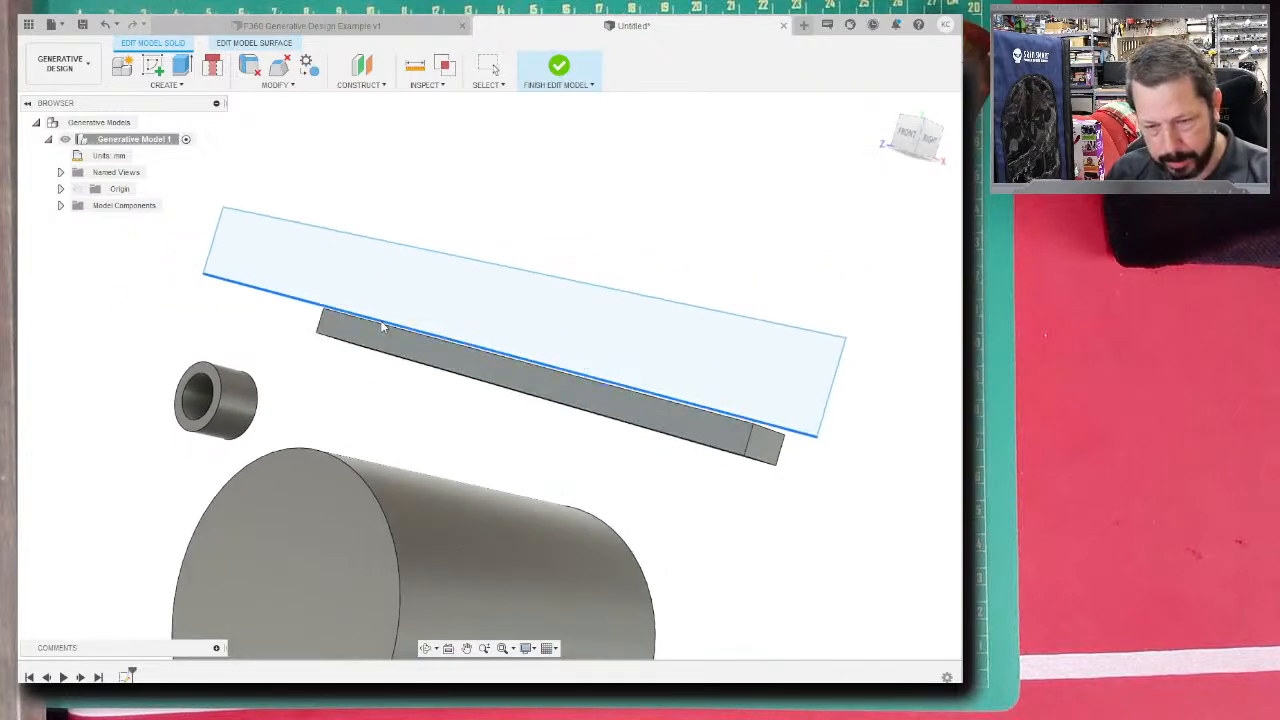
- Extrude the rectangle 15 mm toward the front as a new body above the plate
mouse_move(470, 444)
shift+middle_down()
mouse_move(429, 417)
mouse_move(474, 449)
shift+middle_up()
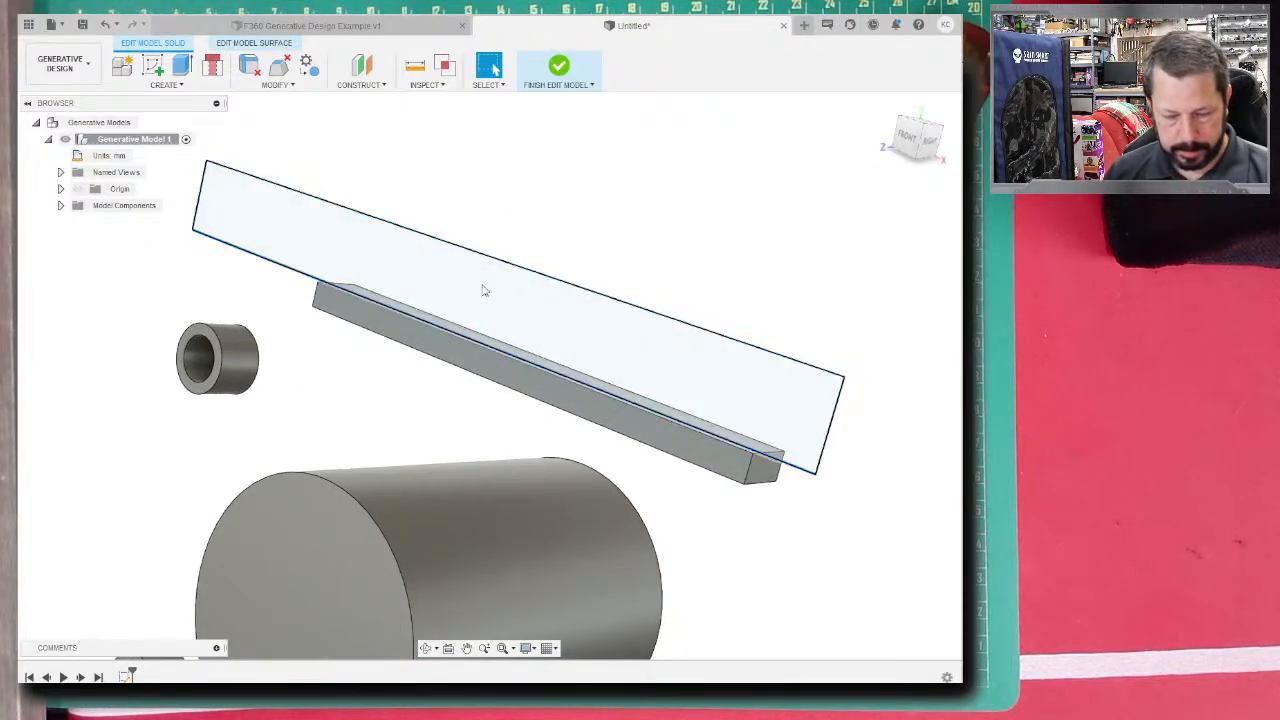
key(e)
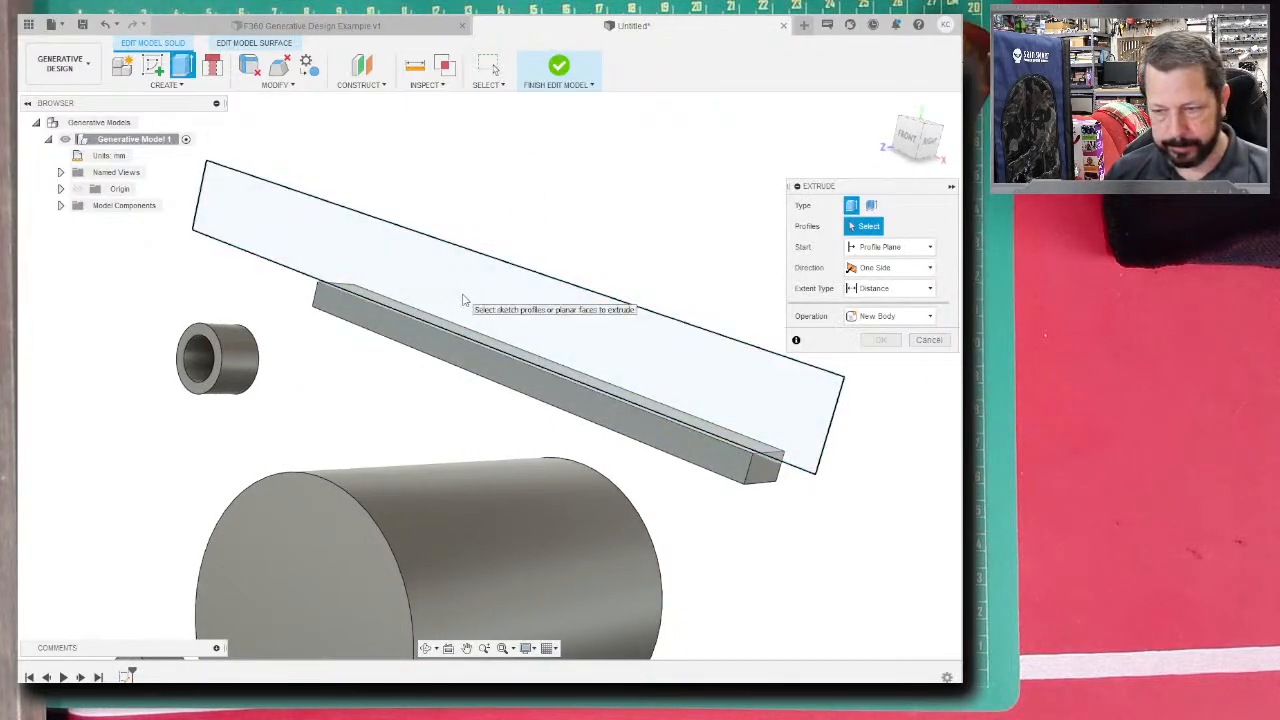
click(462, 299)
drag(408, 285, 387, 284)
shift+middle_drag(609, 500, 668, 489)
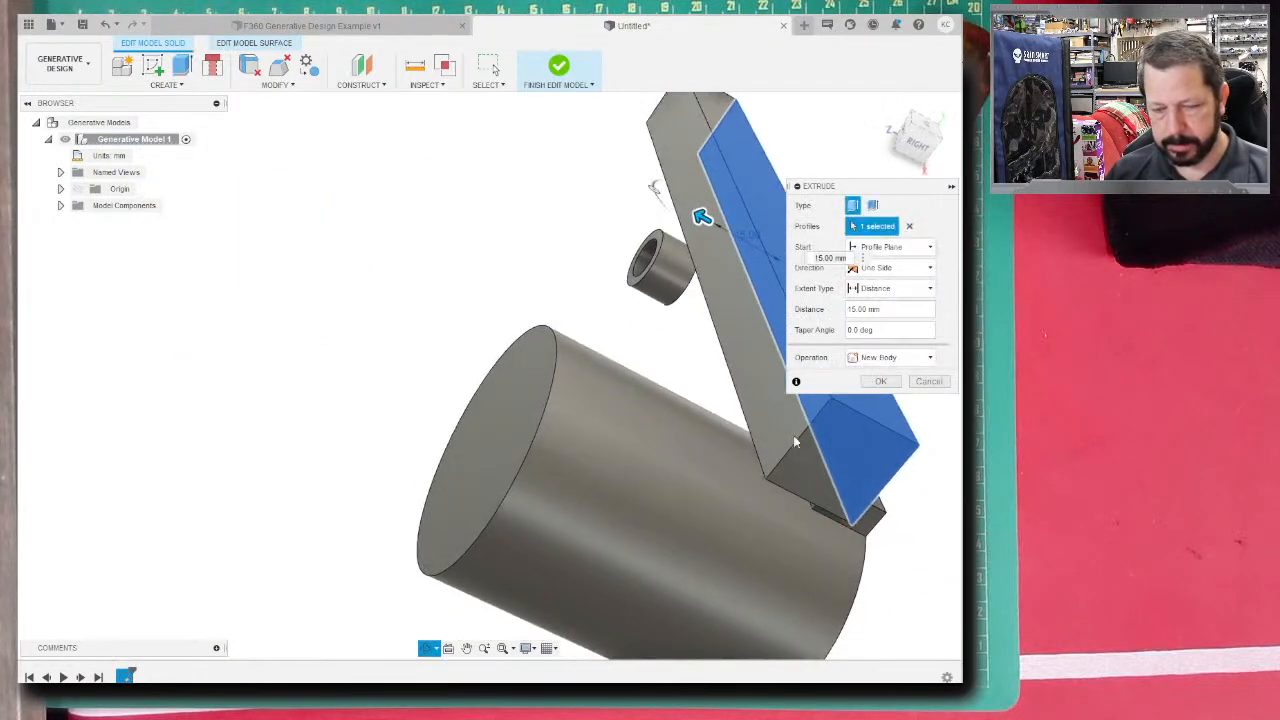
click(881, 381)
- Extend the new bar's back face by 25 mm with the Join operation and finish editing the model
shift+middle_drag(864, 428, 509, 300)
click(868, 523)
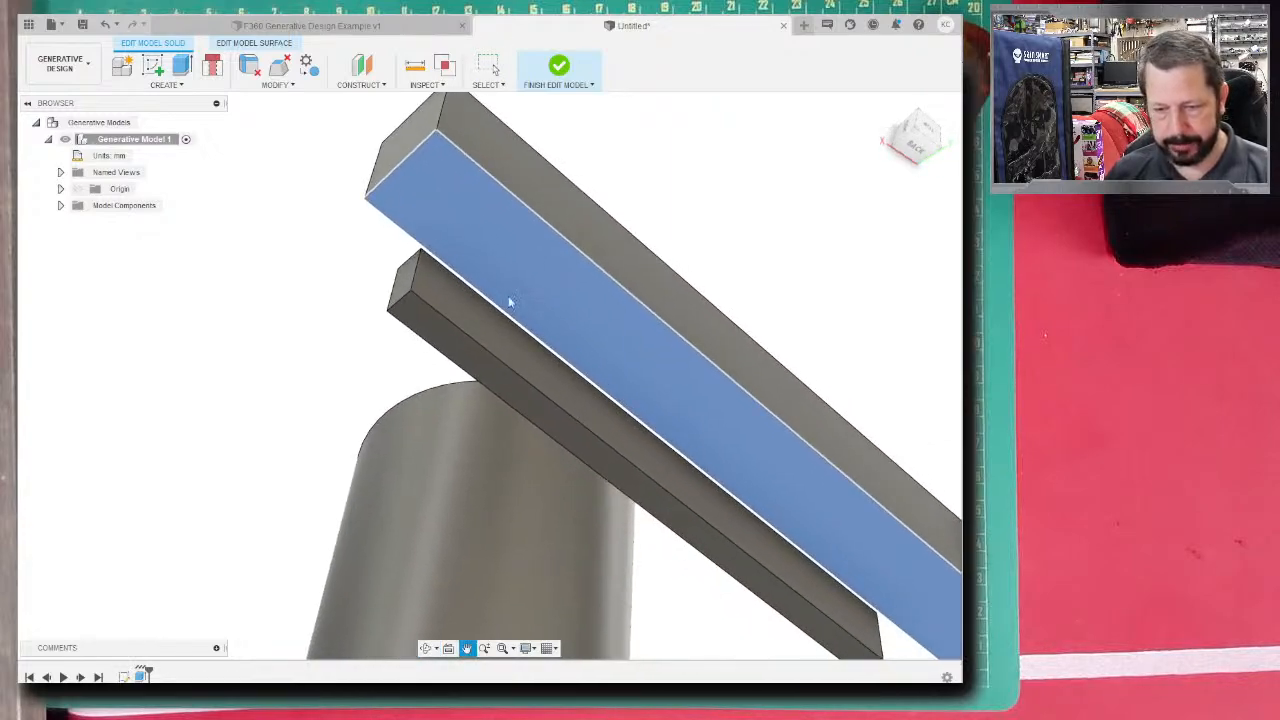
key(e)
click(703, 425)
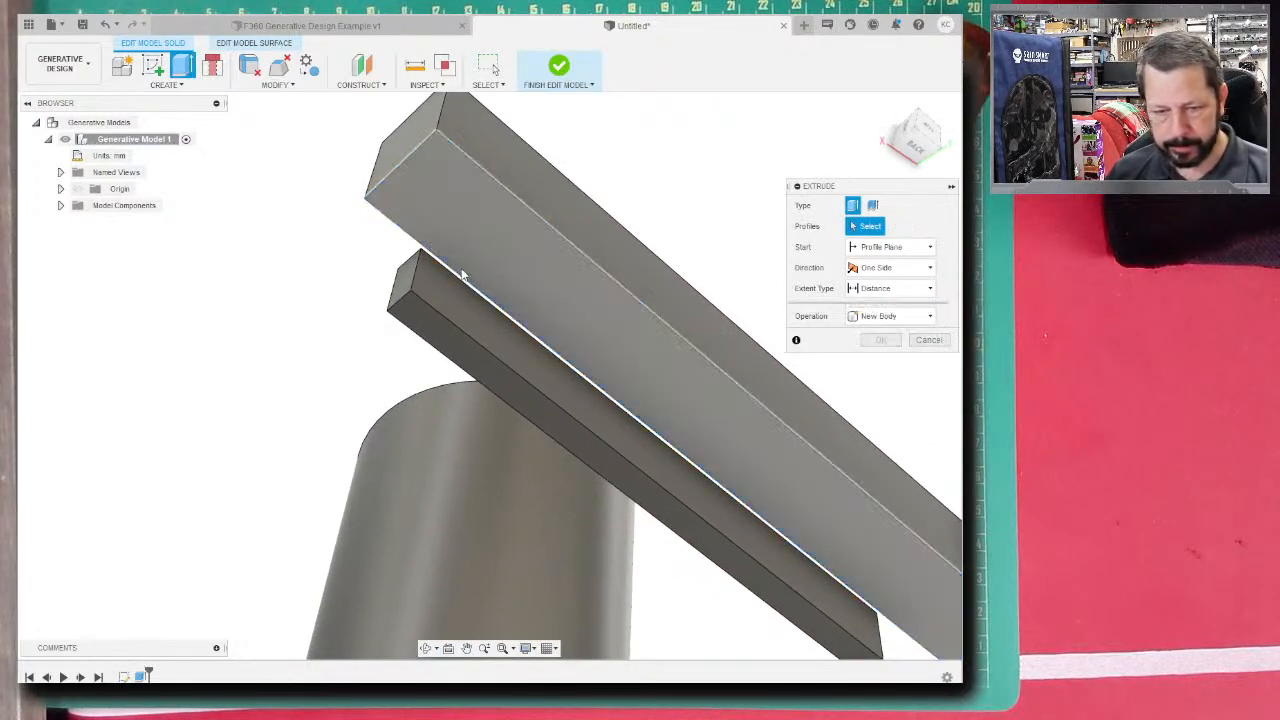
click(447, 237)
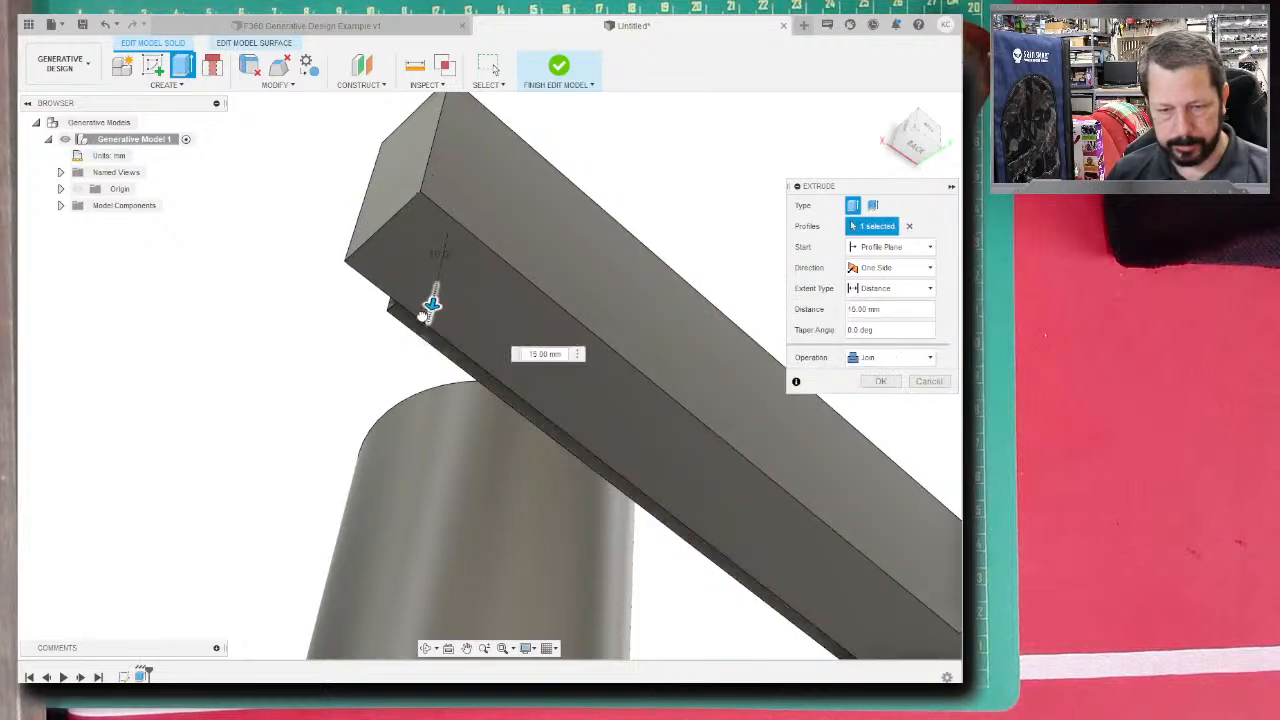
drag(413, 337, 412, 336)
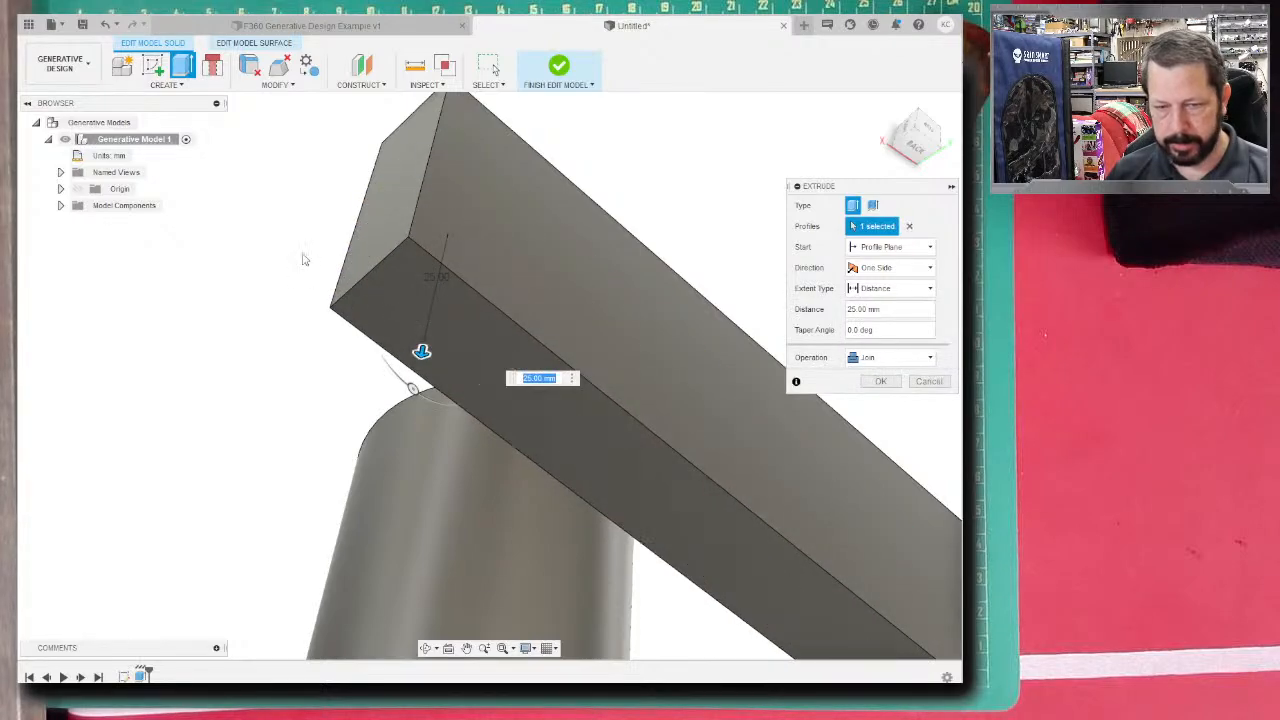
click(561, 74)
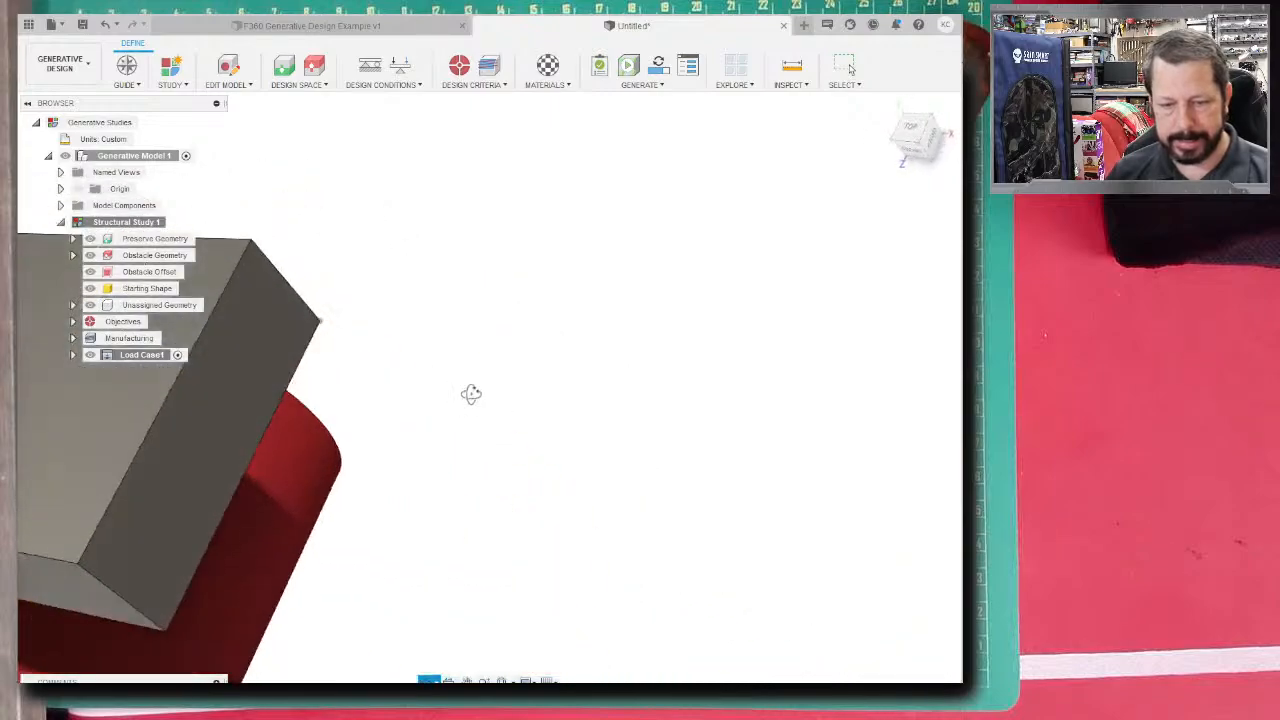
- Assign the new bar above the plate as obstacle geometry in the structural study
click(911, 129)
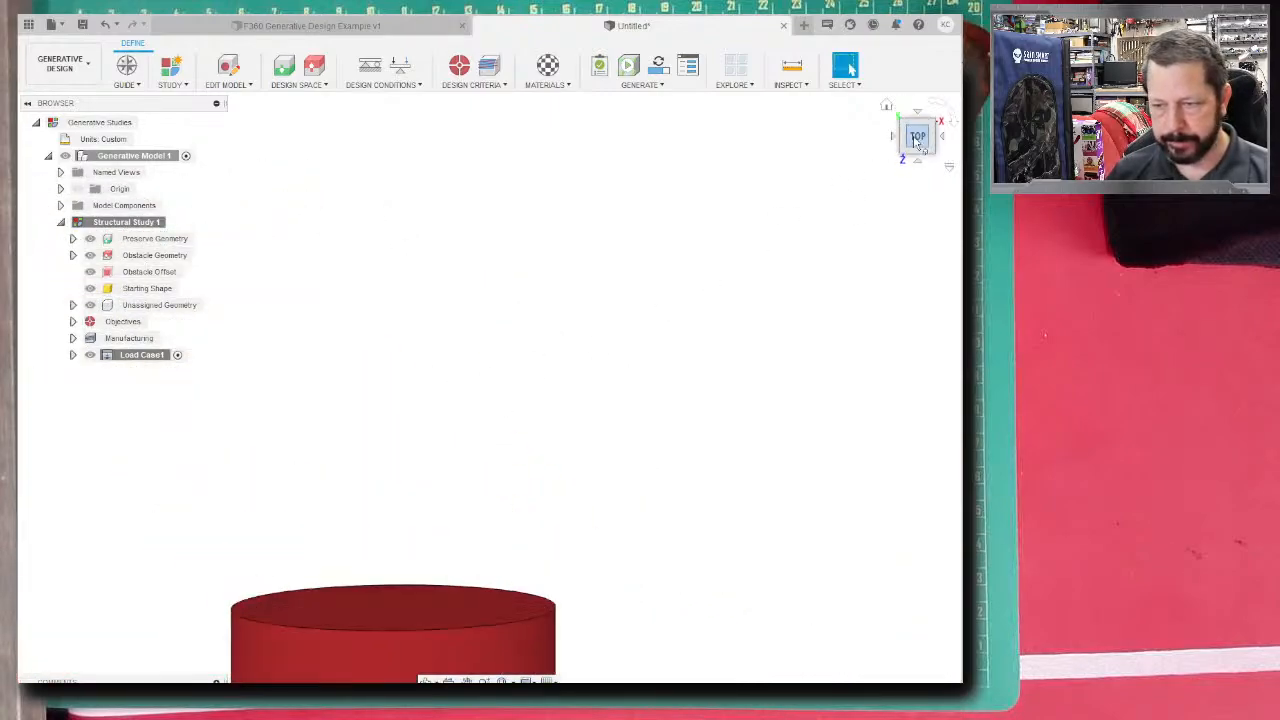
scroll(640, 451, up, 1)
scroll(574, 514, down, 4)
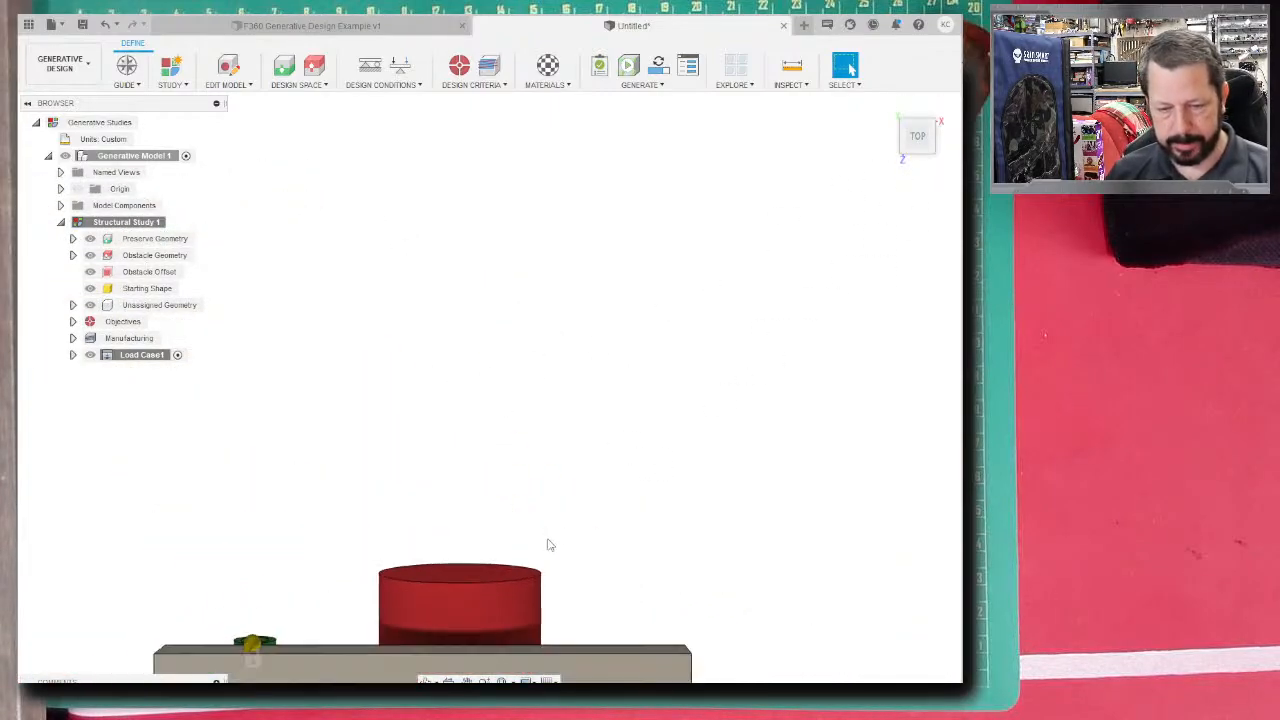
middle_drag(546, 543, 593, 302)
shift+middle_drag(487, 548, 464, 429)
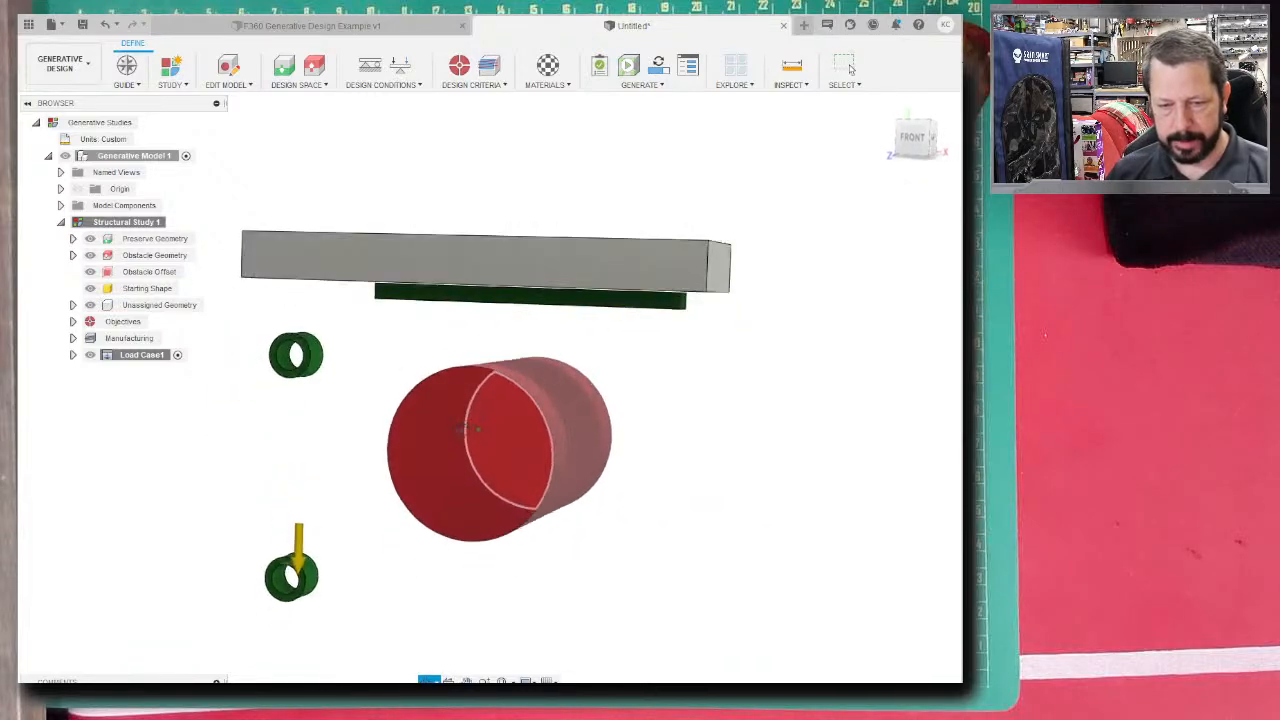
click(298, 84)
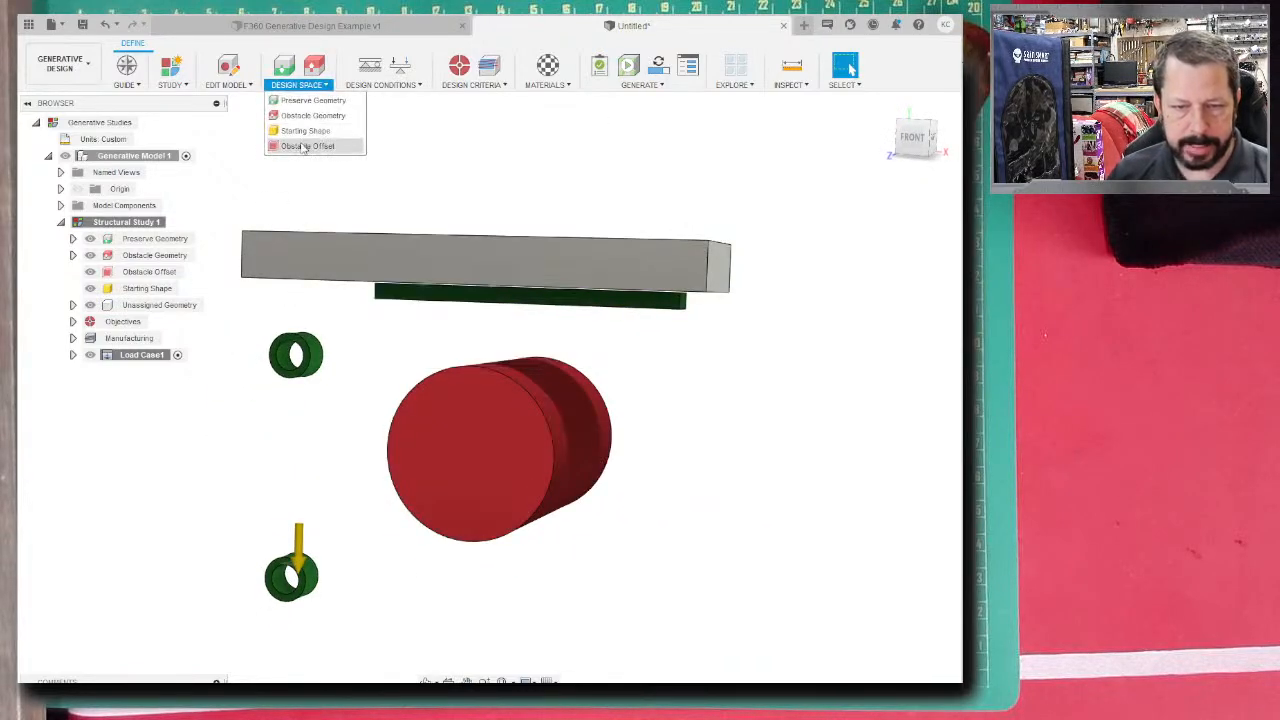
click(926, 250)
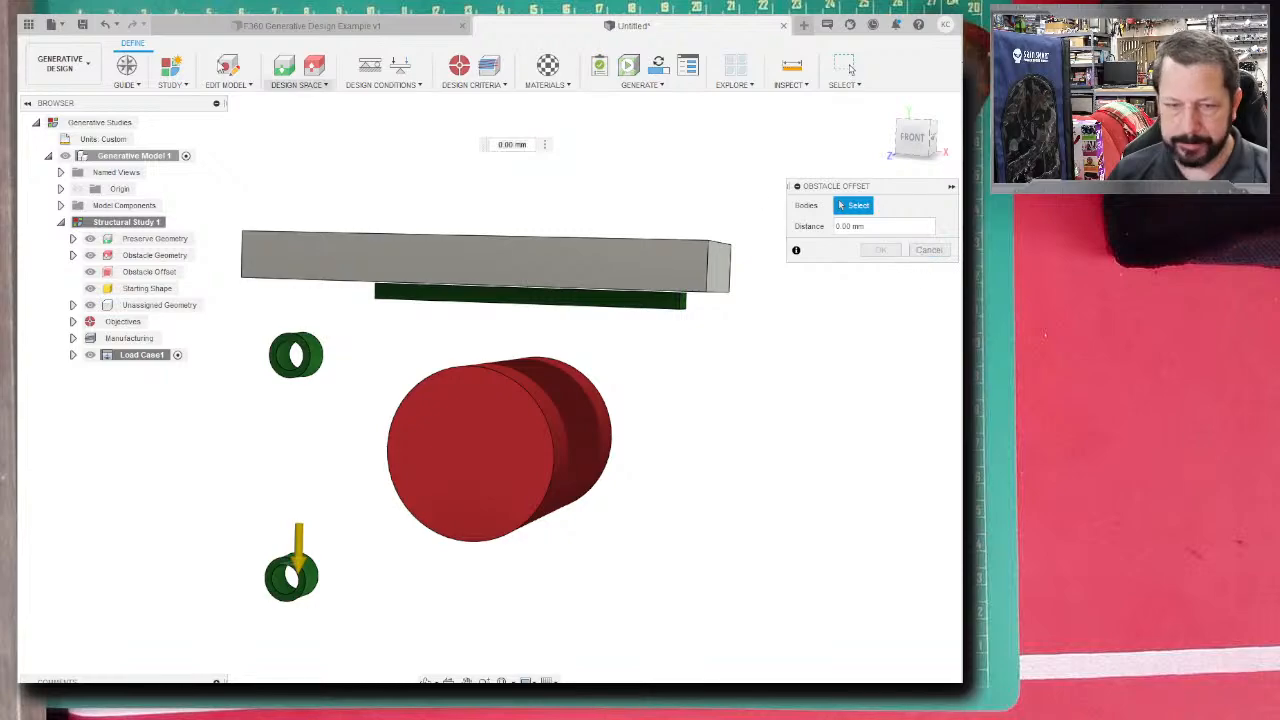
click(296, 82)
click(305, 116)
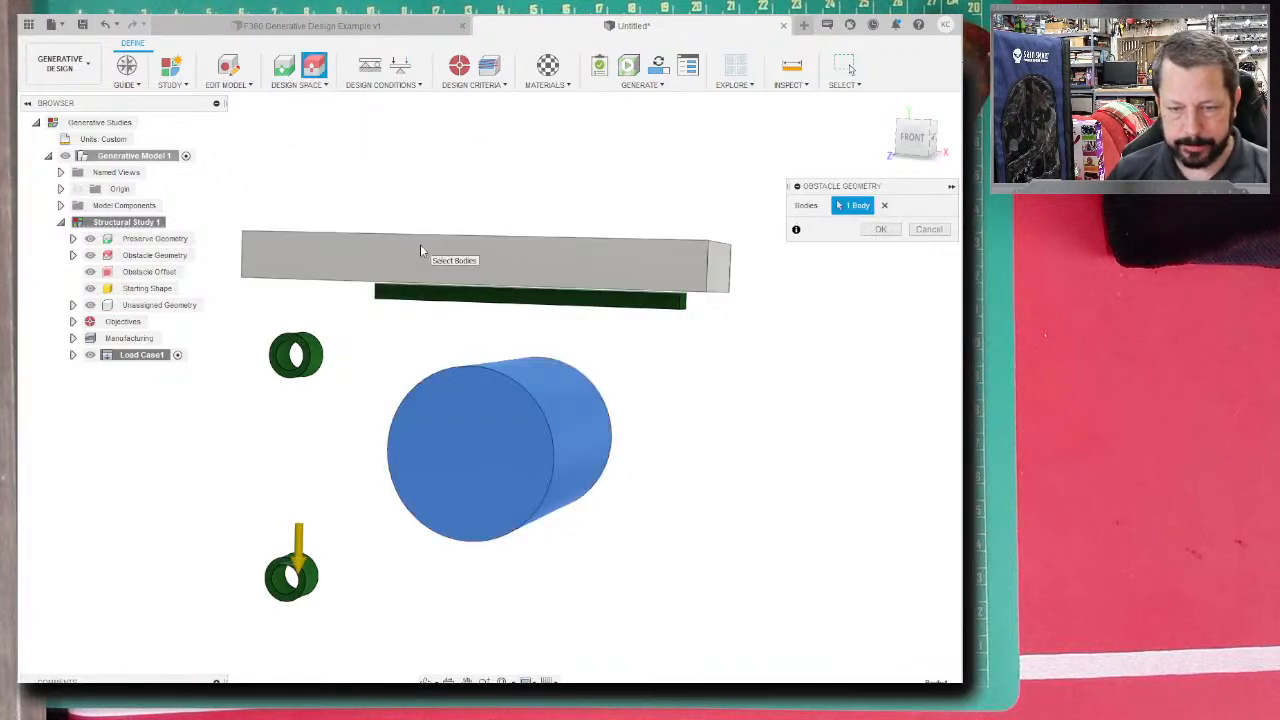
click(429, 257)
click(881, 230)
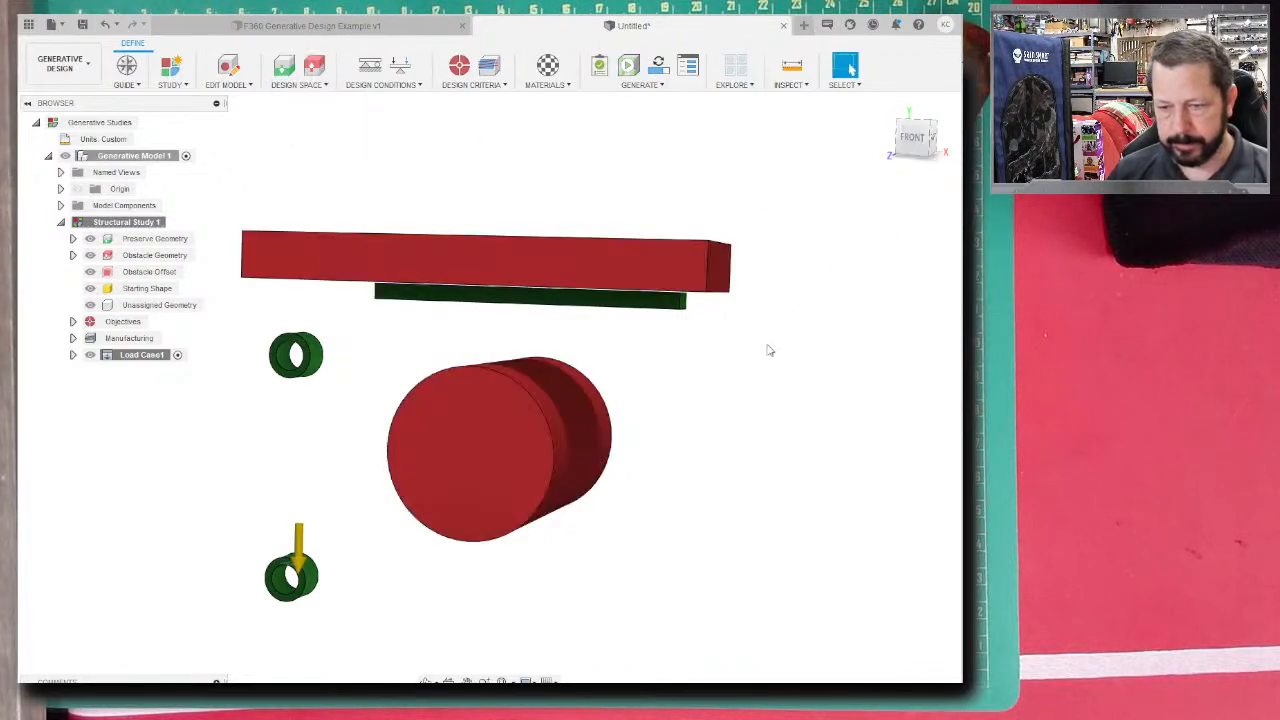
- Run the Previewer on the study and examine the outcome shape around the plate, holes and cylinder from several angles
shift+middle_drag(766, 349, 726, 329)
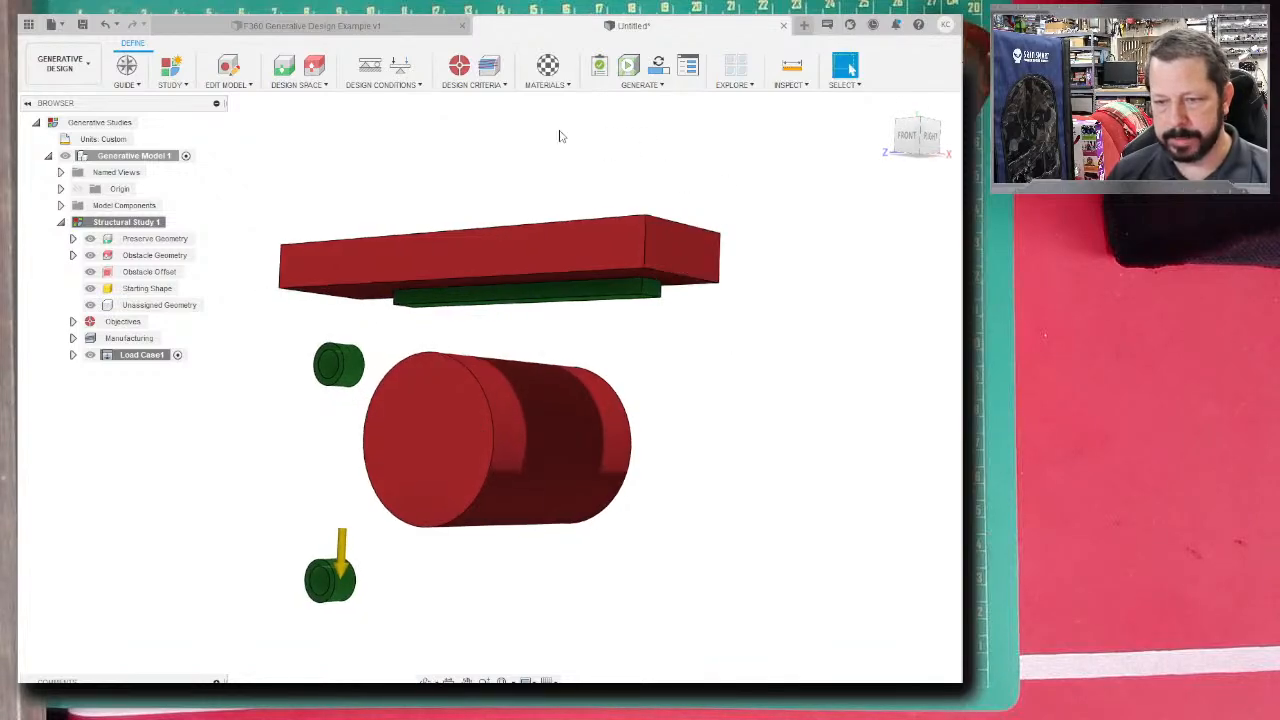
click(638, 84)
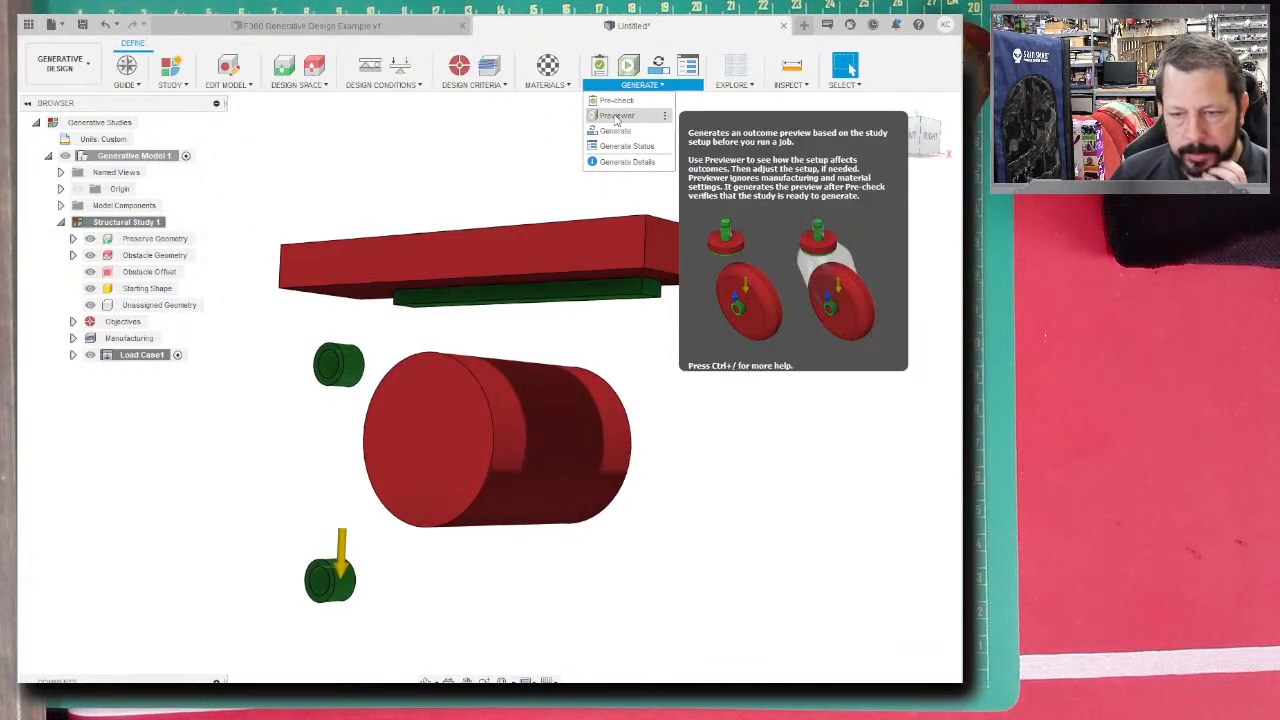
click(617, 116)
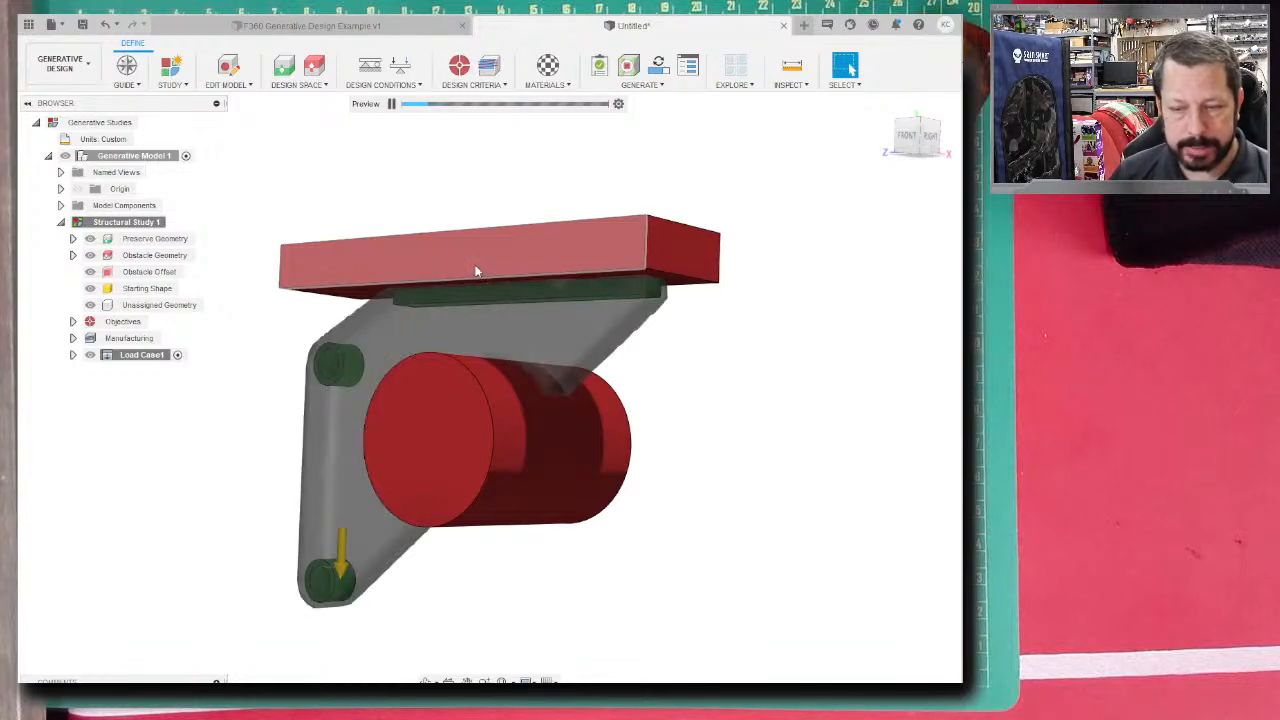
scroll(660, 287, up, 2)
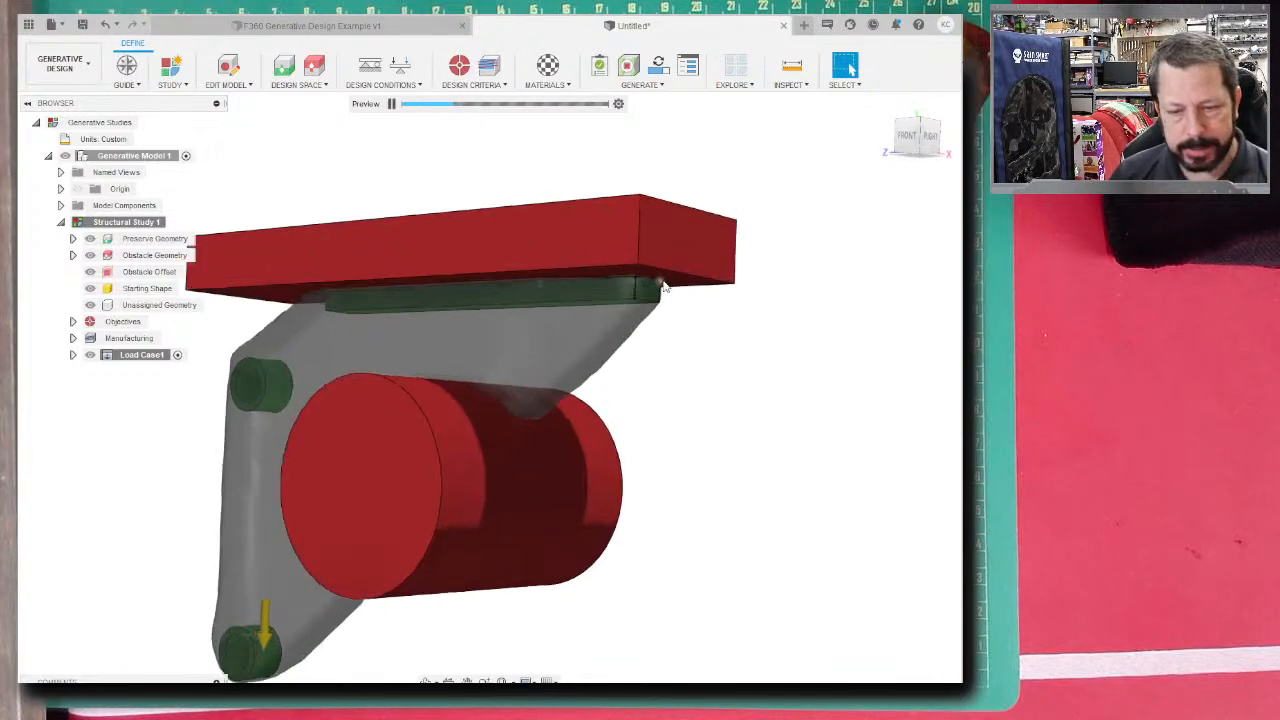
scroll(662, 284, up, 3)
shift+middle_drag(685, 303, 489, 349)
scroll(500, 357, down, 5)
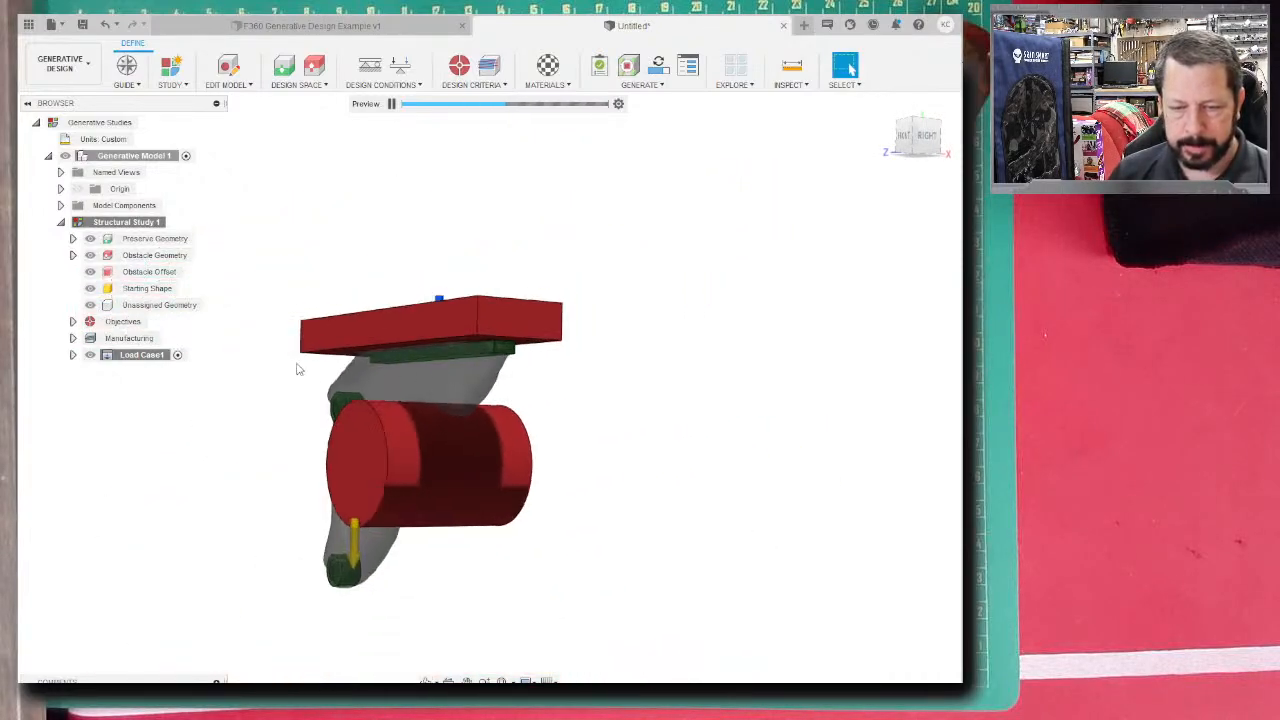
shift+middle_drag(297, 369, 343, 370)
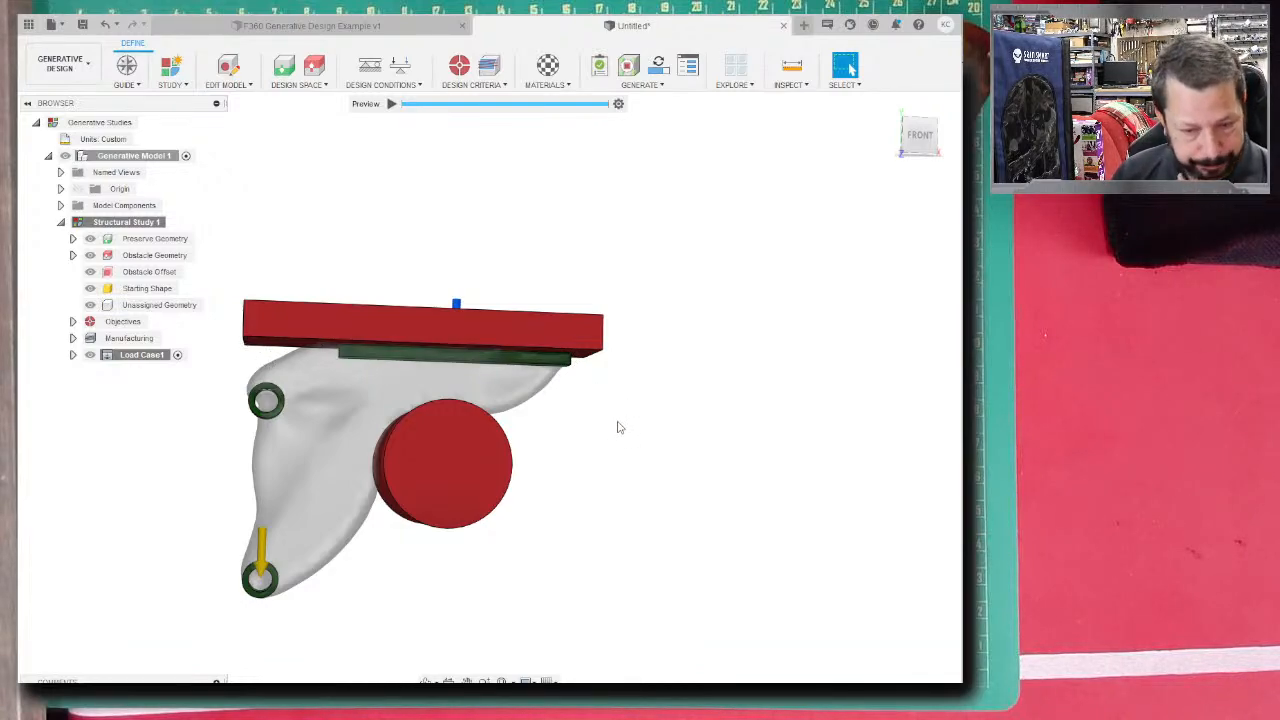
- Start generating Structural Study 1 on the cloud and save the document as F360_Gen_Example
click(660, 86)
click(627, 132)
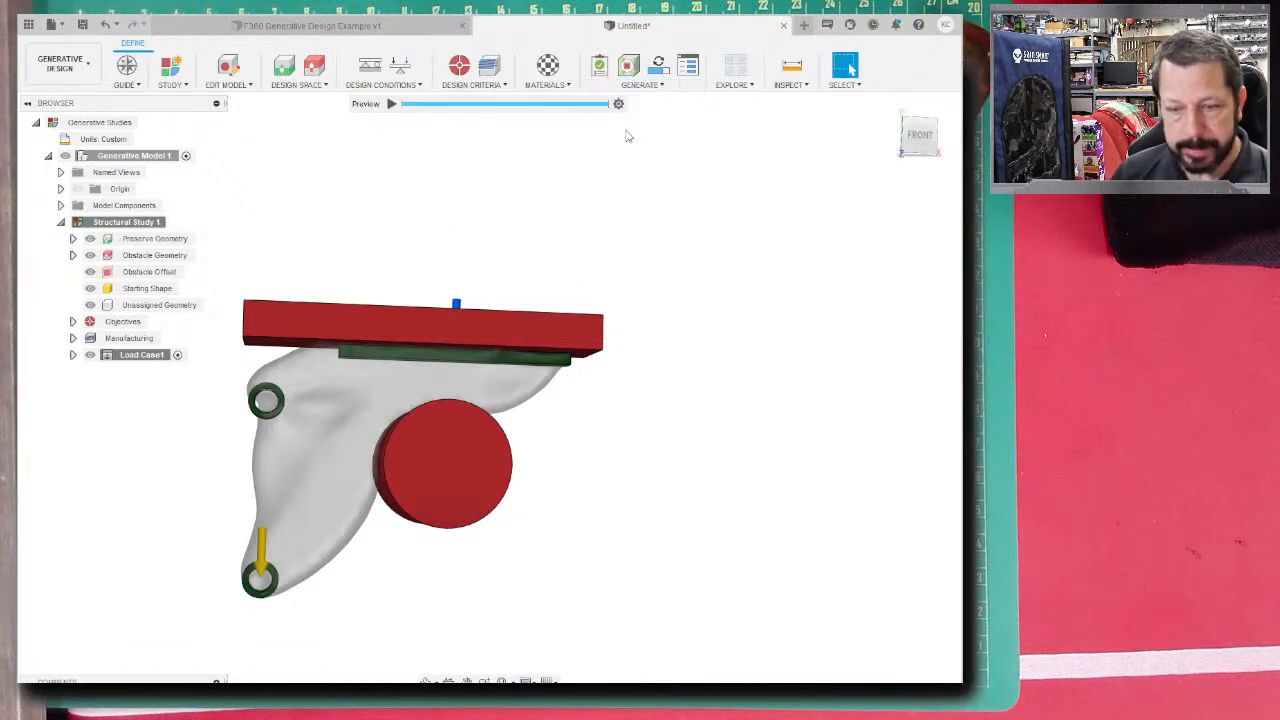
click(600, 392)
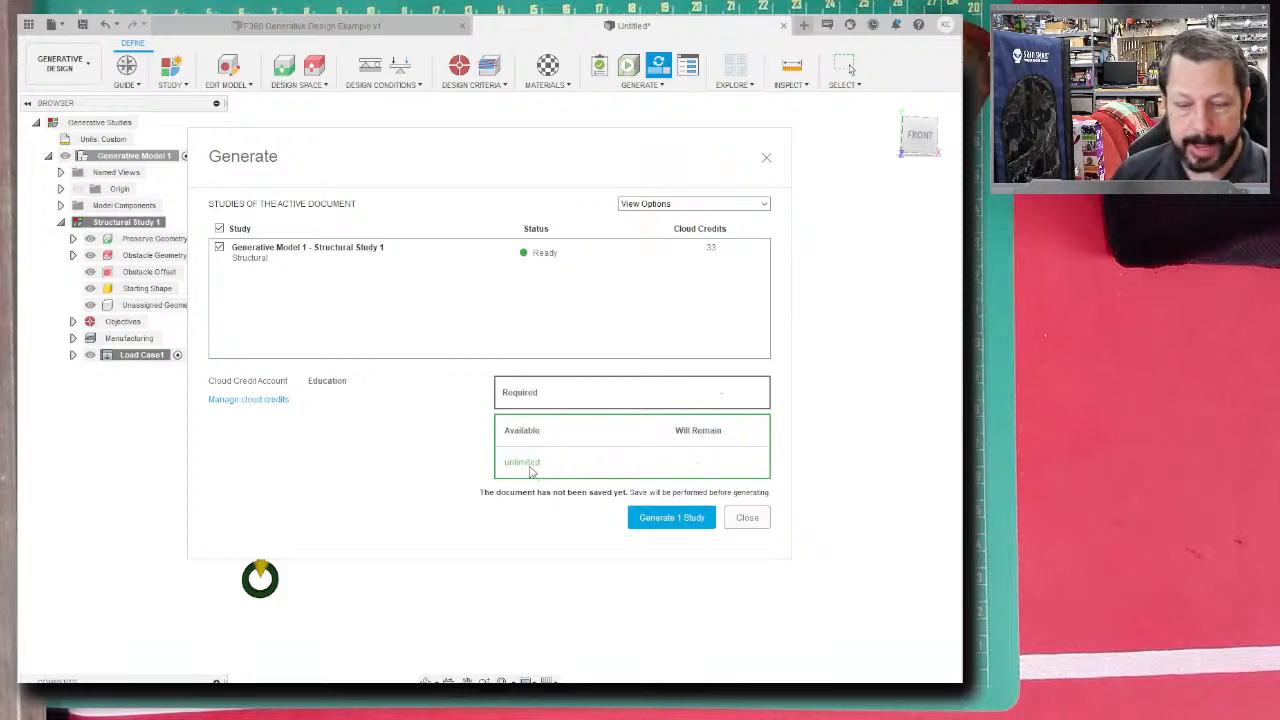
click(673, 518)
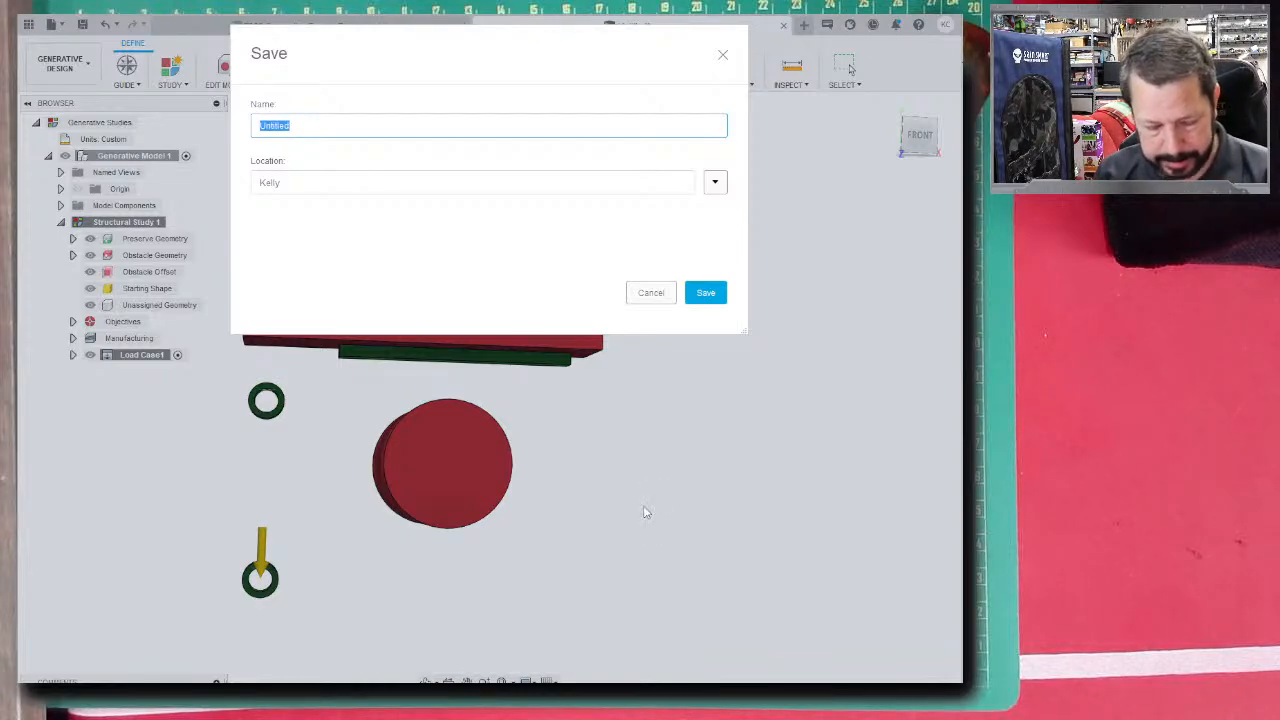
text(F)
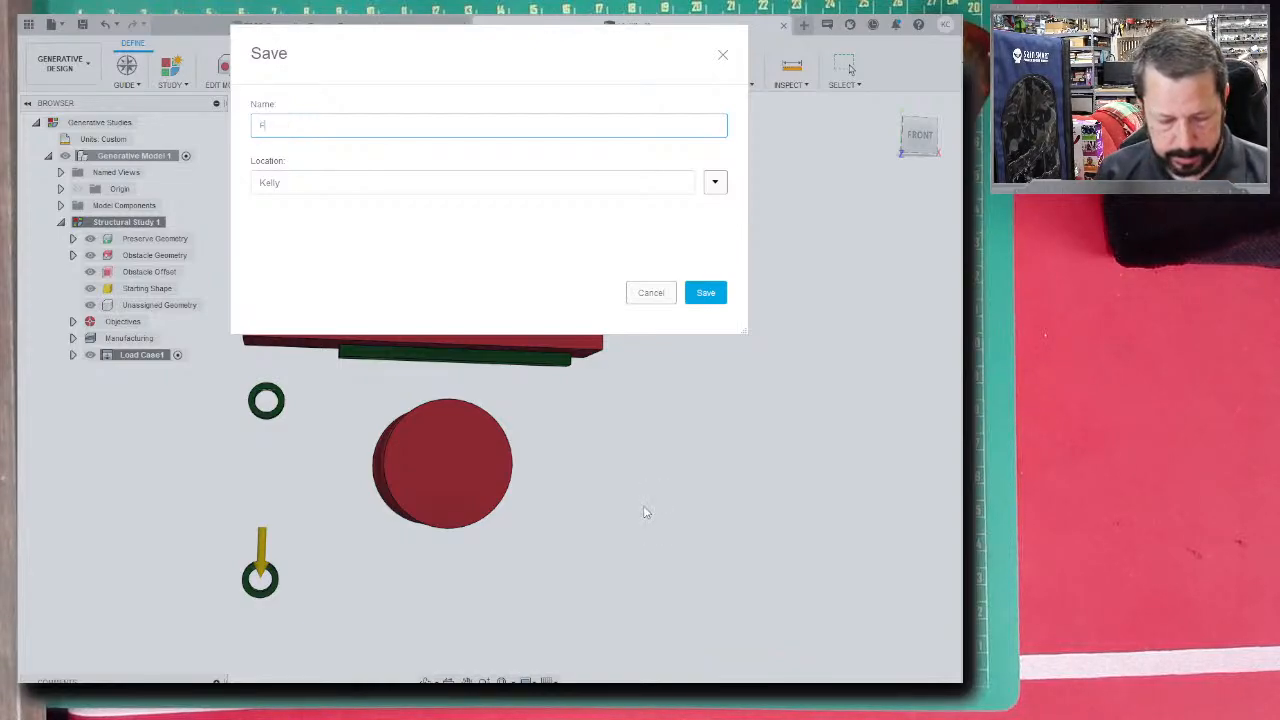
text(360_Ge)
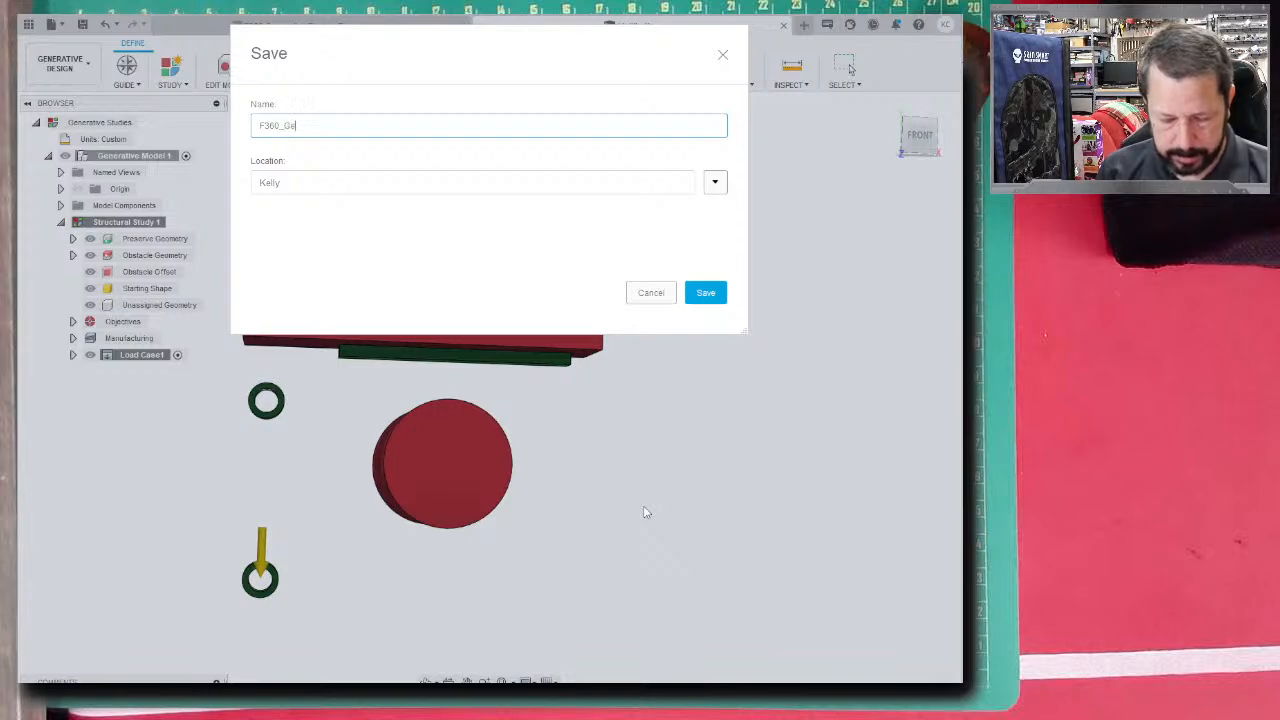
text(n_Example)
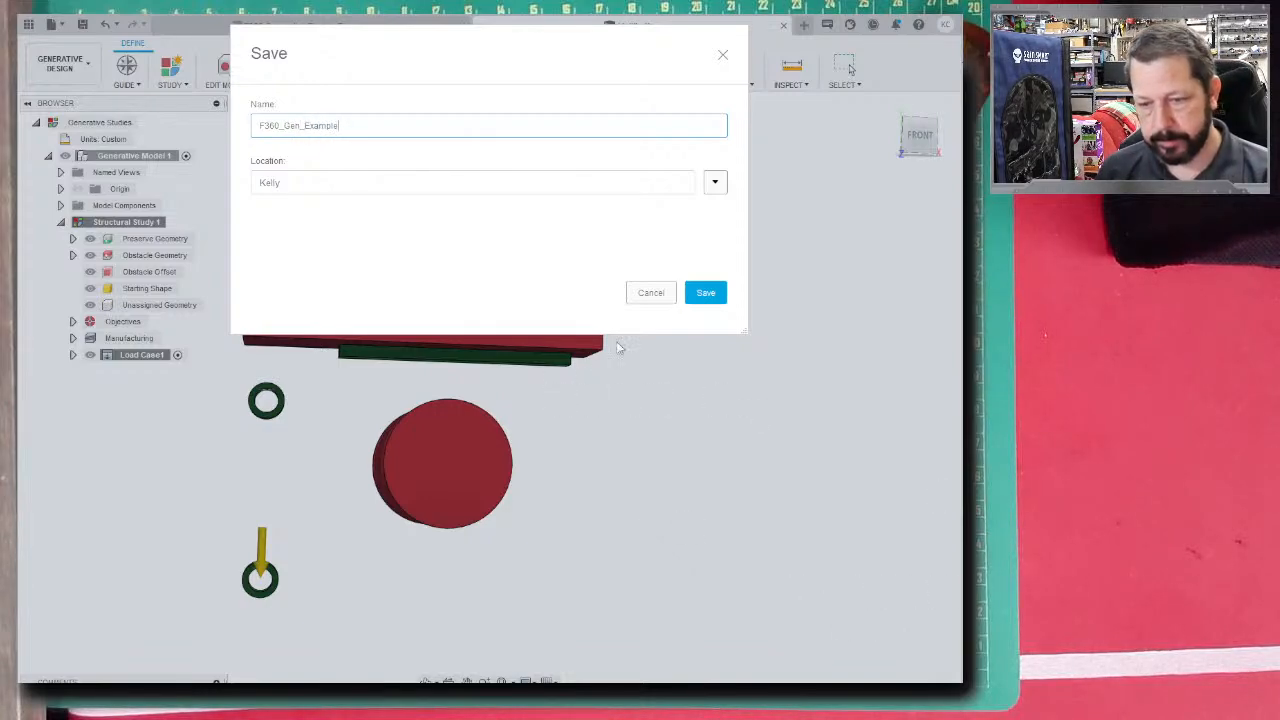
click(706, 292)
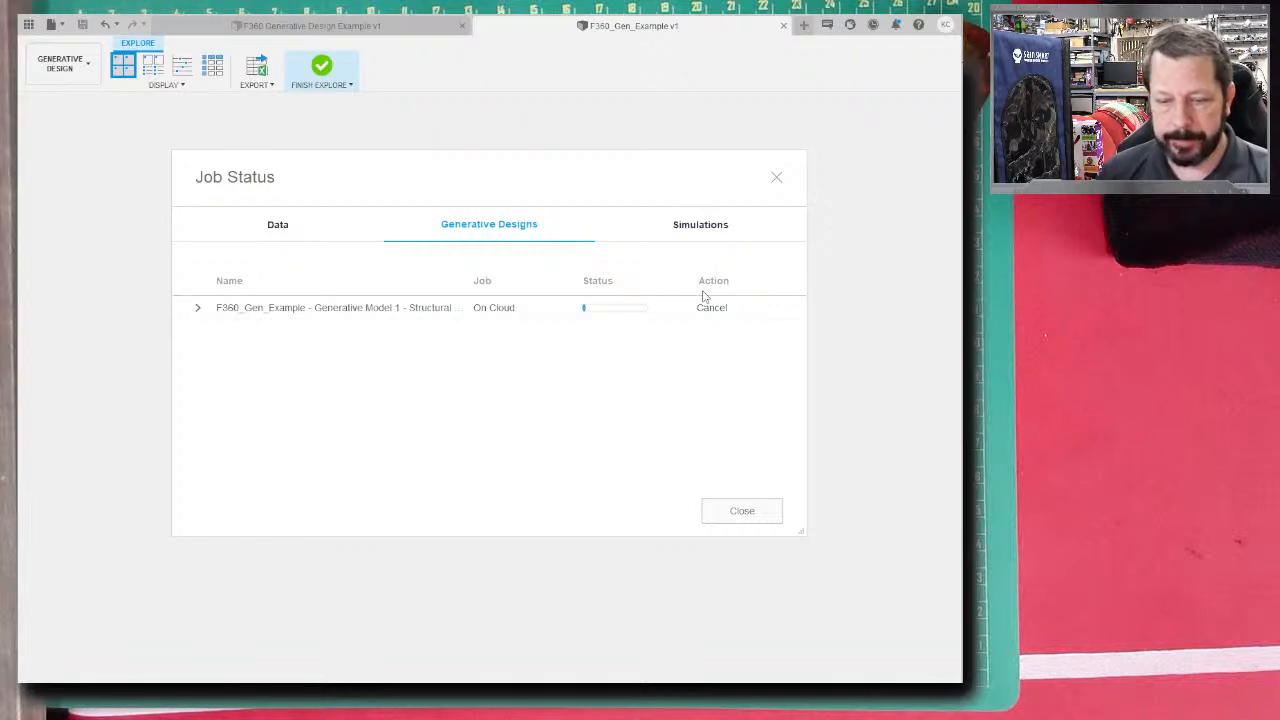
- Expand the generative job's processing stages in the job status, dismiss the thumbnail notice and close the status window
click(197, 309)
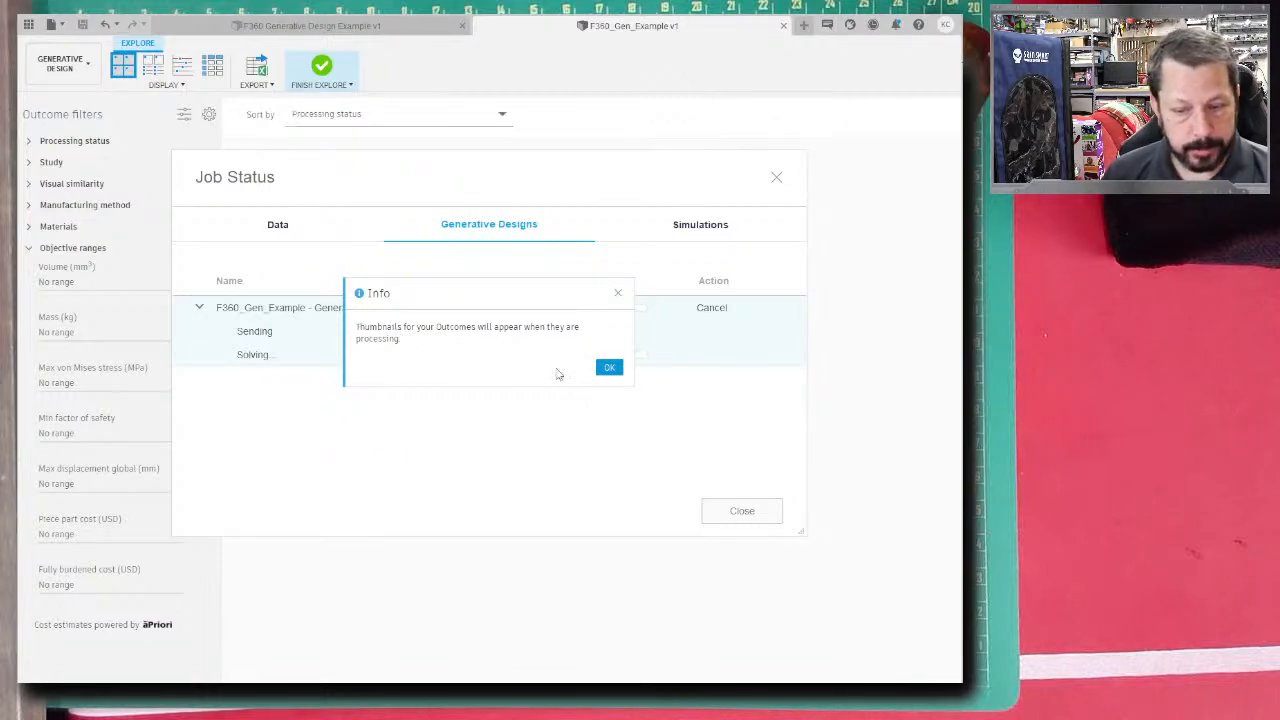
click(607, 367)
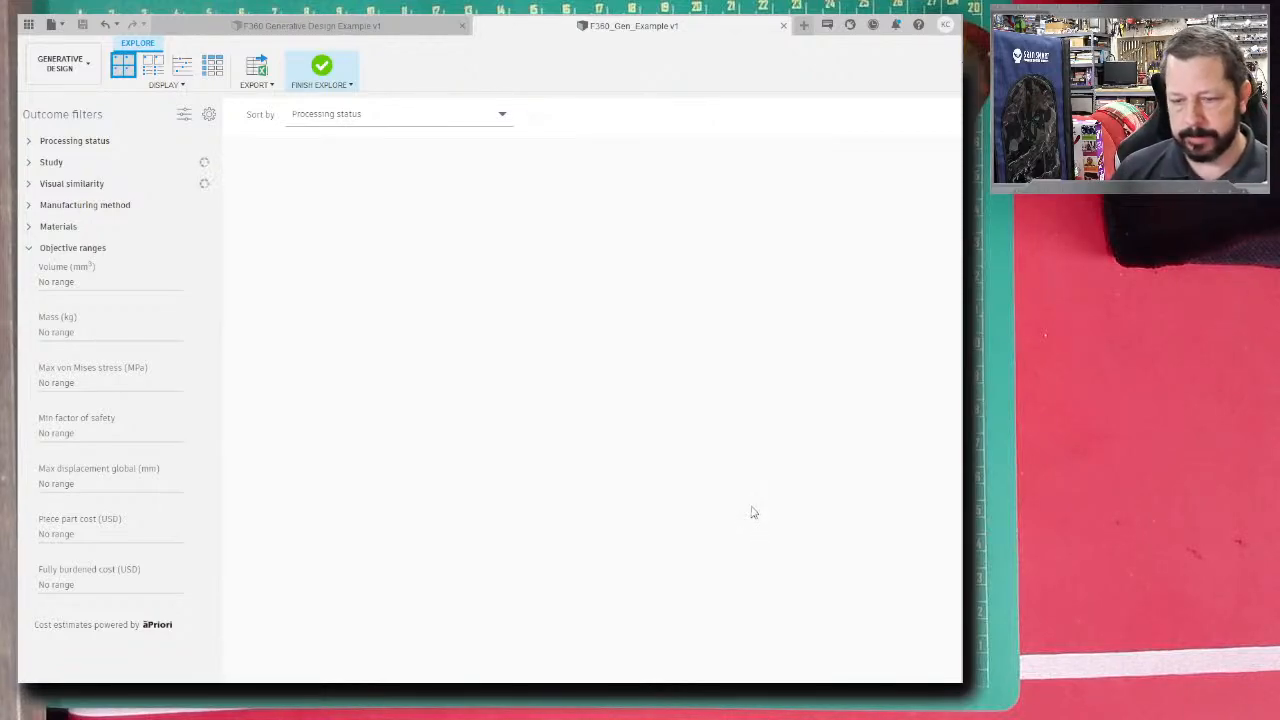
click(753, 508)
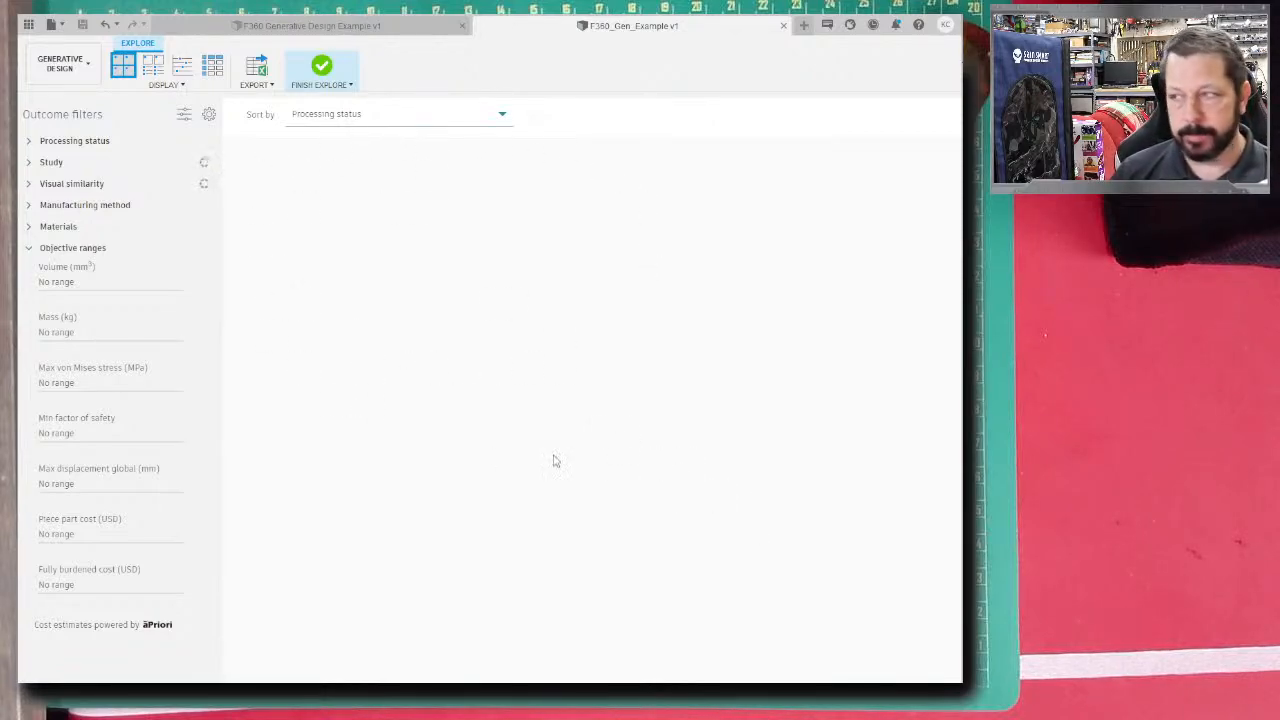
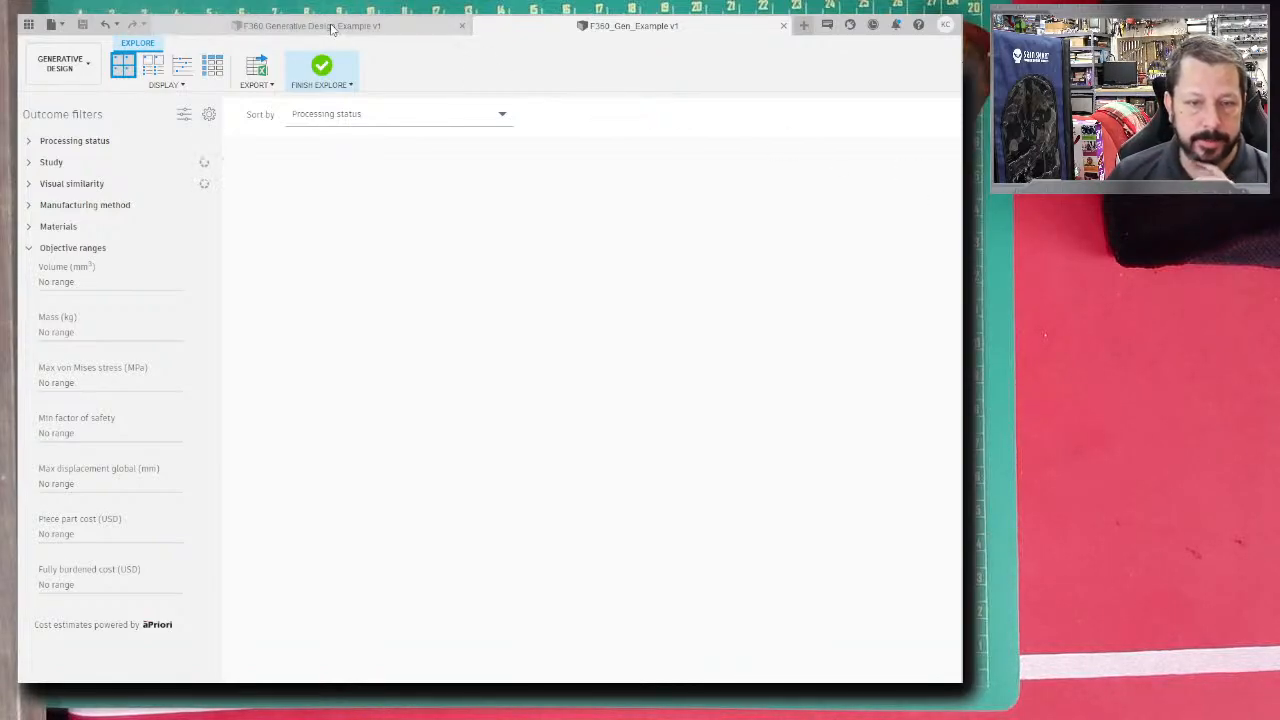
- Switch to the Formbot product page in the web browser and view the Voron V0.1 printer's photos from different angles
key(alt+Tab)
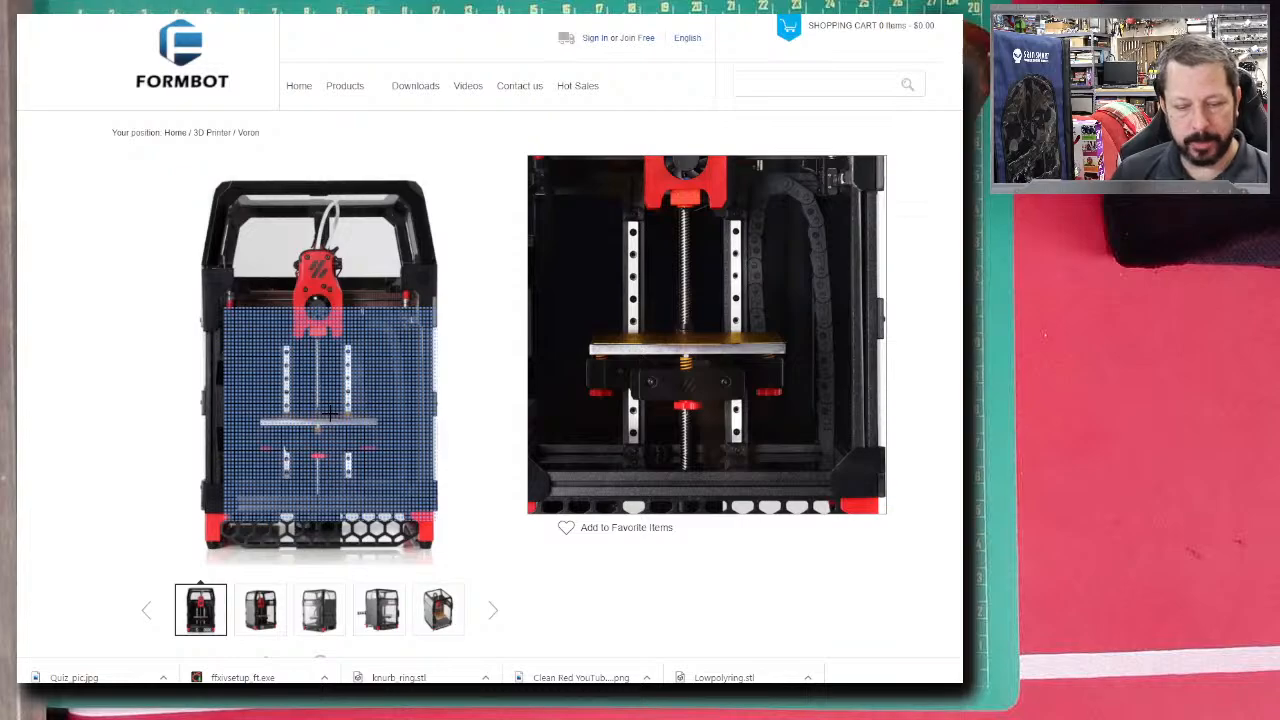
click(443, 620)
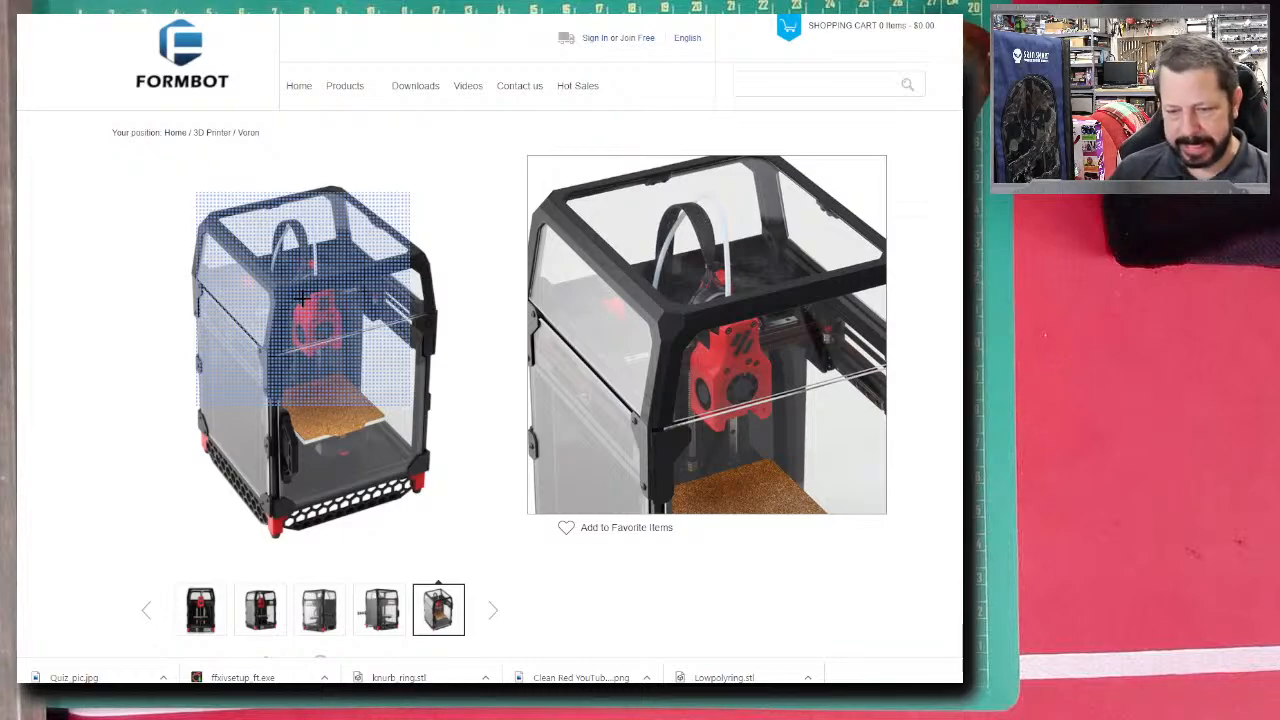
click(490, 612)
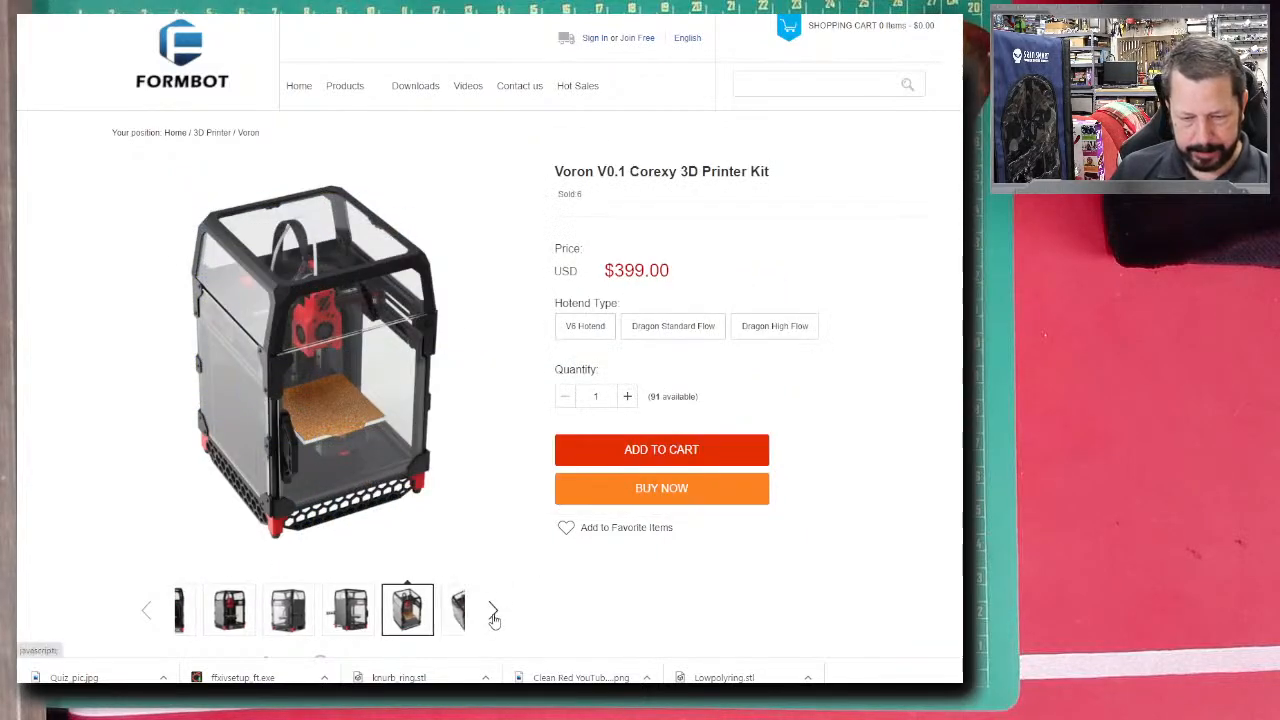
click(378, 606)
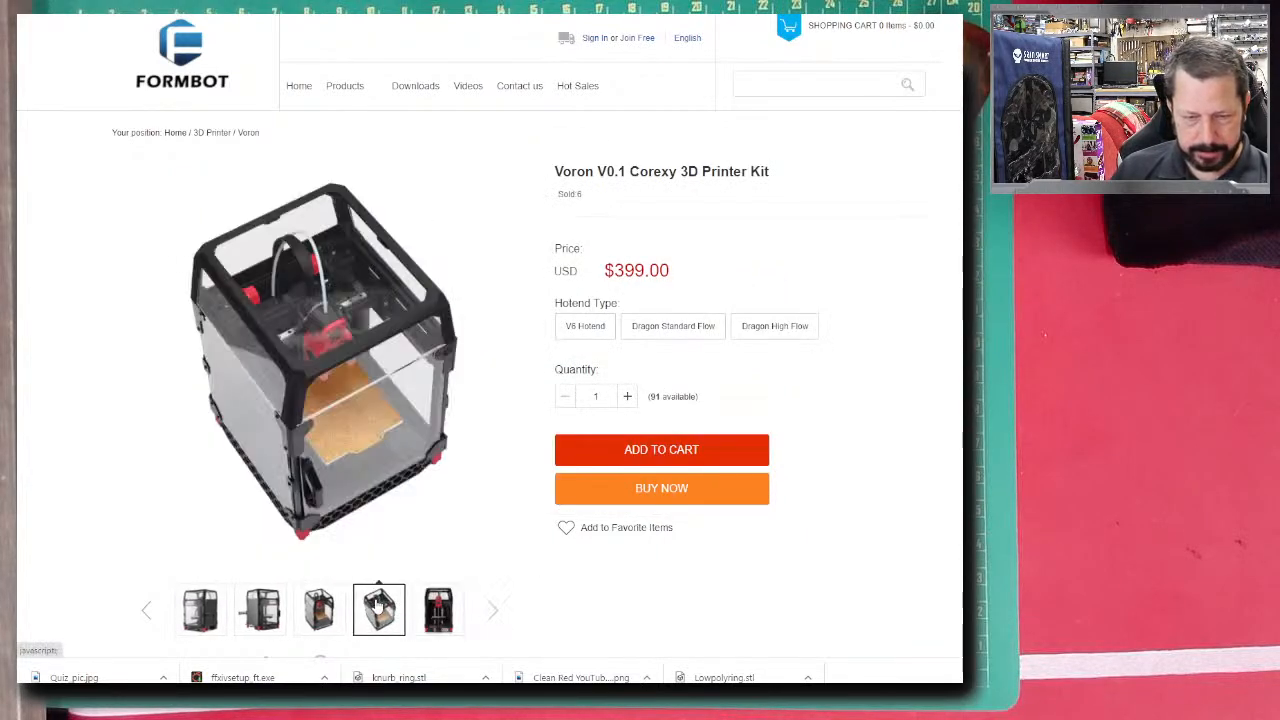
mouse_move(316, 300)
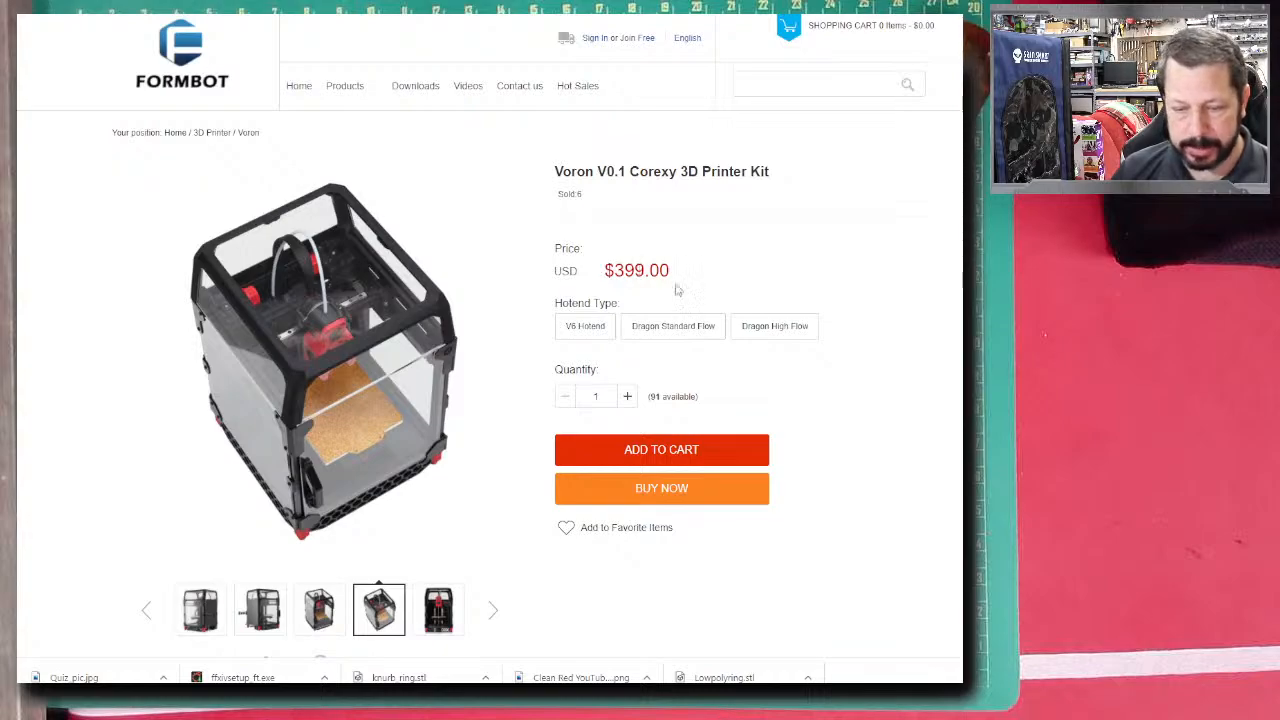
- Read the attention note in the kit's description about 3D printed parts and return to the purchase options
scroll(886, 380, down, 4)
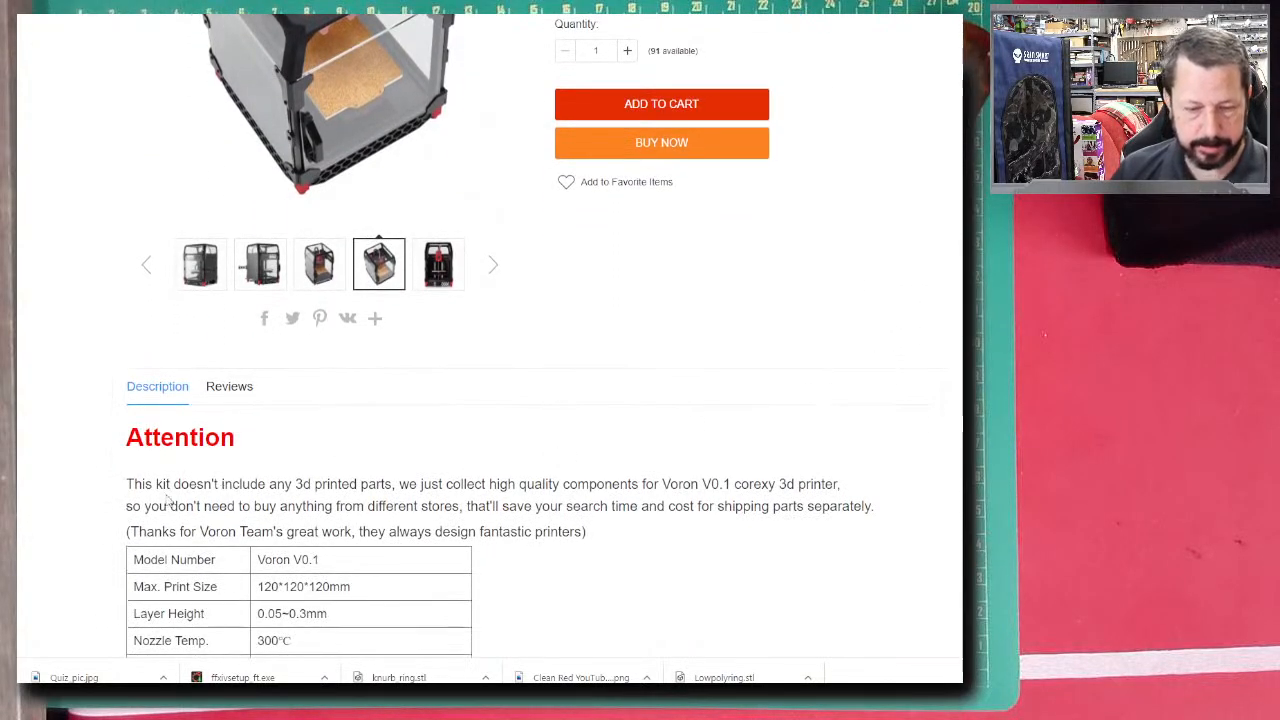
drag(133, 484, 446, 484)
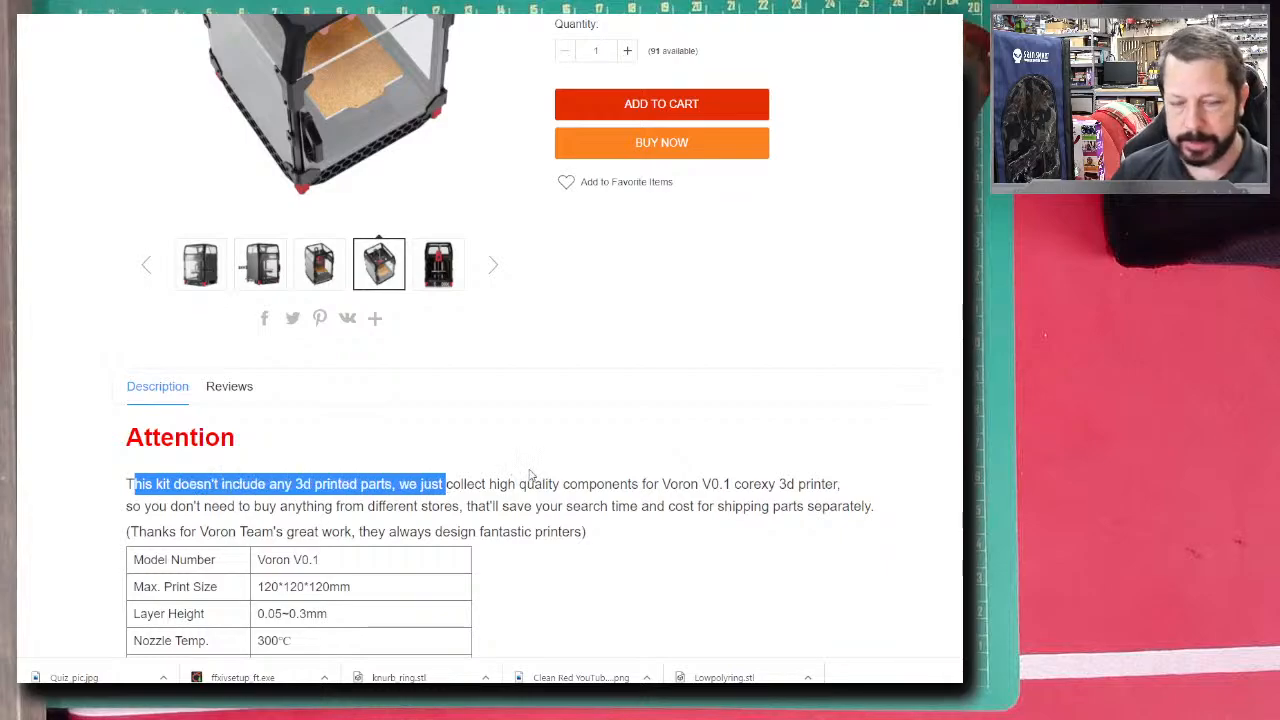
scroll(529, 474, up, 2)
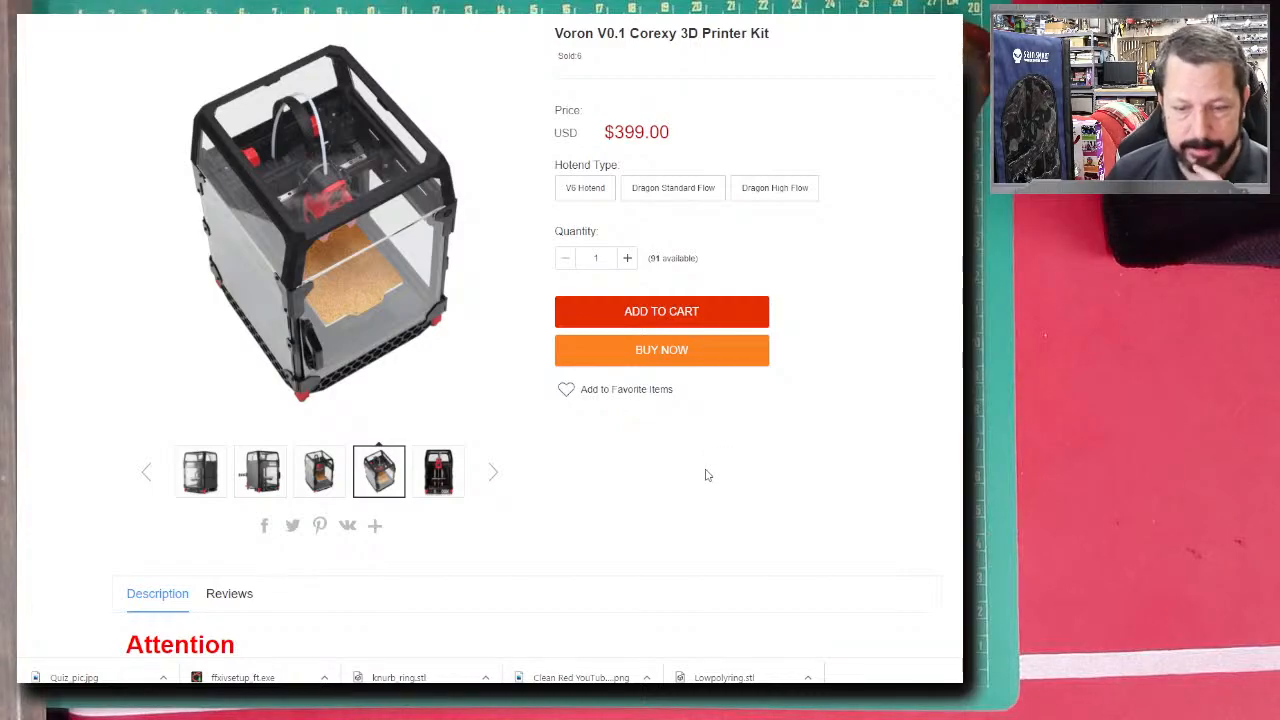
- Choose the Dragon Standard Flow hotend type for the Voron V0.1 kit
mouse_move(376, 309)
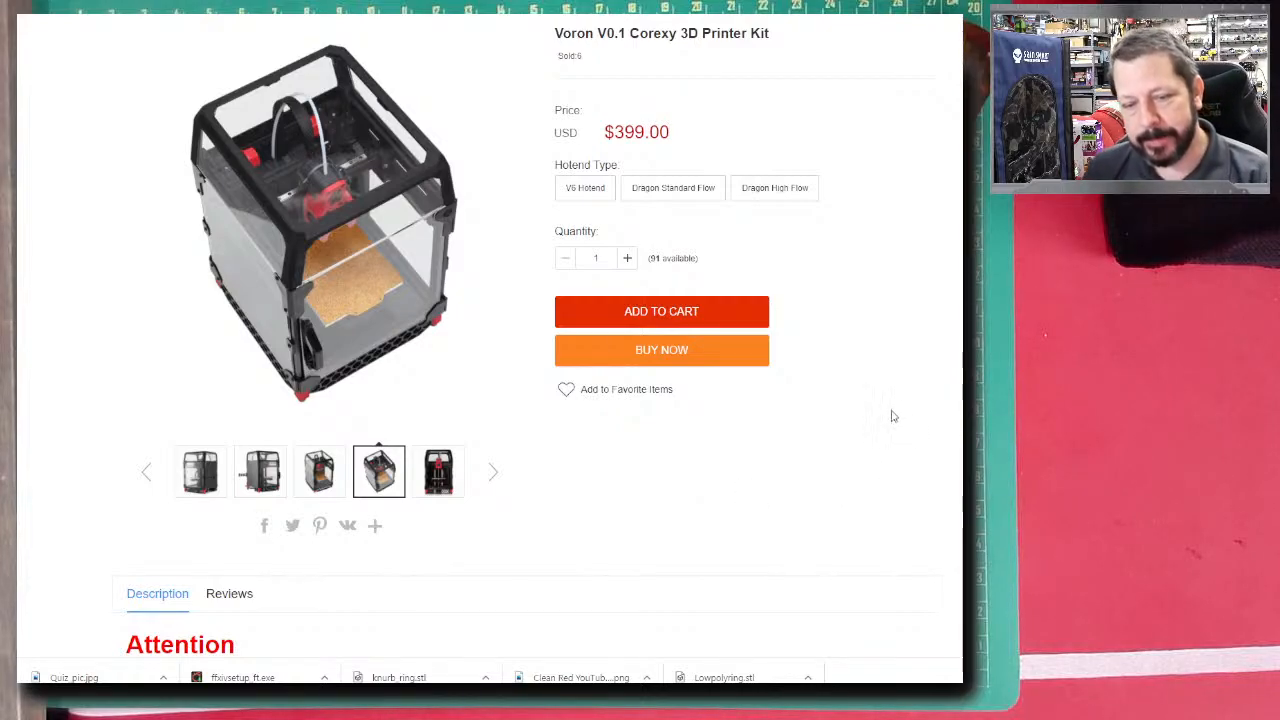
click(674, 190)
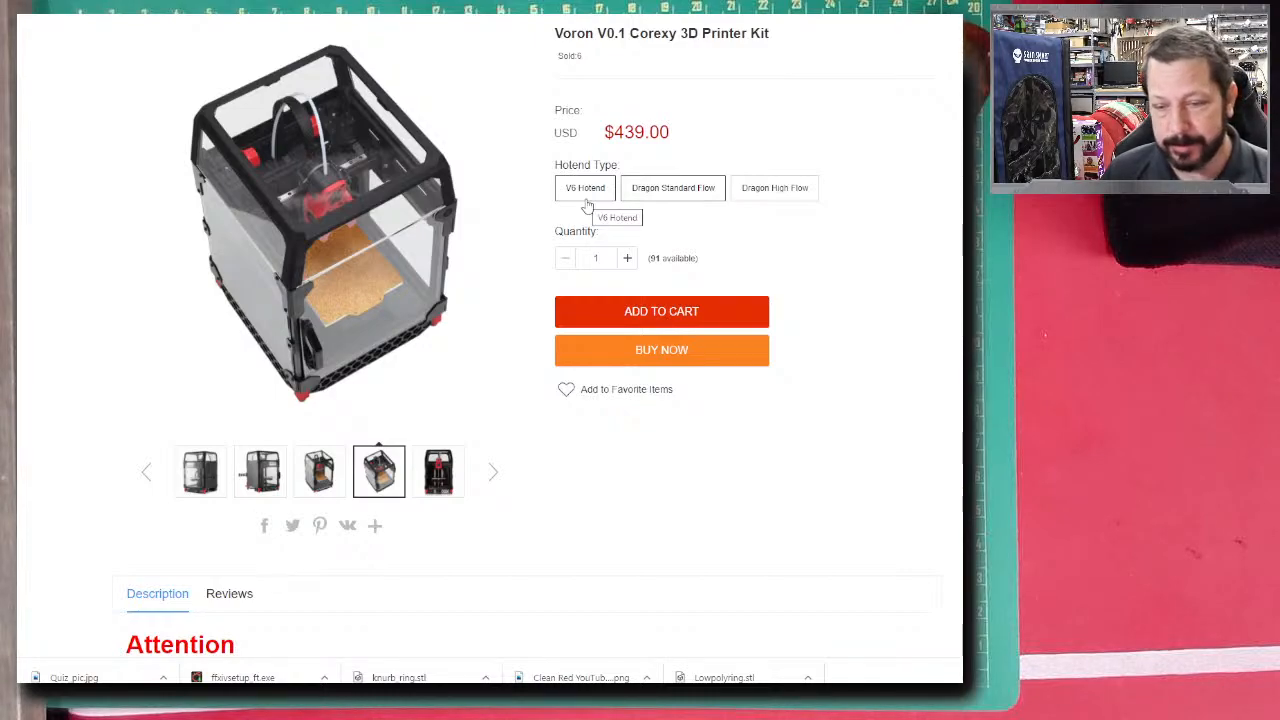
click(673, 190)
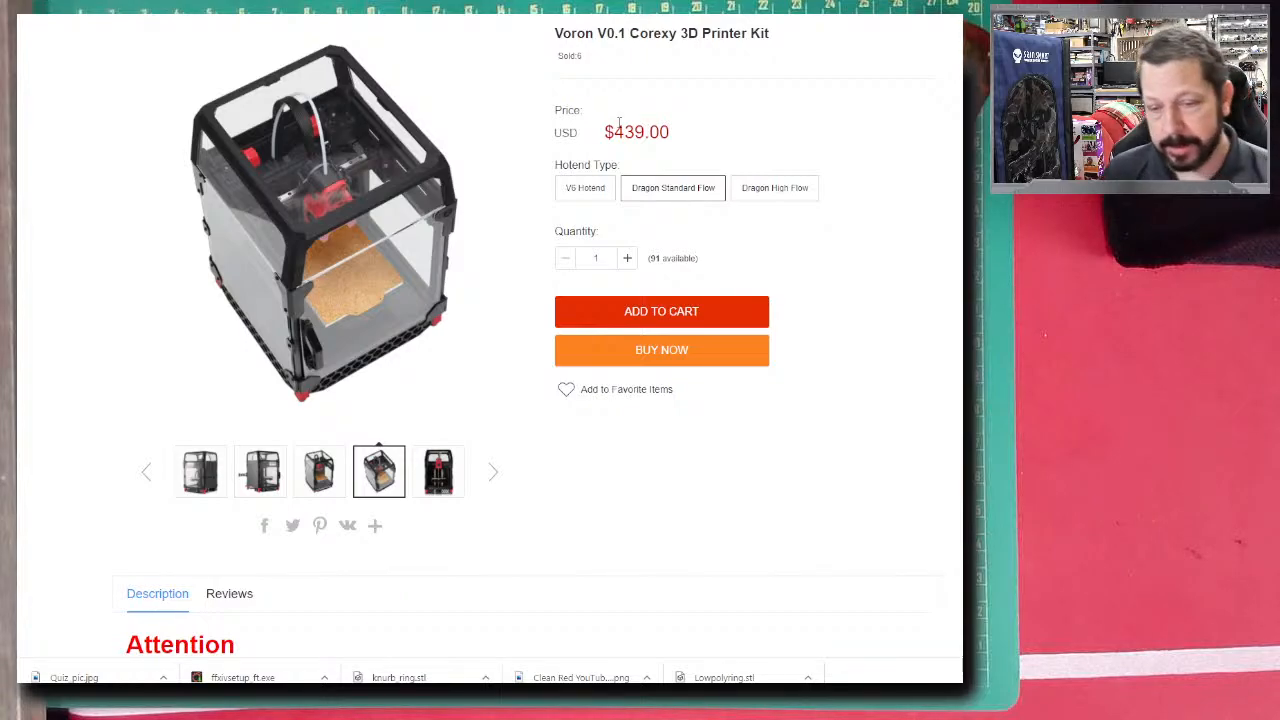
- Examine the magnified printer photo and the specification table in the Voron V0.1 kit's description
mouse_move(370, 121)
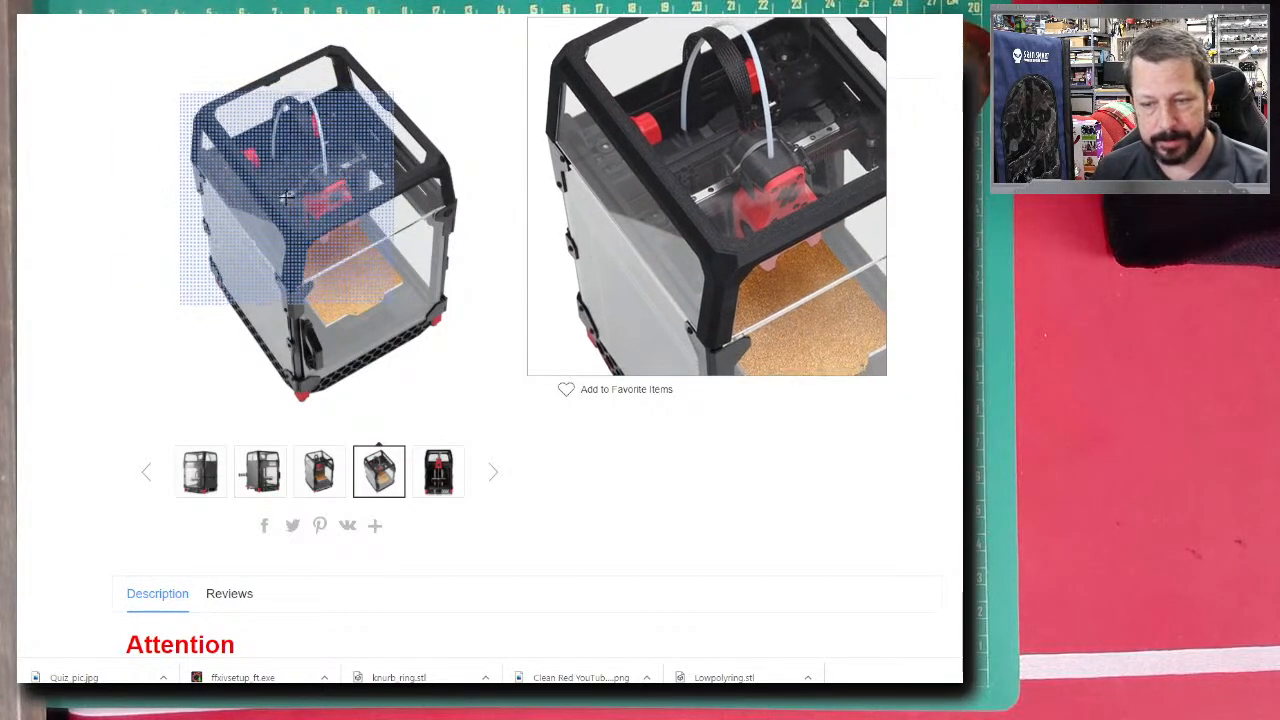
scroll(545, 596, down, 5)
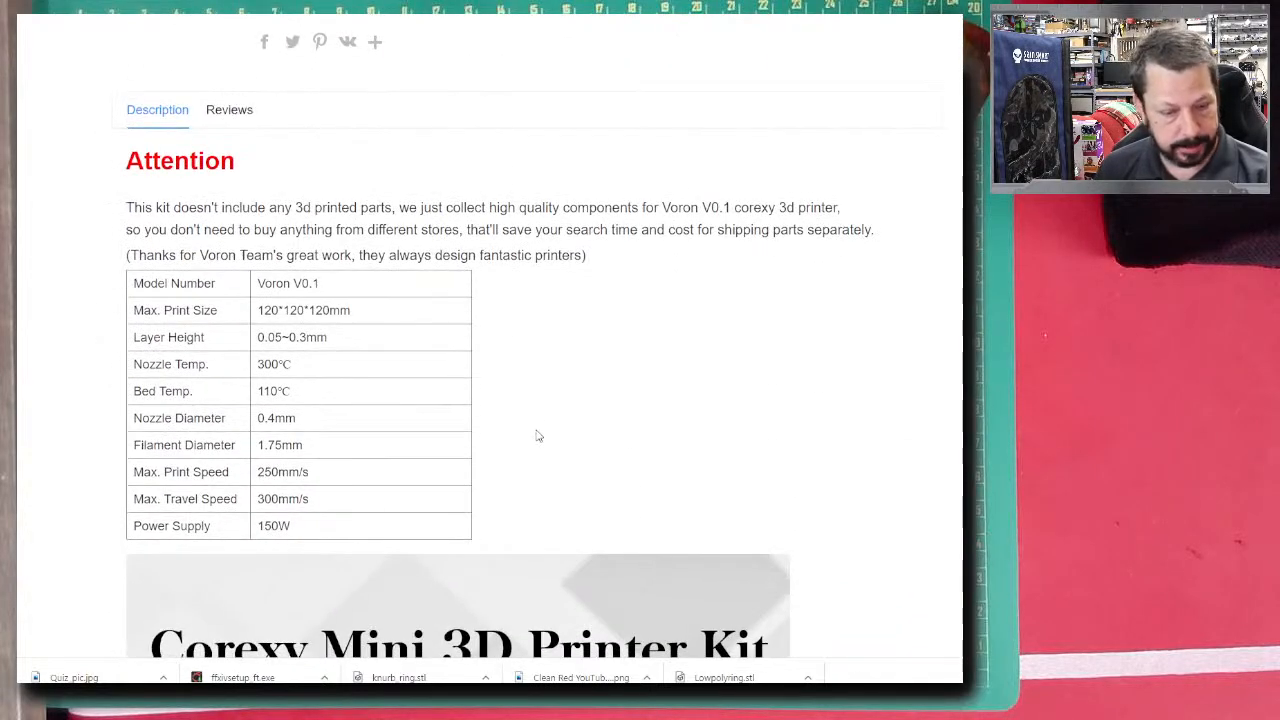
scroll(537, 435, down, 1)
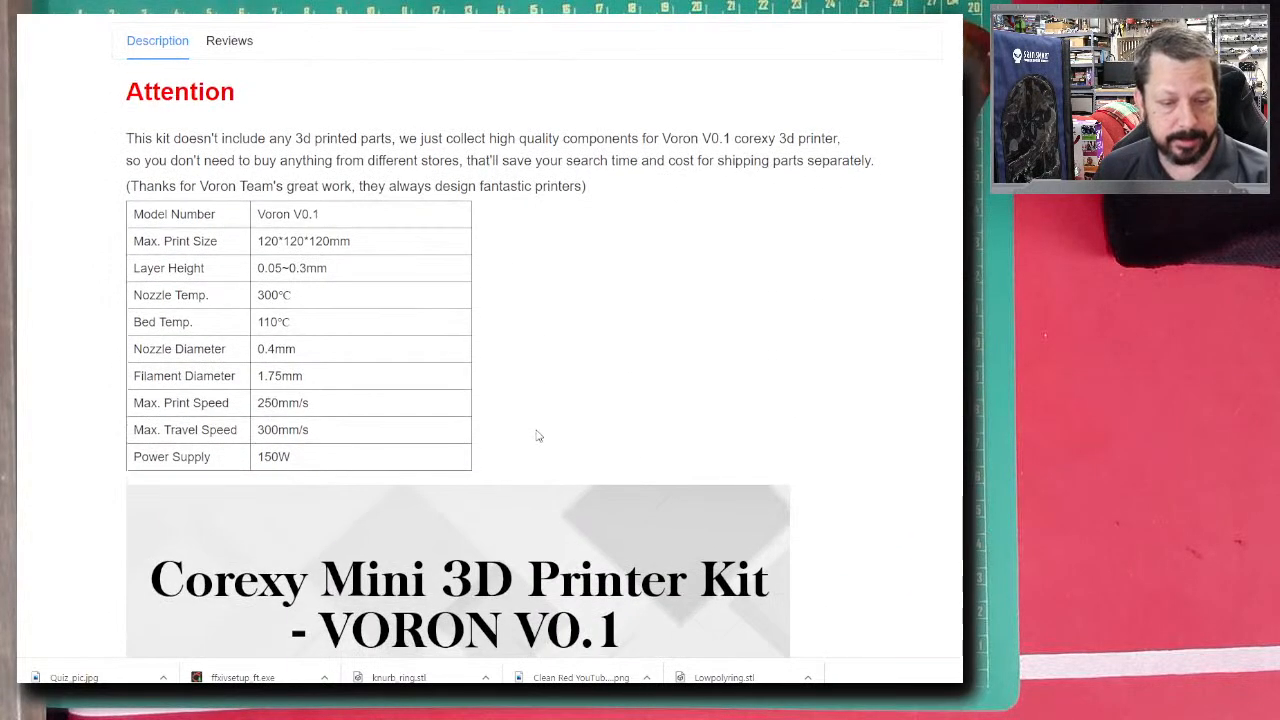
scroll(537, 435, down, 3)
scroll(537, 431, down, 4)
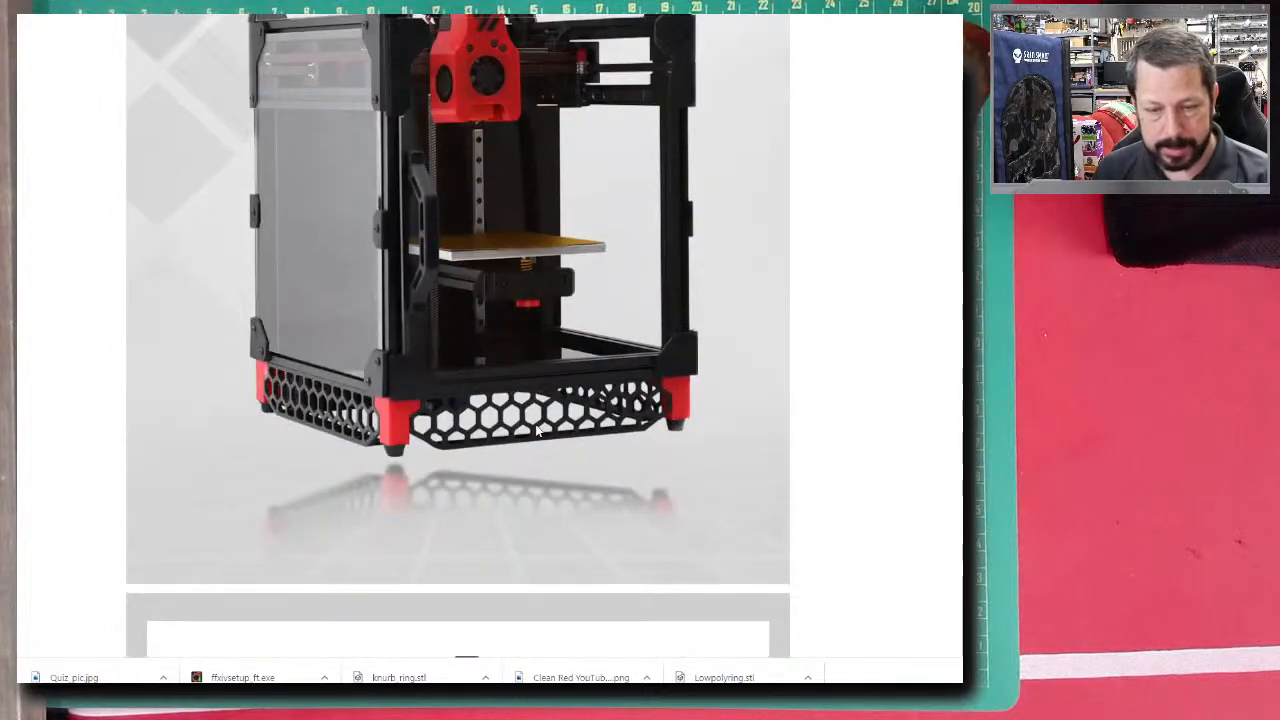
- Review the kit's component sections, from the PEI sheet through belts, linear rails and pancake motor to the Bill of Materials
scroll(537, 430, down, 6)
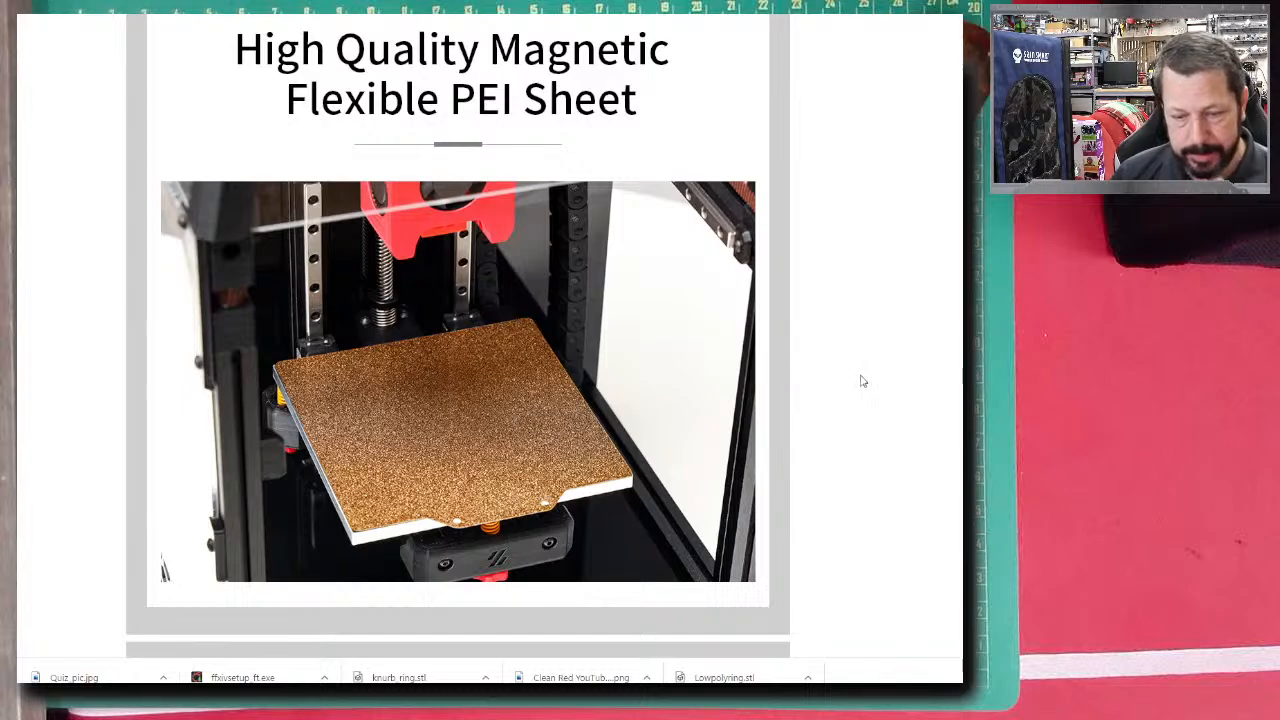
scroll(850, 380, down, 1)
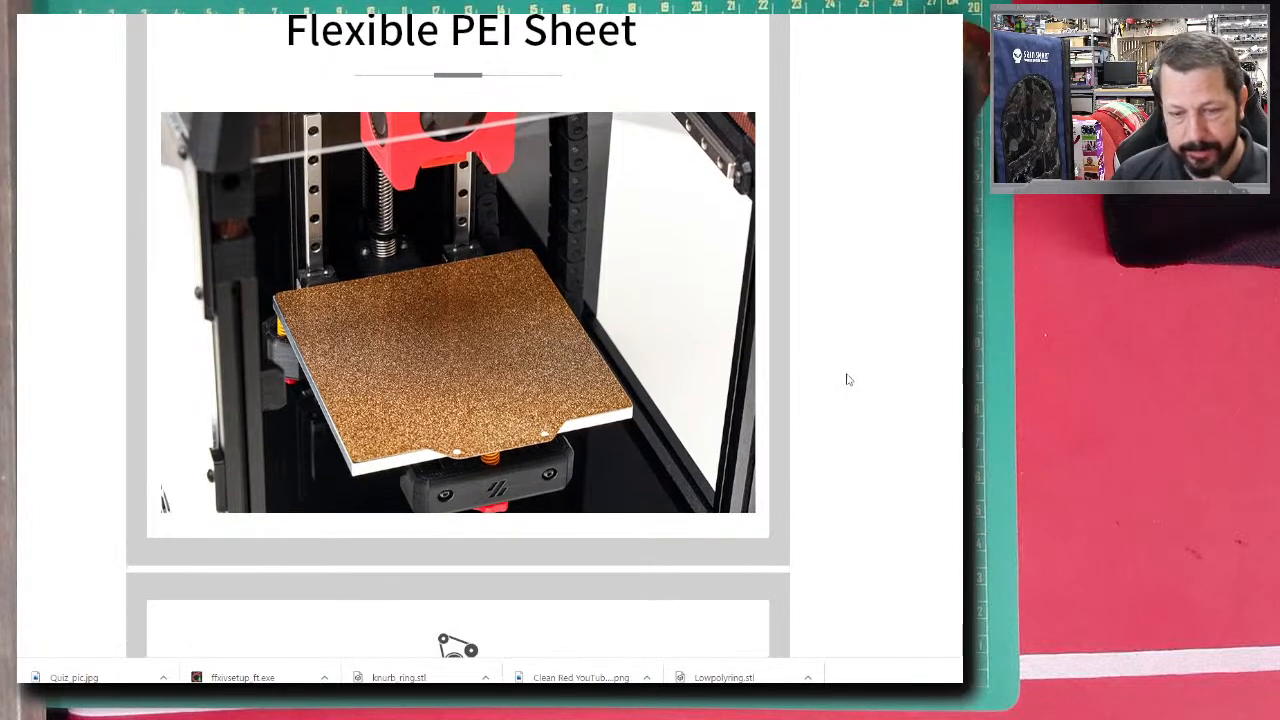
scroll(838, 375, down, 6)
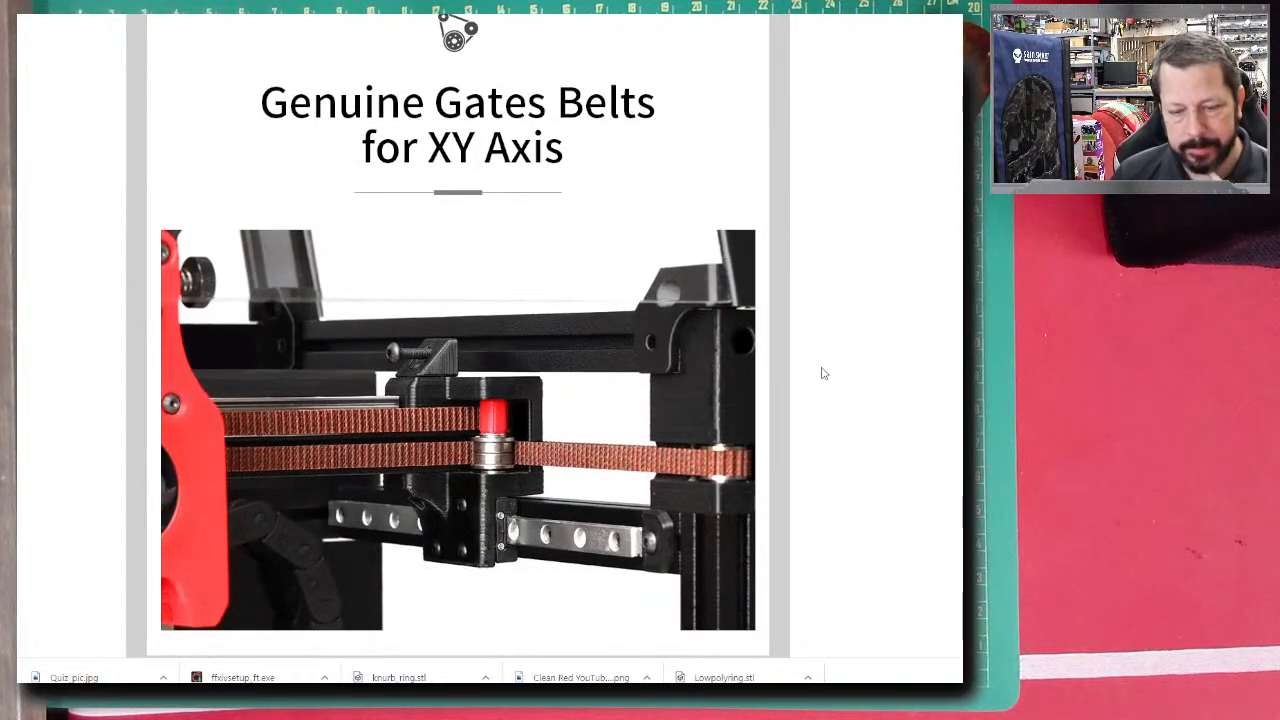
scroll(822, 373, down, 7)
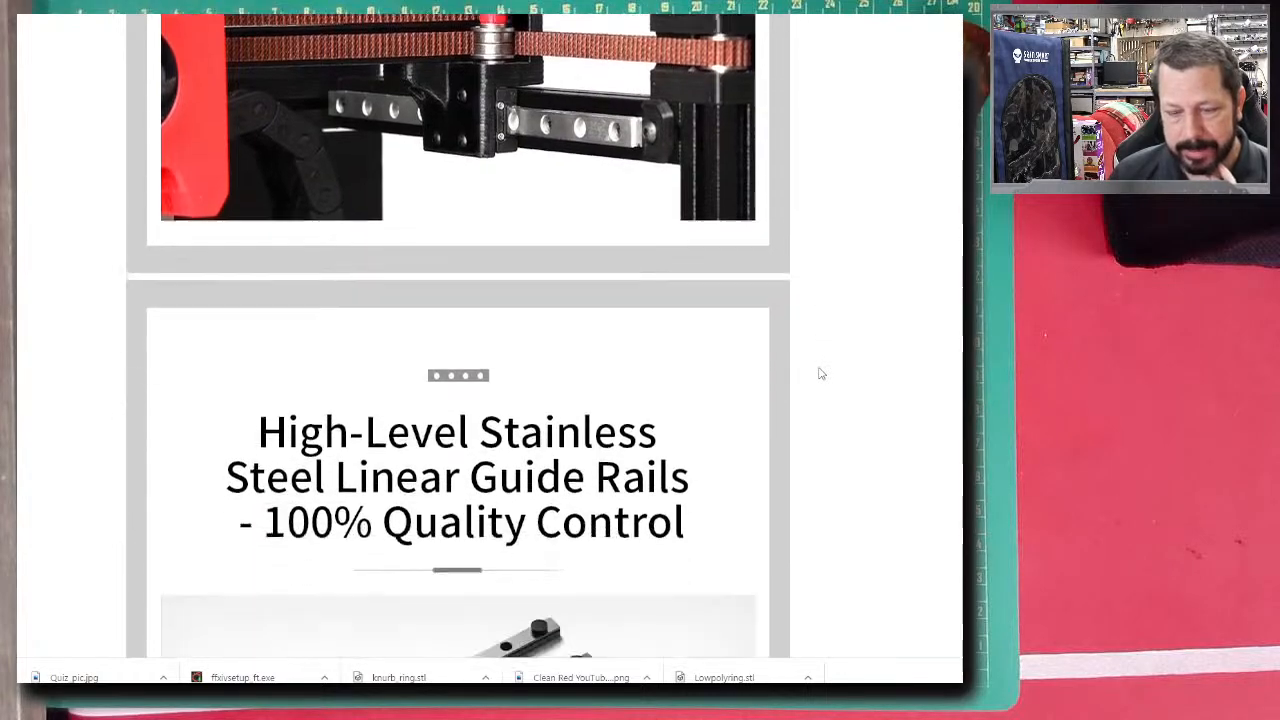
scroll(818, 373, down, 7)
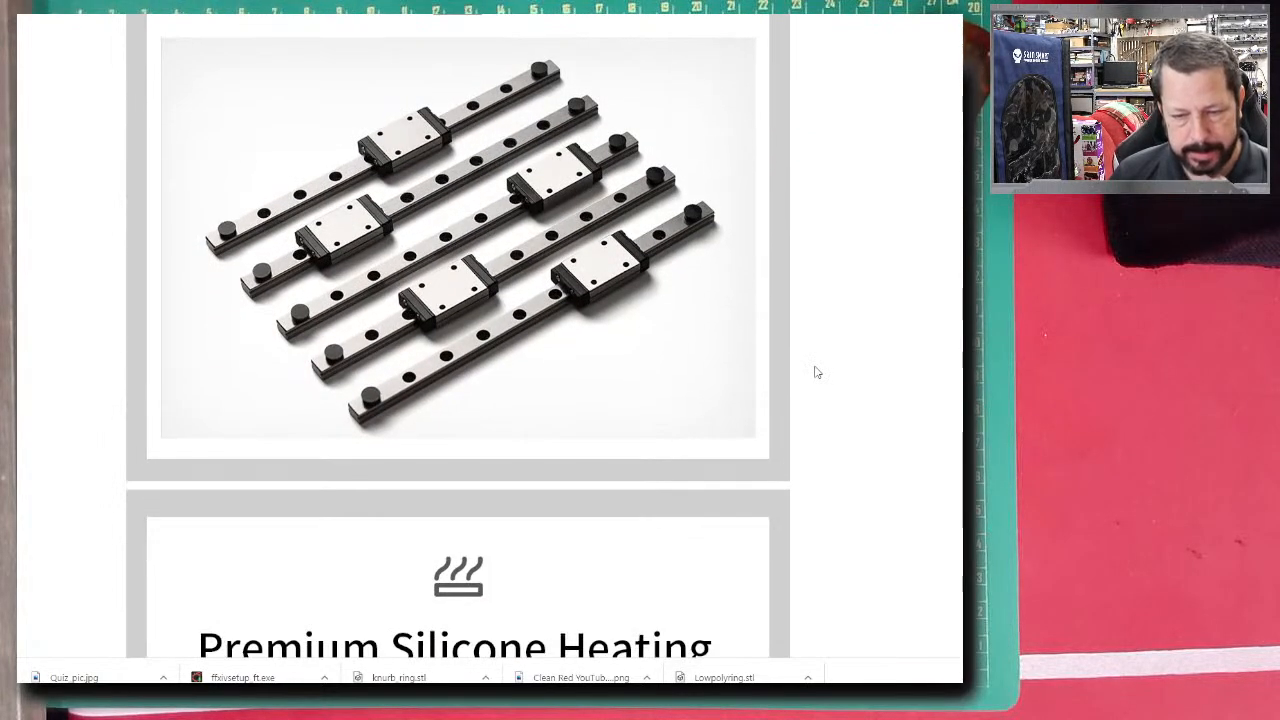
scroll(813, 371, down, 8)
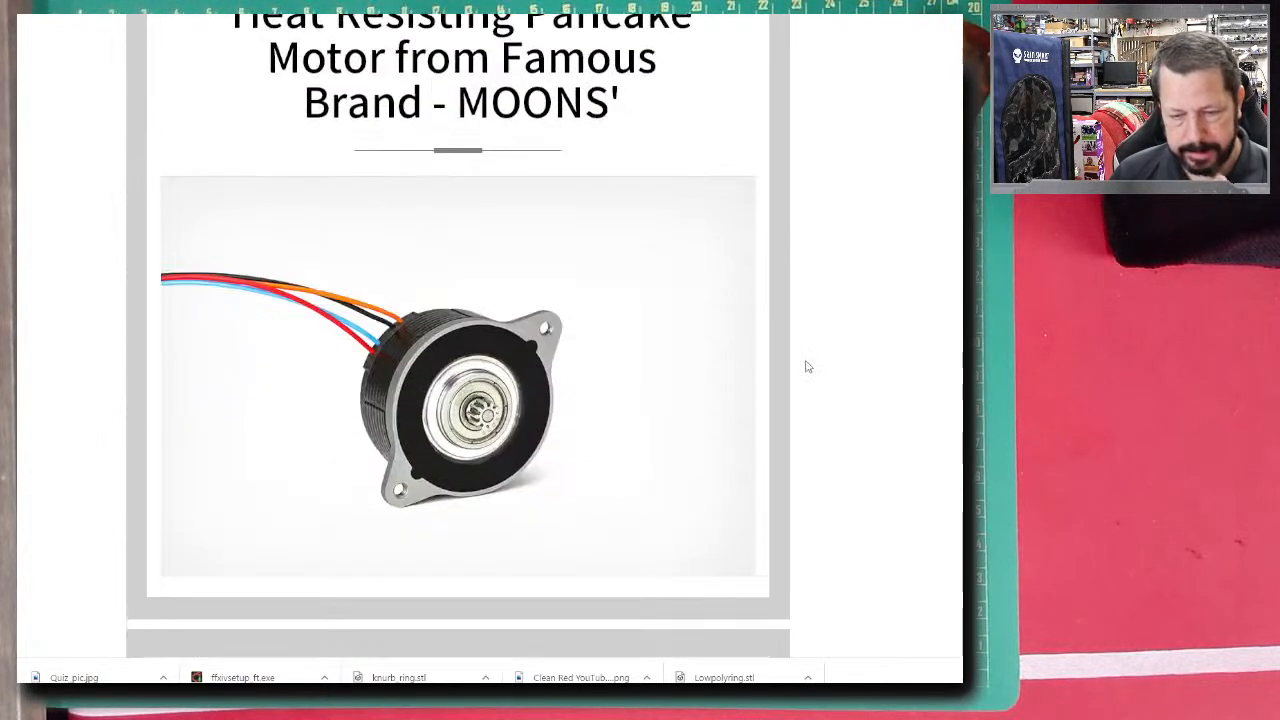
scroll(808, 367, down, 10)
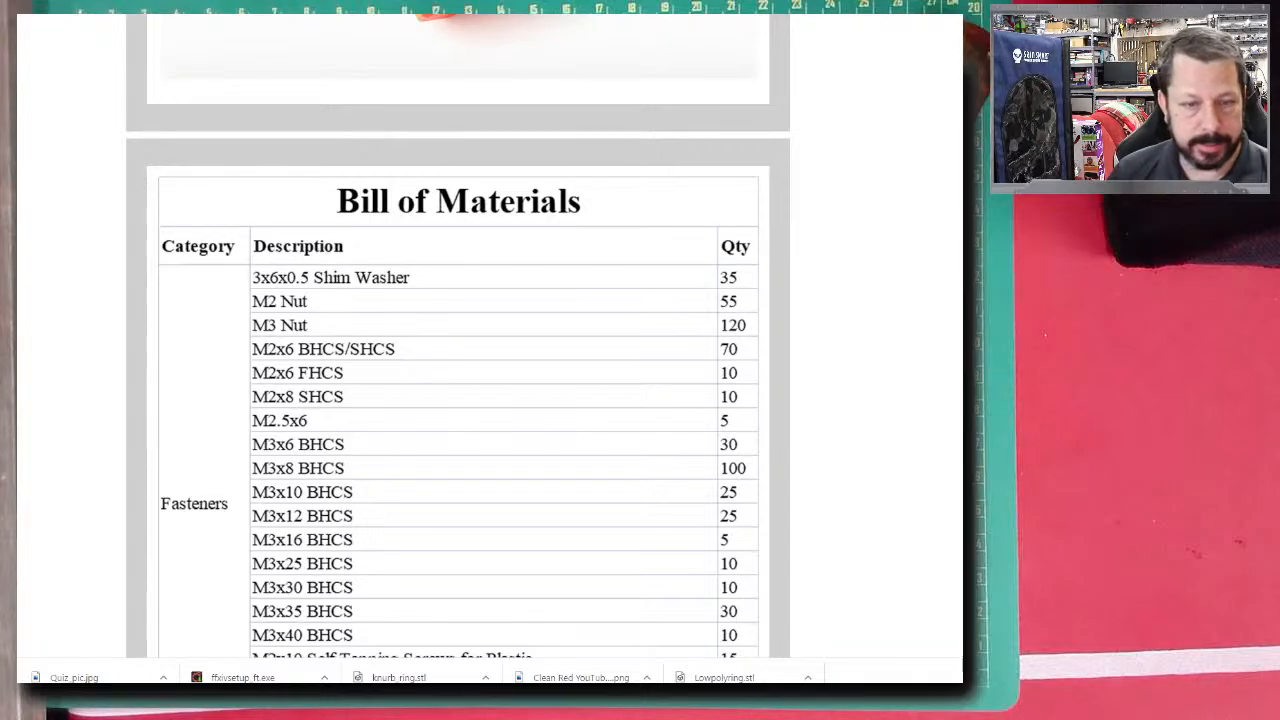
- Return through the kit's description to the Corexy Mini 3D Printer Kit picture and view the whole printer
scroll(249, 194, up, 15)
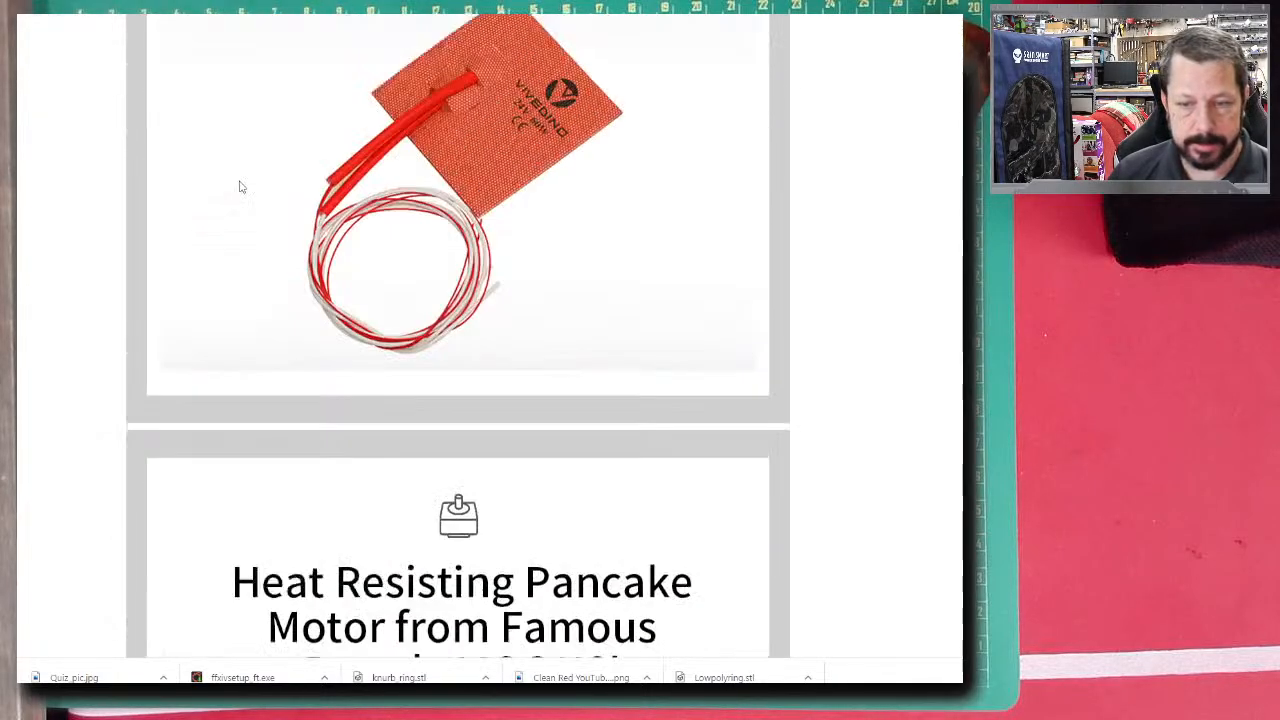
scroll(234, 181, up, 12)
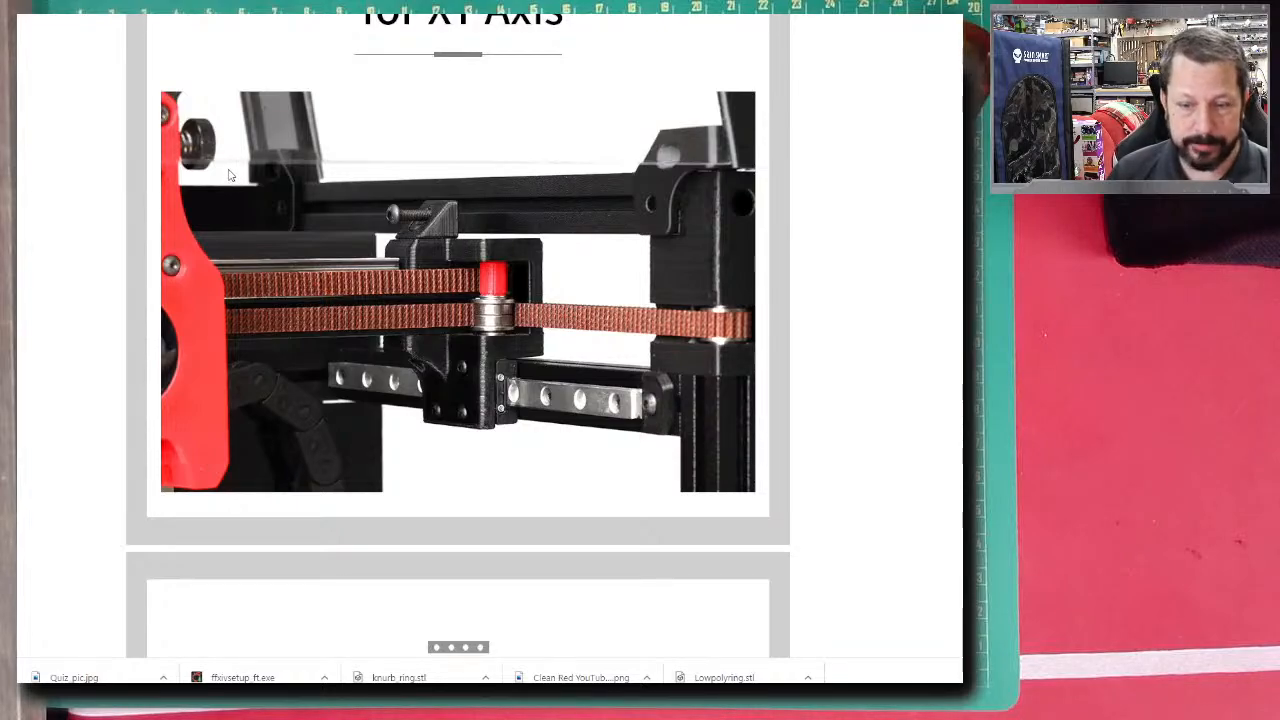
scroll(226, 172, up, 10)
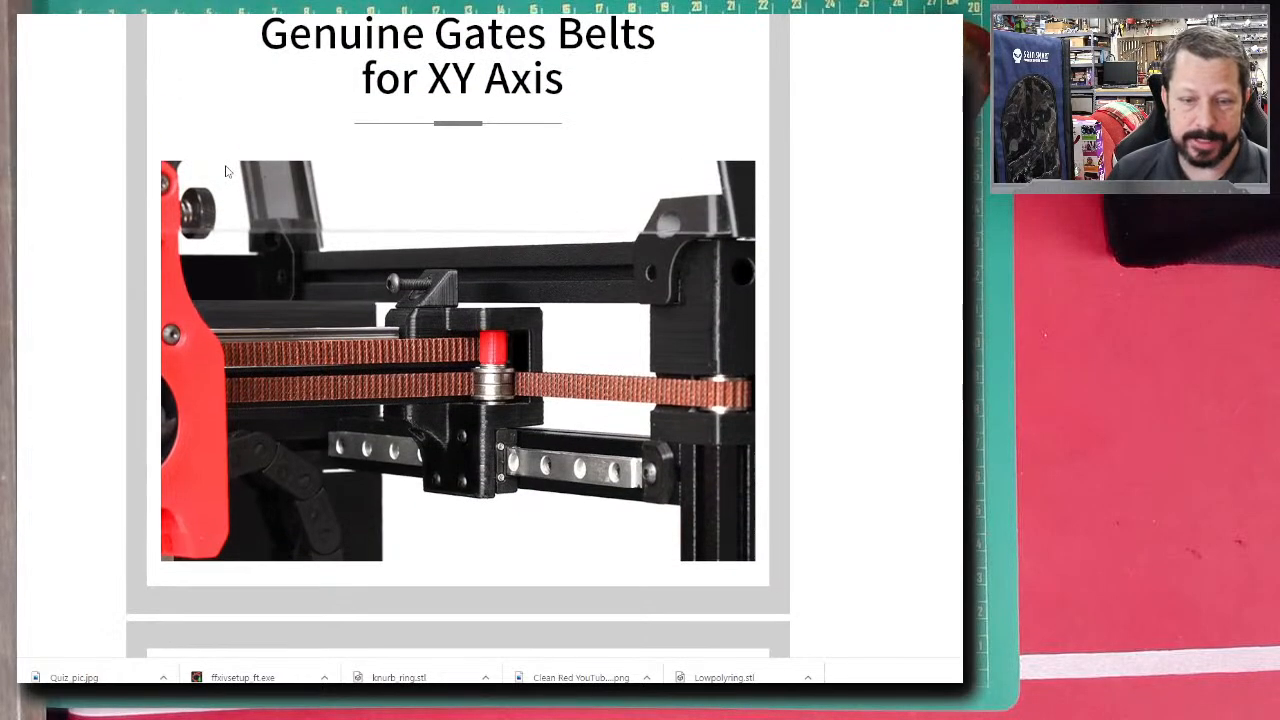
scroll(224, 171, up, 10)
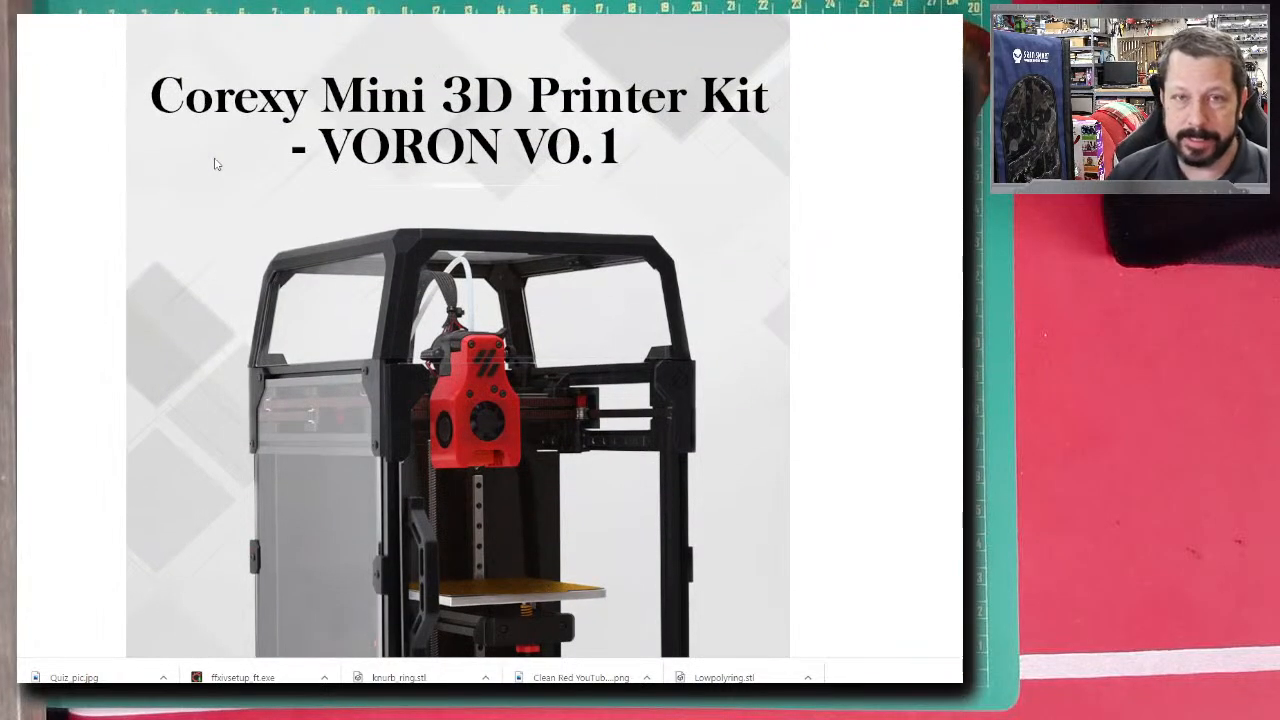
scroll(205, 174, down, 2)
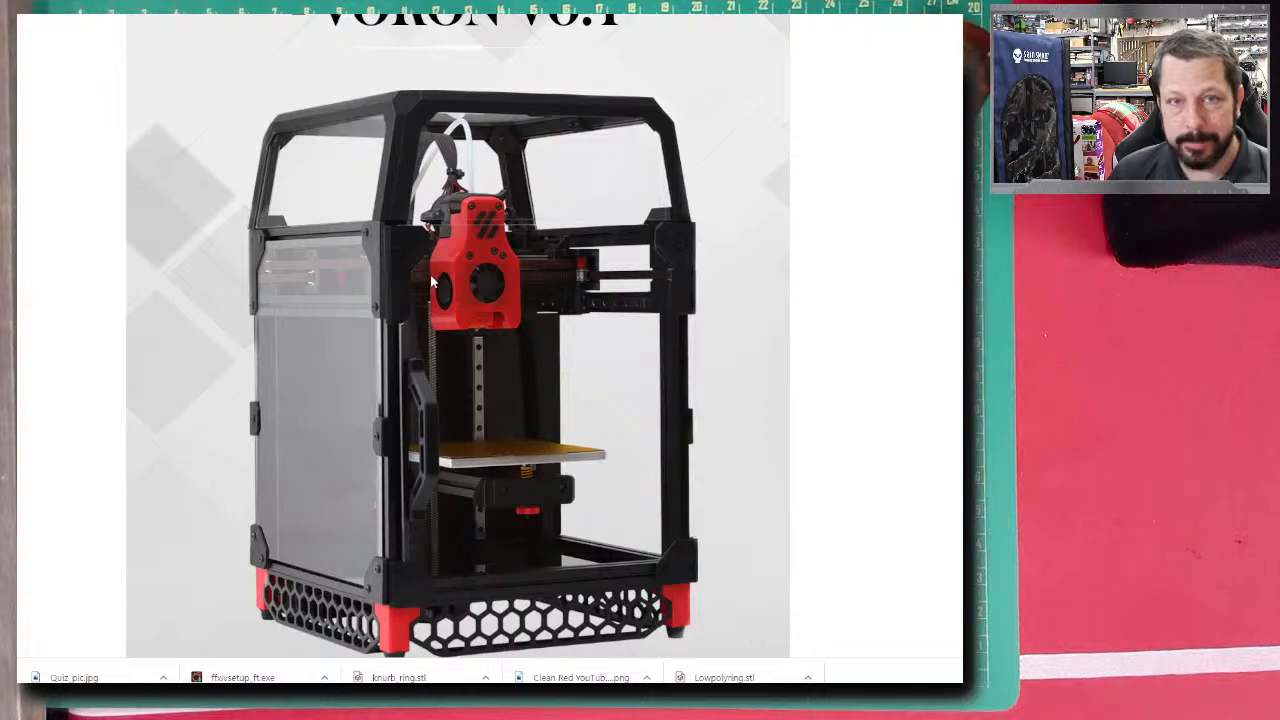
scroll(408, 264, up, 3)
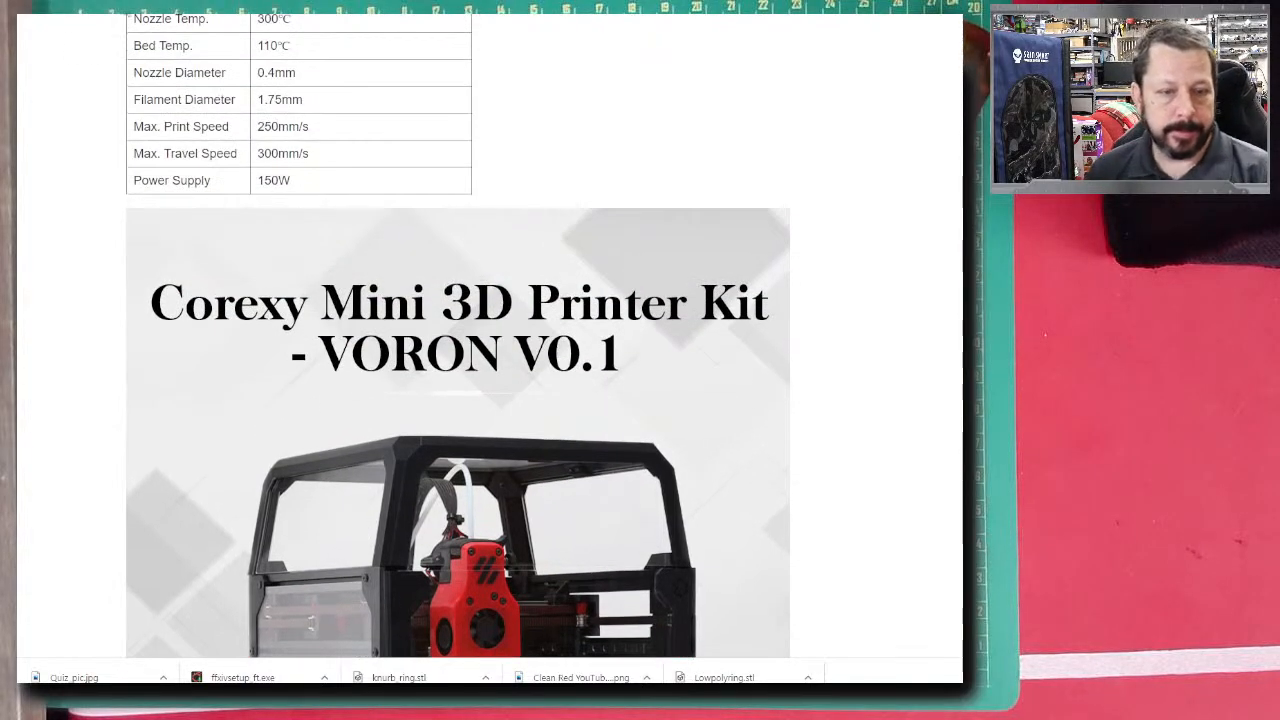
- Switch to the VoronDesign Voron-0 repository on GitHub and open Assembly_Manual_0.1.pdf from the Manuals folder
click(325, 6)
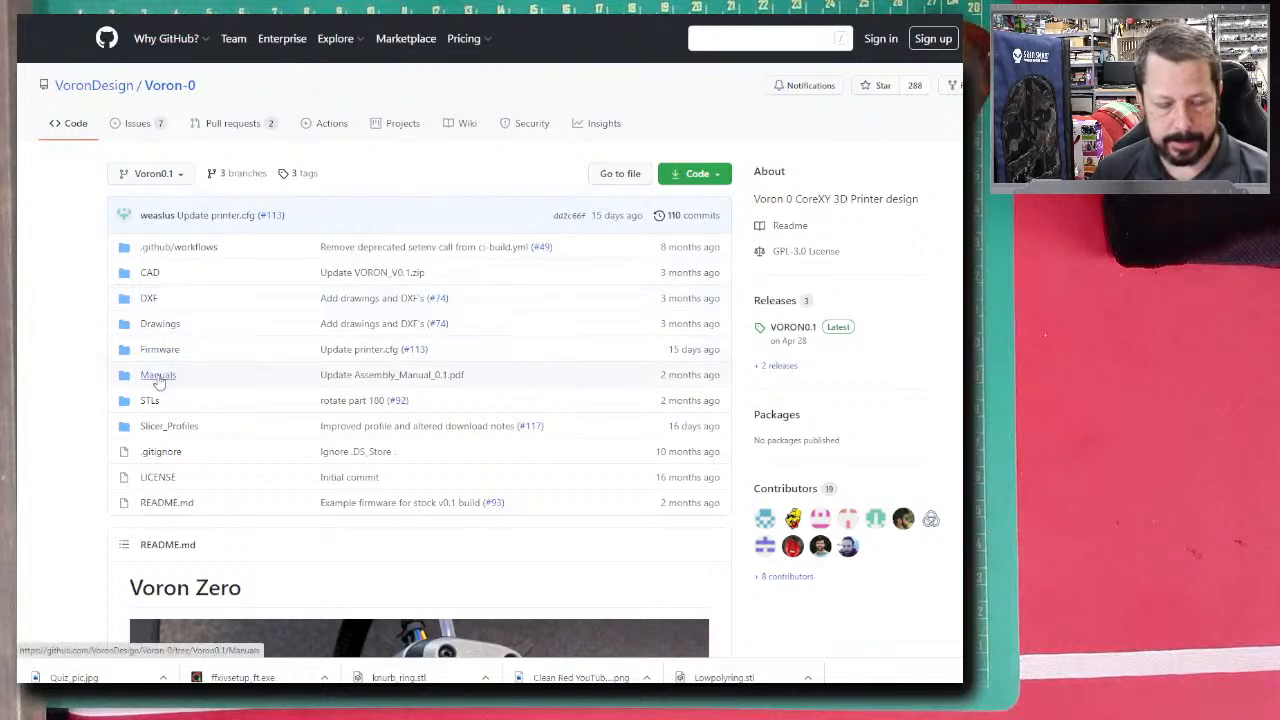
click(158, 376)
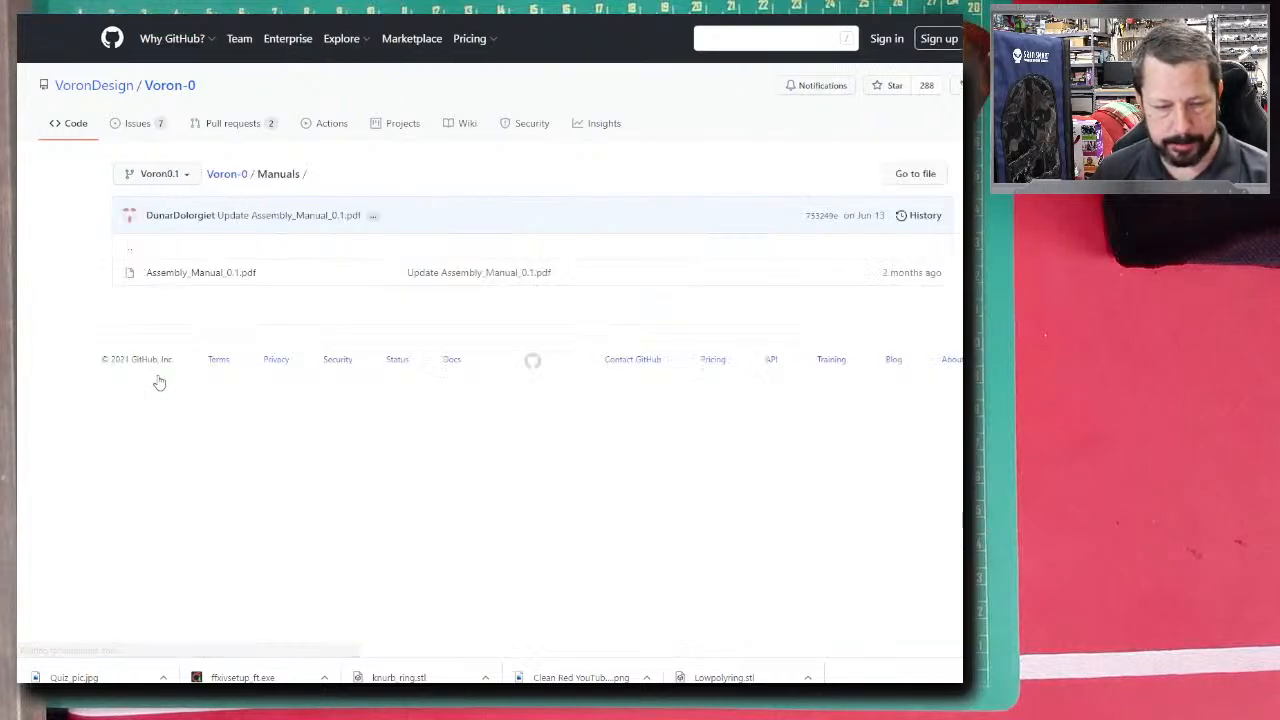
click(218, 281)
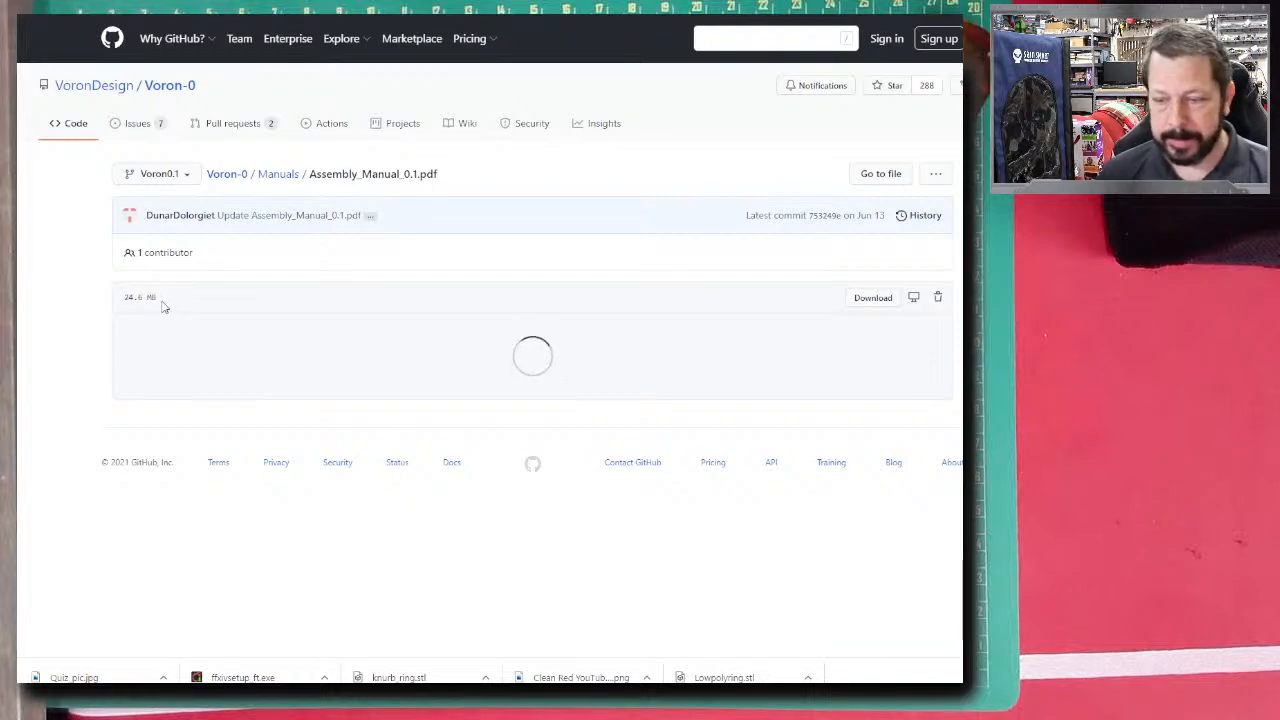
- Look through the assembly manual's cover, part printing guidelines and table of contents
scroll(486, 389, down, 15)
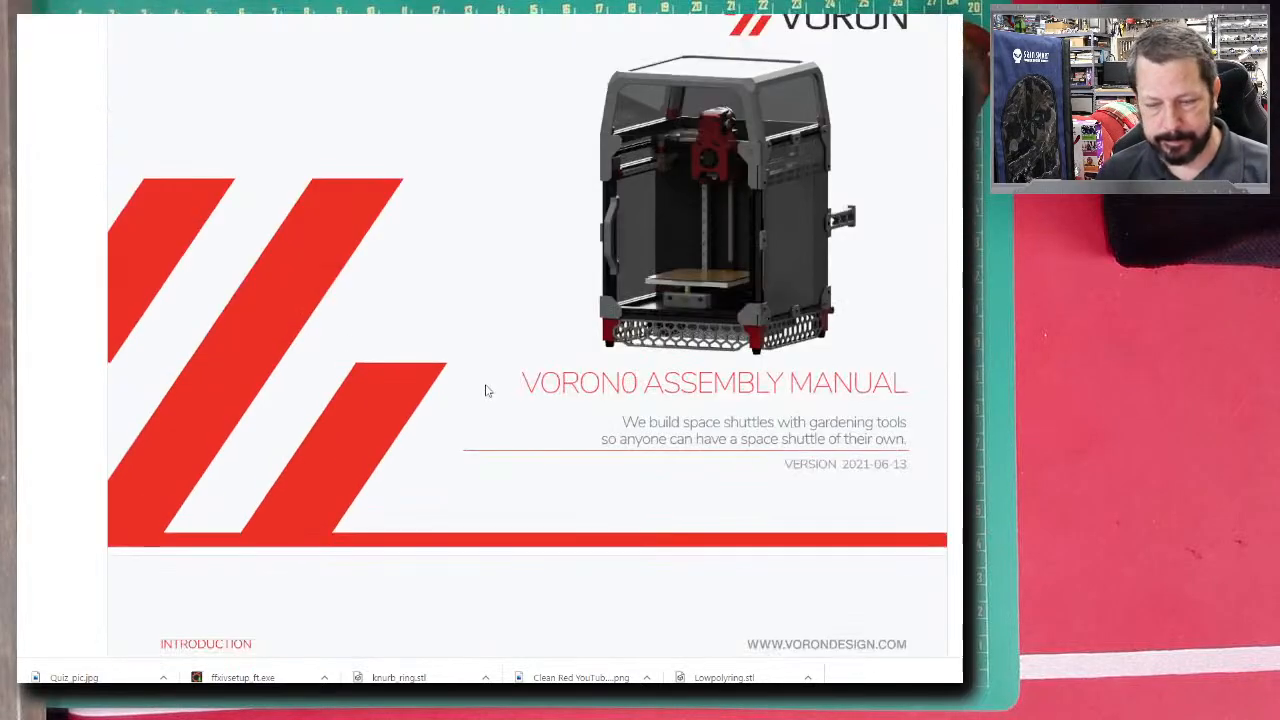
scroll(519, 388, down, 10)
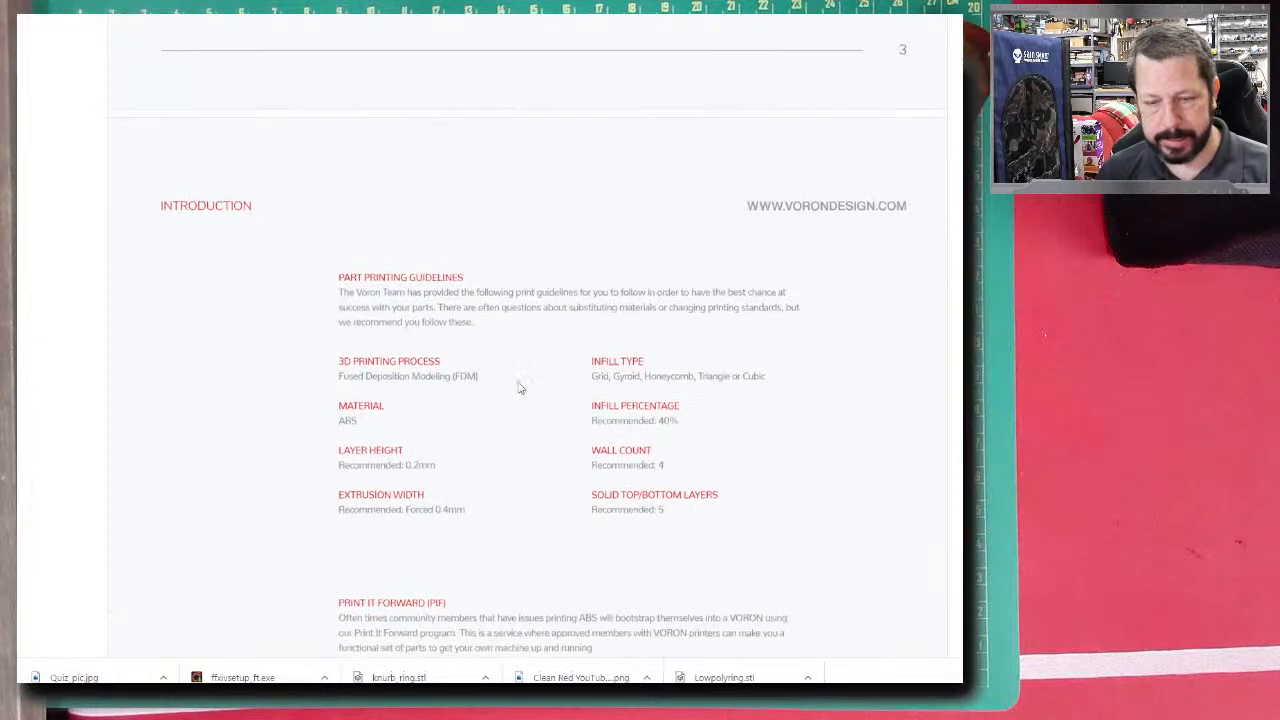
scroll(517, 386, up, 3)
scroll(790, 190, up, 3)
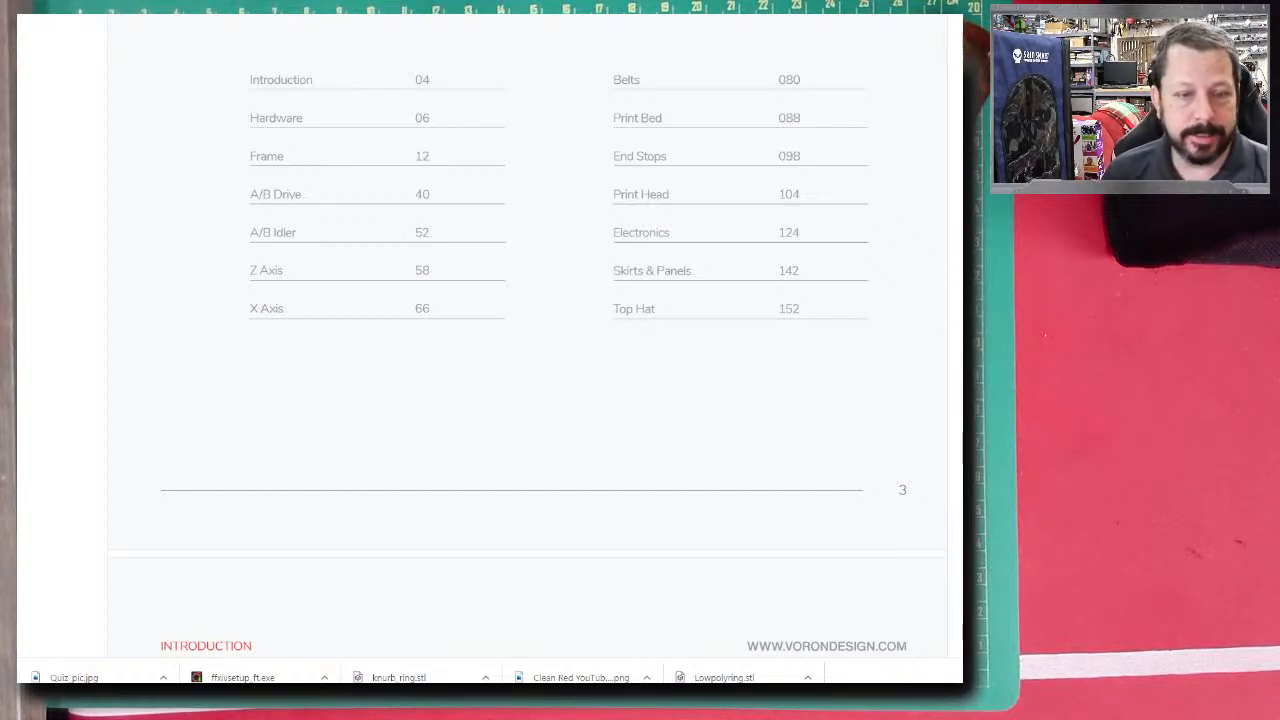
- Leave the assembly manual for the course page and switch to Autodesk Fusion 360
key(ctrl+Tab)
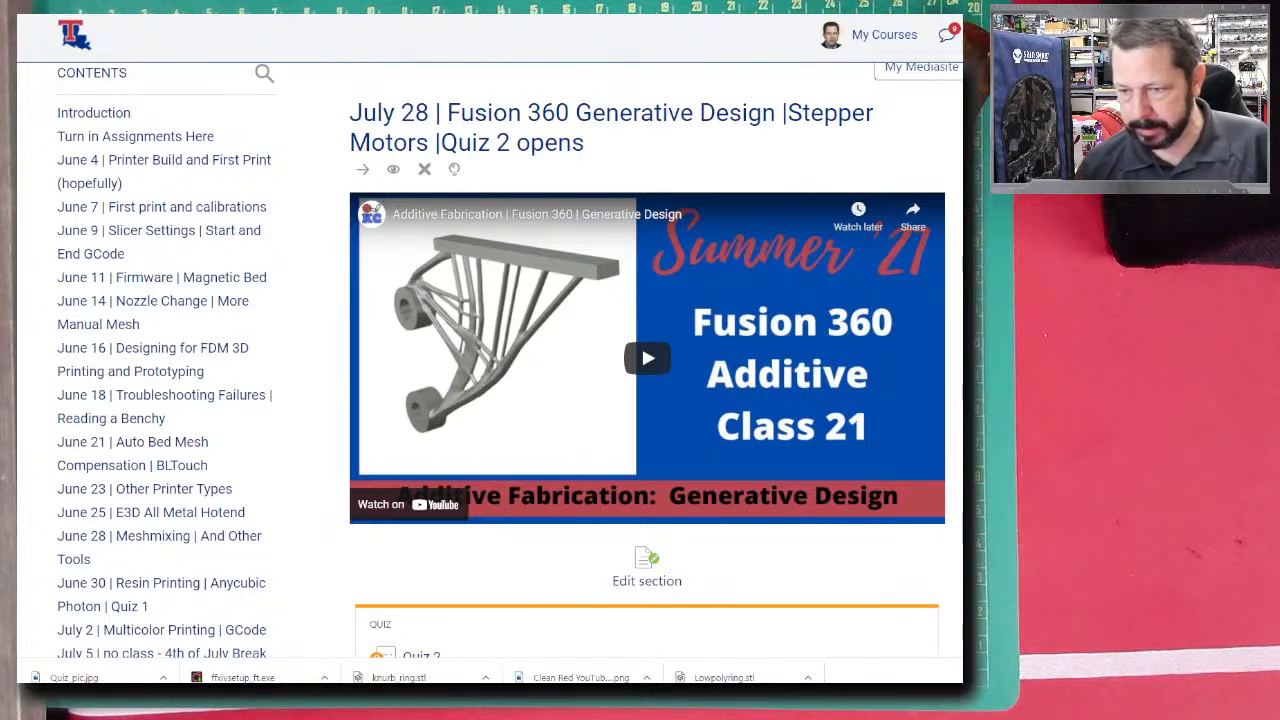
key(alt+Tab)
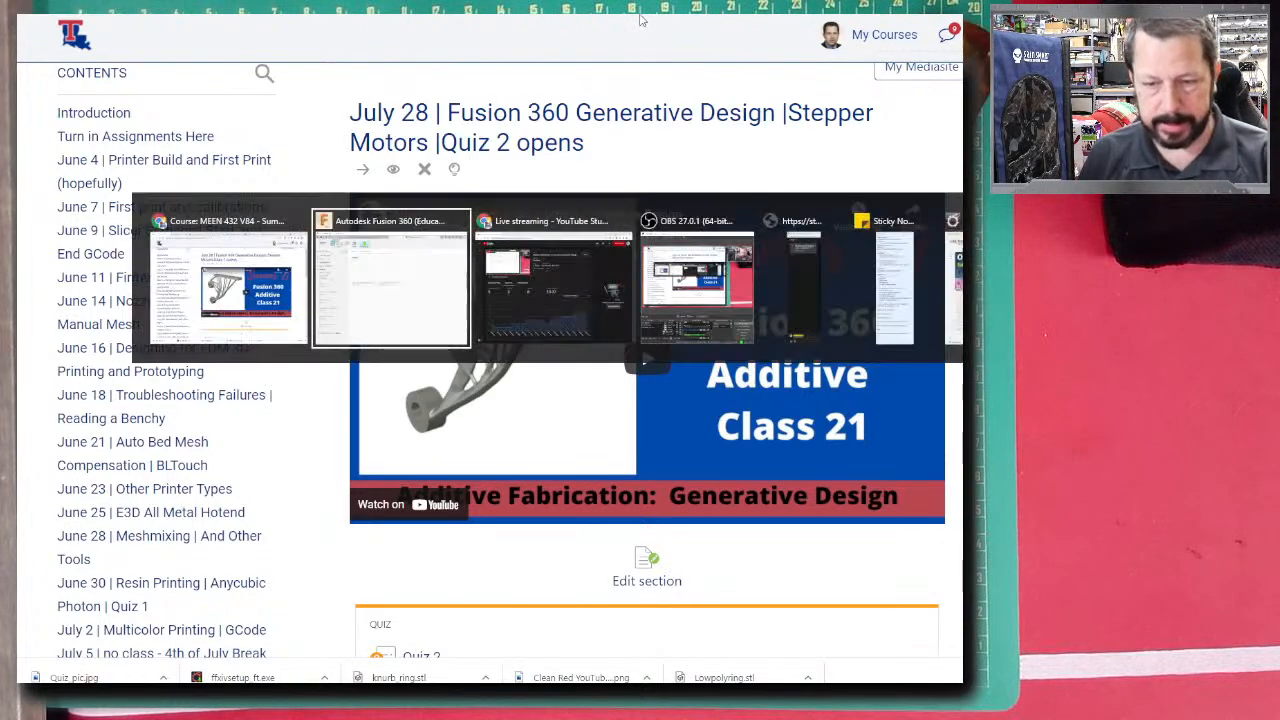